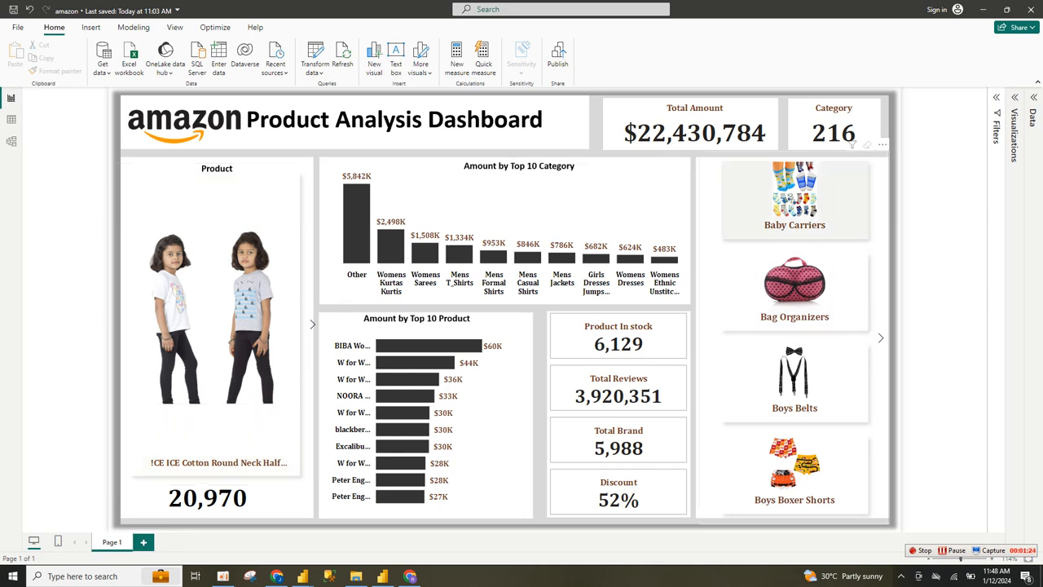
Filter the dashboard by the Baby Carriers category, clear the filter, and page forward and back through the Product cards
{"action": "left_click", "coordinate": [794, 201]}
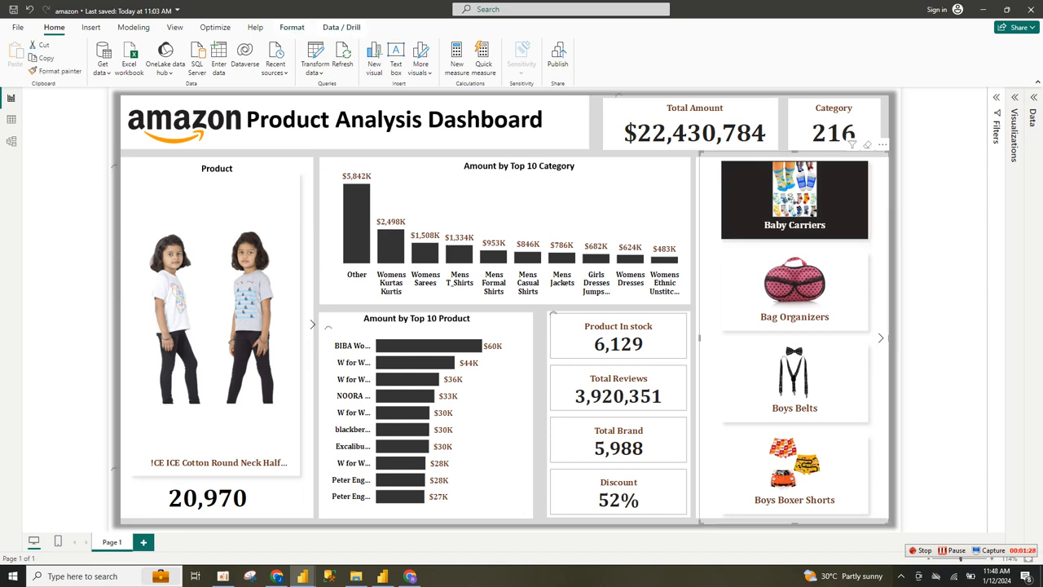
{"action": "left_click", "coordinate": [867, 144]}
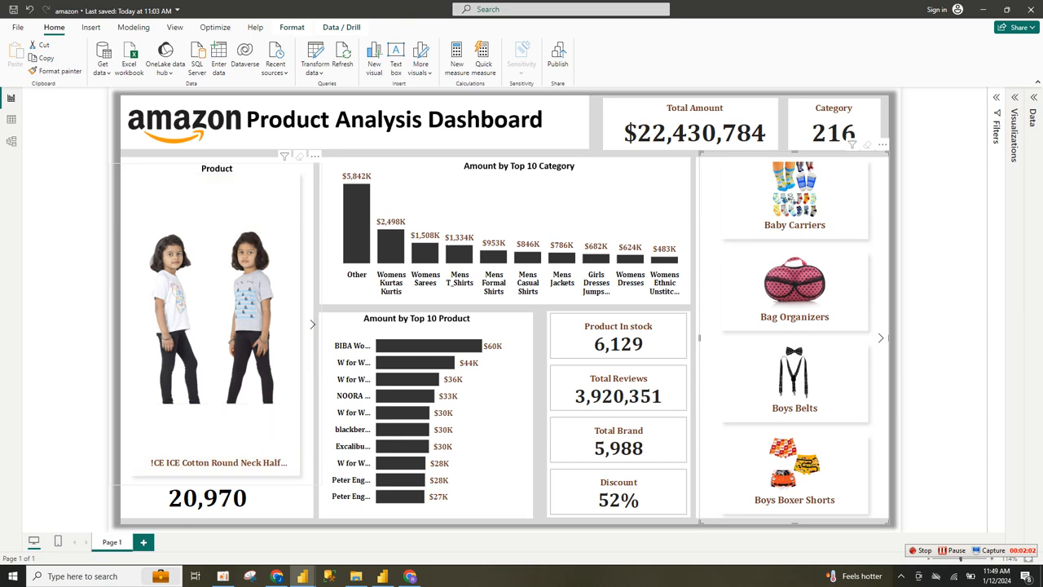
{"action": "left_click", "coordinate": [312, 324]}
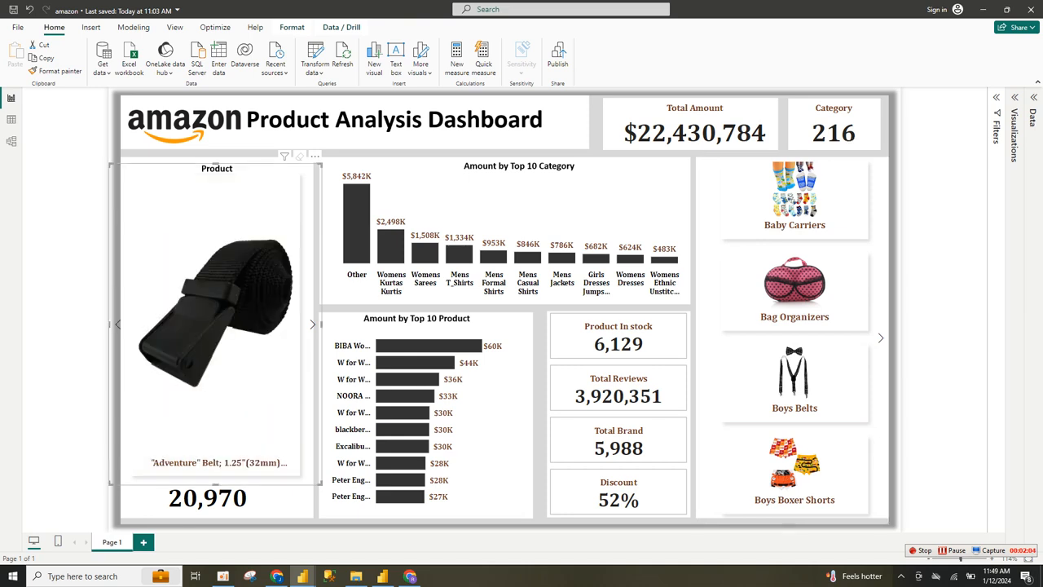
{"action": "left_click", "coordinate": [312, 324]}
{"action": "left_click", "coordinate": [118, 325]}
{"action": "left_click", "coordinate": [117, 324]}
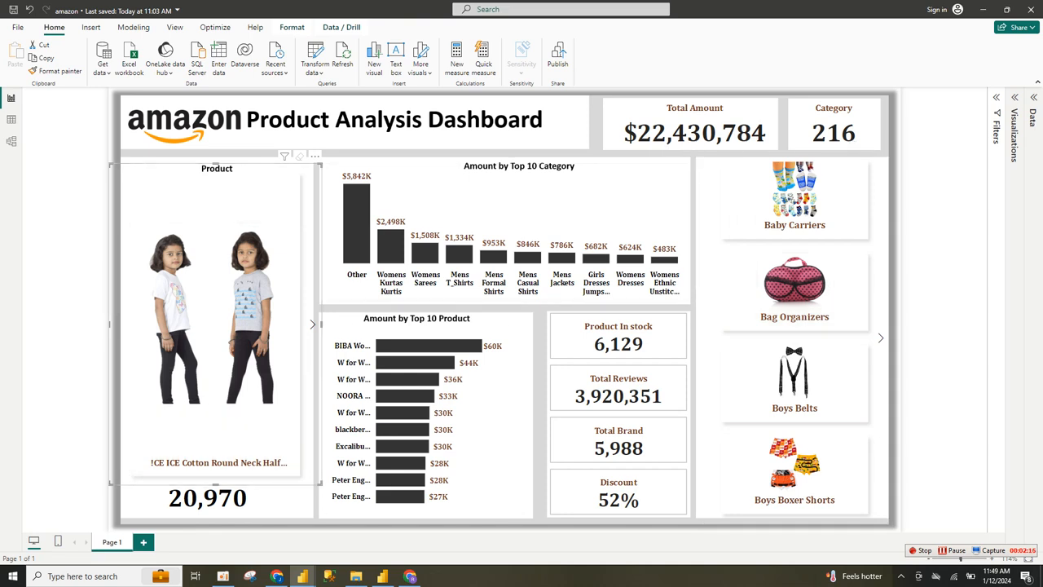
Filter the dashboard by Bag Organizers, switch to Boys Boxer Shorts, and page through that category's product cards
{"action": "left_click", "coordinate": [794, 291]}
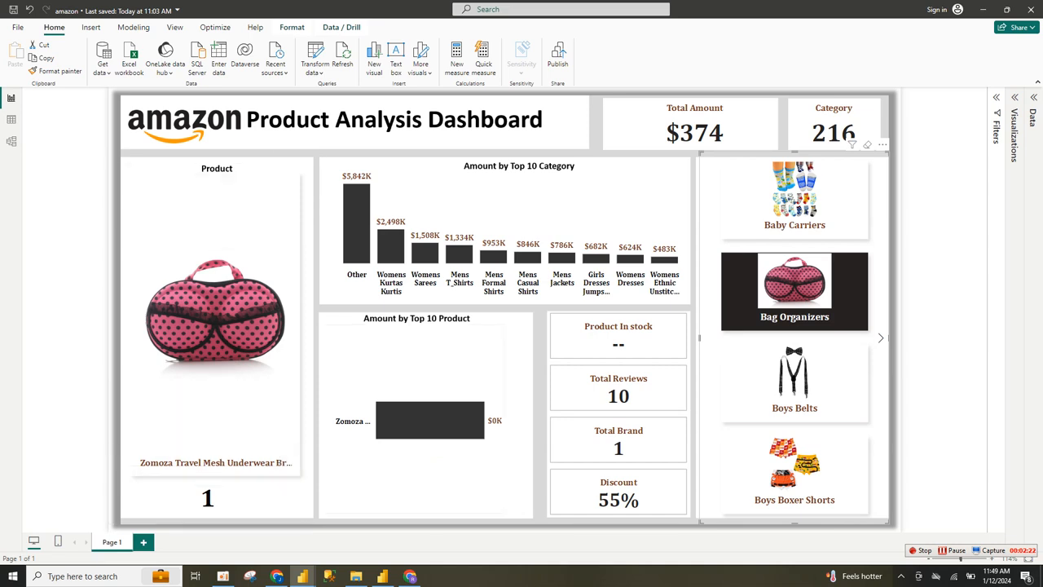
{"action": "left_click", "coordinate": [795, 473]}
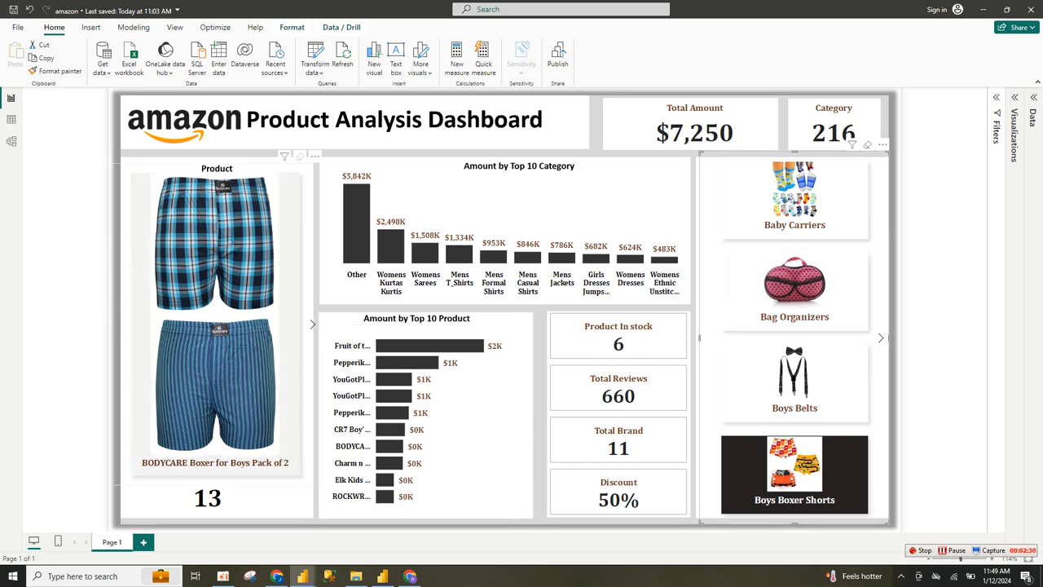
{"action": "left_click", "coordinate": [312, 324]}
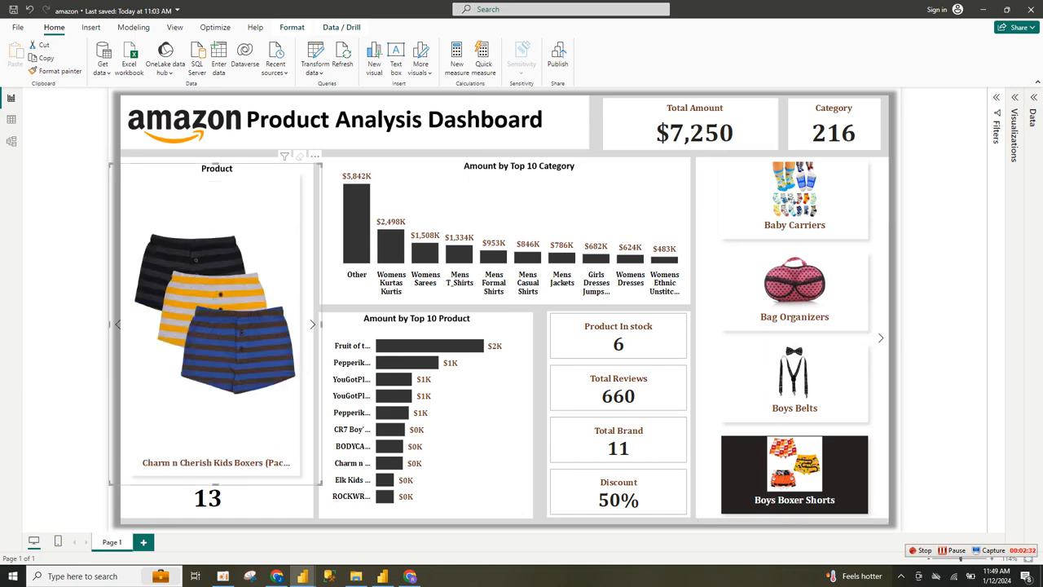
{"action": "left_click", "coordinate": [312, 324]}
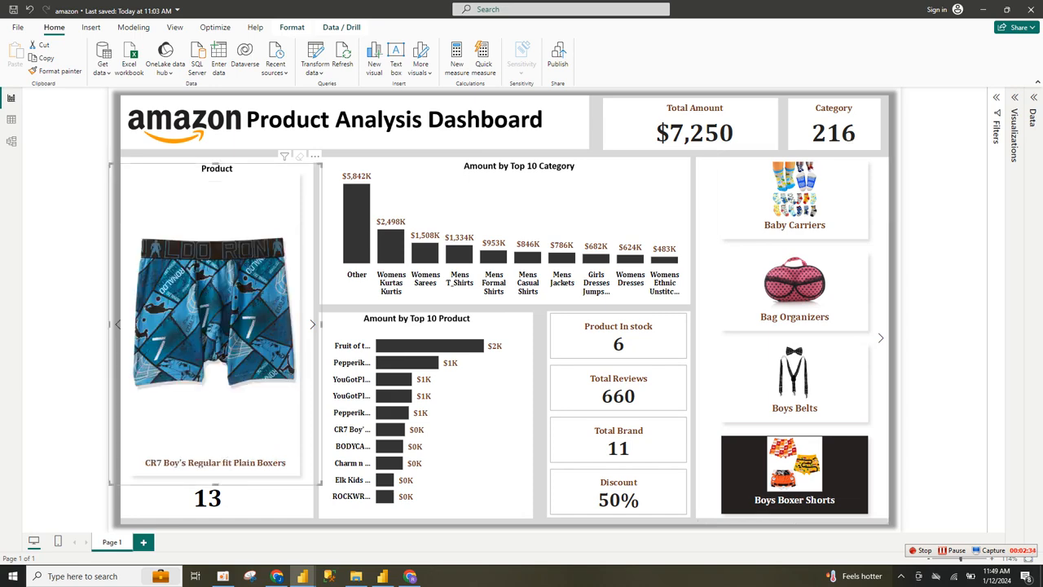
{"action": "left_click", "coordinate": [312, 324]}
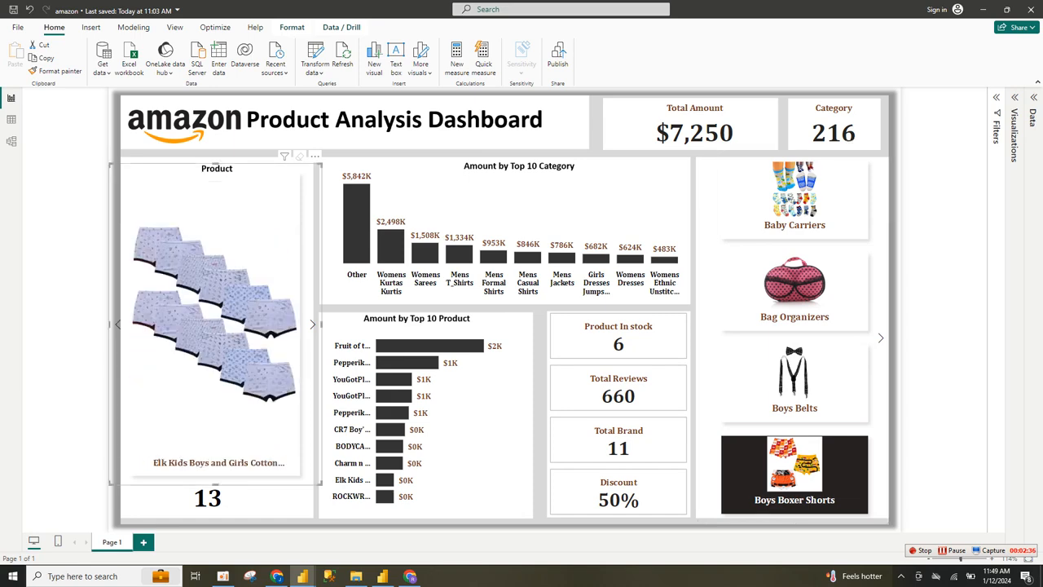
{"action": "left_click", "coordinate": [312, 325]}
{"action": "left_click", "coordinate": [312, 324]}
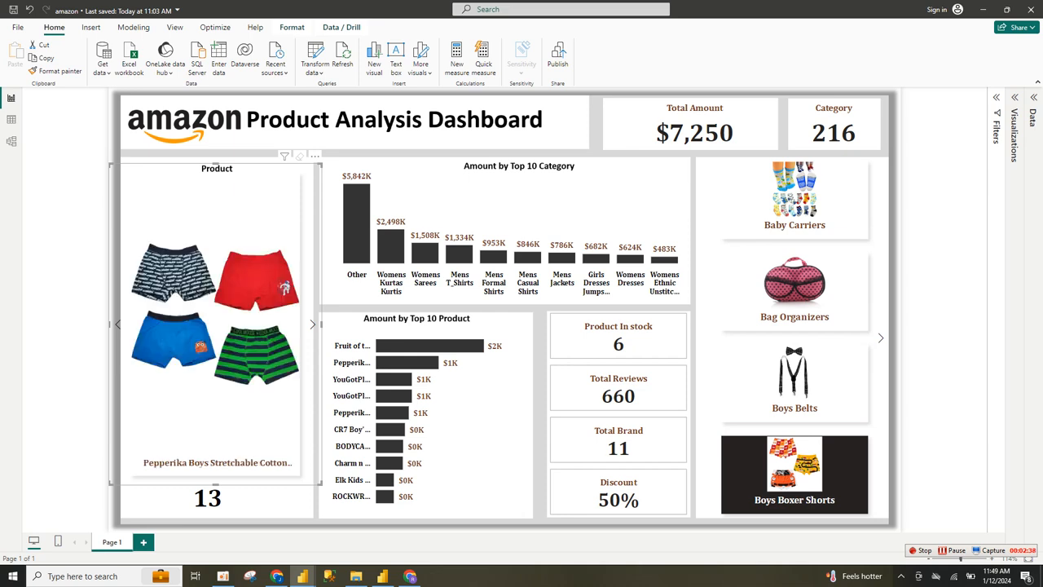
{"action": "left_click", "coordinate": [313, 324]}
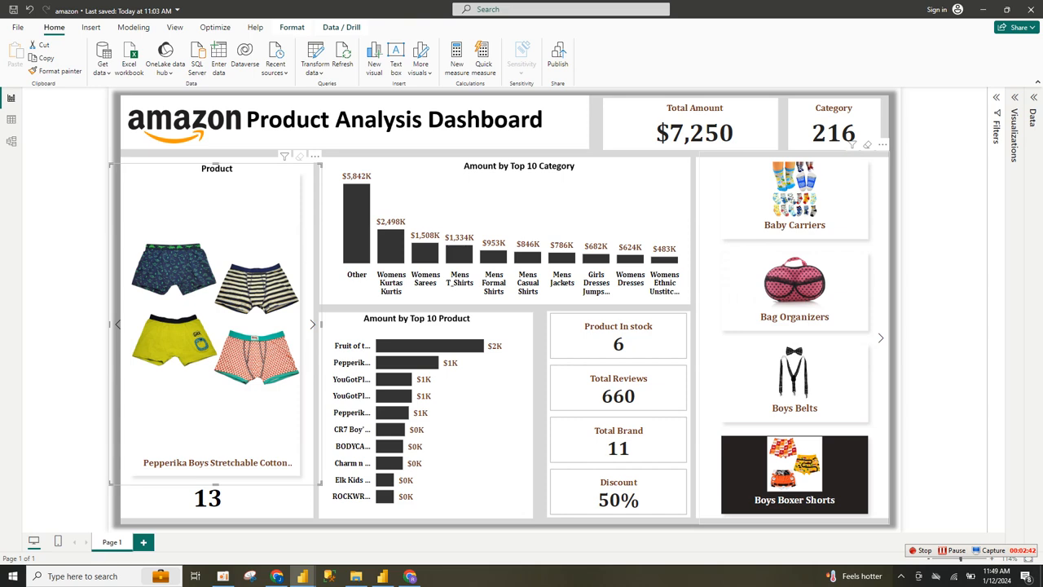
Clear the Boys Boxer Shorts filter and toggle the Baby Carriers category filter on and off
{"action": "left_click", "coordinate": [867, 144]}
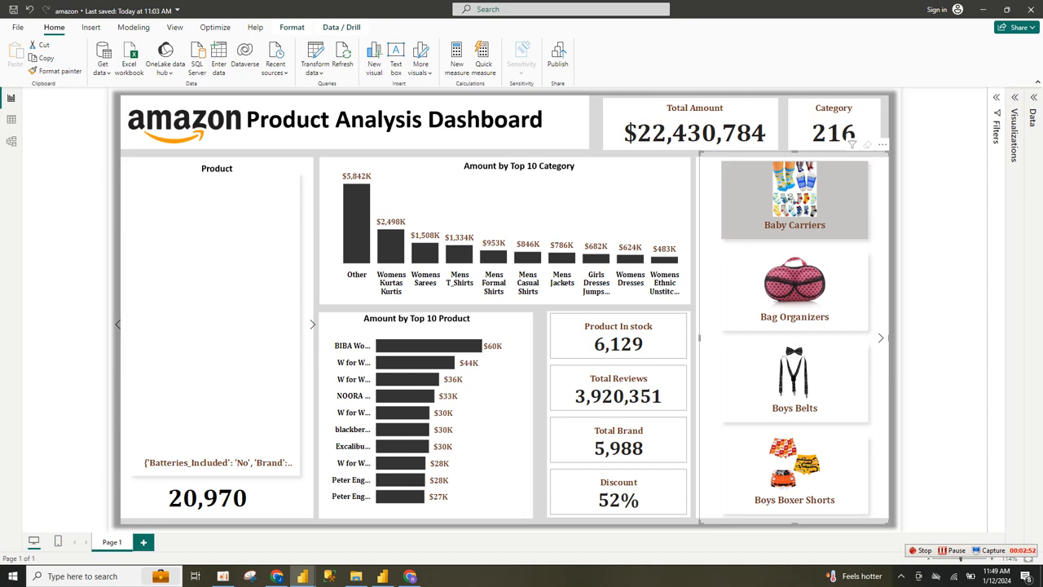
{"action": "left_click", "coordinate": [794, 196]}
{"action": "left_click", "coordinate": [795, 196]}
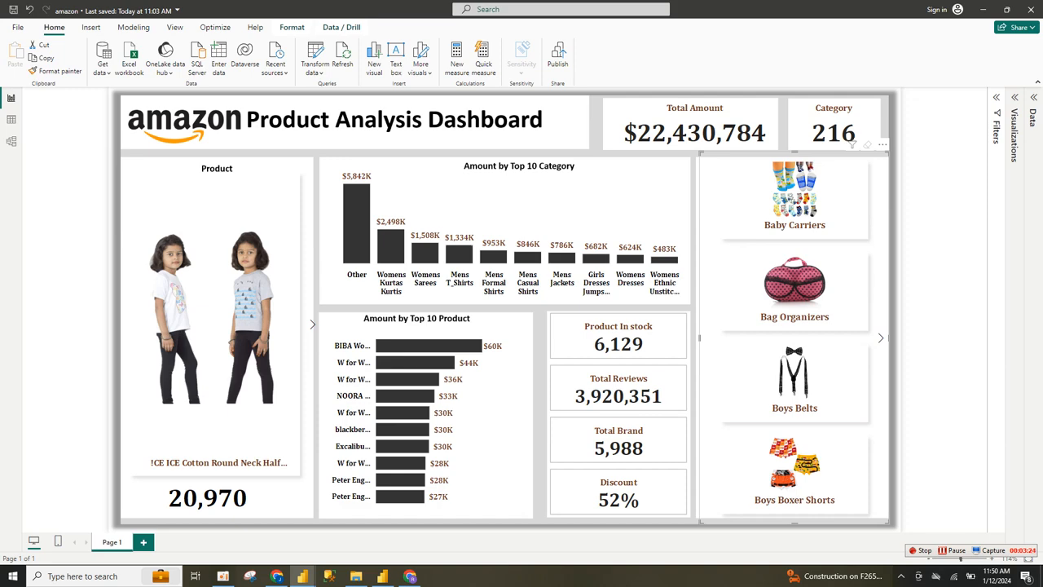
{"action": "left_click", "coordinate": [952, 551]}
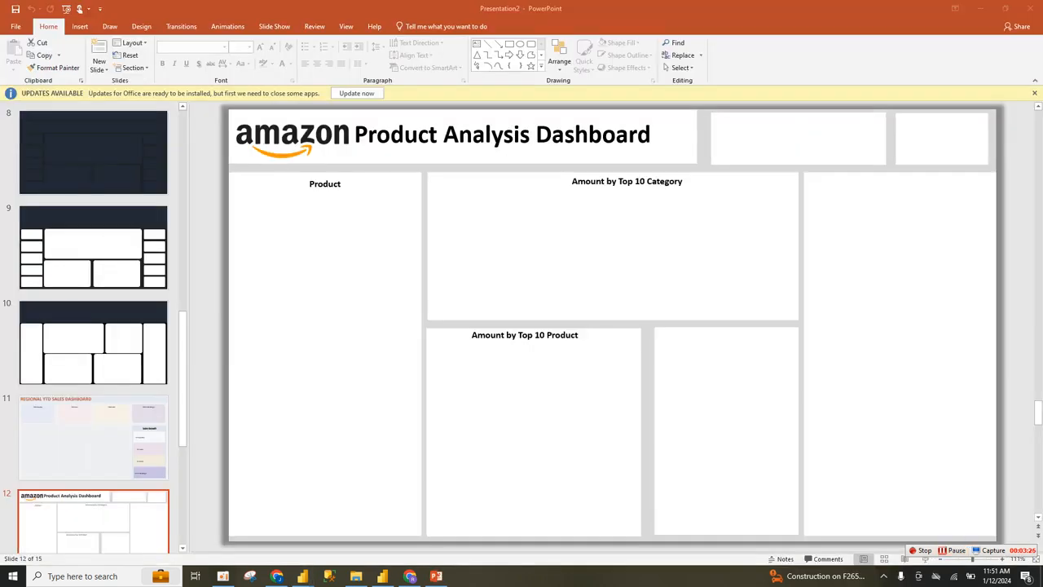
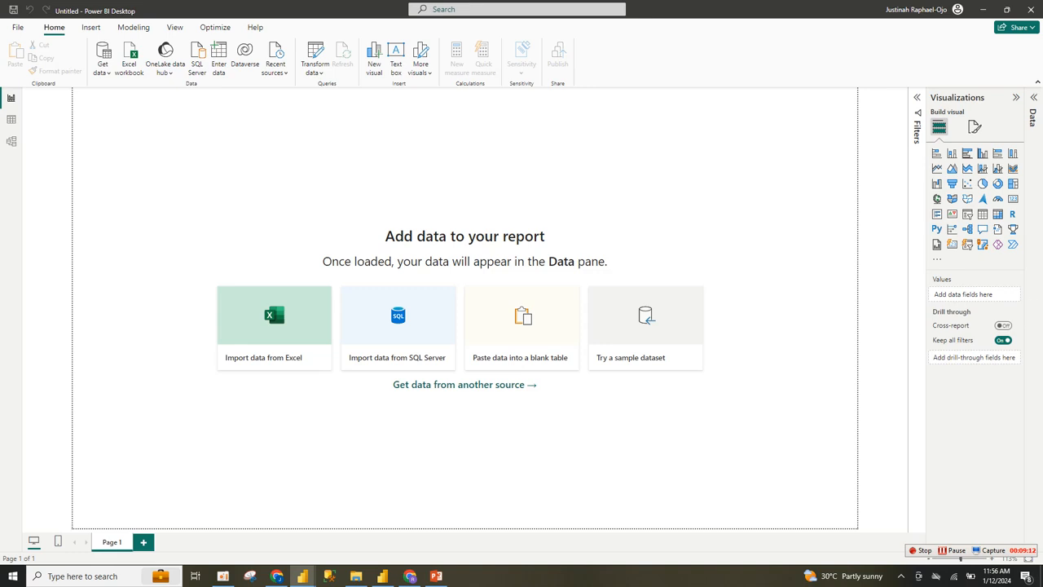
Set Picture1 from the Downloads folder as the canvas background image of the blank report page
{"action": "left_click", "coordinate": [975, 127]}
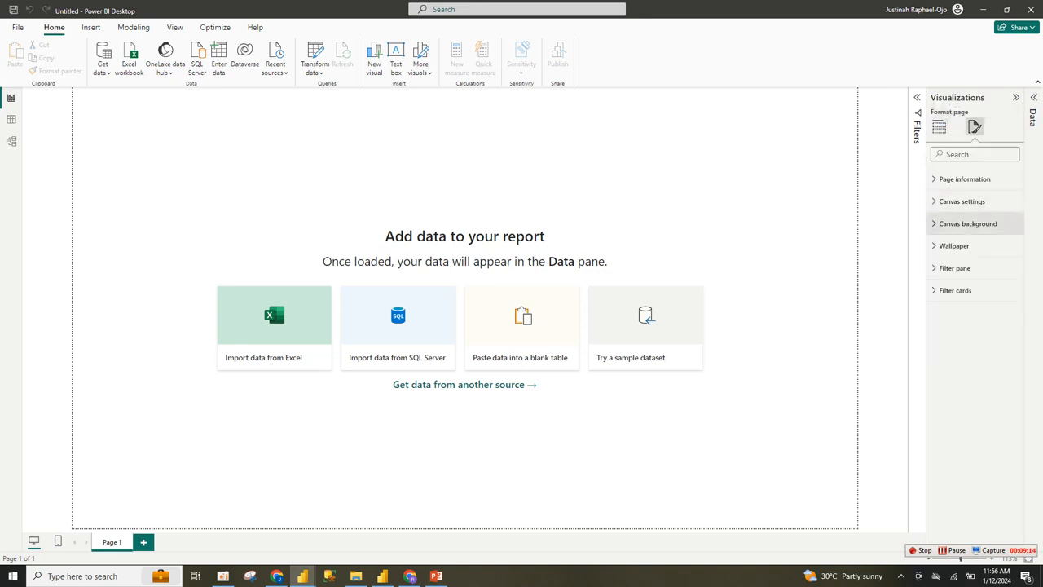
{"action": "left_click", "coordinate": [967, 224]}
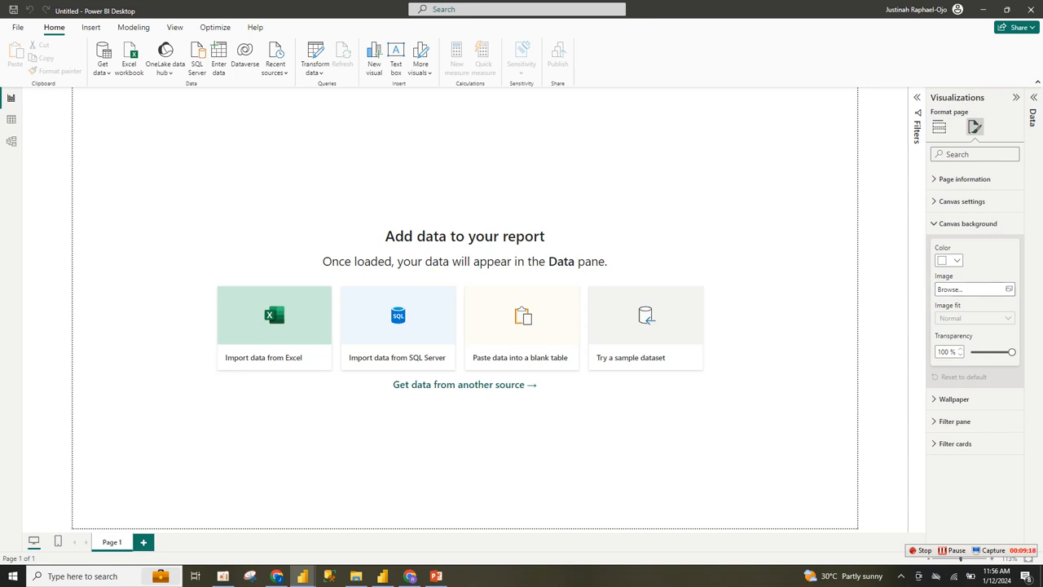
{"action": "left_click", "coordinate": [969, 289]}
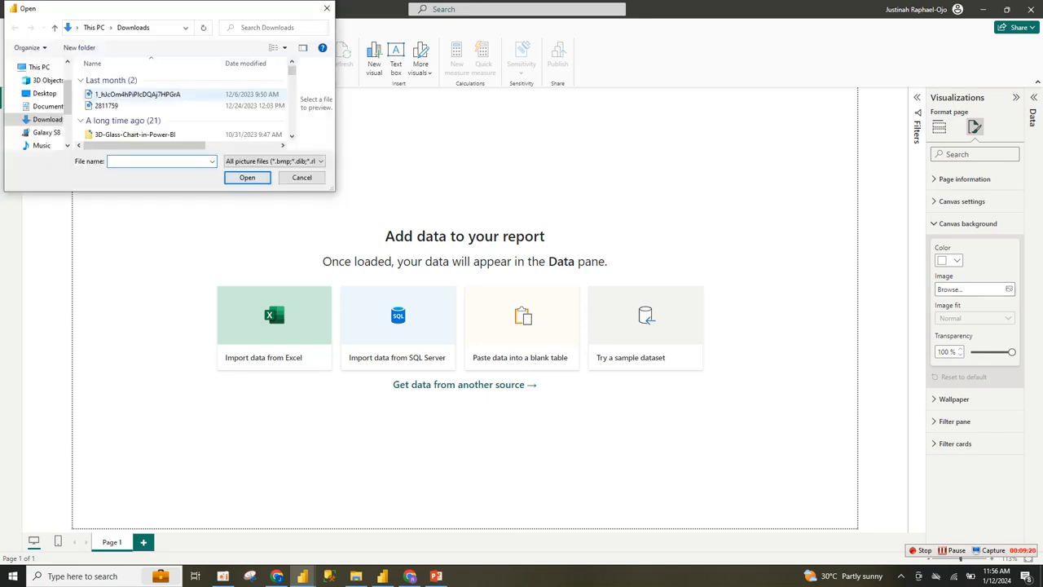
{"action": "scroll", "coordinate": [188, 96], "scroll_direction": "up", "scroll_amount": 5}
{"action": "left_click", "coordinate": [107, 94]}
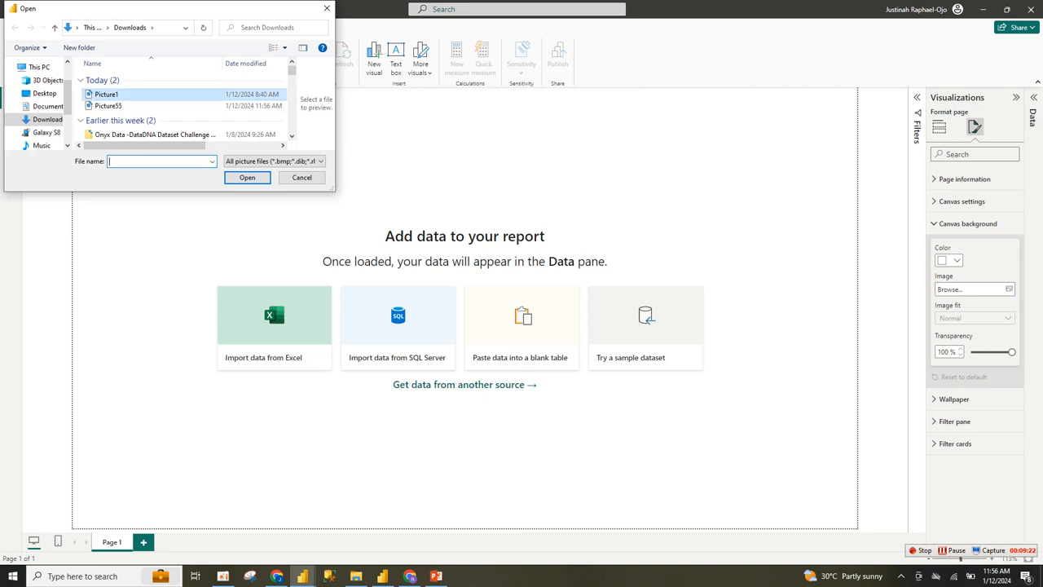
{"action": "left_click", "coordinate": [247, 178]}
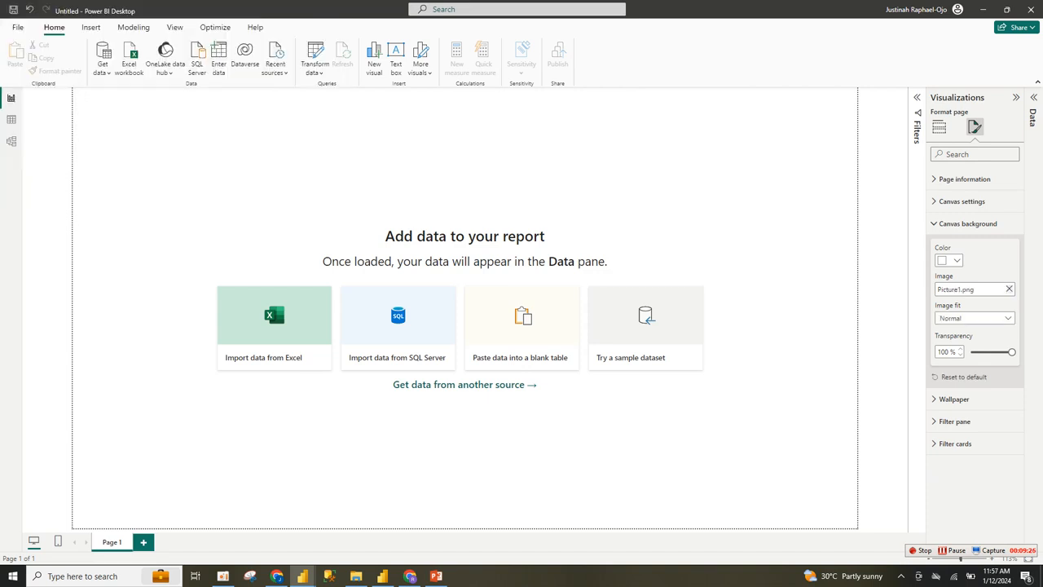
Set the canvas background's transparency to 0% and its image fit to Fit
{"action": "left_click_drag", "start_coordinate": [1012, 352], "coordinate": [970, 352]}
{"action": "left_click", "coordinate": [975, 317]}
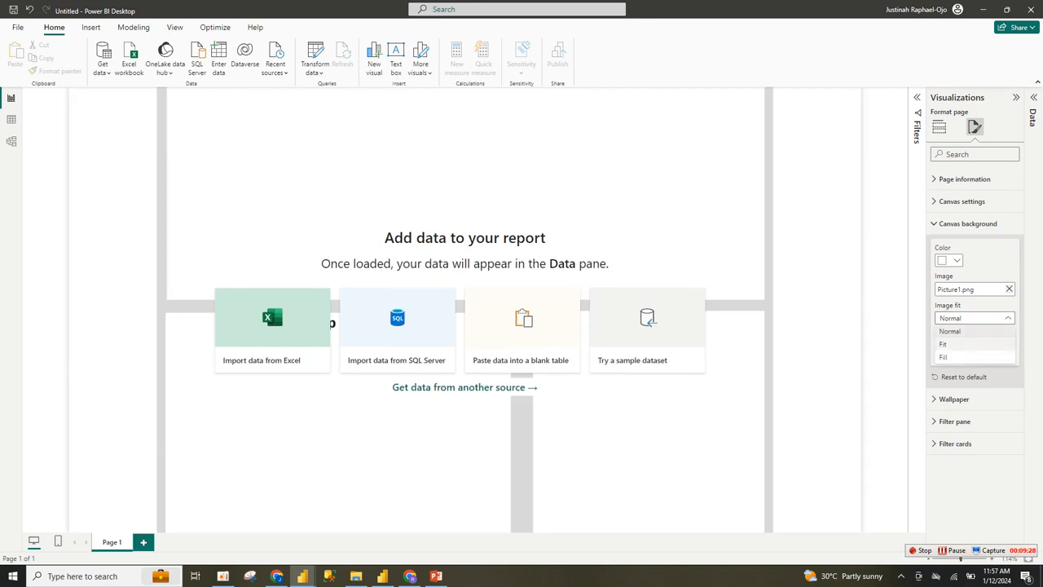
{"action": "left_click", "coordinate": [945, 344]}
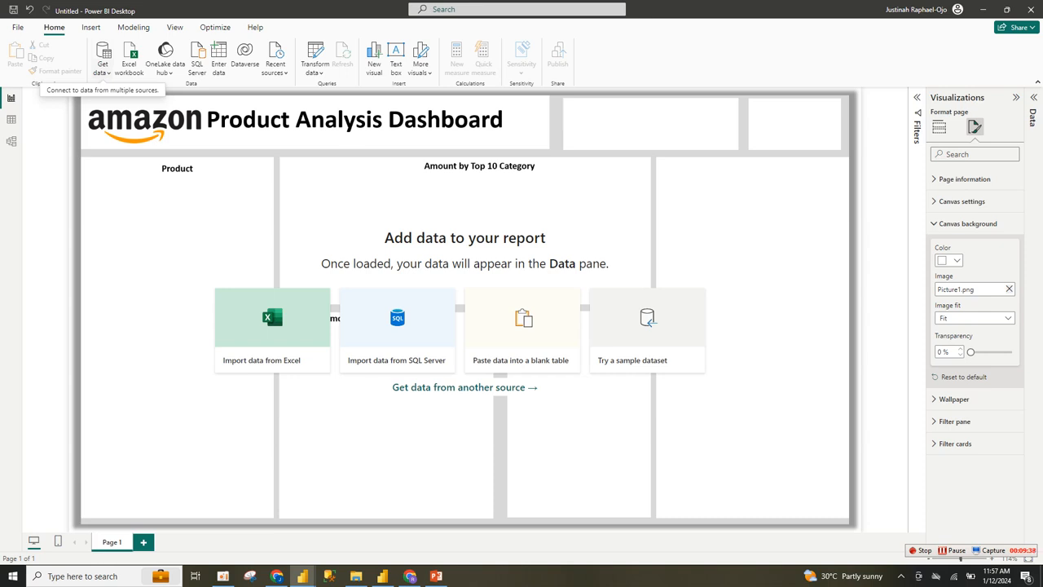
Import the CSV file amazon-fashion - YT from Downloads and open it in Power Query for transforming
{"action": "left_click", "coordinate": [103, 67]}
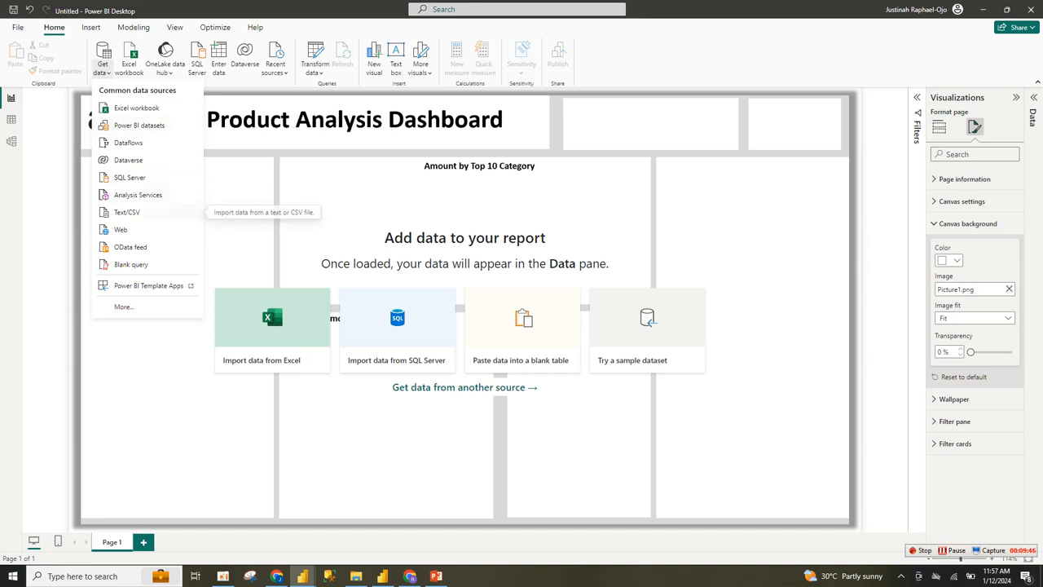
{"action": "left_click", "coordinate": [127, 212]}
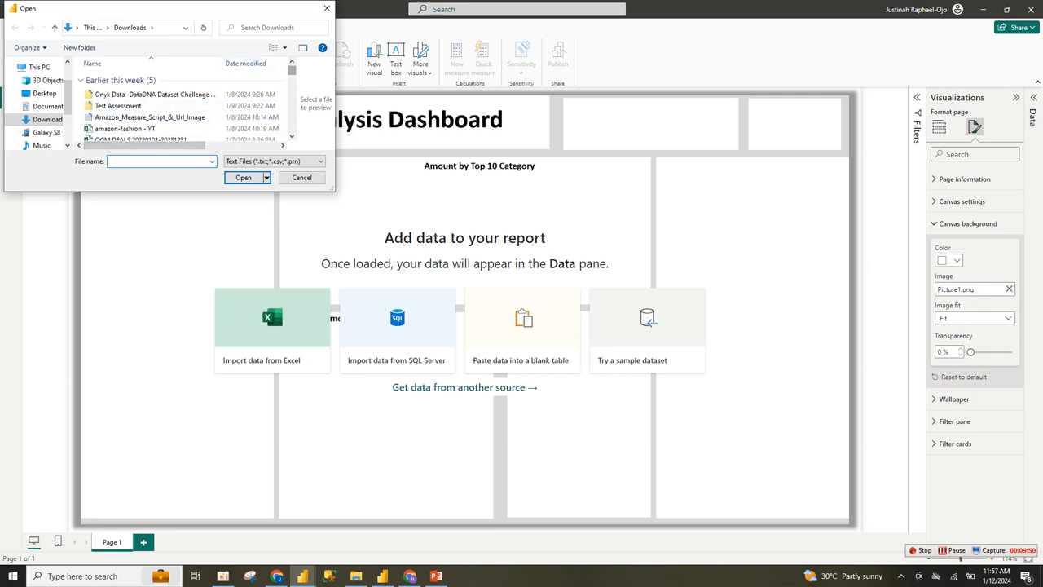
{"action": "double_click", "coordinate": [130, 128]}
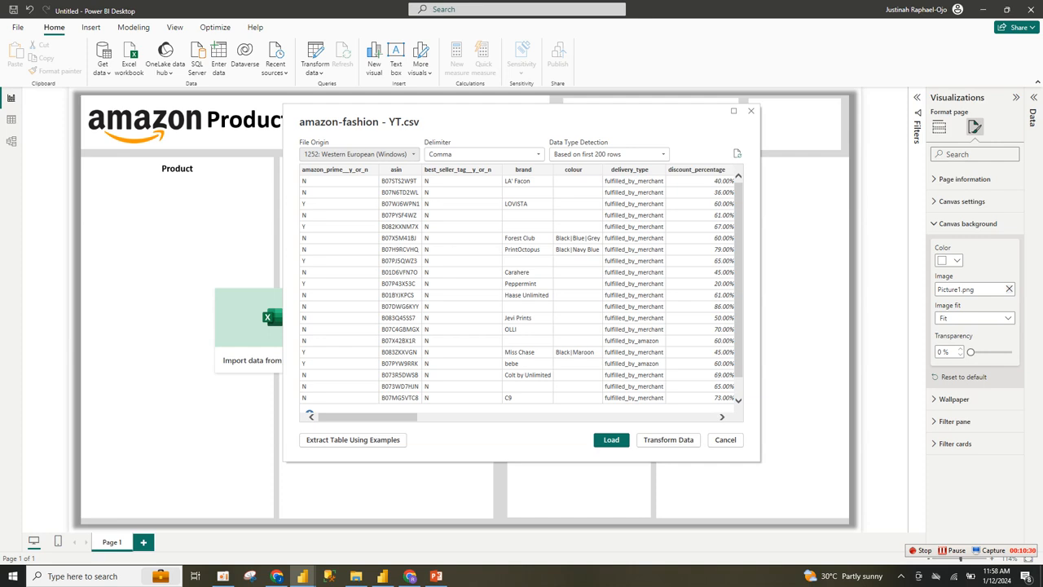
{"action": "left_click", "coordinate": [668, 440]}
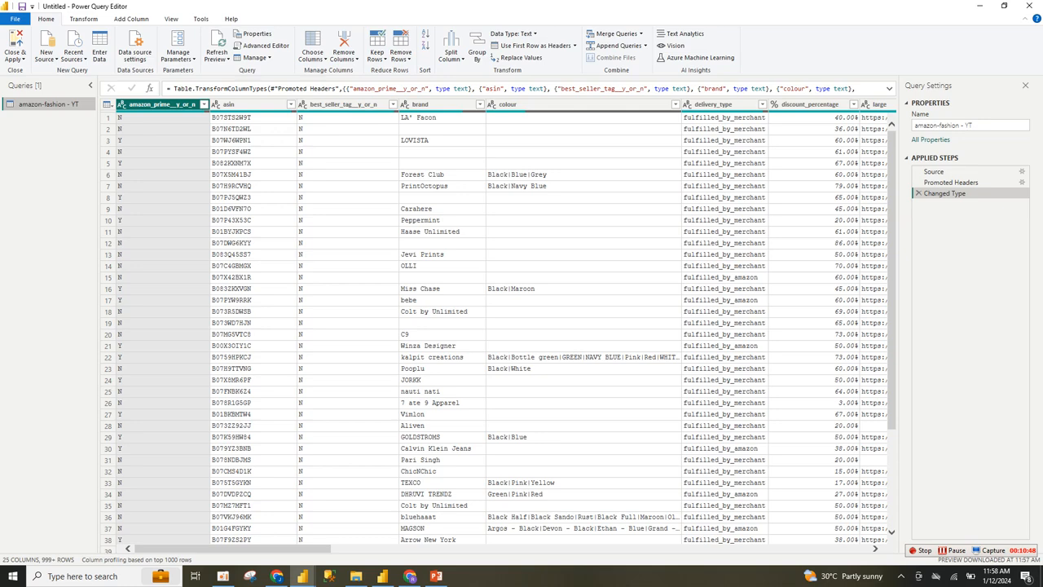
Split the large column at the left-most delimiter, using the custom delimiter "|"
{"action": "left_click_drag", "start_coordinate": [233, 548], "coordinate": [363, 548]}
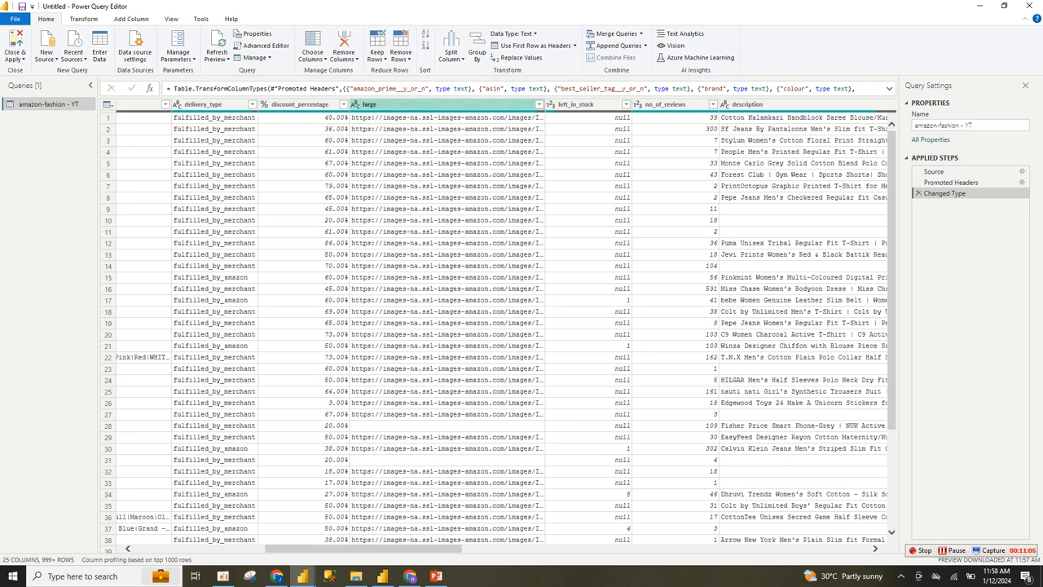
{"action": "left_click", "coordinate": [424, 104]}
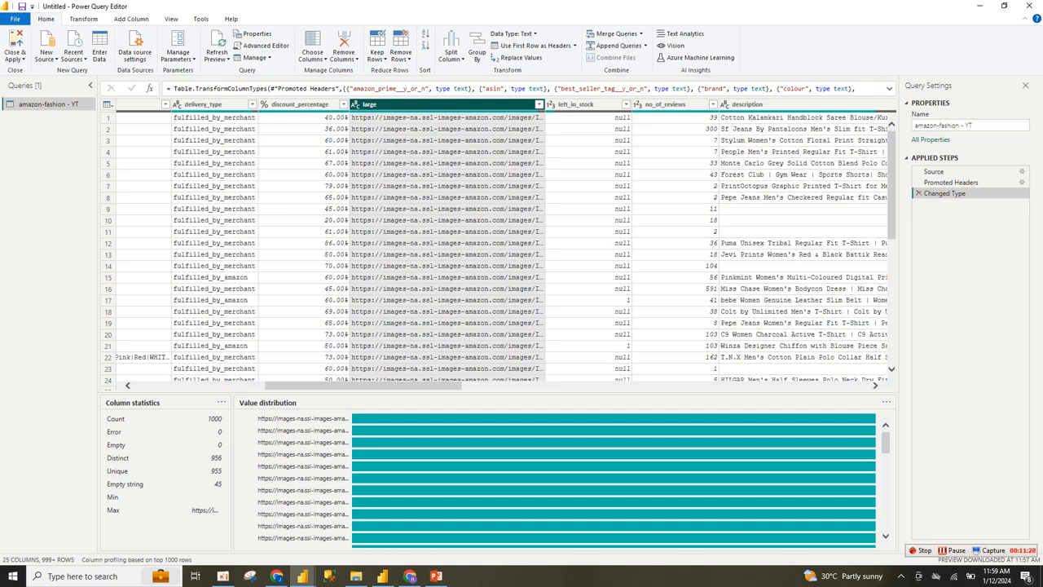
{"action": "right_click", "coordinate": [459, 106]}
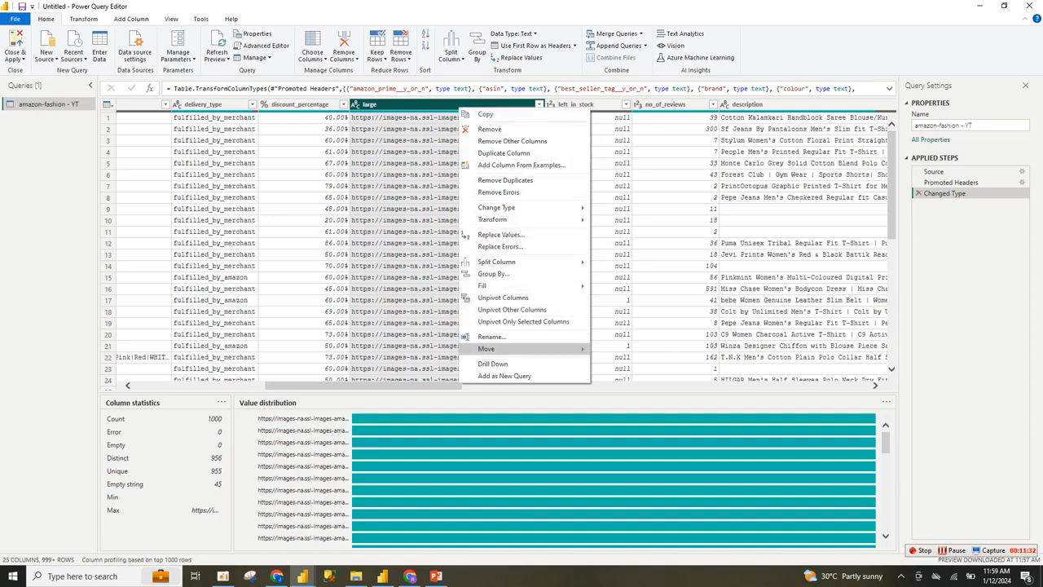
{"action": "mouse_move", "coordinate": [502, 262]}
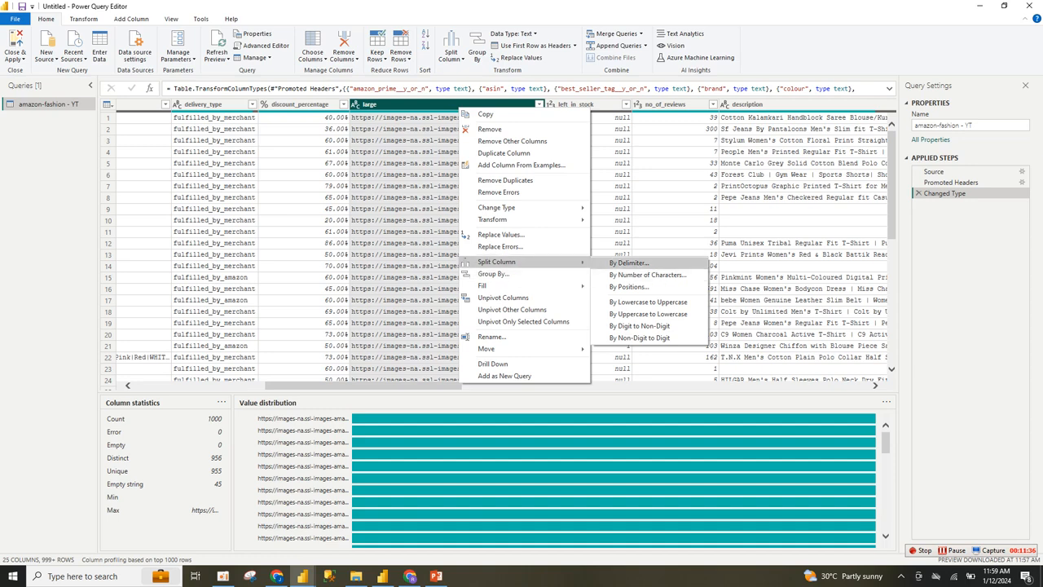
{"action": "left_click", "coordinate": [630, 263]}
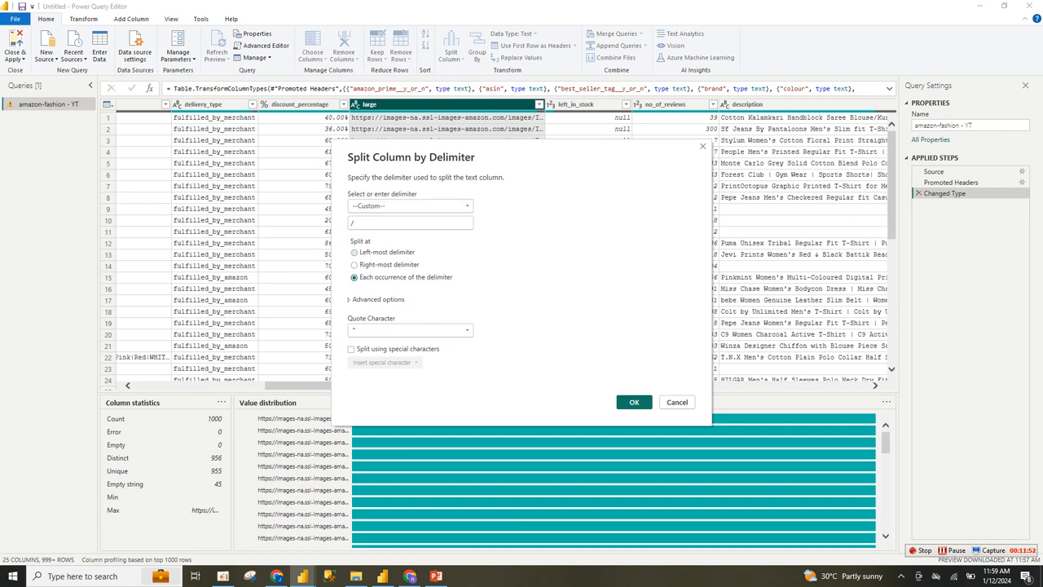
{"action": "left_click", "coordinate": [354, 253]}
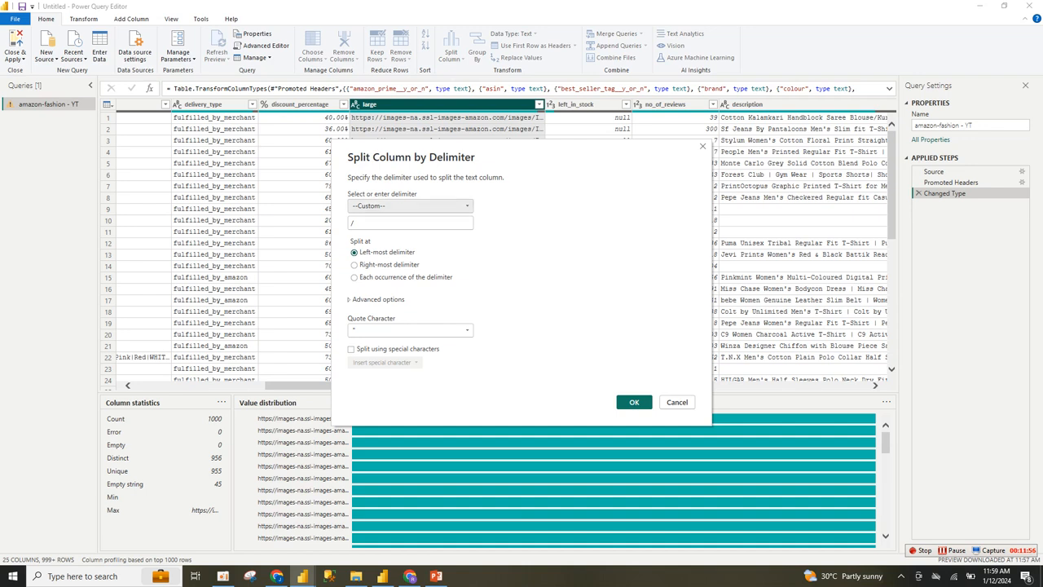
{"action": "left_click", "coordinate": [410, 222]}
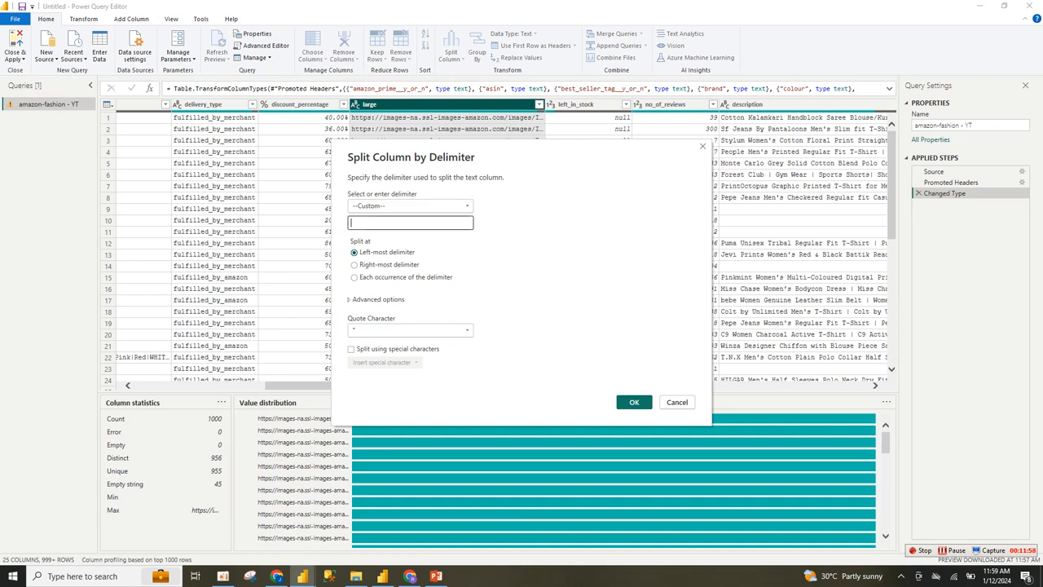
{"action": "key", "text": "BackSpace"}
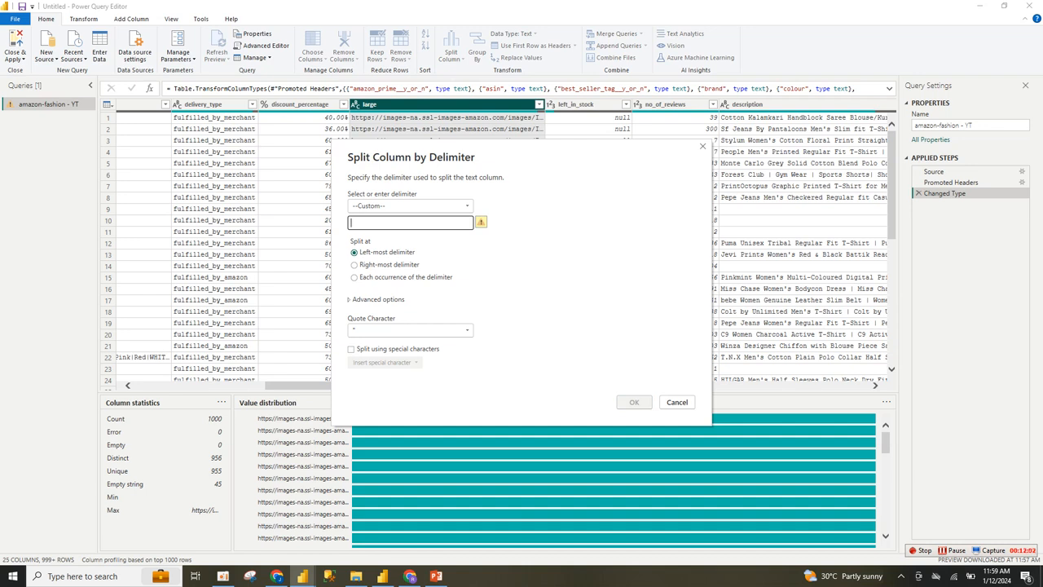
{"action": "type", "text": "|"}
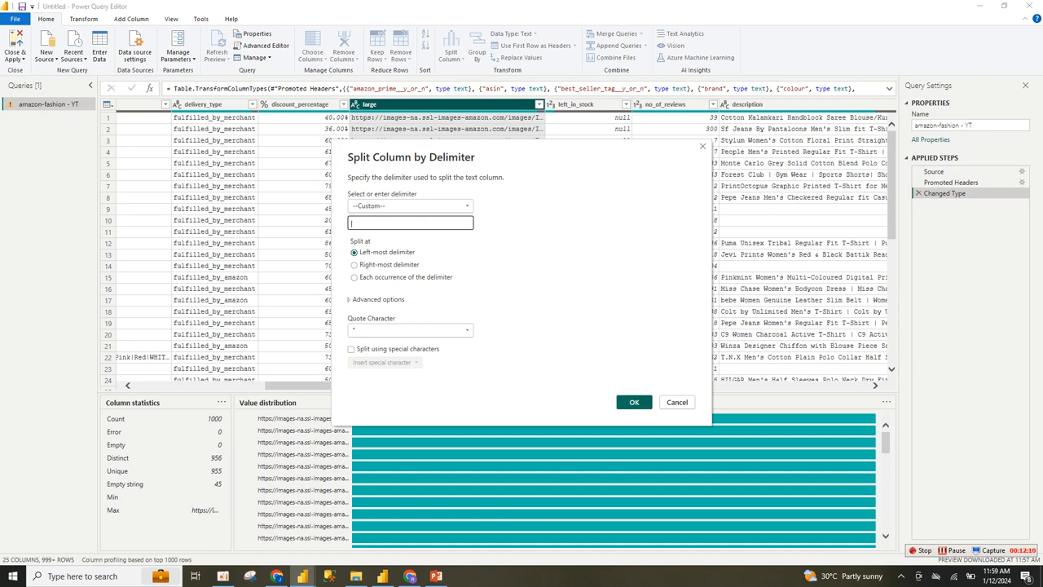
{"action": "left_click", "coordinate": [634, 401]}
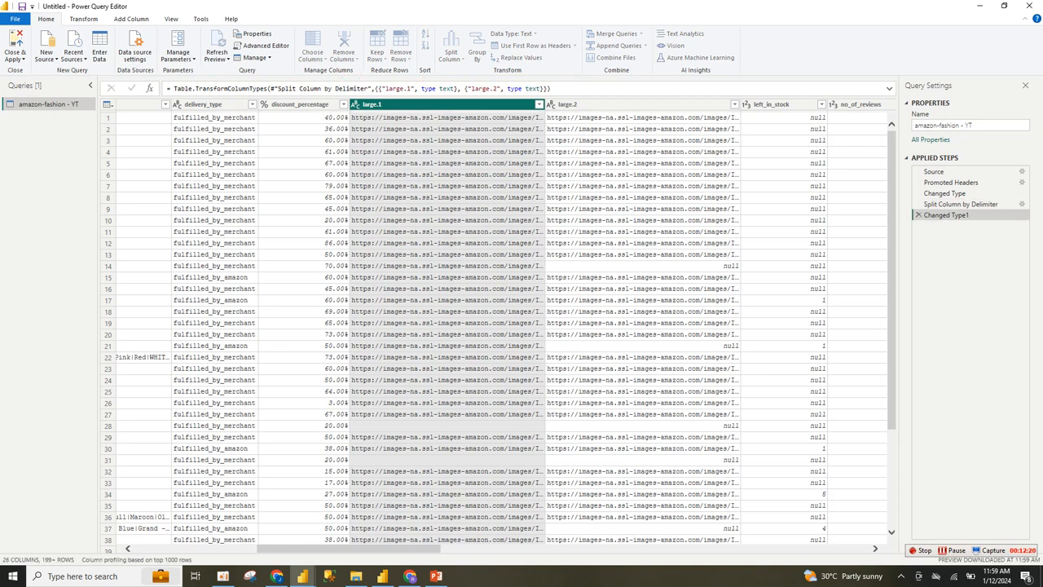
Remove the large.2 column from the query
{"action": "left_click_drag", "start_coordinate": [349, 548], "coordinate": [392, 548]}
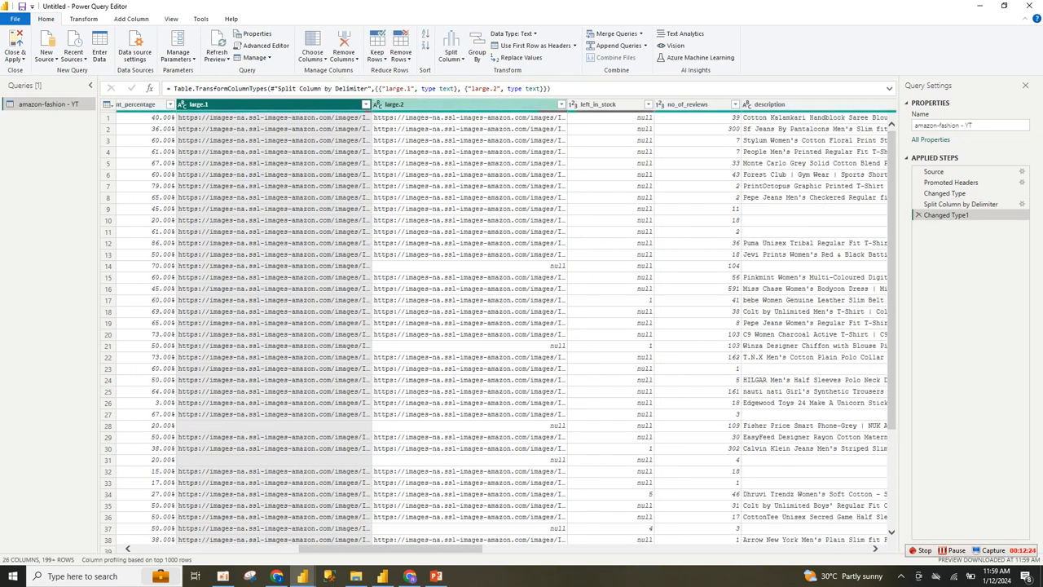
{"action": "left_click", "coordinate": [464, 105]}
{"action": "right_click", "coordinate": [466, 106]}
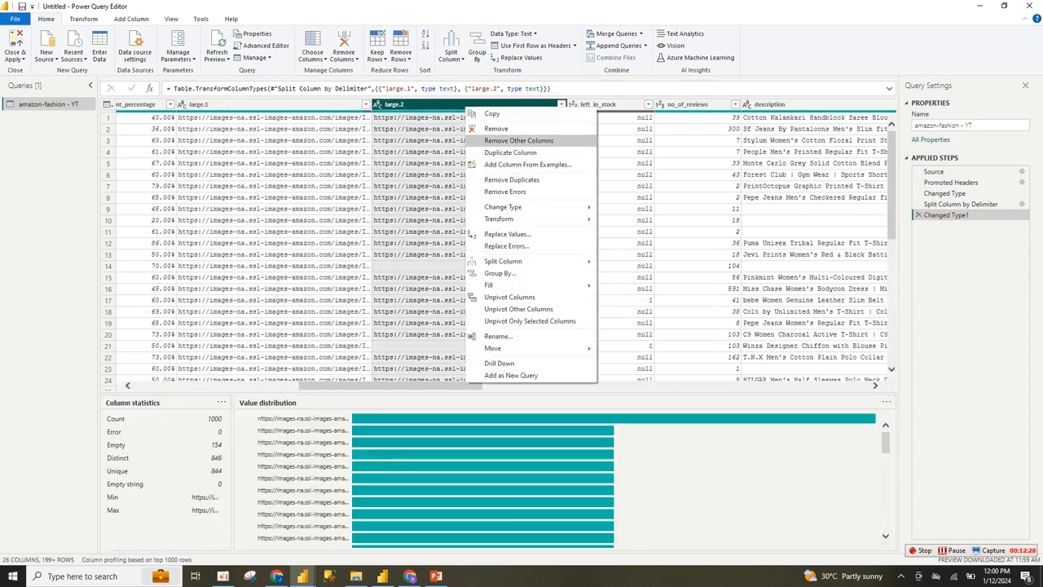
{"action": "left_click", "coordinate": [495, 129]}
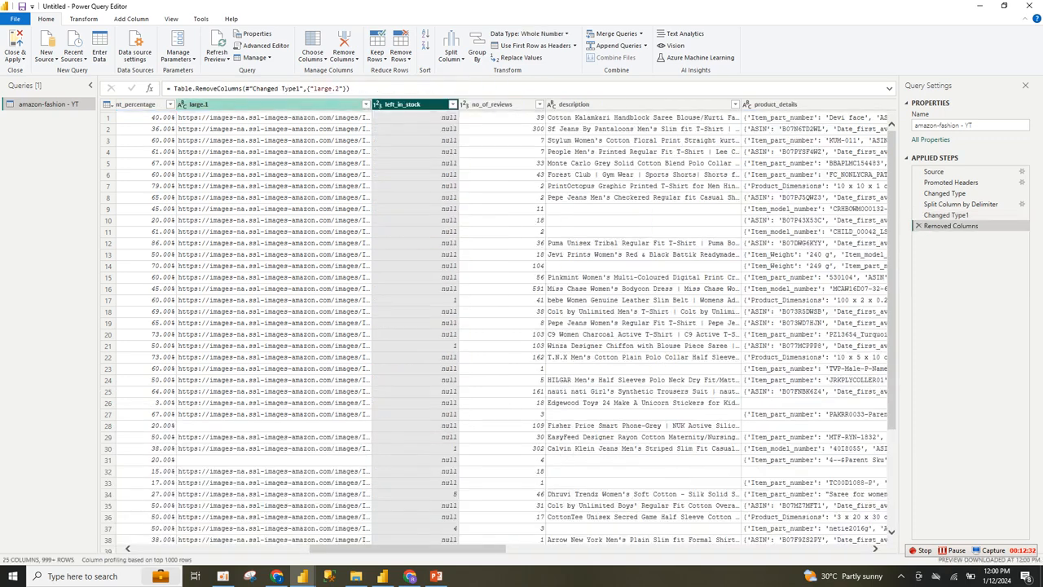
Rename the large.1 column to Image
{"action": "left_click", "coordinate": [246, 105]}
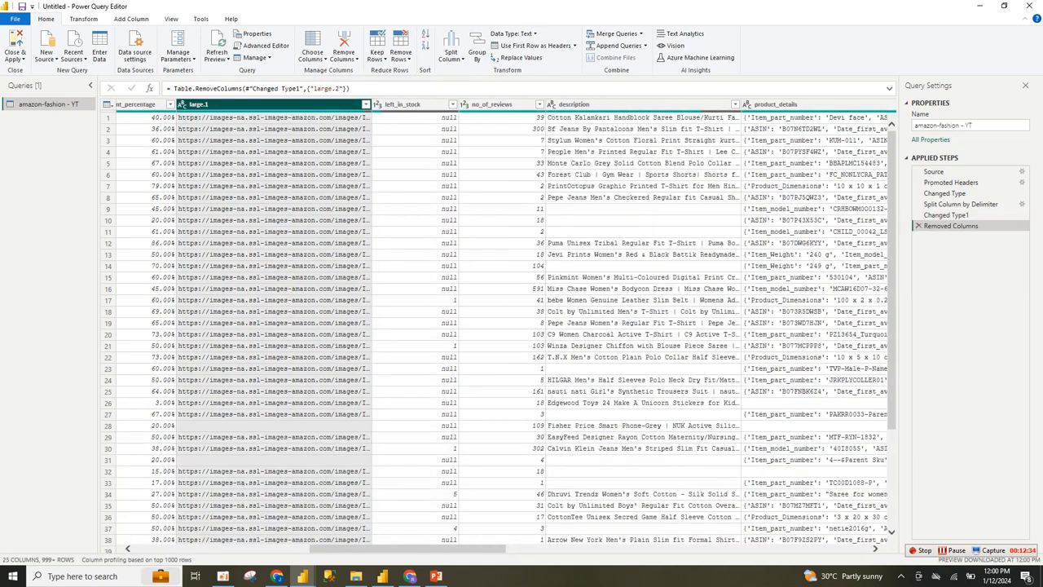
{"action": "double_click", "coordinate": [246, 105]}
{"action": "left_click", "coordinate": [210, 104]}
{"action": "left_click_drag", "start_coordinate": [209, 104], "coordinate": [189, 104]}
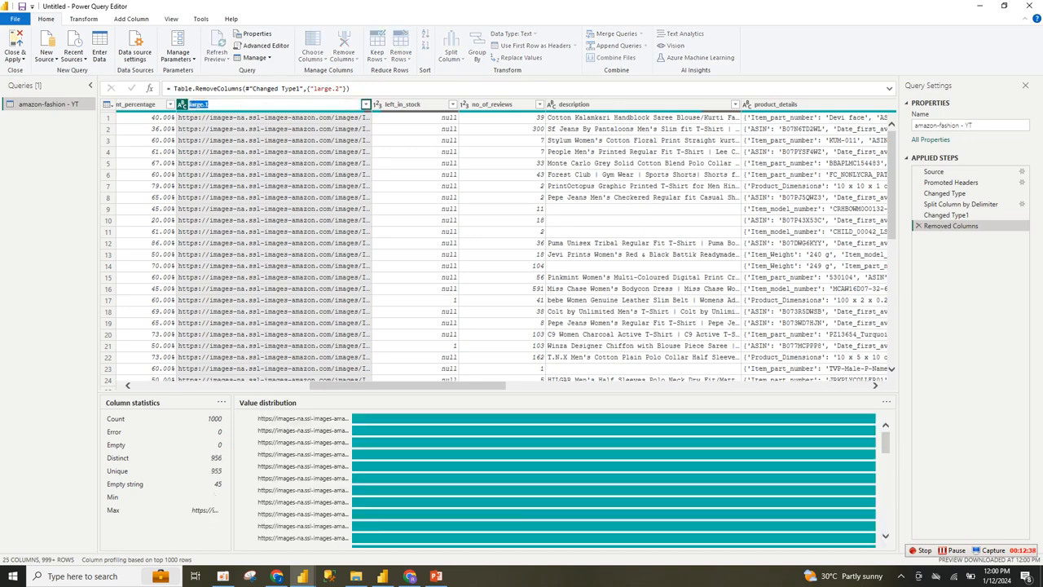
{"action": "type", "text": "image"}
{"action": "key", "text": "Return"}
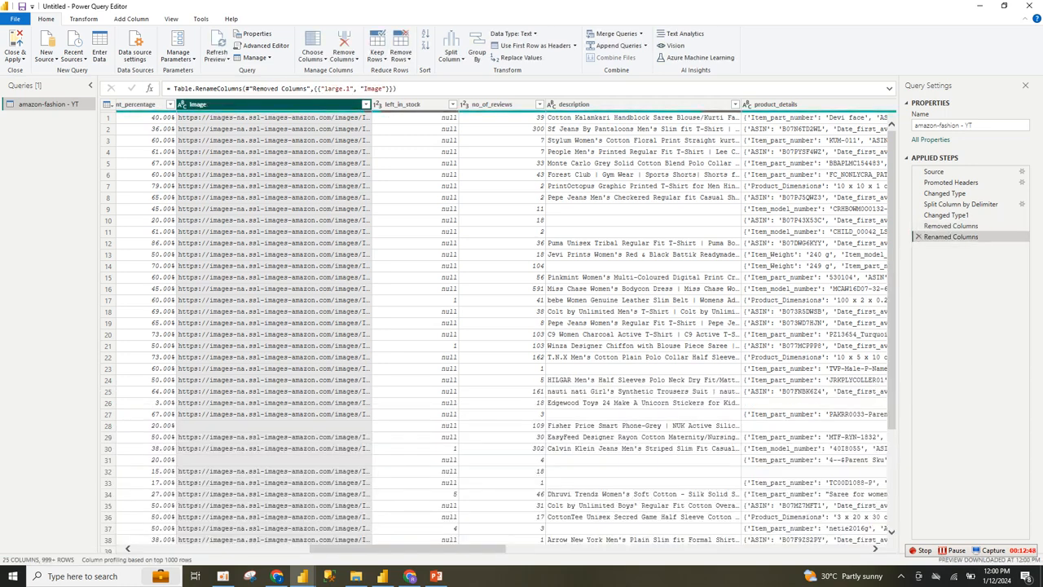
{"action": "left_click_drag", "start_coordinate": [408, 548], "coordinate": [478, 549]}
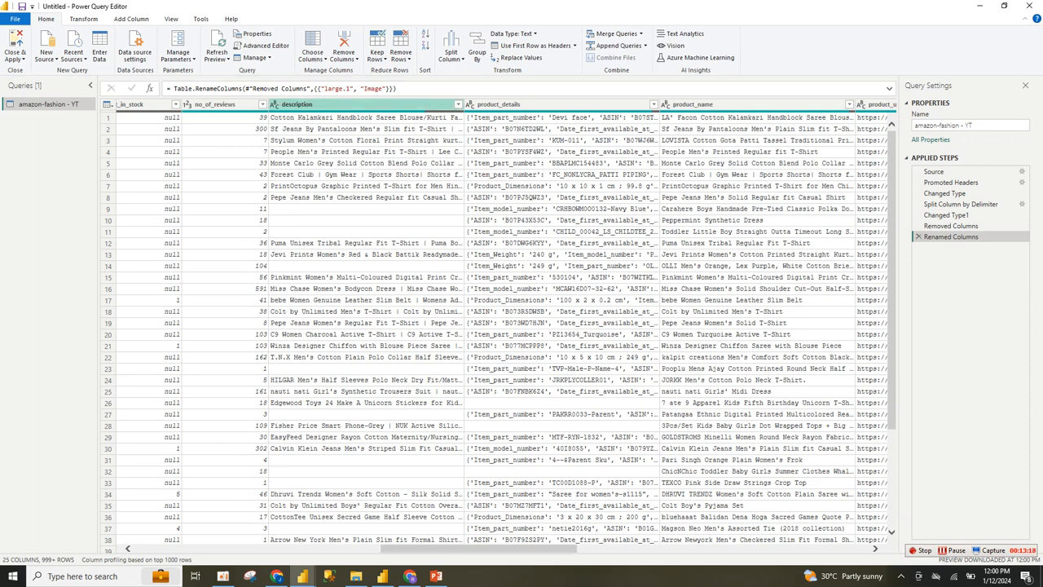
{"action": "left_click", "coordinate": [457, 104]}
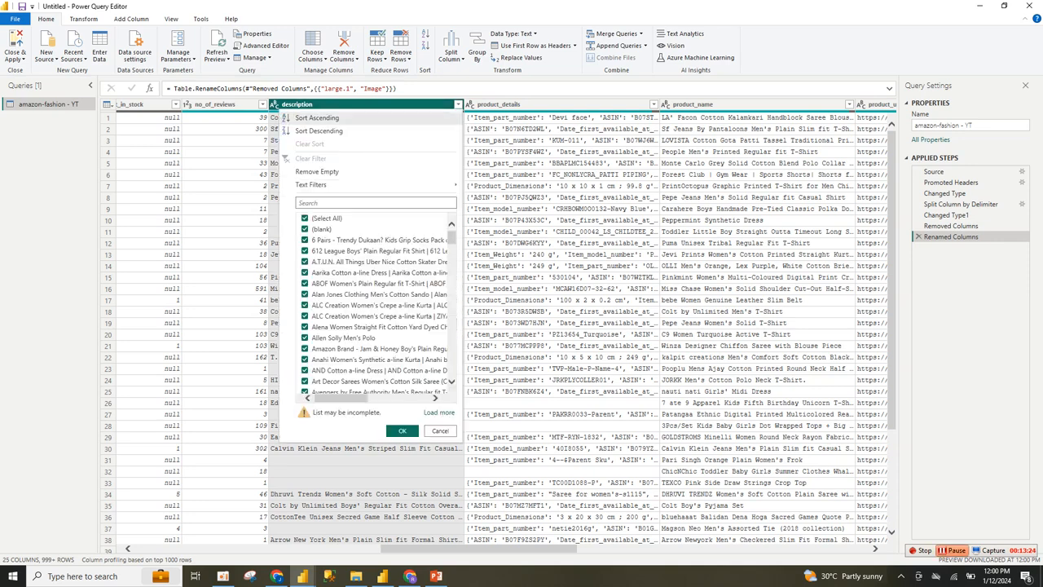
{"action": "left_click", "coordinate": [951, 550]}
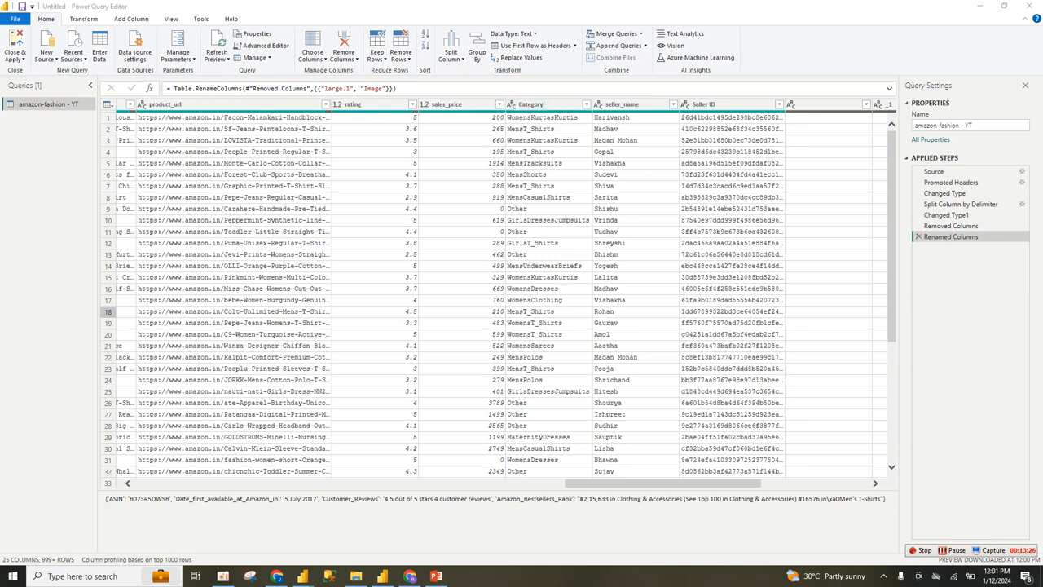
Split the Category column wherever the text changes from lowercase to uppercase
{"action": "left_click", "coordinate": [531, 104]}
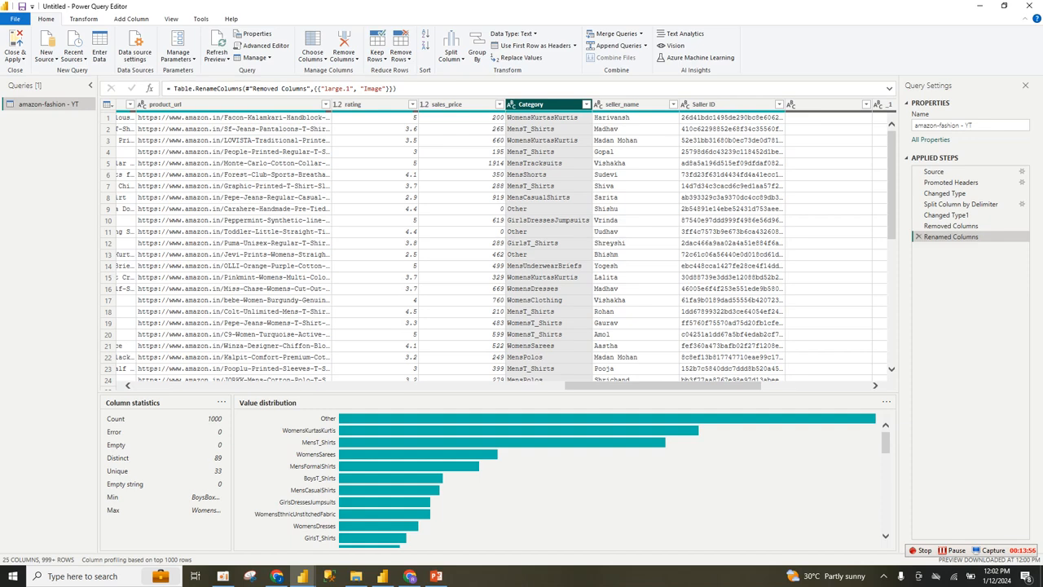
{"action": "right_click", "coordinate": [547, 105]}
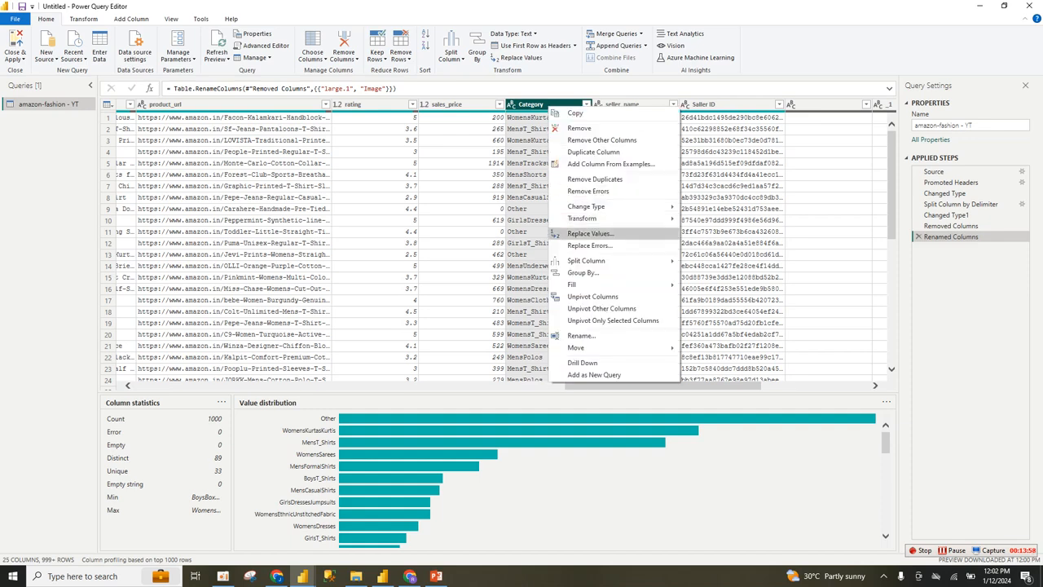
{"action": "mouse_move", "coordinate": [603, 261]}
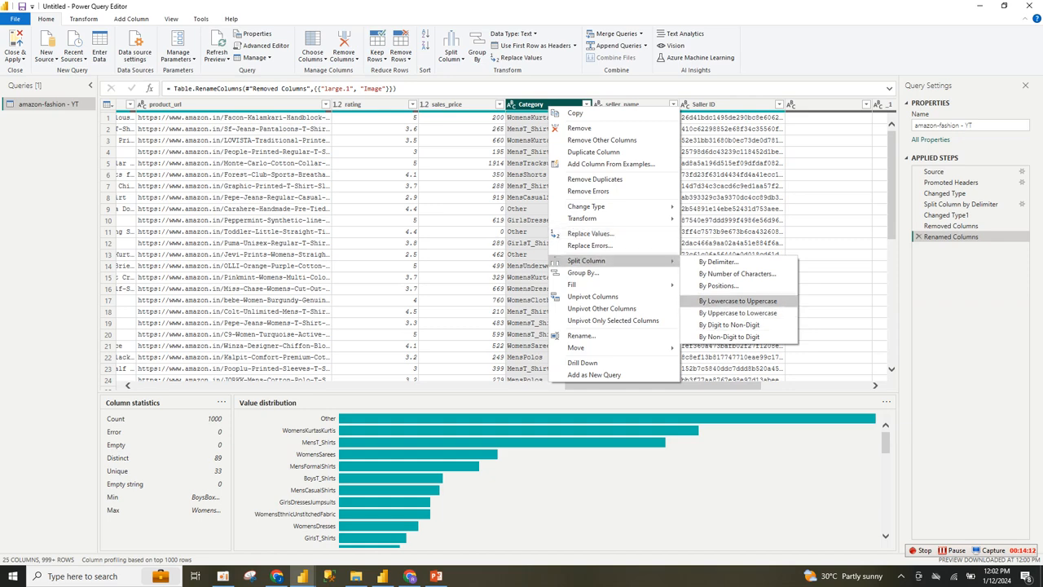
{"action": "left_click", "coordinate": [737, 300]}
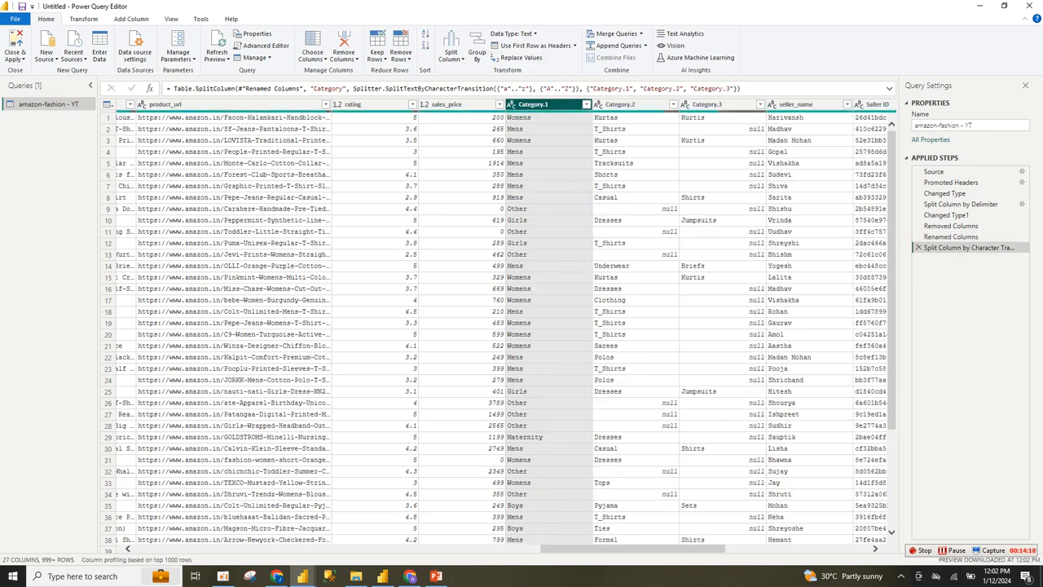
Review the distinct values of Category.1 and the value distribution of Category.2
{"action": "left_click", "coordinate": [586, 104]}
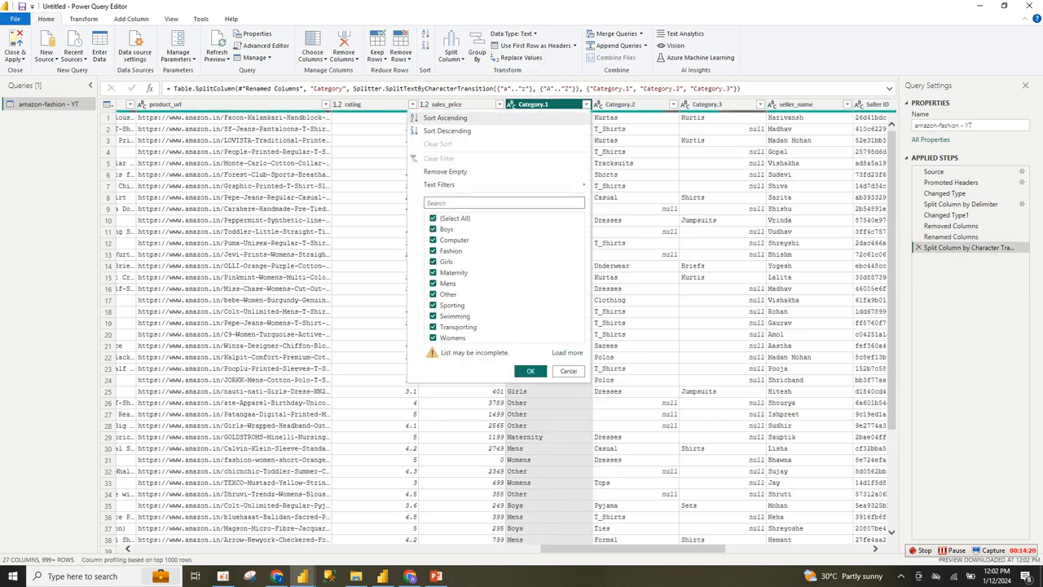
{"action": "left_click", "coordinate": [636, 163]}
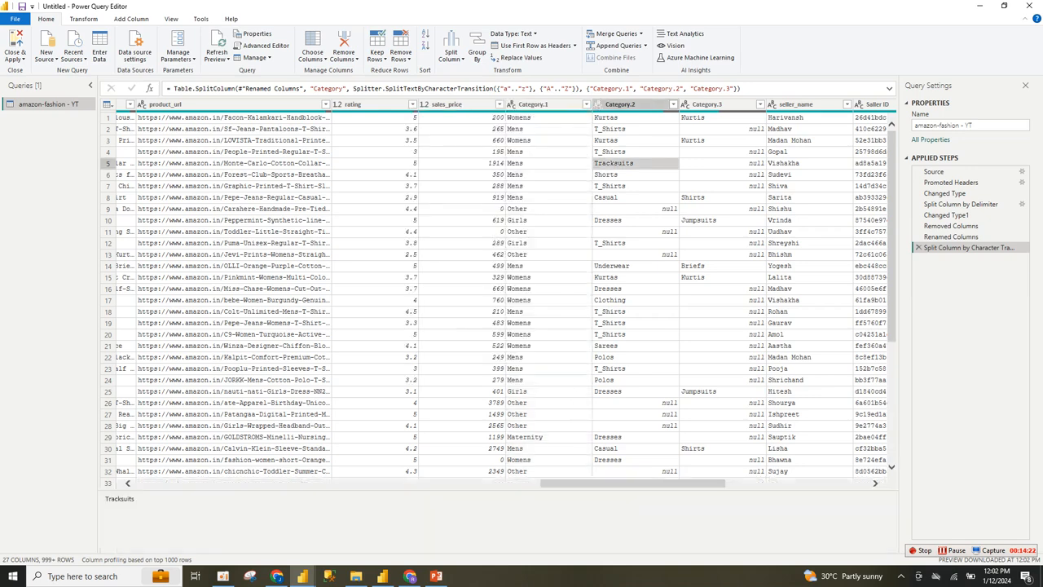
{"action": "left_click", "coordinate": [621, 104]}
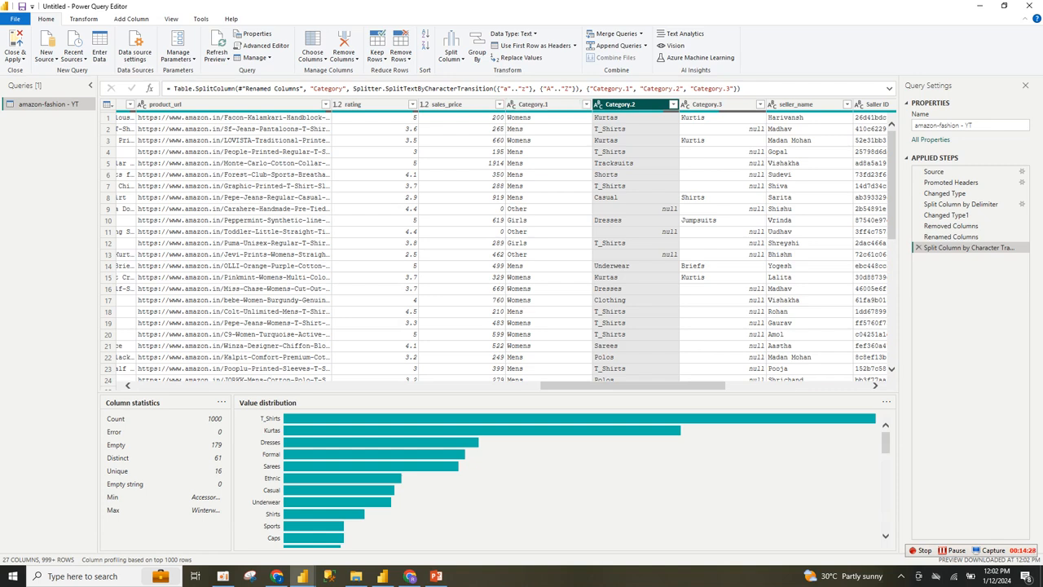
Replace null values in the Category.1 column with an empty value
{"action": "left_click", "coordinate": [535, 104]}
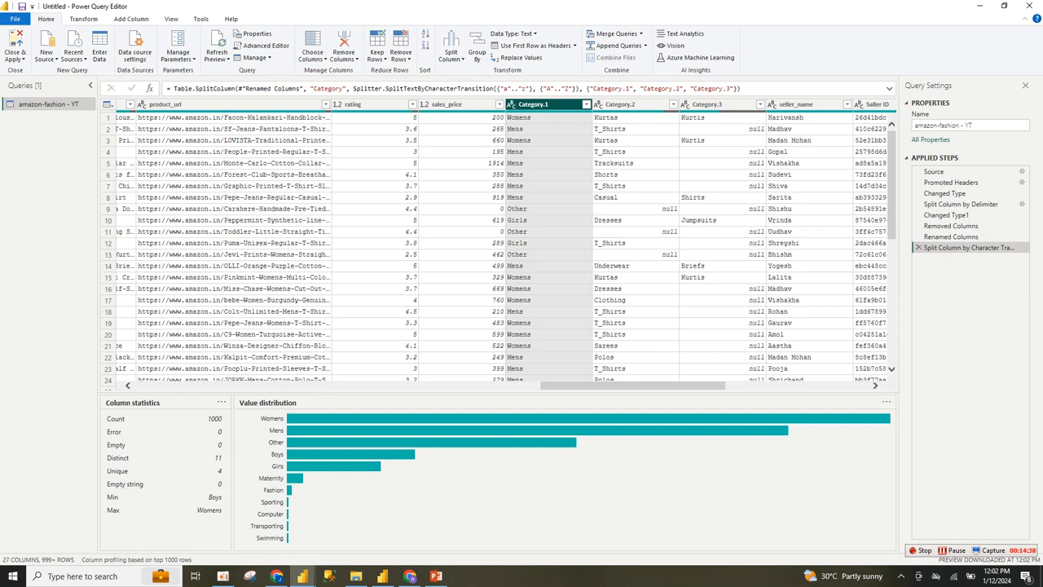
{"action": "right_click", "coordinate": [554, 104]}
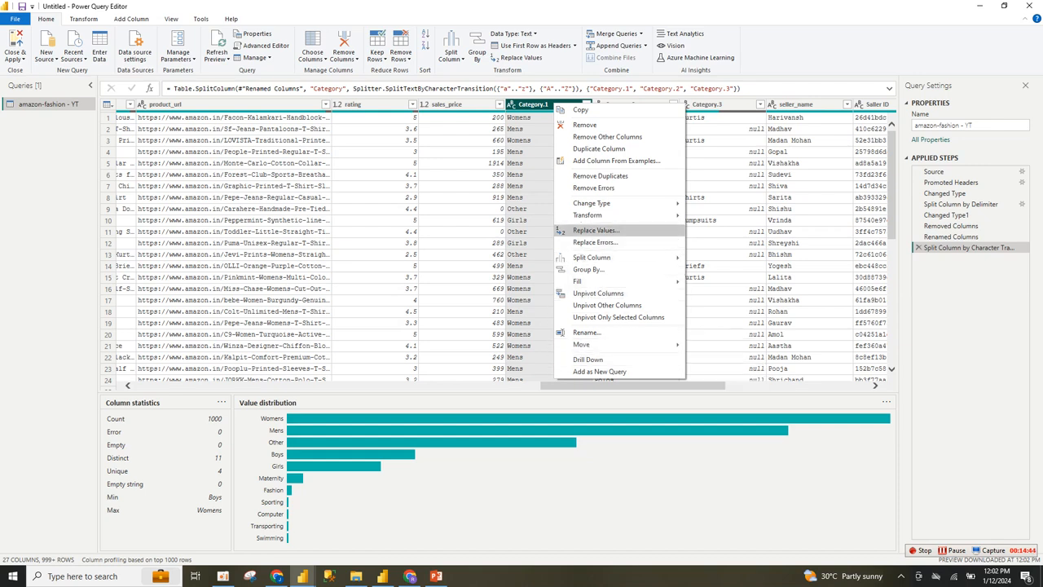
{"action": "key", "text": "Return"}
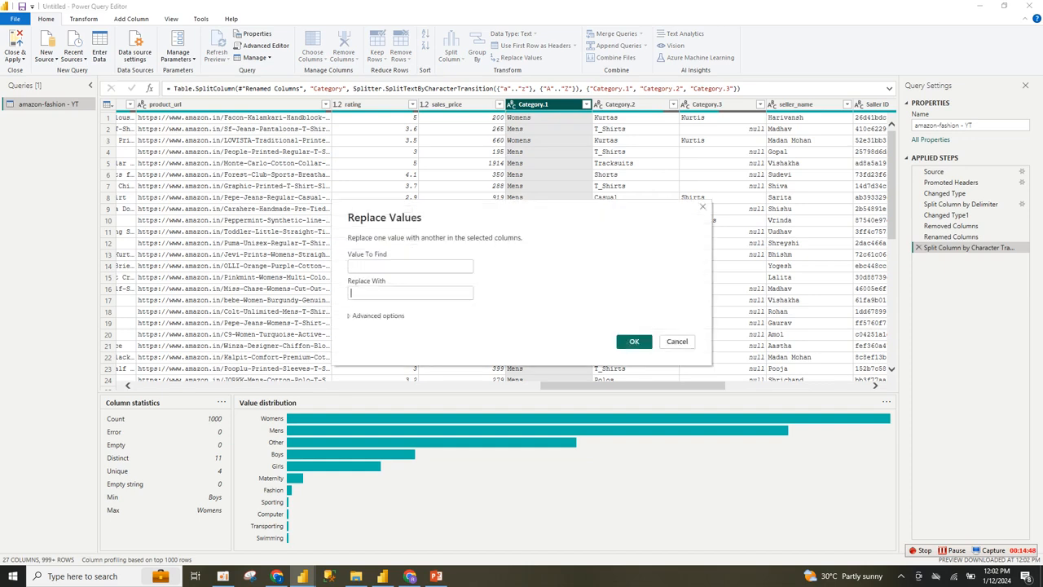
{"action": "type", "text": "null"}
{"action": "left_click", "coordinate": [409, 293]}
{"action": "key", "text": "Return"}
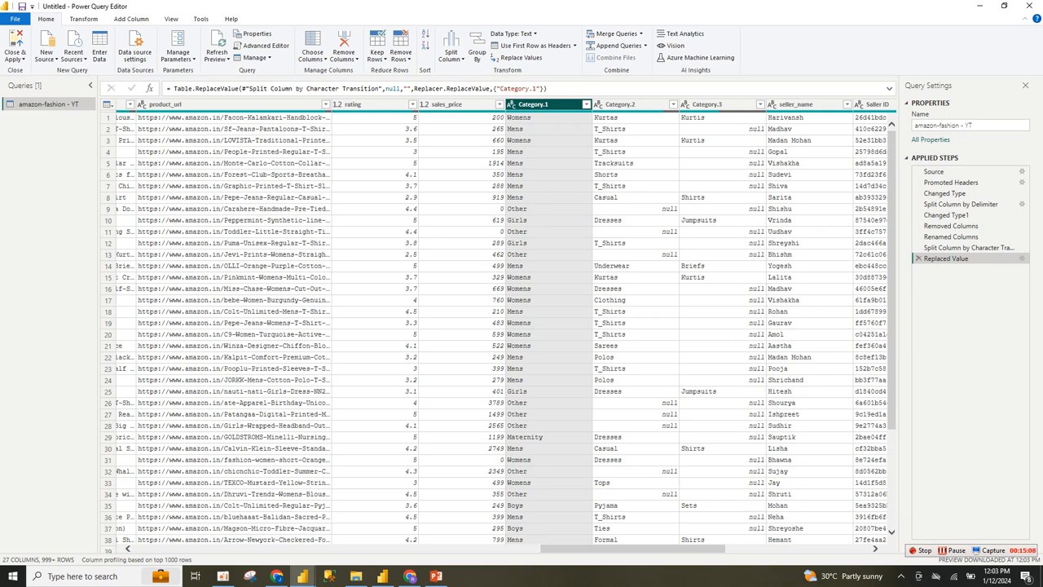
Replace null values in the Category.2 column with an empty value
{"action": "left_click", "coordinate": [619, 104]}
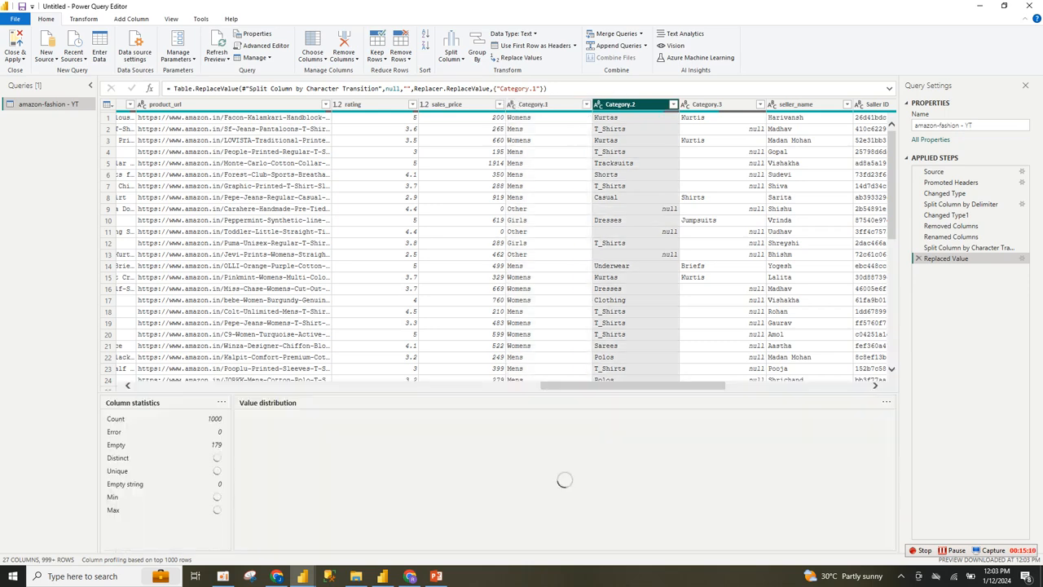
{"action": "right_click", "coordinate": [638, 103]}
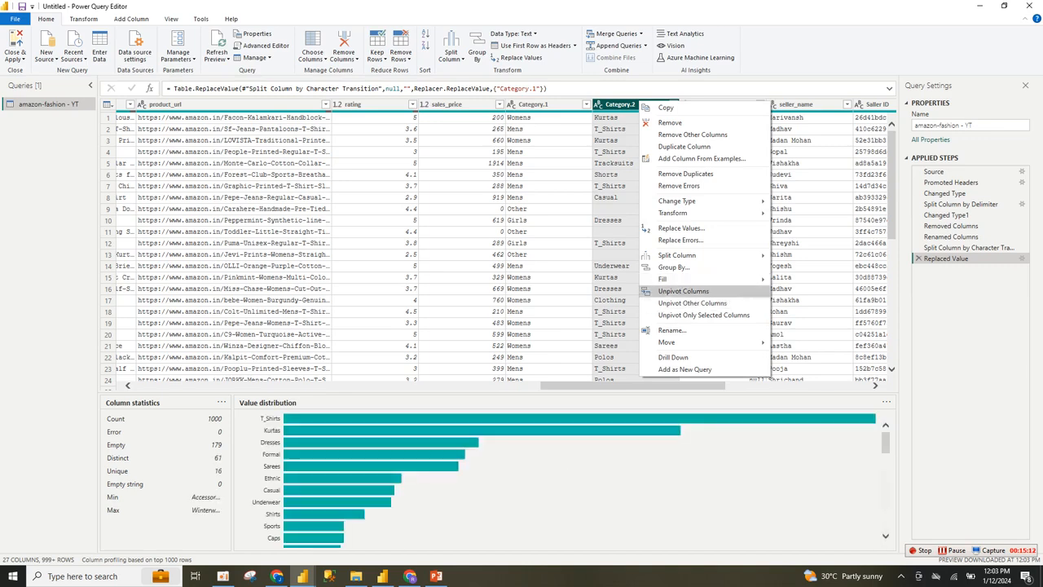
{"action": "left_click", "coordinate": [681, 228]}
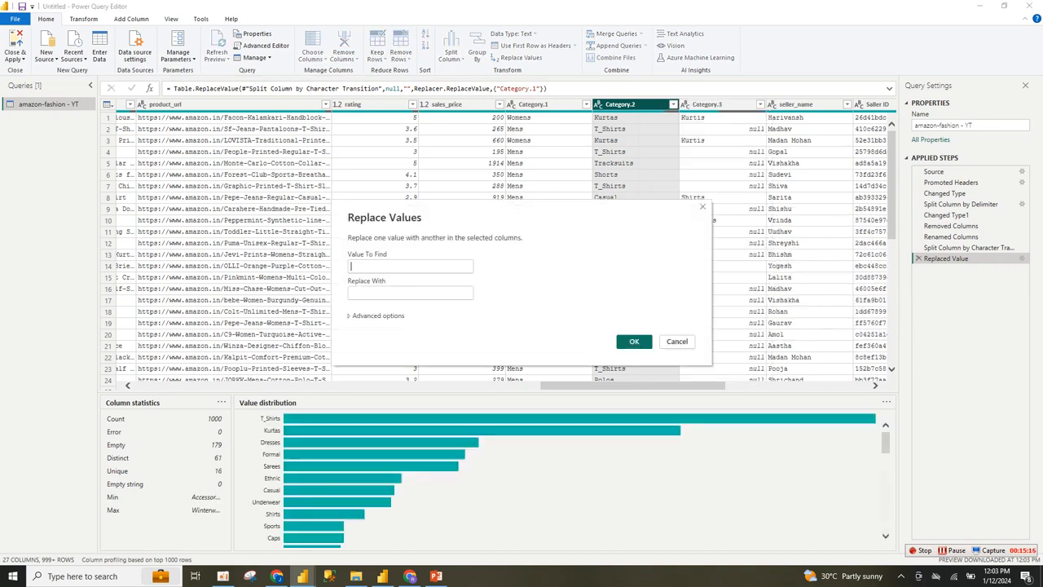
{"action": "type", "text": "null"}
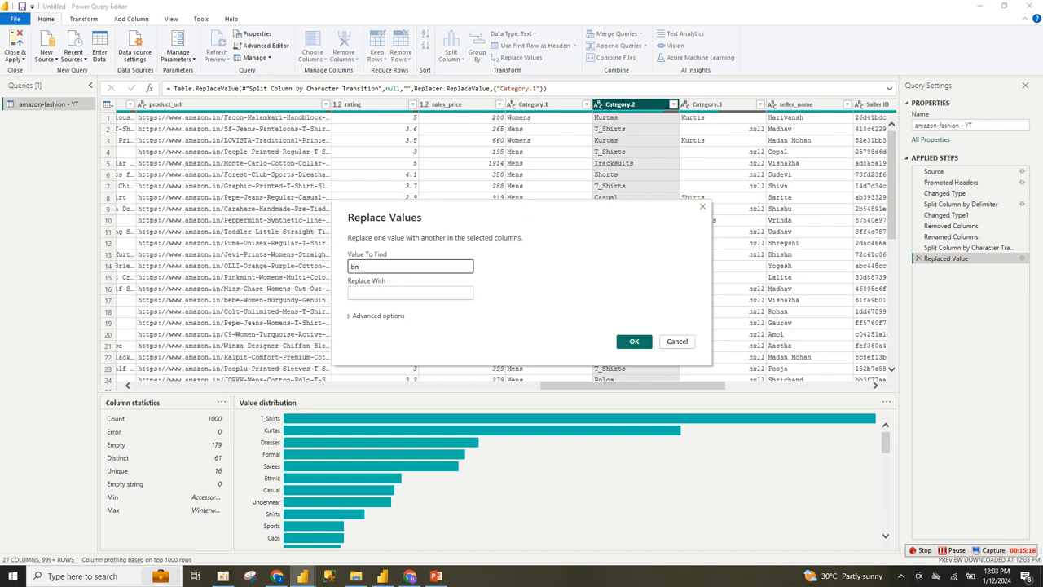
{"action": "key", "text": "BackSpace"}
{"action": "key", "text": "BackSpace"}
{"action": "key", "text": "BackSpace"}
{"action": "key", "text": "BackSpace"}
{"action": "type", "text": "nu"}
{"action": "left_click", "coordinate": [633, 340]}
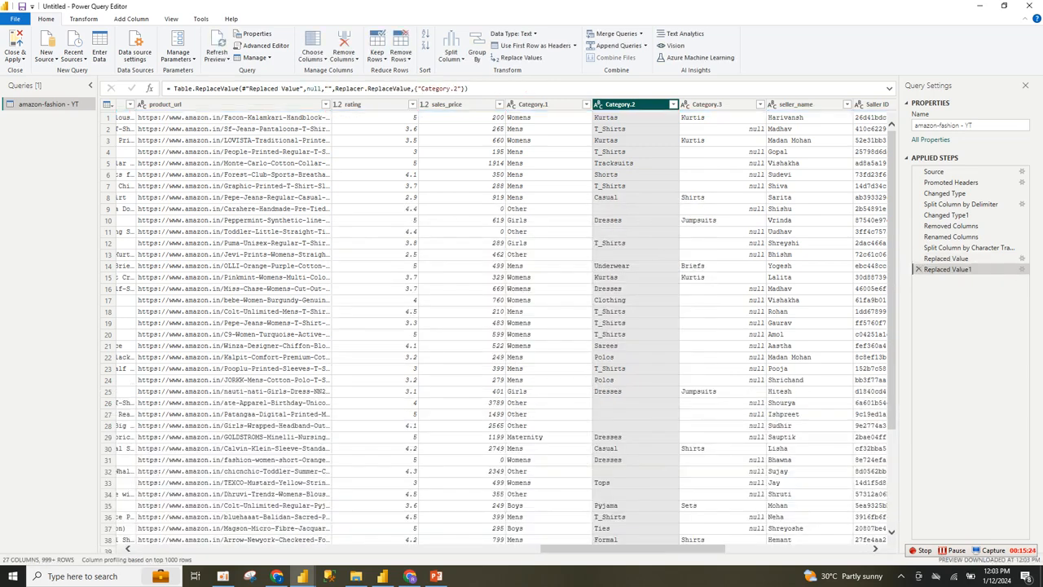
Replace null values in the Category.3 column with an empty value, and check the three split Category columns
{"action": "left_click", "coordinate": [707, 104]}
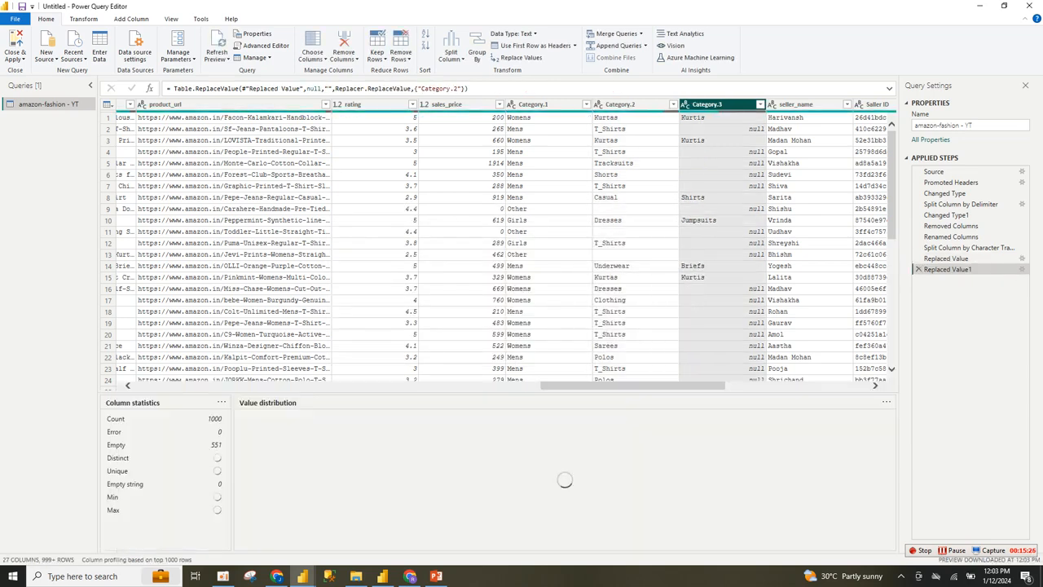
{"action": "right_click", "coordinate": [707, 104]}
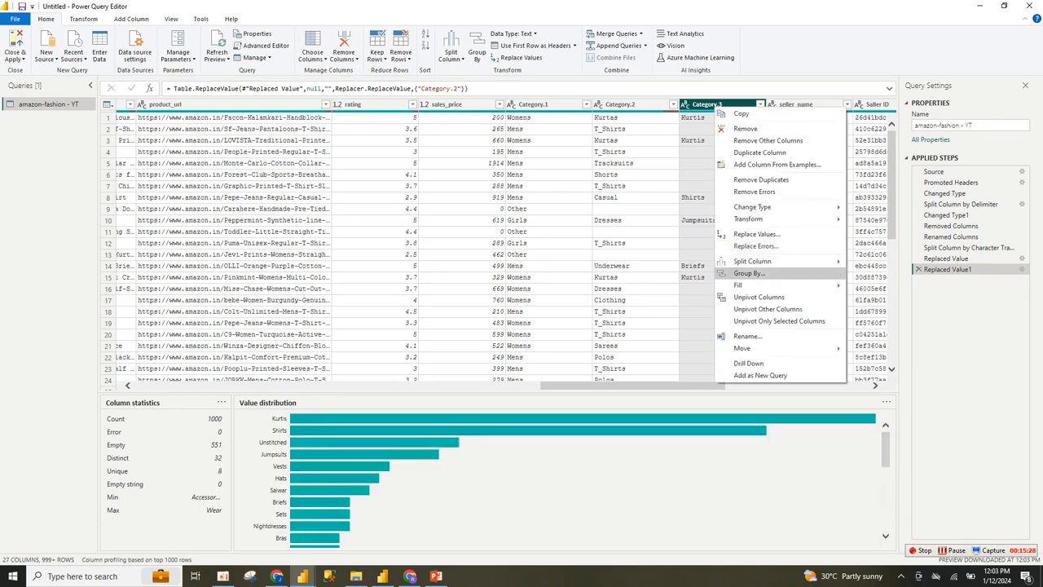
{"action": "left_click", "coordinate": [756, 234]}
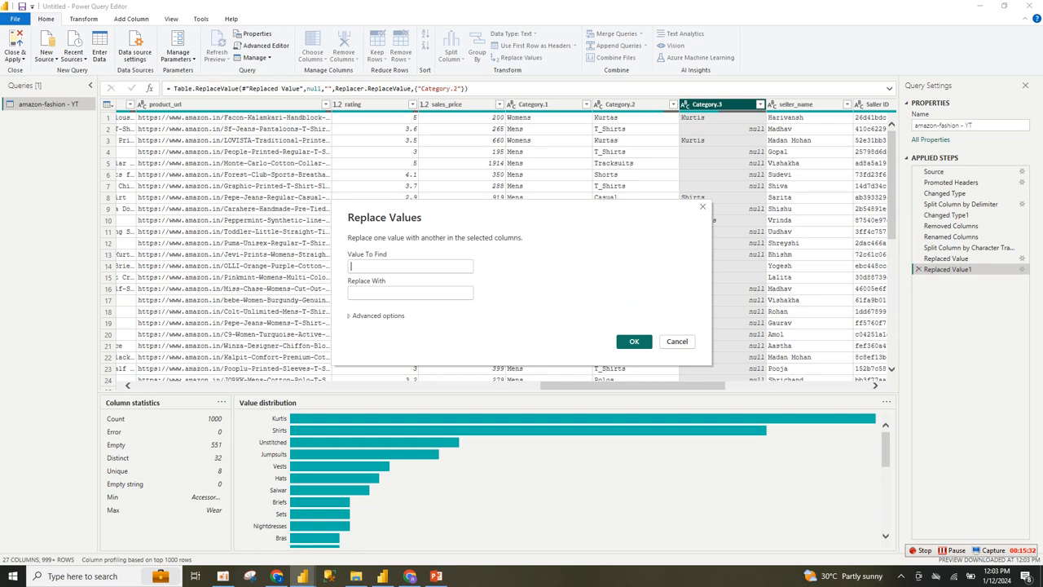
{"action": "type", "text": "null"}
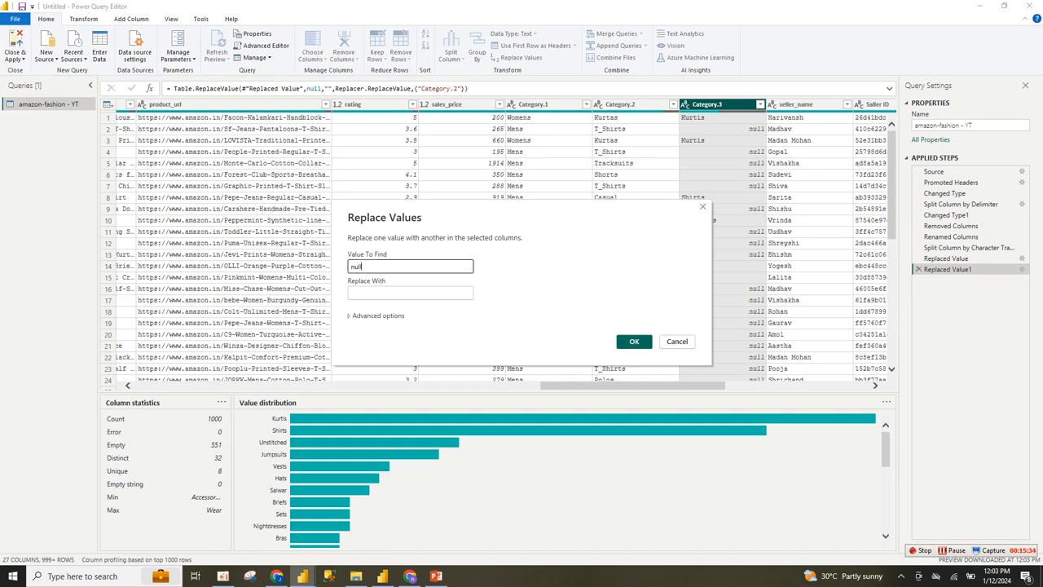
{"action": "key", "text": "Return"}
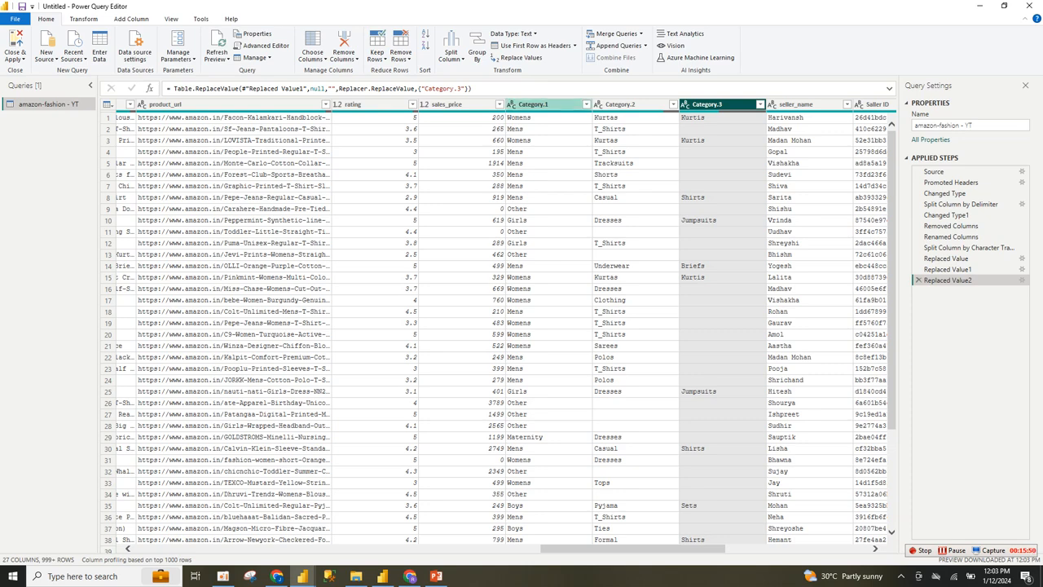
{"action": "left_click", "coordinate": [534, 104]}
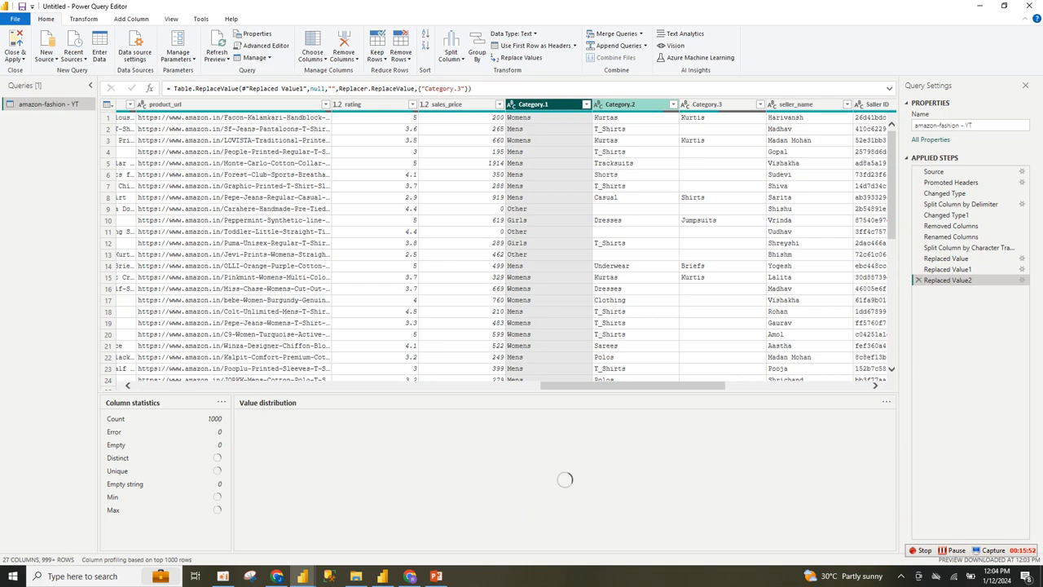
{"action": "left_click", "coordinate": [620, 104]}
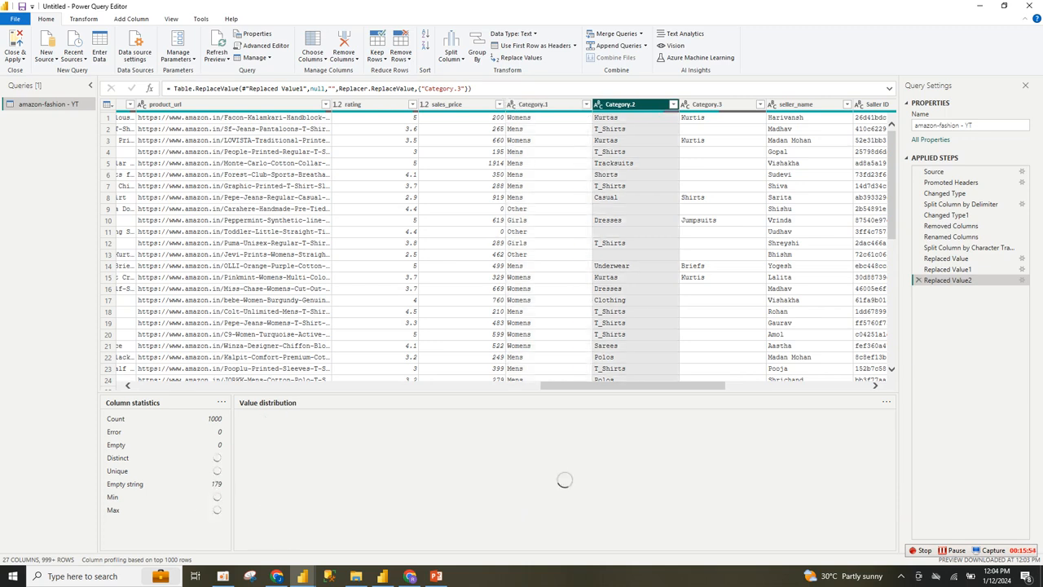
{"action": "left_click", "coordinate": [707, 105]}
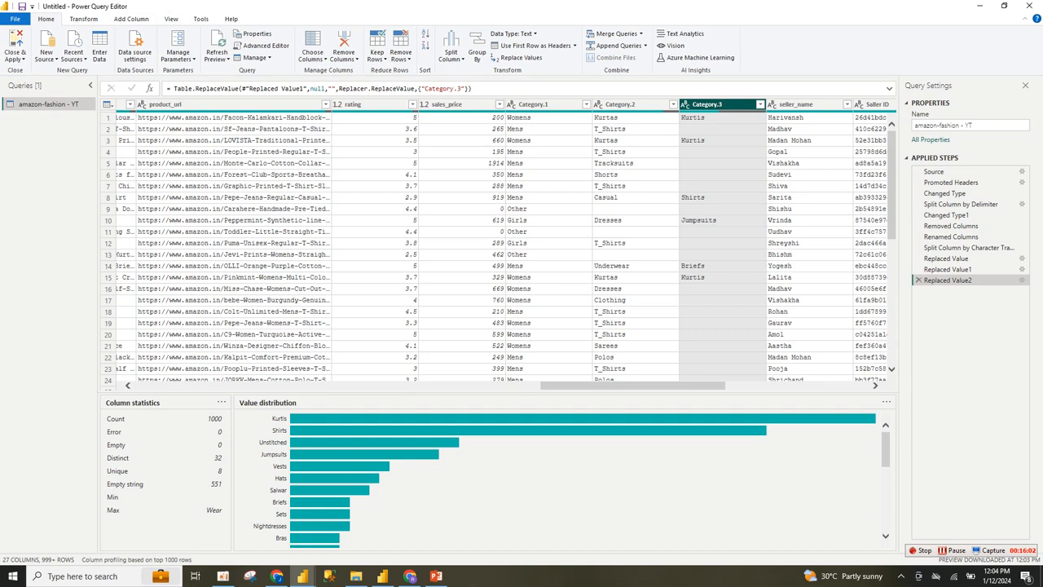
Start a custom column whose formula begins with the [Category.1] column
{"action": "left_click", "coordinate": [131, 19]}
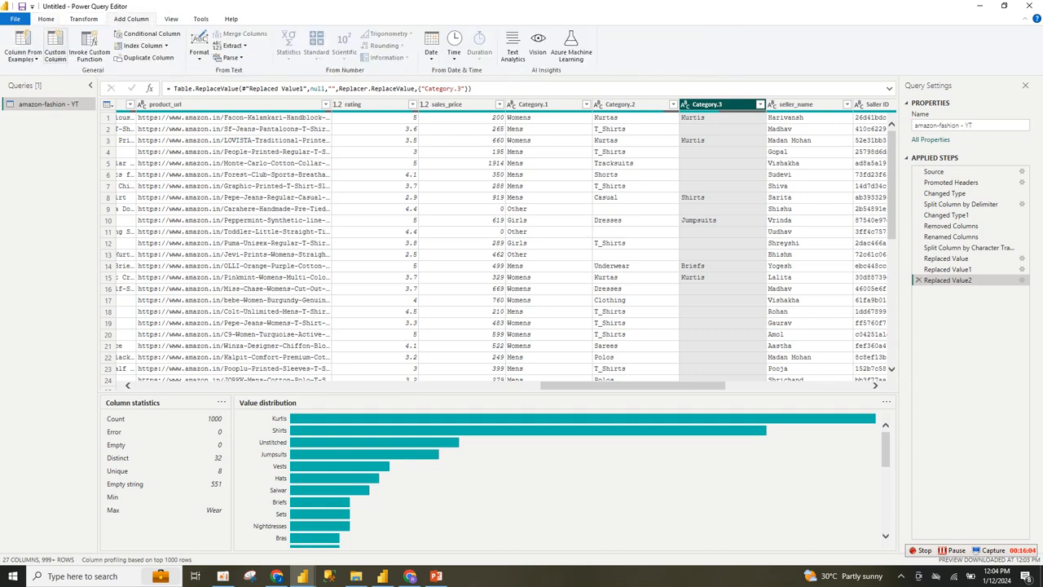
{"action": "left_click", "coordinate": [54, 47]}
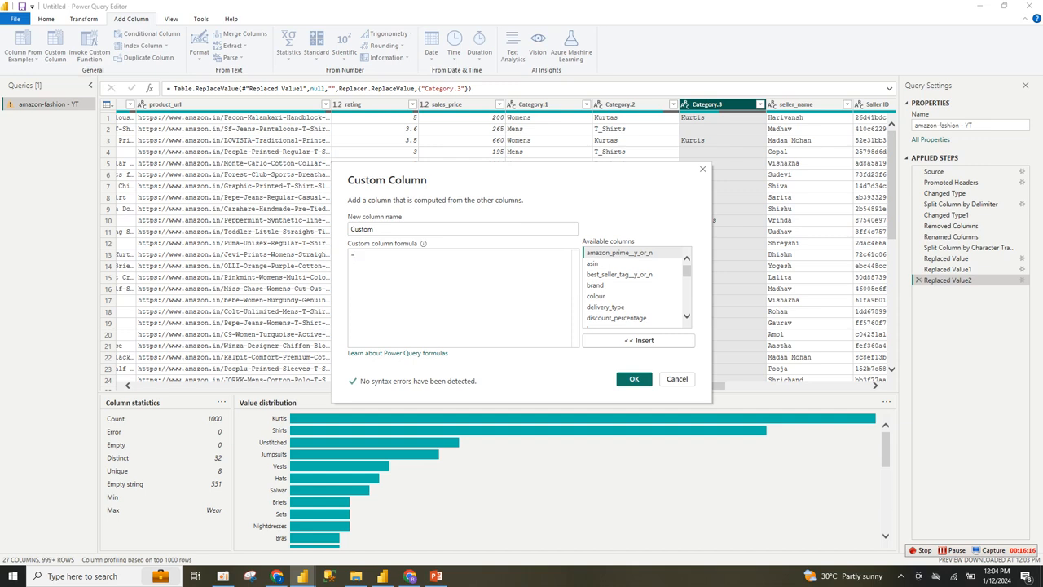
{"action": "type", "text": "c"}
{"action": "key", "text": "BackSpace"}
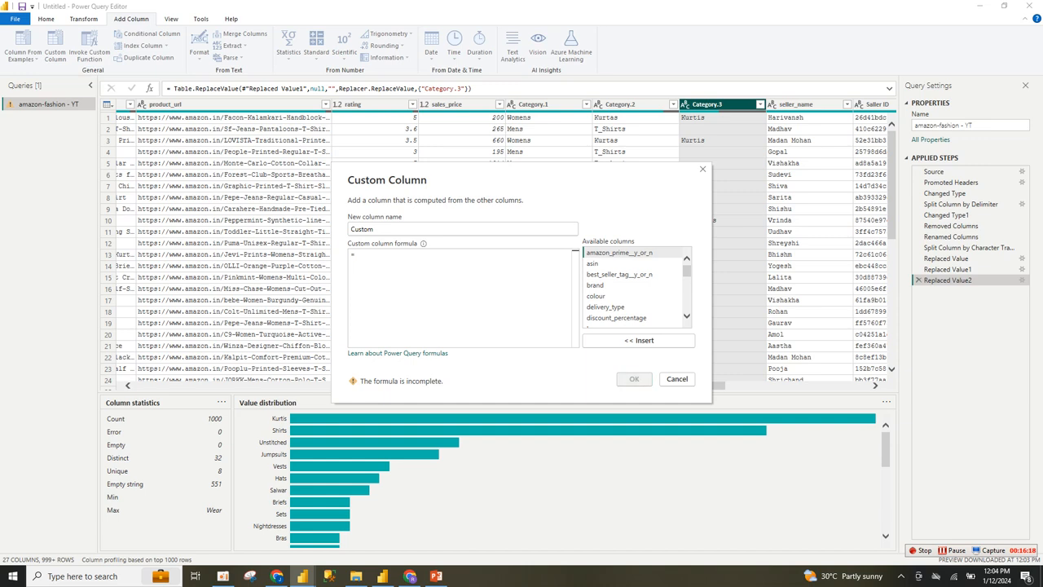
{"action": "scroll", "coordinate": [635, 285], "scroll_direction": "down", "scroll_amount": 3}
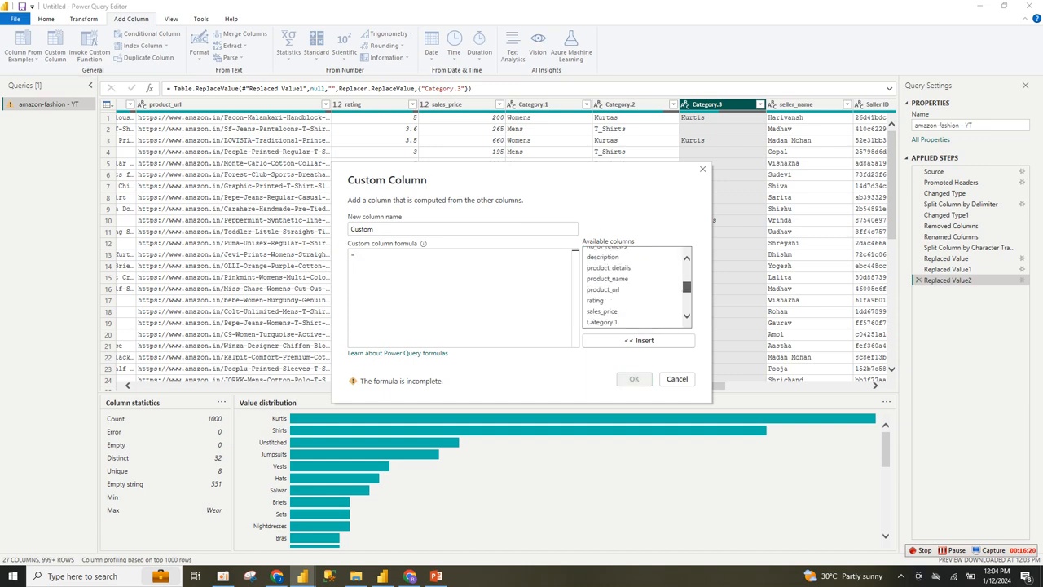
{"action": "scroll", "coordinate": [636, 285], "scroll_direction": "up", "scroll_amount": 3}
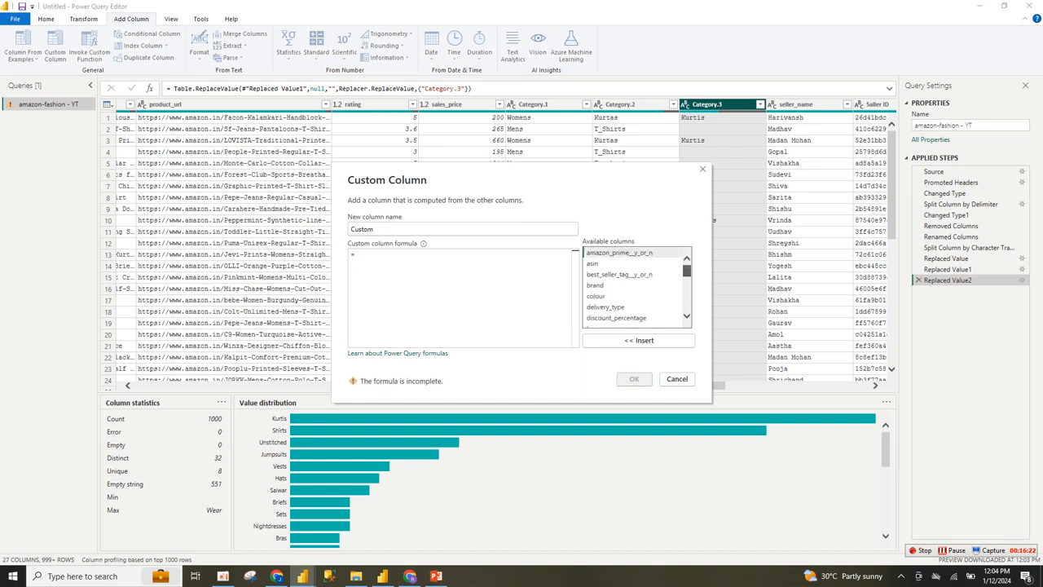
{"action": "scroll", "coordinate": [636, 285], "scroll_direction": "down", "scroll_amount": 5}
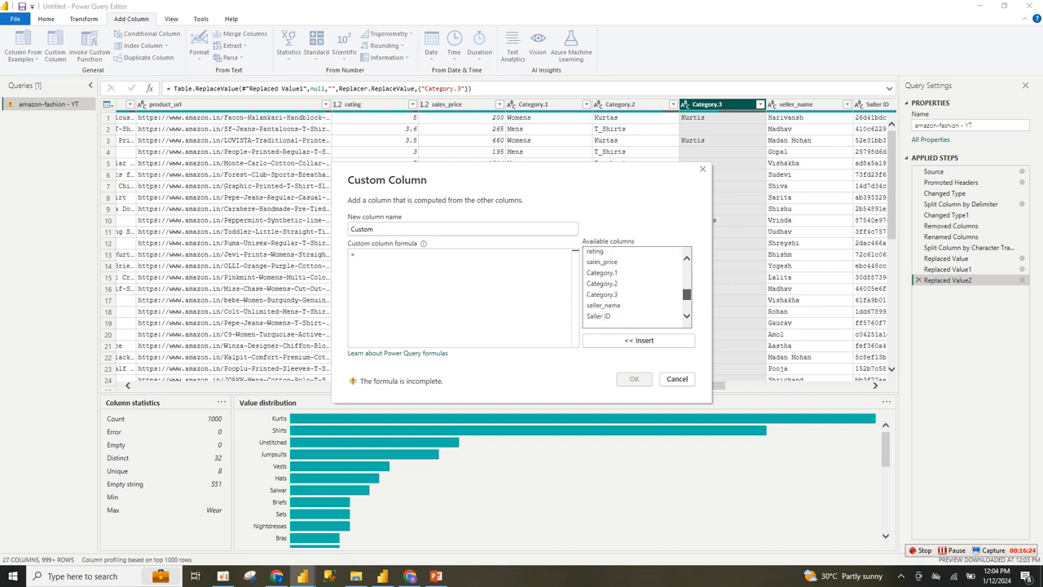
{"action": "double_click", "coordinate": [601, 272]}
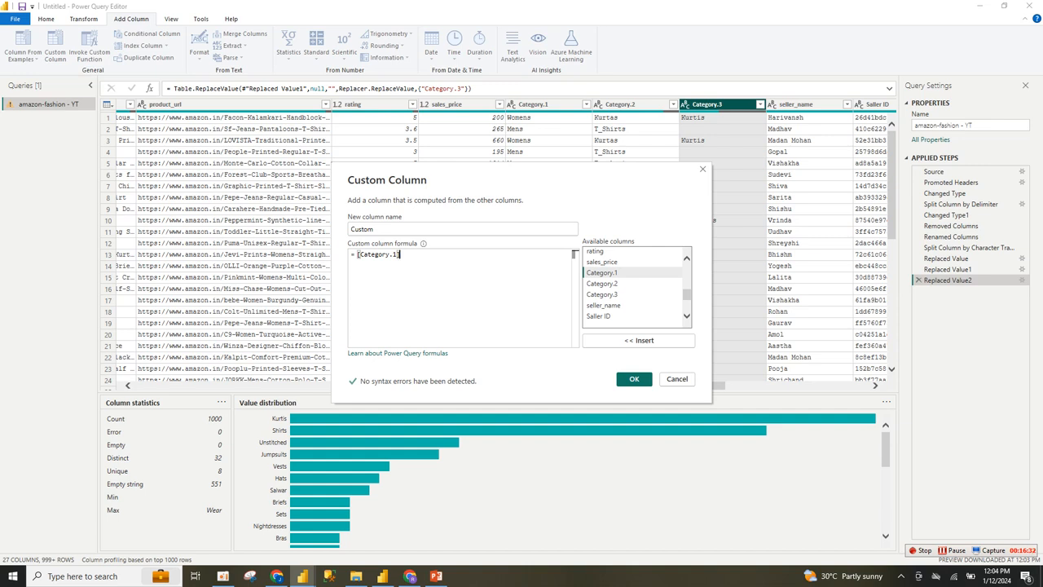
Extend the custom column formula with a space separator and the second category: & " " &[Category.2]
{"action": "type", "text": "&"}
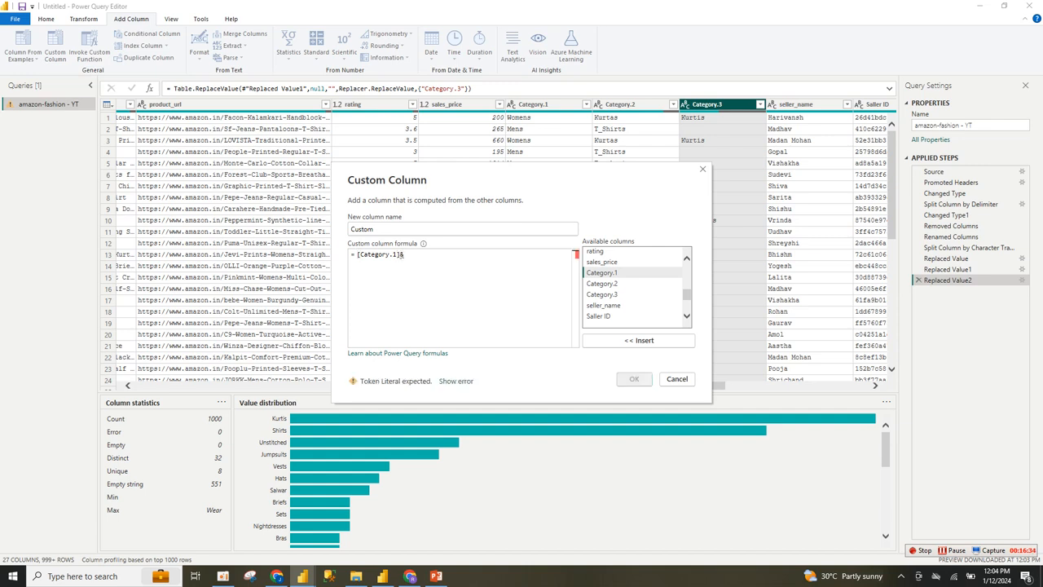
{"action": "key", "text": "BackSpace"}
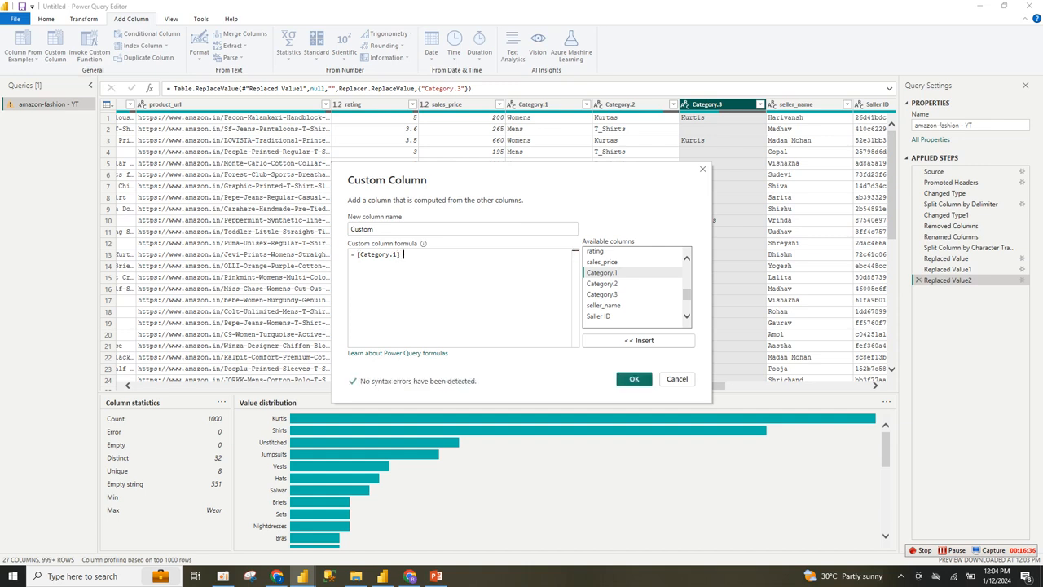
{"action": "type", "text": "&"}
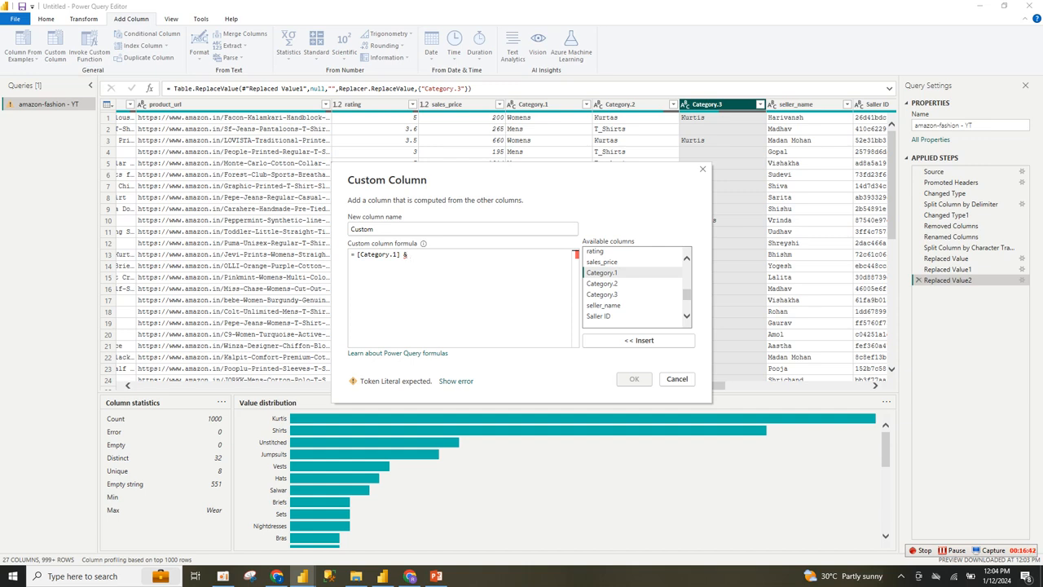
{"action": "type", "text": "\""}
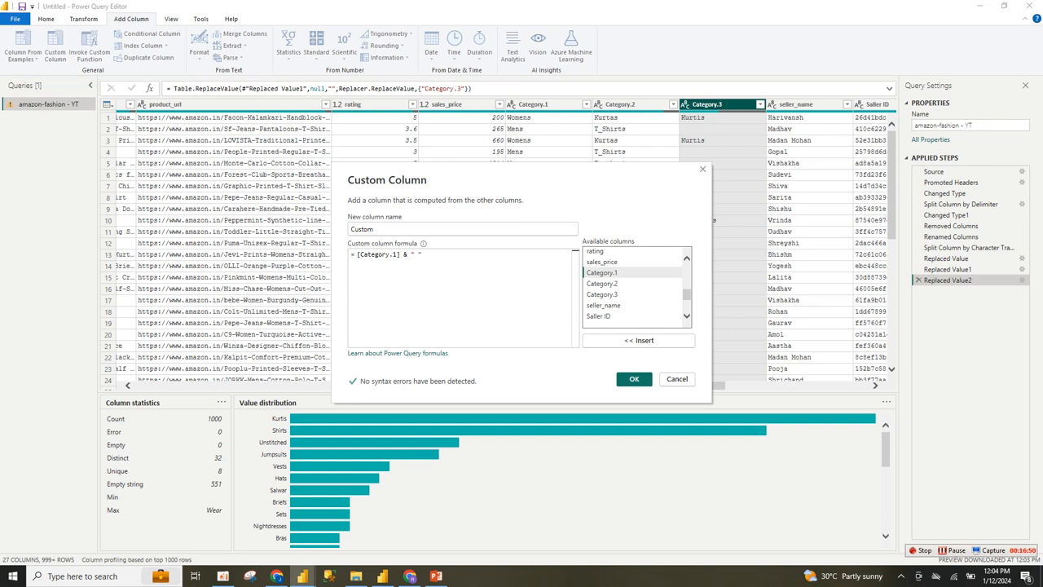
{"action": "type", "text": "&"}
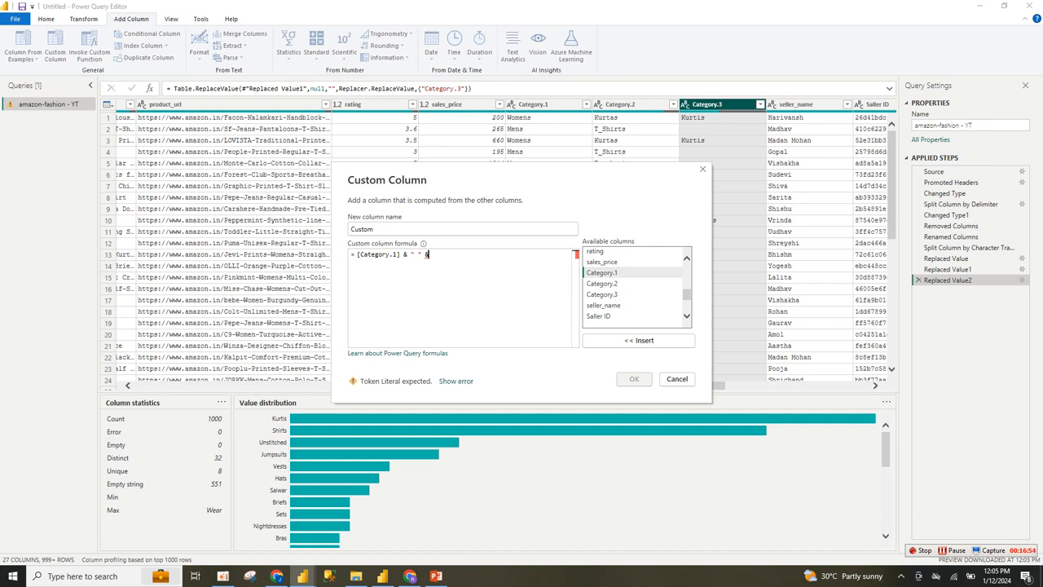
{"action": "double_click", "coordinate": [602, 284]}
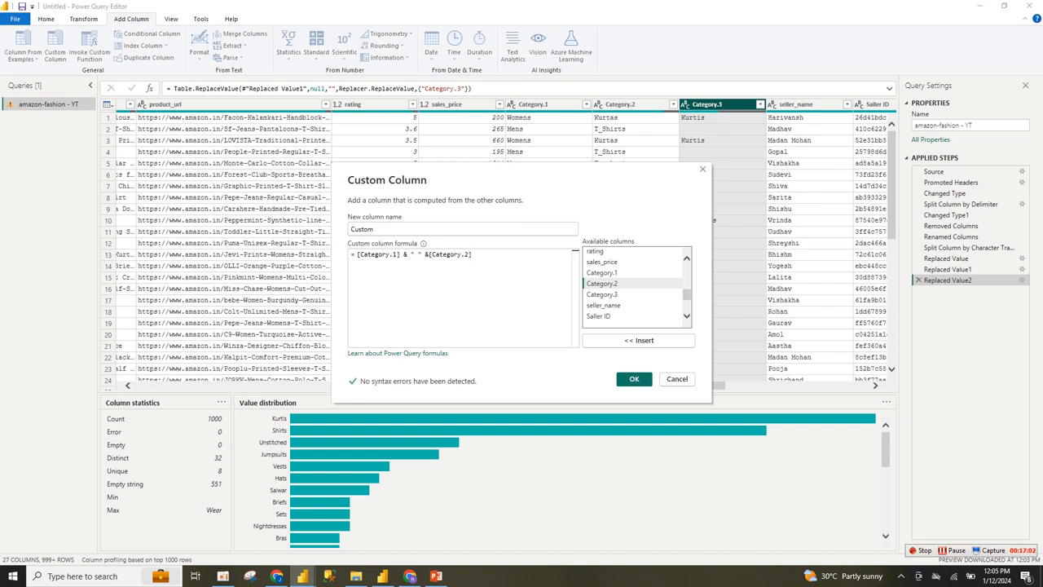
Complete the formula with & " " &[Category.3] and add the custom column to the table
{"action": "type", "text": "& "}
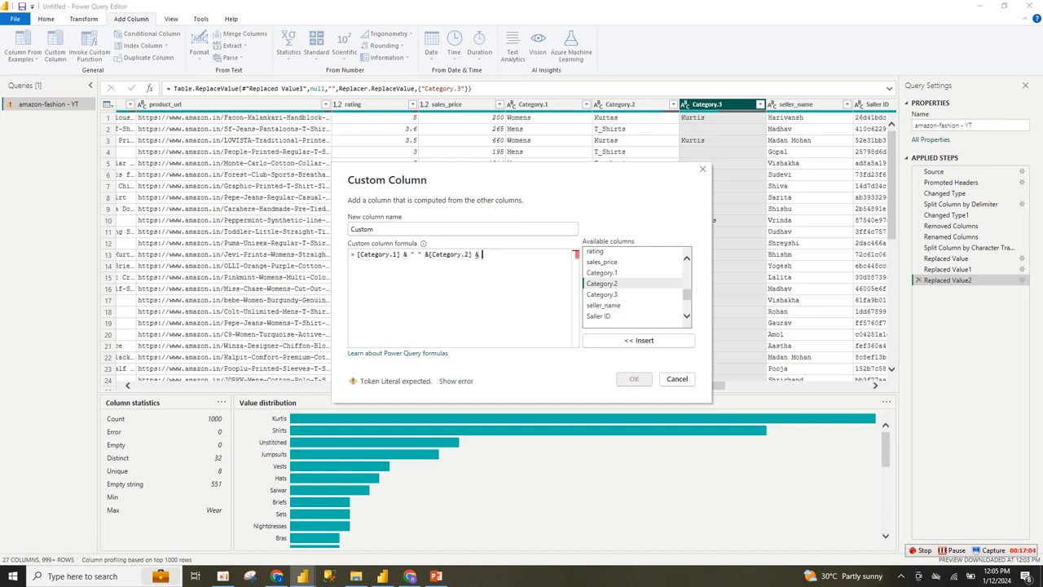
{"action": "type", "text": "\" \""}
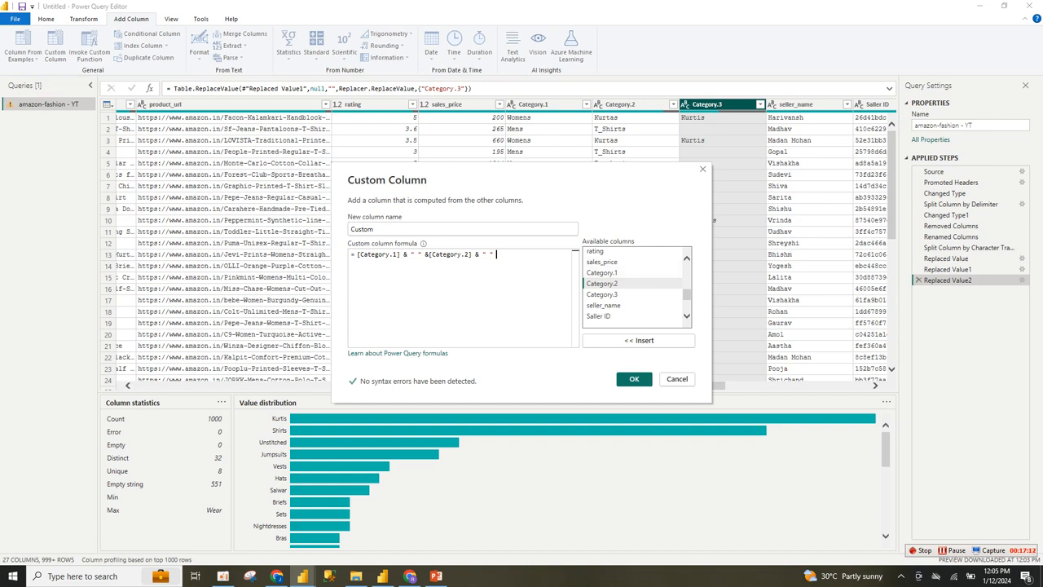
{"action": "type", "text": "&"}
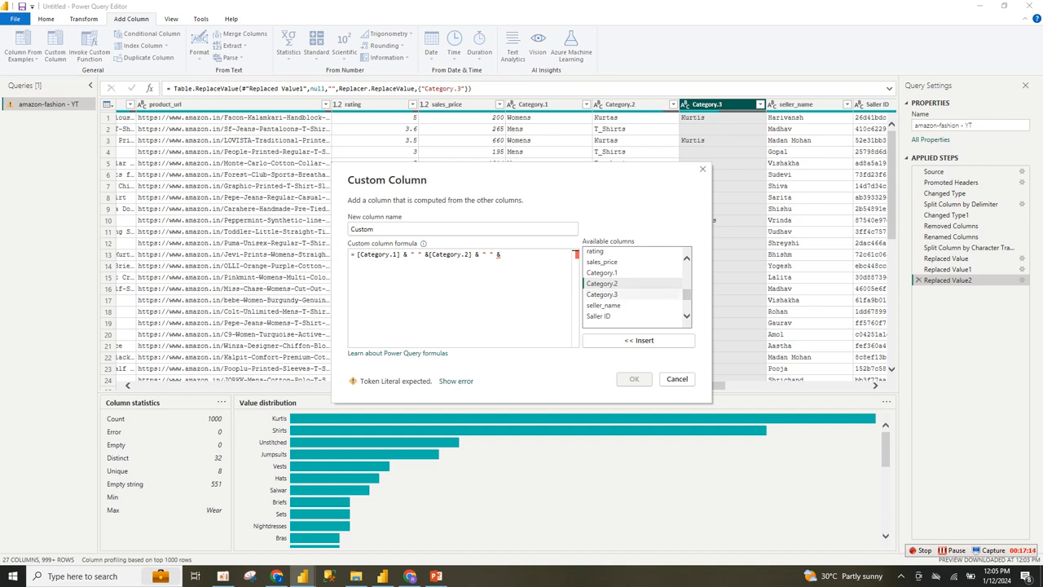
{"action": "double_click", "coordinate": [602, 294]}
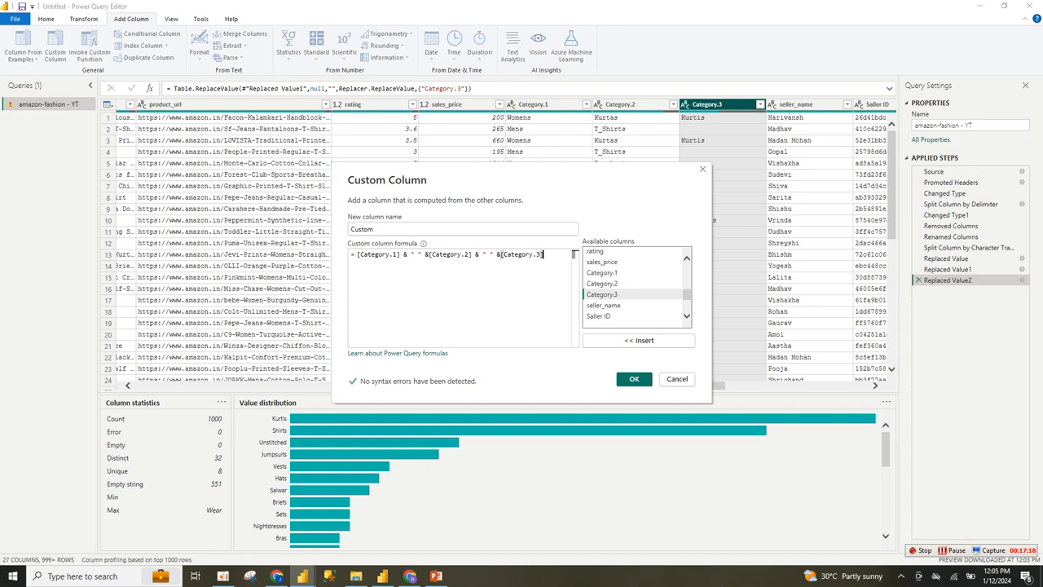
{"action": "key", "text": "Return"}
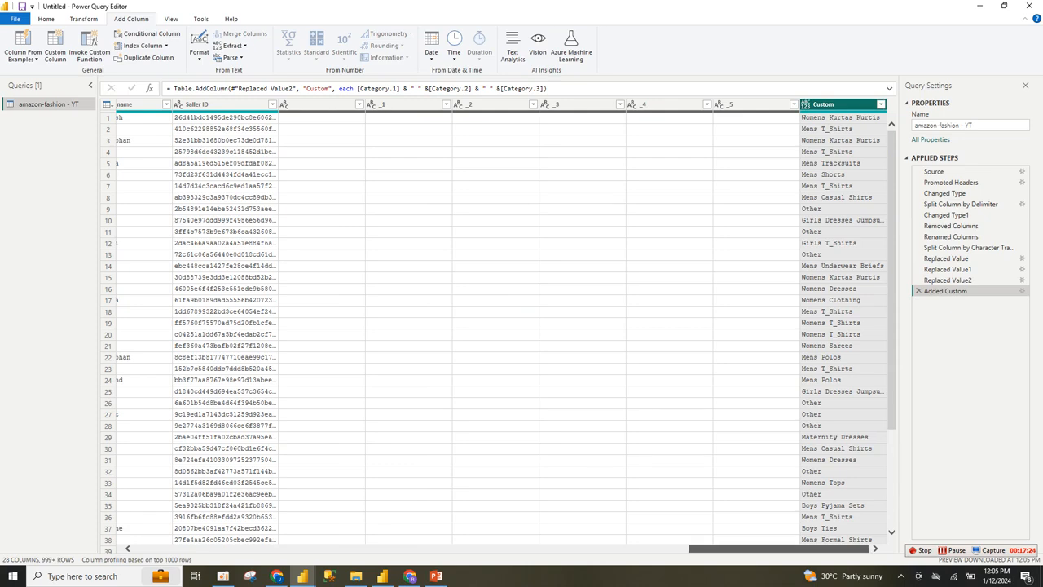
Reopen the settings of the added custom column and rename it Category
{"action": "mouse_move", "coordinate": [778, 549]}
{"action": "left_mouse_down"}
{"action": "mouse_move", "coordinate": [731, 548]}
{"action": "mouse_move", "coordinate": [779, 549]}
{"action": "left_mouse_up"}
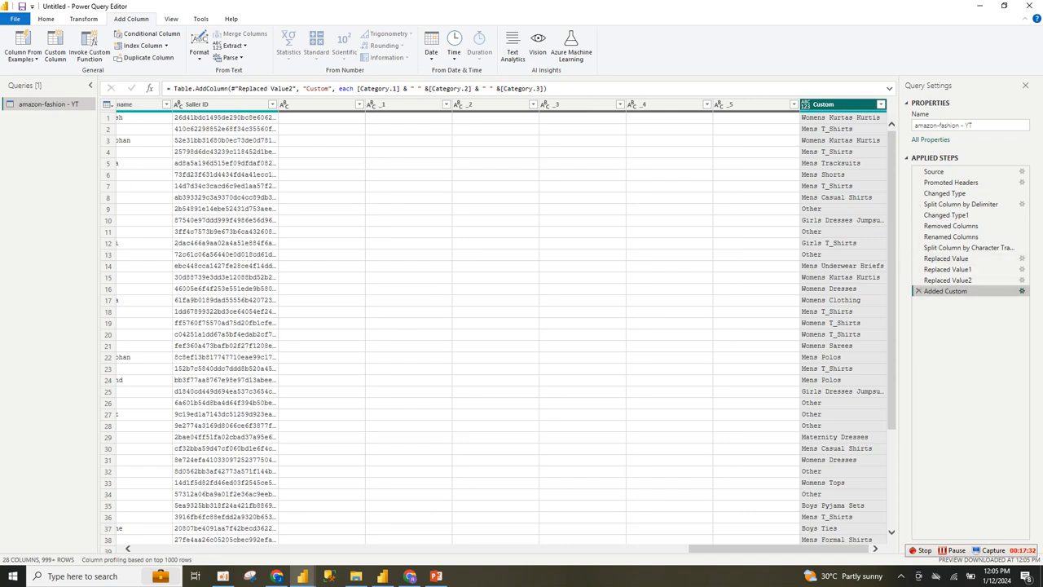
{"action": "left_click", "coordinate": [1022, 291]}
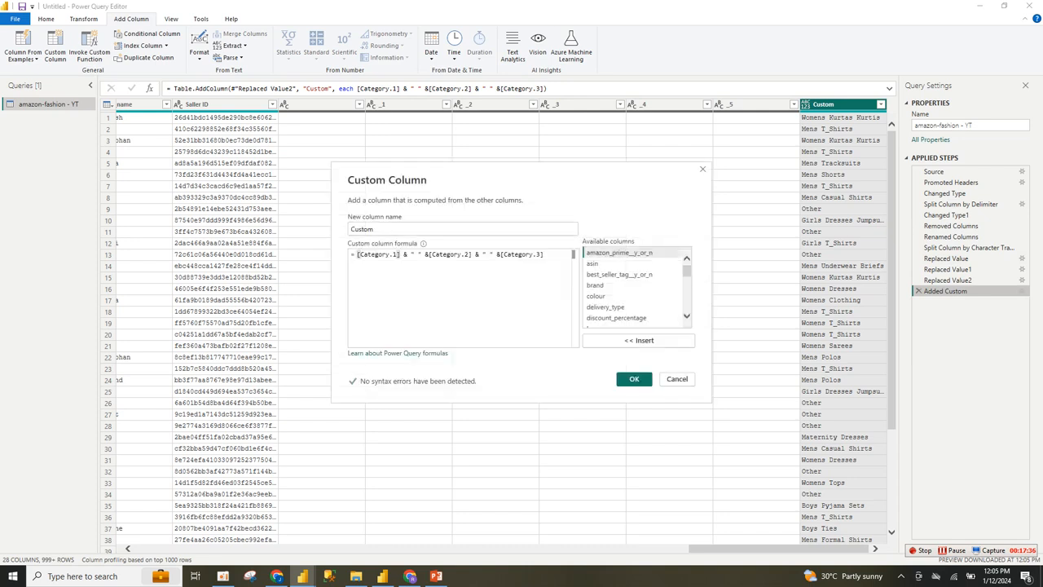
{"action": "left_click_drag", "start_coordinate": [374, 229], "coordinate": [353, 229]}
{"action": "type", "text": "CAtego"}
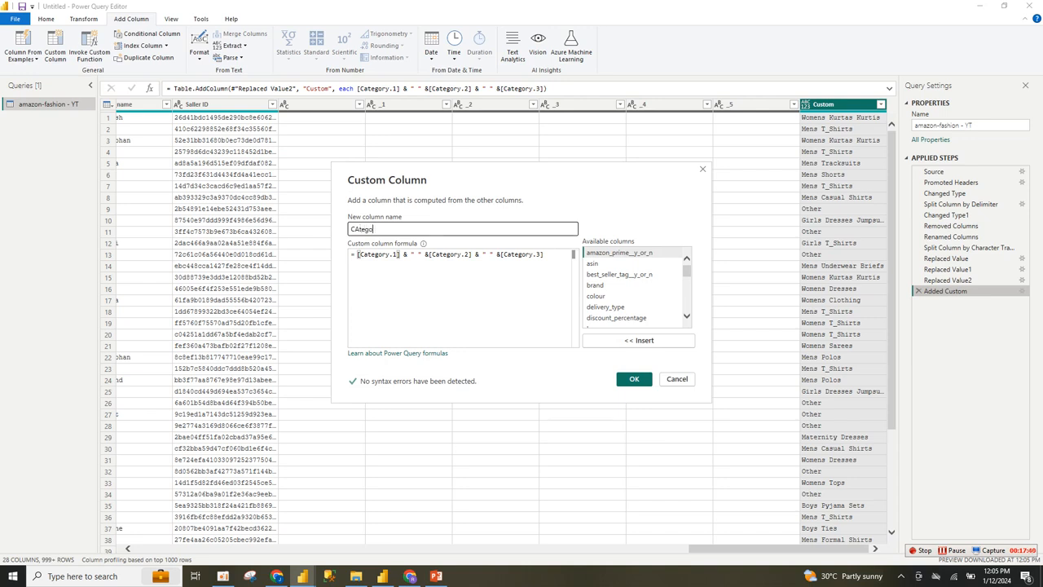
{"action": "type", "text": "ry"}
{"action": "key", "text": "BackSpace"}
{"action": "key", "text": "BackSpace"}
{"action": "key", "text": "BackSpace"}
{"action": "key", "text": "BackSpace"}
{"action": "key", "text": "BackSpace"}
{"action": "key", "text": "BackSpace"}
{"action": "key", "text": "BackSpace"}
{"action": "type", "text": "ategory"}
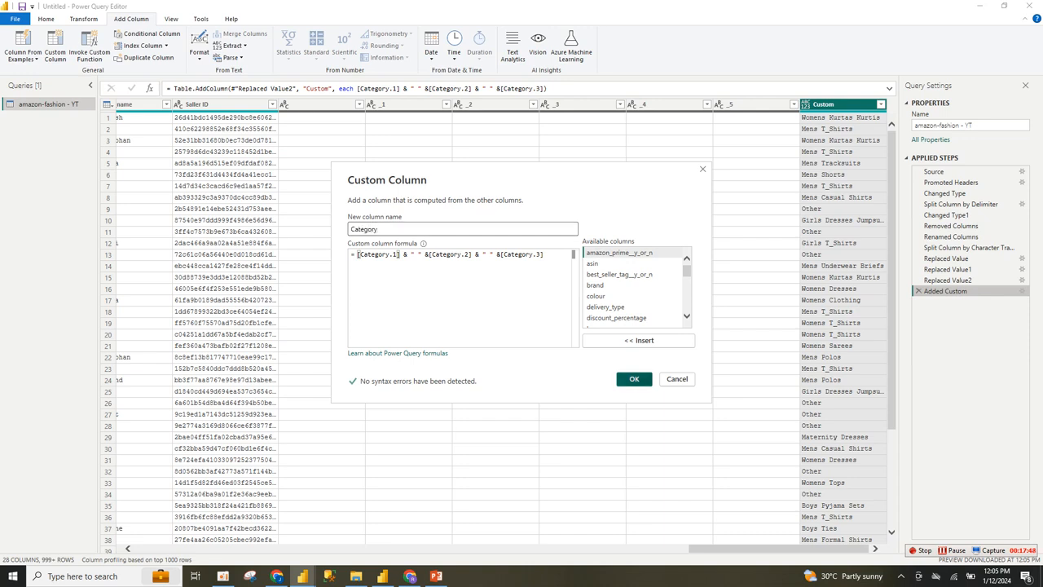
{"action": "key", "text": "Return"}
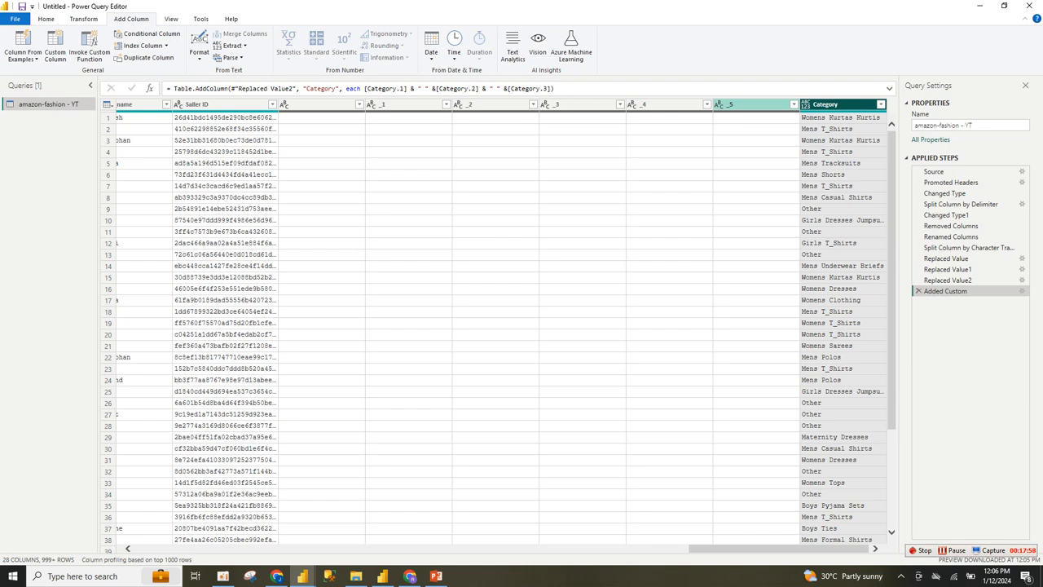
{"action": "left_click", "coordinate": [751, 105]}
{"action": "left_click", "coordinate": [665, 104], "text": "ctrl"}
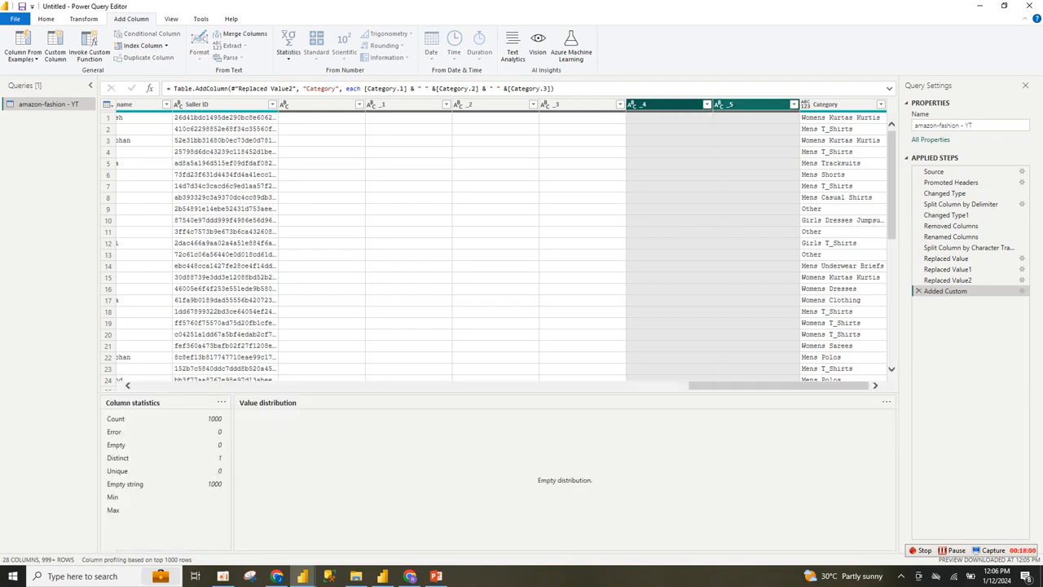
{"action": "left_click", "coordinate": [581, 117]}
{"action": "left_click", "coordinate": [580, 105]}
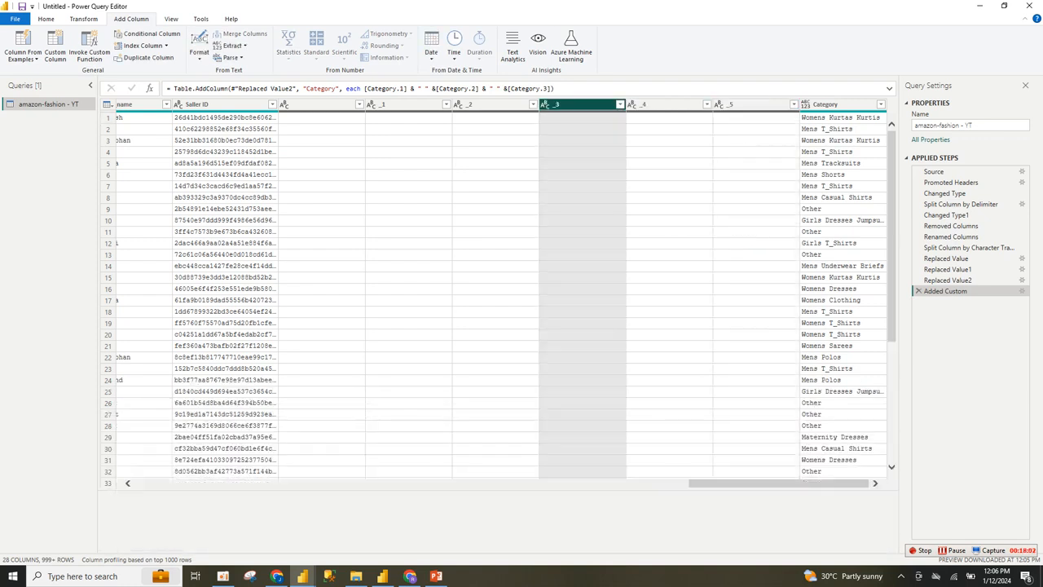
{"action": "left_click", "coordinate": [665, 104], "text": "ctrl"}
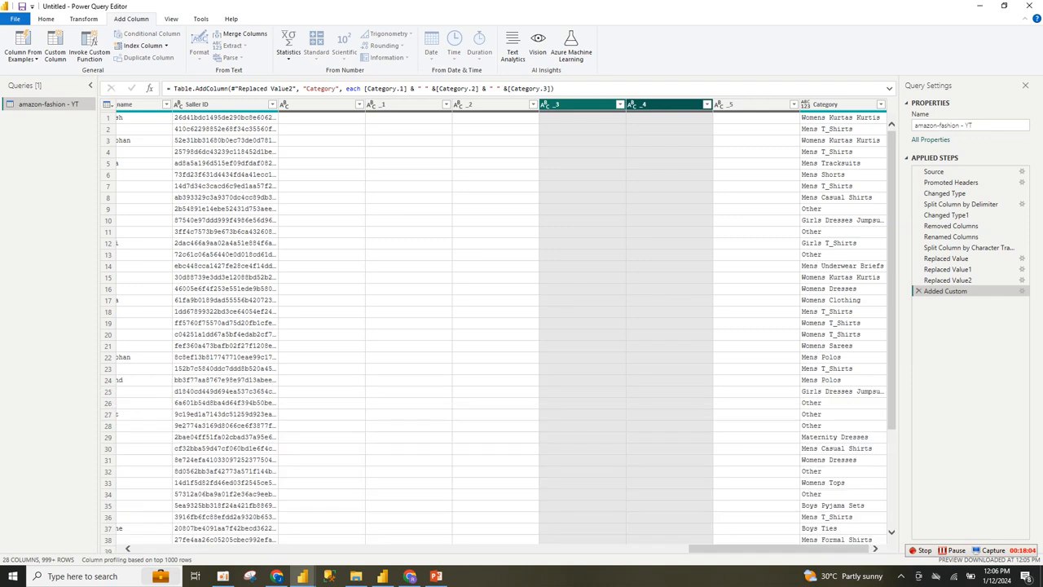
{"action": "left_click", "coordinate": [752, 105], "text": "ctrl"}
{"action": "left_click", "coordinate": [494, 104], "text": "ctrl"}
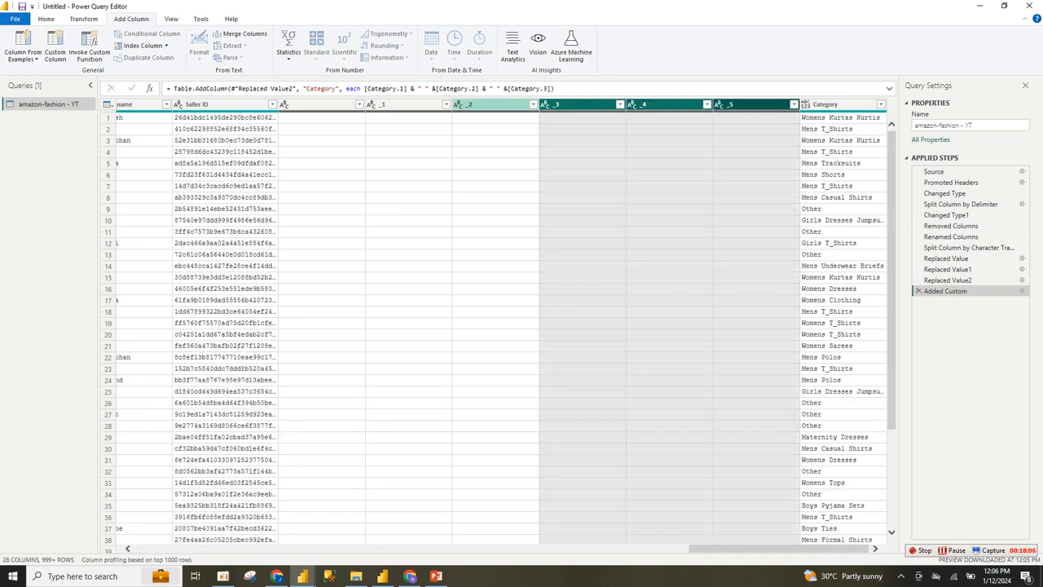
Select the unnamed empty column together with columns _1 to _5 and remove them all from the table
{"action": "left_click", "coordinate": [406, 105]}
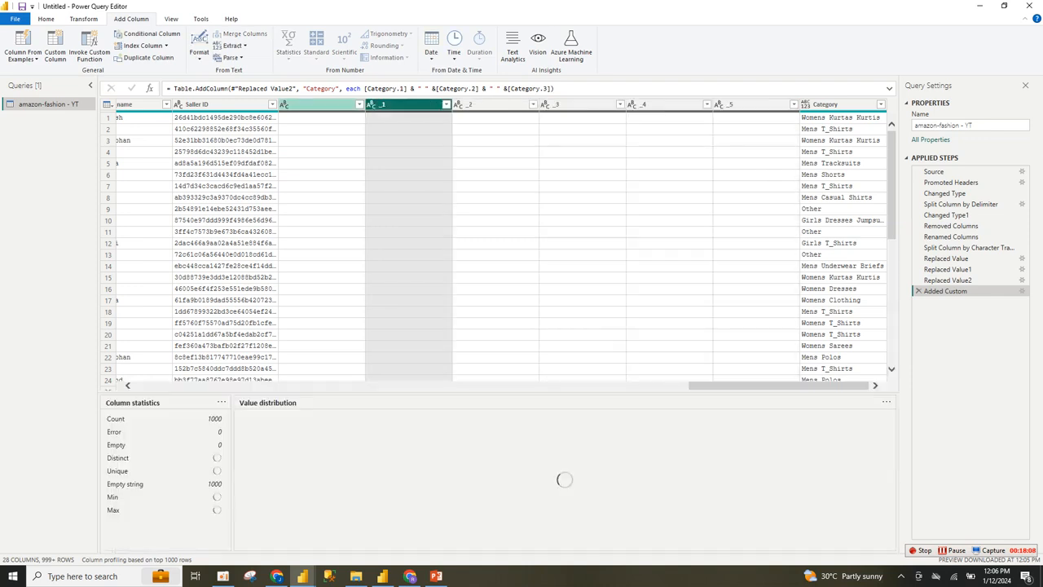
{"action": "left_click", "coordinate": [319, 105], "text": "ctrl"}
{"action": "left_click", "coordinate": [494, 104], "text": "ctrl"}
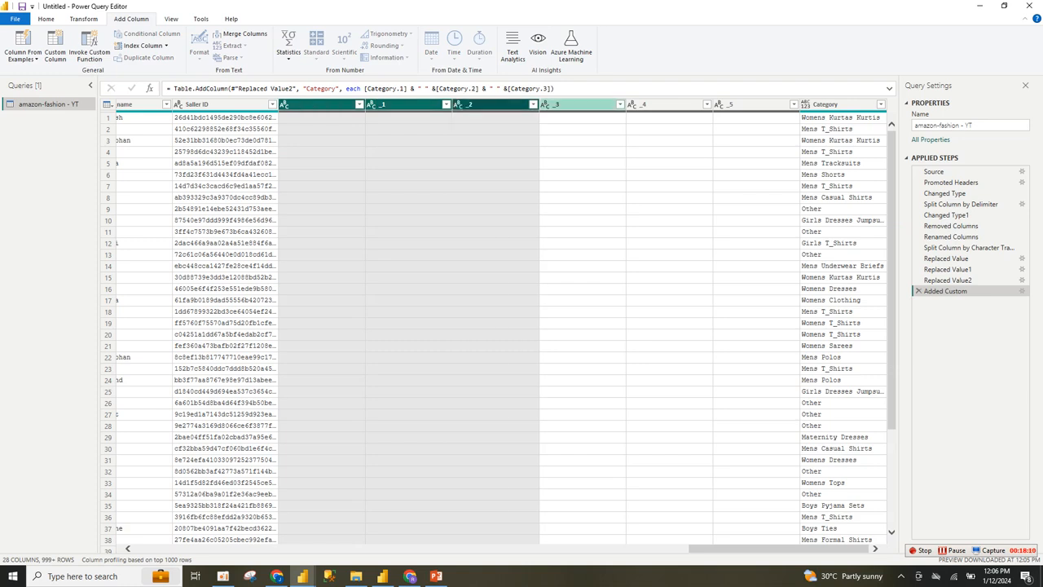
{"action": "left_click", "coordinate": [580, 104], "text": "ctrl"}
{"action": "left_click", "coordinate": [667, 104], "text": "ctrl"}
{"action": "left_click", "coordinate": [754, 105], "text": "ctrl"}
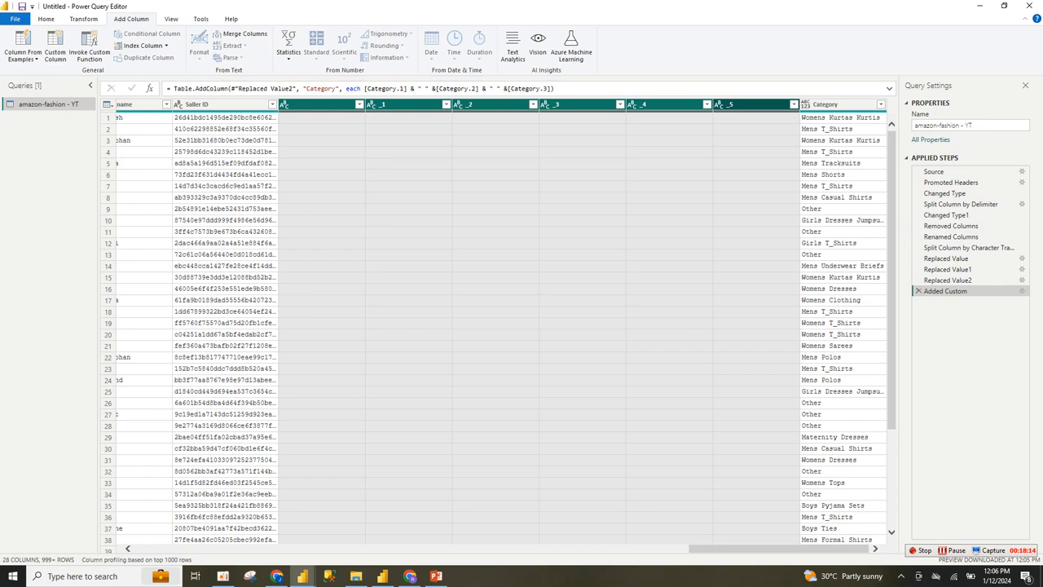
{"action": "key", "text": "Delete"}
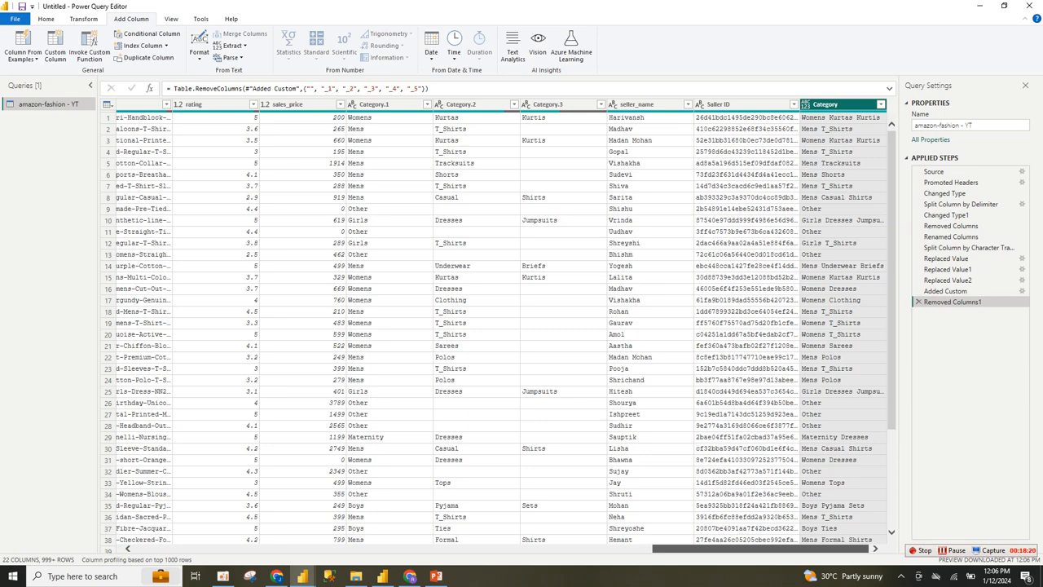
Filter the Image column to exclude rows with blank values
{"action": "left_click_drag", "start_coordinate": [761, 548], "coordinate": [617, 548]}
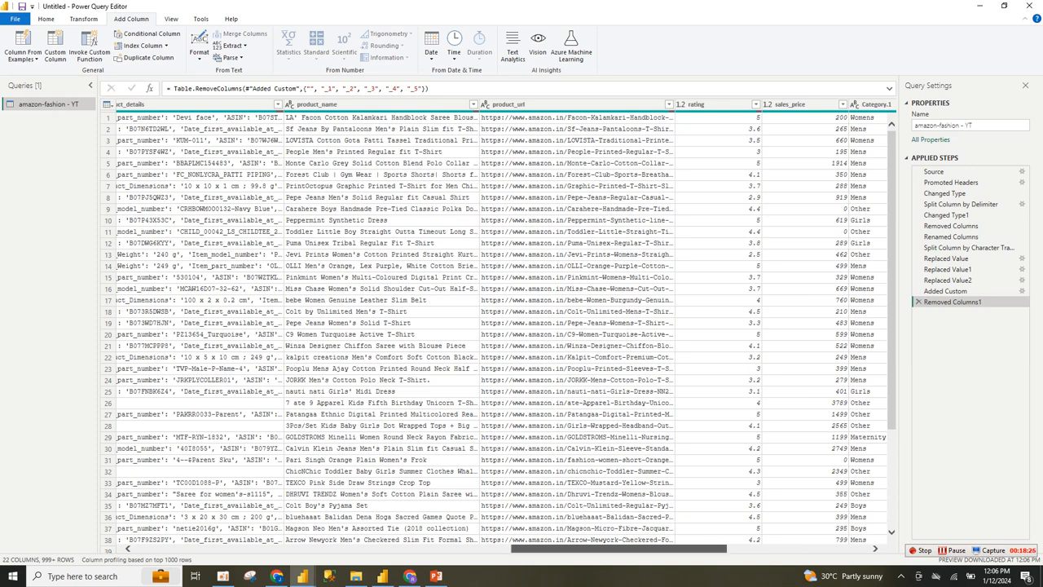
{"action": "left_click_drag", "start_coordinate": [618, 548], "coordinate": [603, 549]}
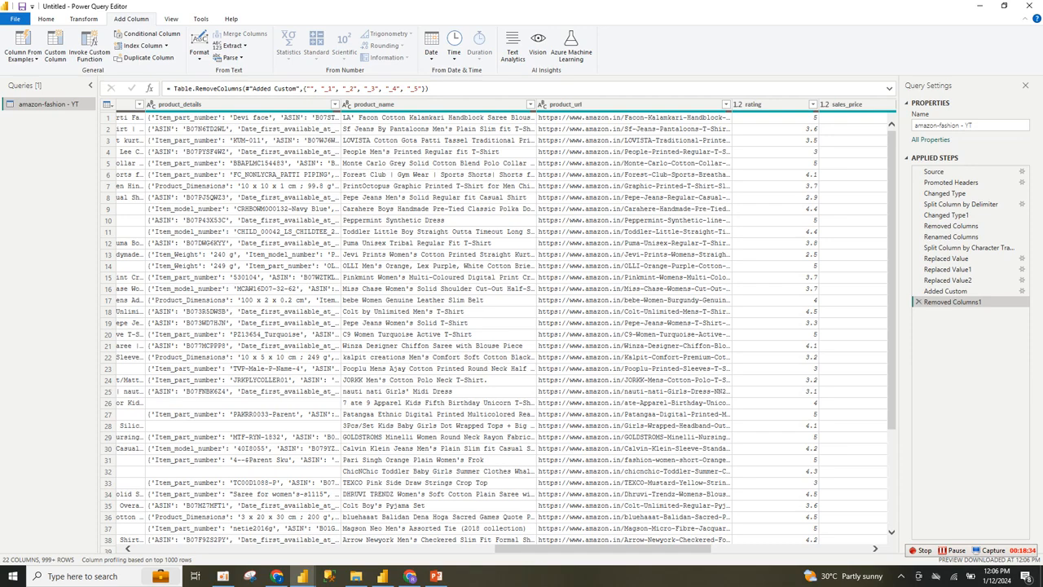
{"action": "left_click_drag", "start_coordinate": [603, 548], "coordinate": [376, 548]}
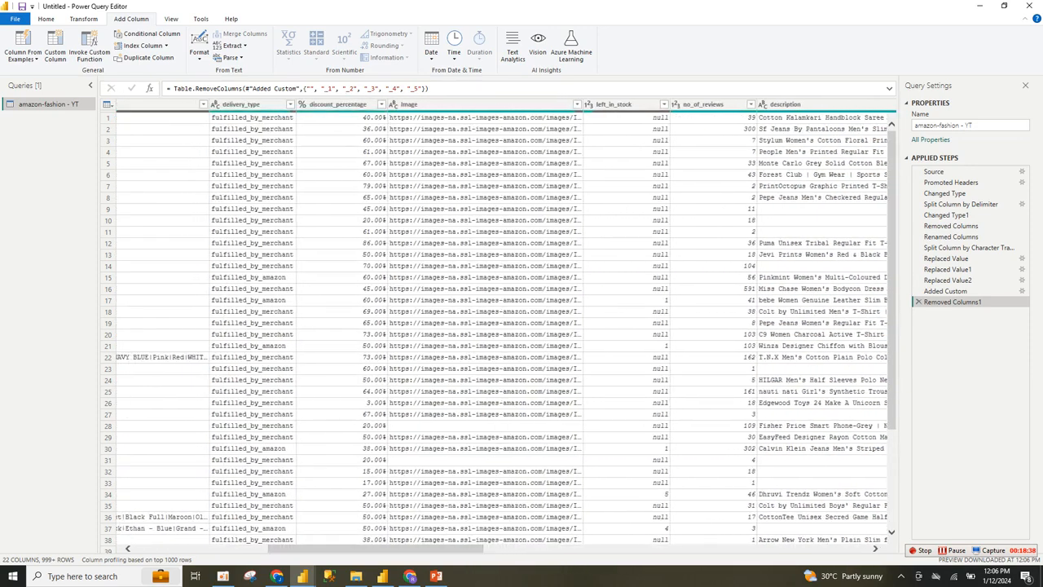
{"action": "left_click", "coordinate": [456, 104]}
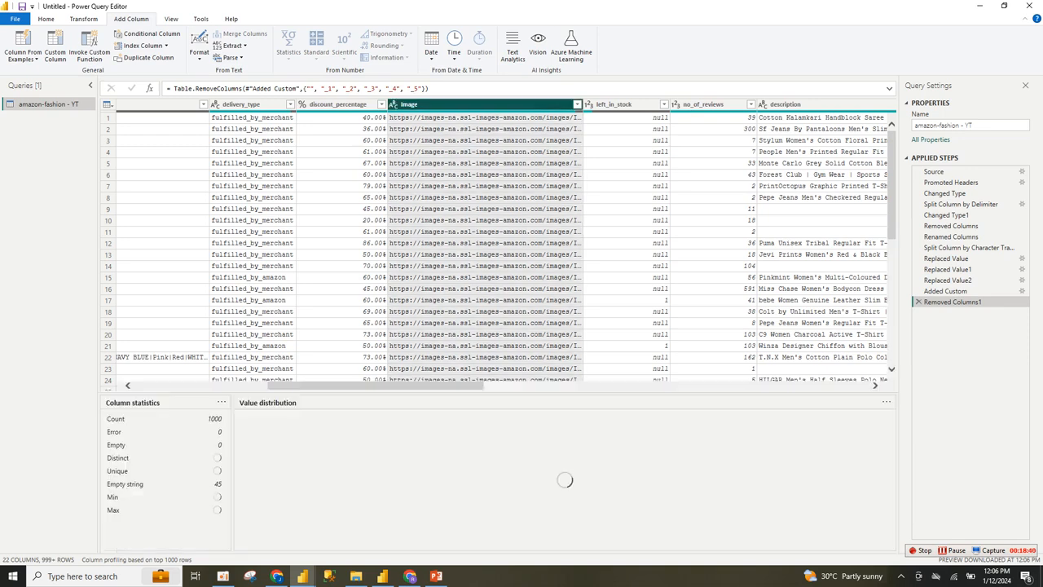
{"action": "left_click", "coordinate": [577, 104]}
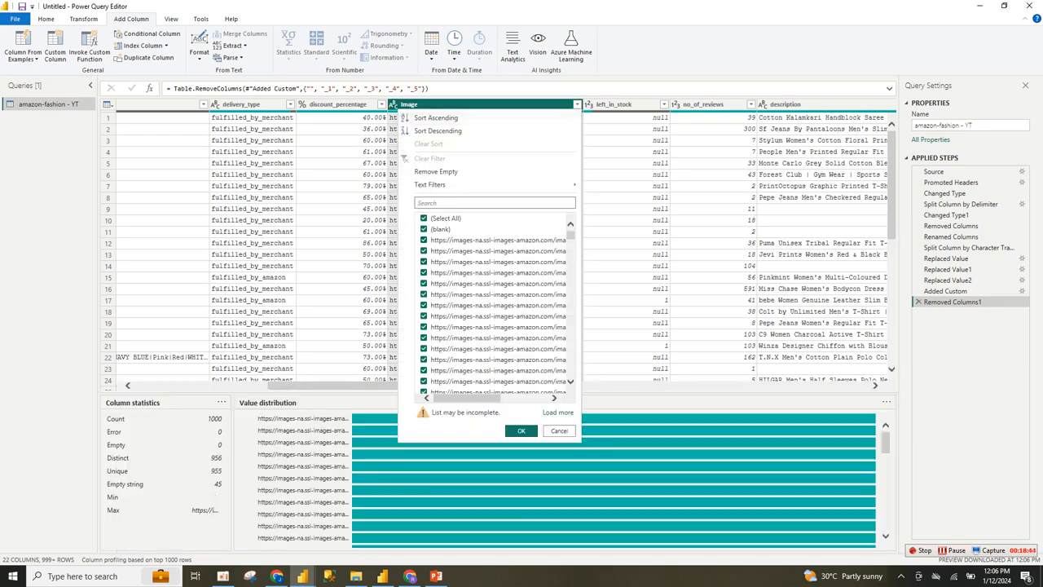
{"action": "left_click", "coordinate": [424, 228]}
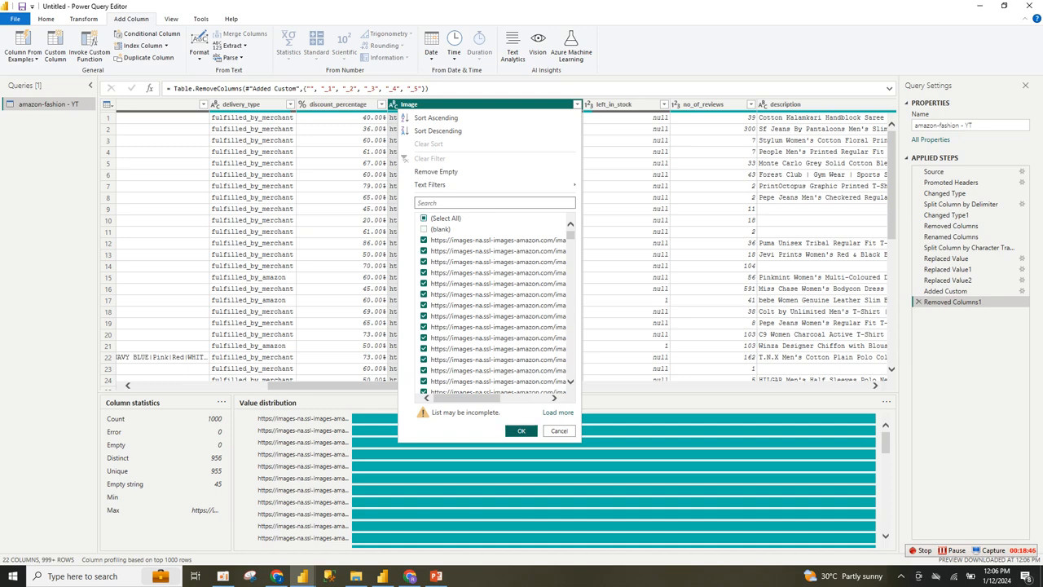
{"action": "left_click", "coordinate": [521, 431]}
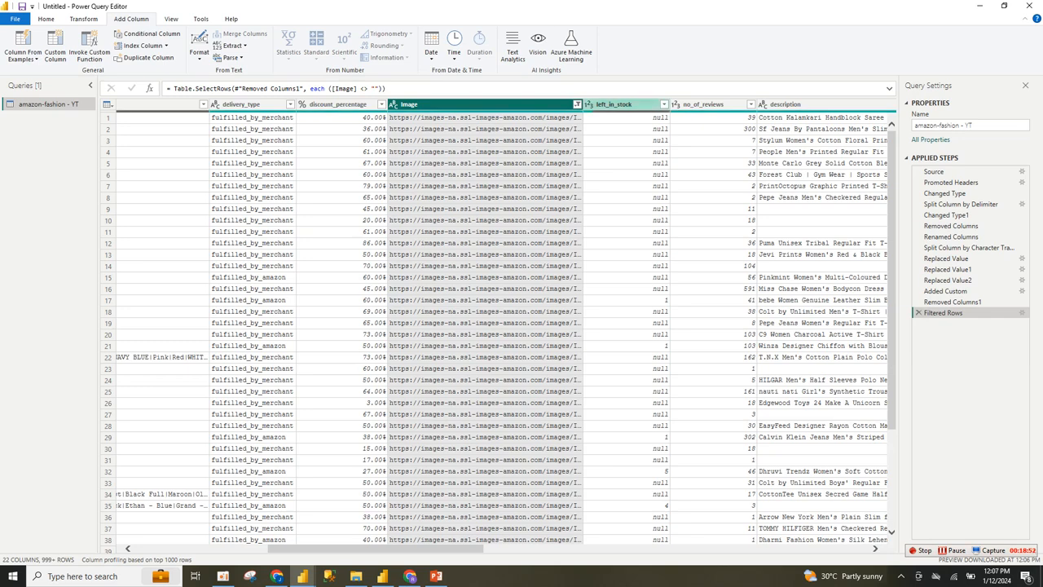
{"action": "left_click", "coordinate": [664, 104]}
{"action": "left_click", "coordinate": [664, 104]}
{"action": "left_click", "coordinate": [664, 105]}
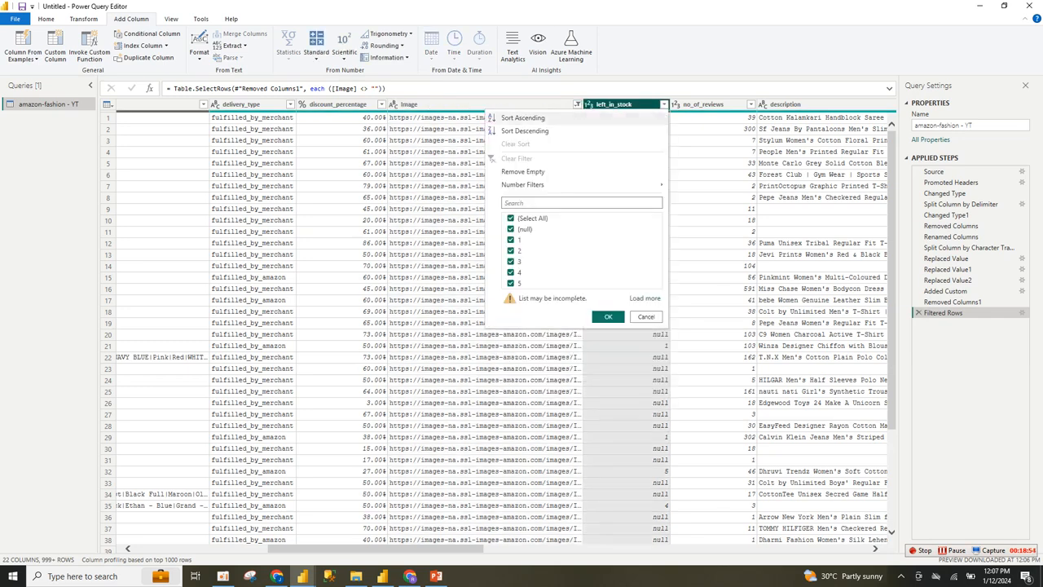
{"action": "key", "text": "Escape"}
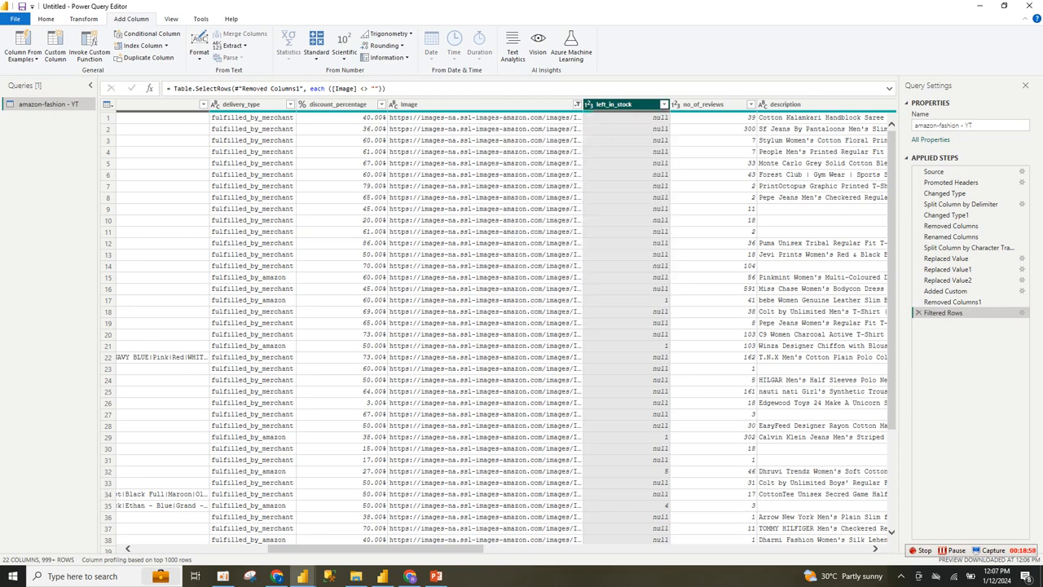
{"action": "right_click", "coordinate": [640, 107]}
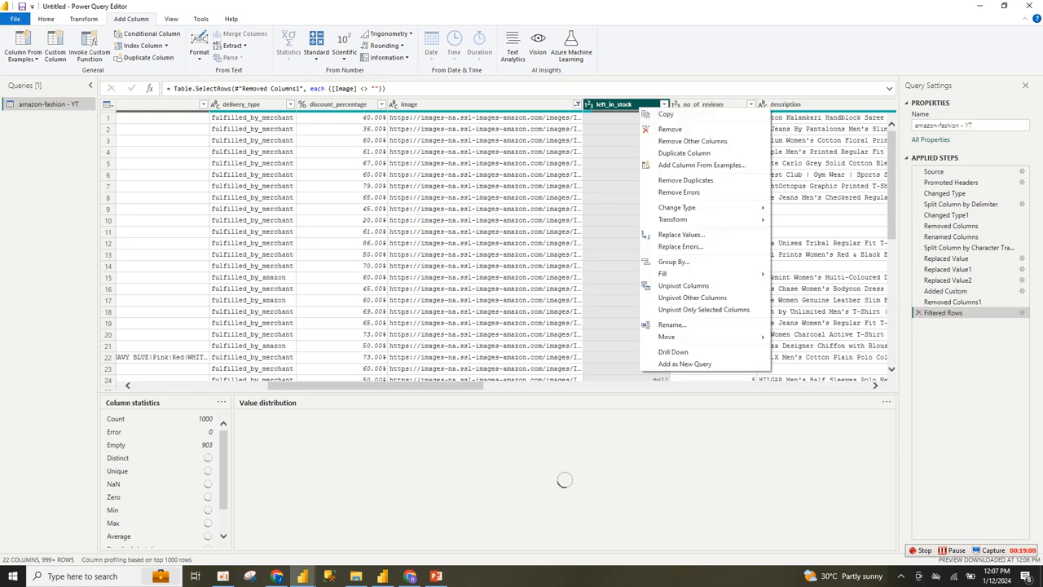
{"action": "left_click", "coordinate": [613, 197]}
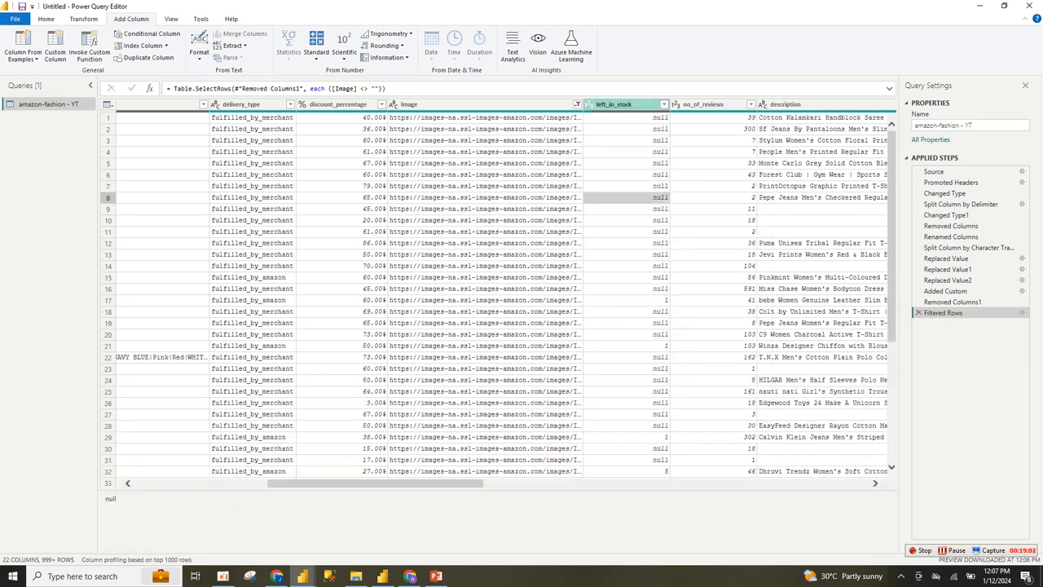
{"action": "left_click", "coordinate": [638, 106]}
{"action": "right_click", "coordinate": [638, 106]}
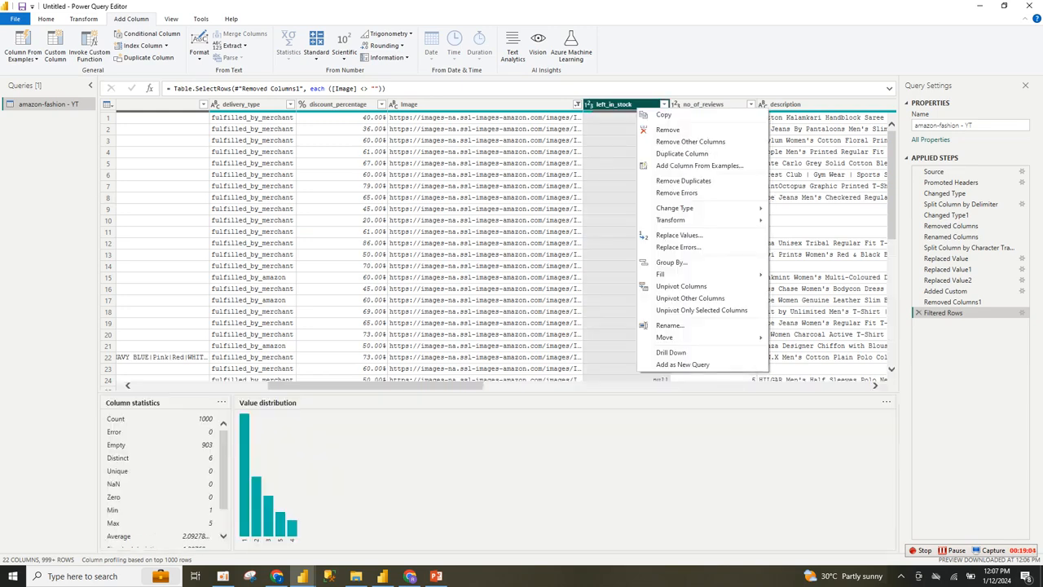
{"action": "left_click", "coordinate": [614, 152]}
{"action": "left_click", "coordinate": [952, 550]}
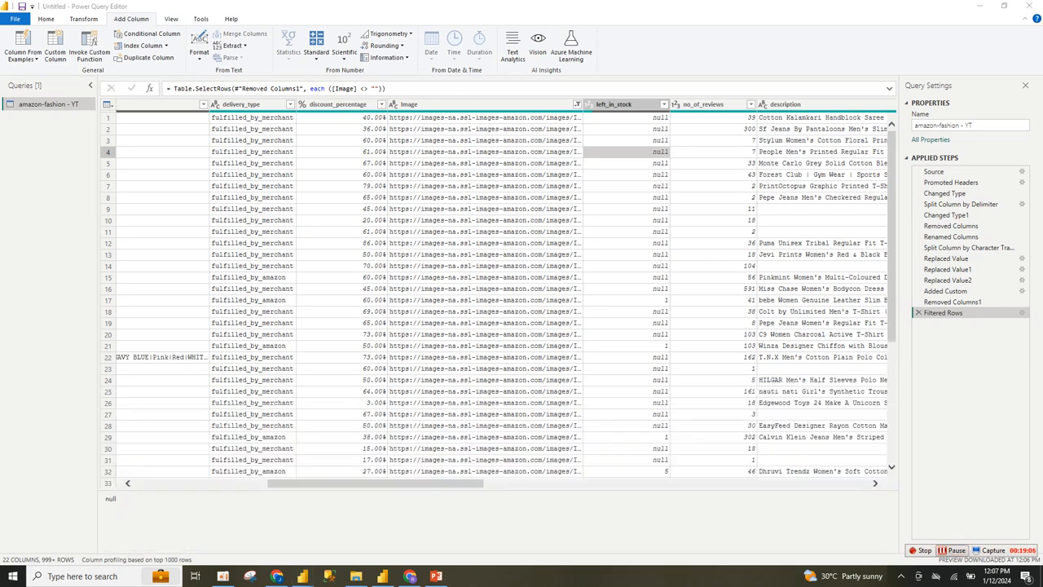
{"action": "left_click", "coordinate": [664, 104]}
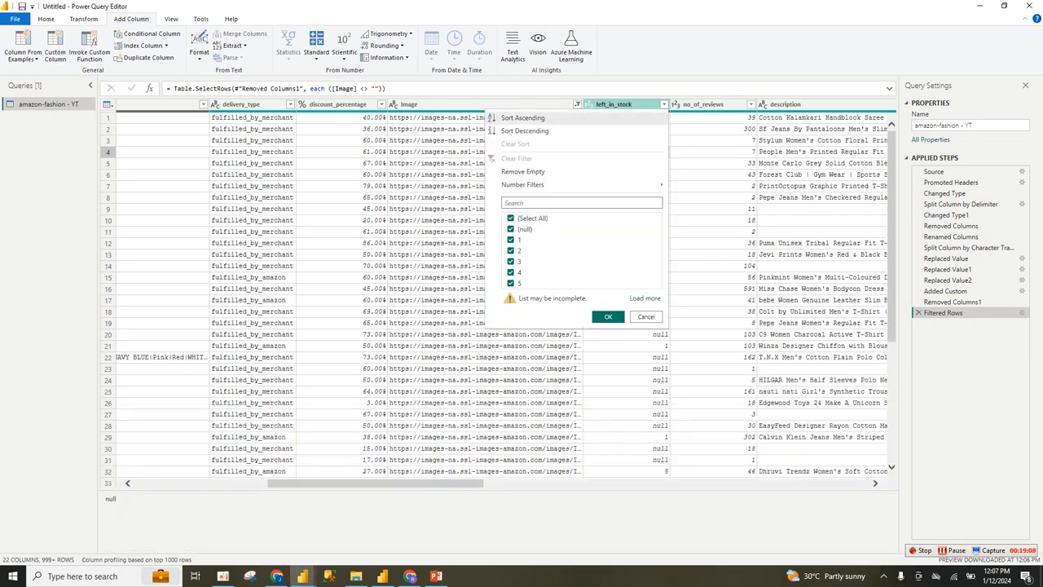
Try to replace null values in the left_in_stock column with an empty value, then abandon the replacement
{"action": "right_click", "coordinate": [650, 104]}
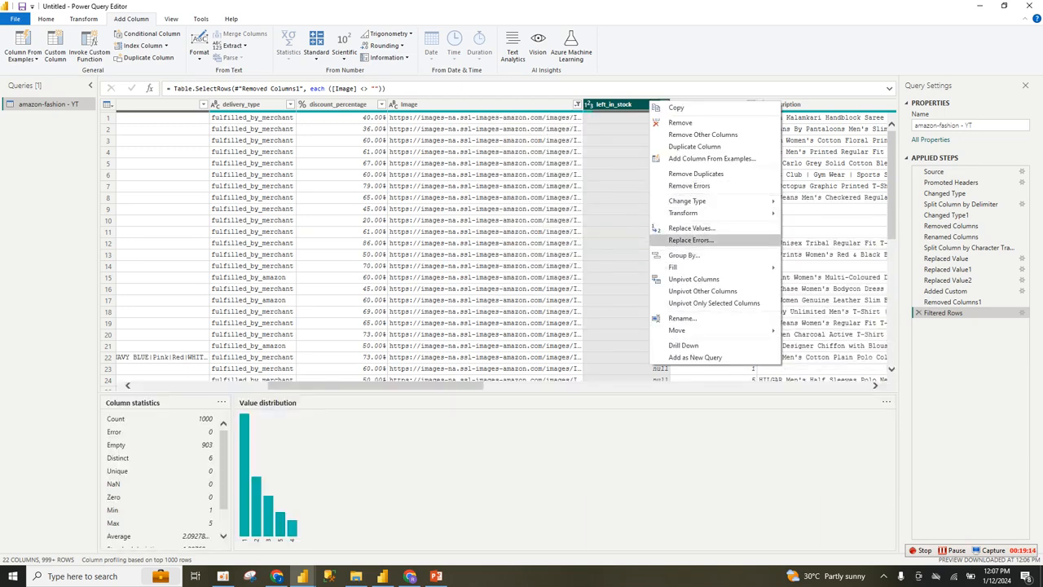
{"action": "key", "text": "Up"}
{"action": "key", "text": "Return"}
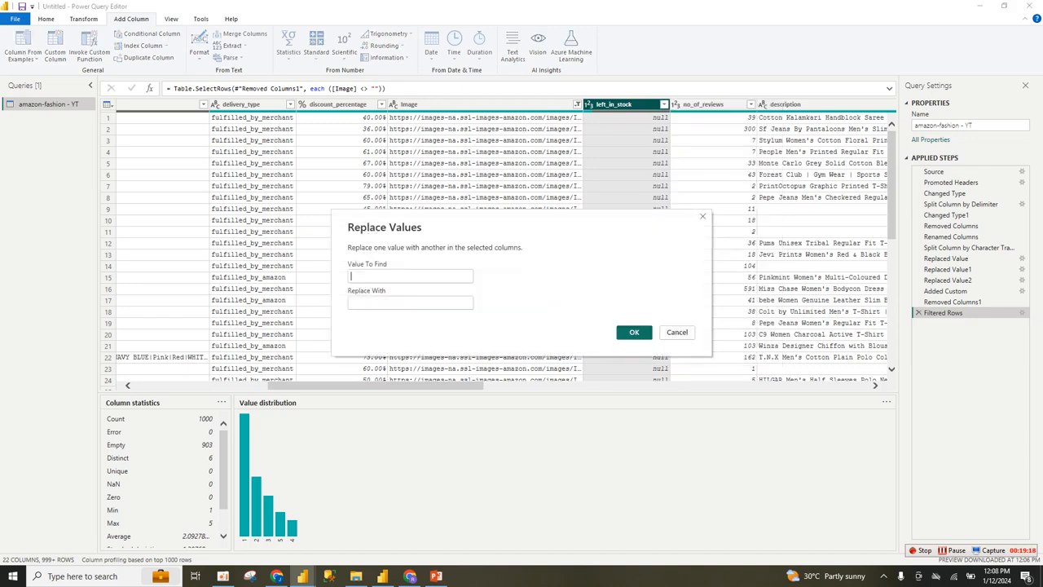
{"action": "type", "text": "null"}
{"action": "left_click", "coordinate": [640, 331]}
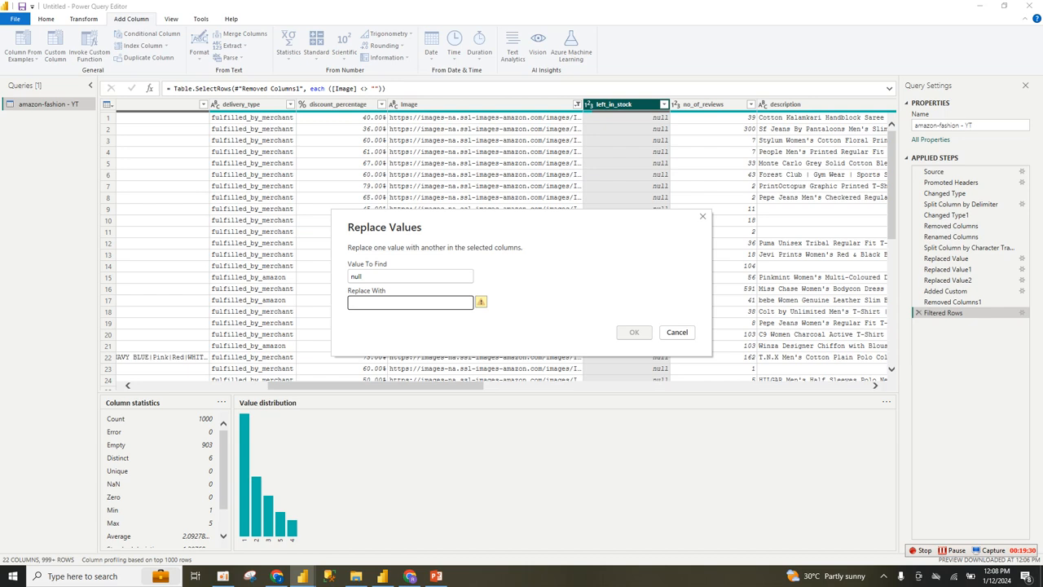
{"action": "left_click", "coordinate": [362, 276]}
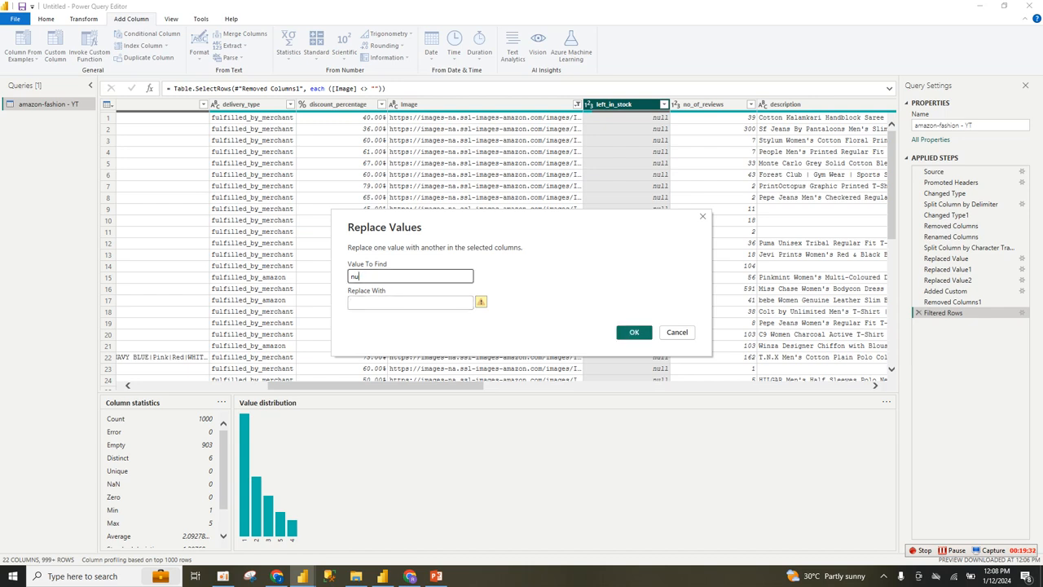
{"action": "key", "text": "BackSpace"}
{"action": "key", "text": "BackSpace"}
{"action": "key", "text": "BackSpace"}
{"action": "key", "text": "BackSpace"}
{"action": "type", "text": "null"}
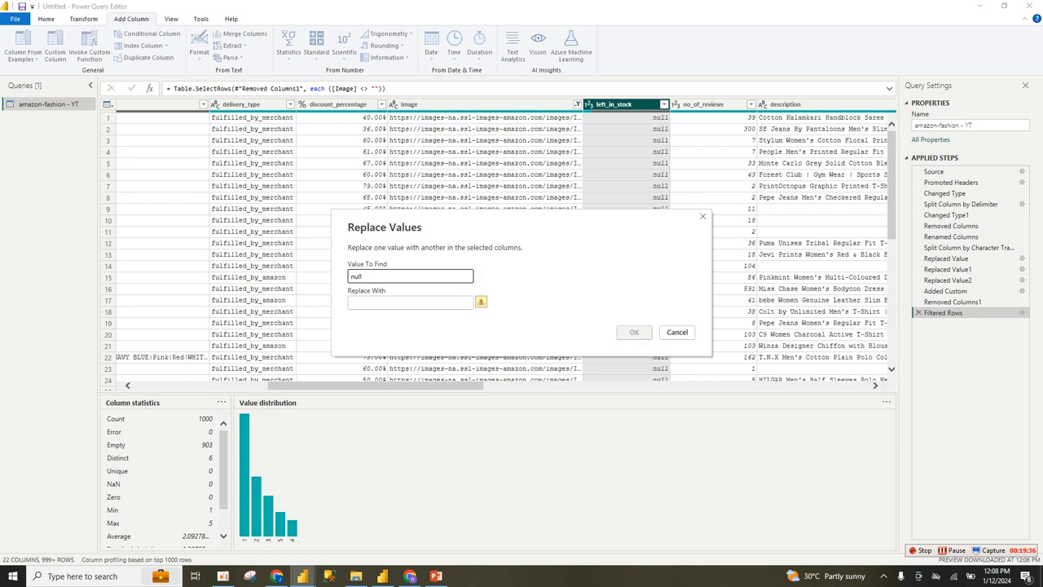
{"action": "key", "text": "BackSpace"}
{"action": "key", "text": "BackSpace"}
{"action": "type", "text": "ll"}
{"action": "left_click", "coordinate": [399, 302]}
{"action": "key", "text": "Escape"}
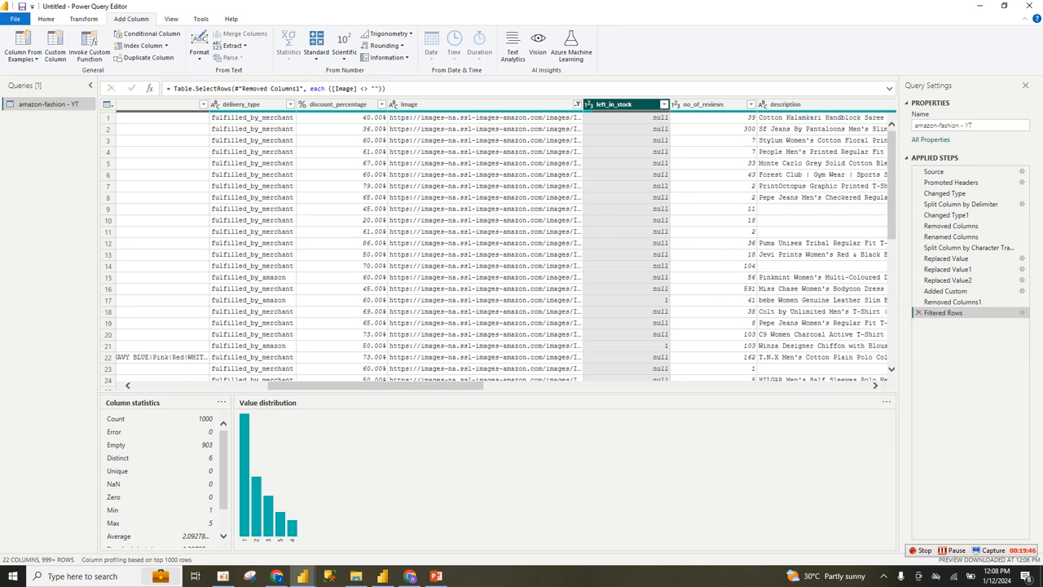
Delete the applied Filtered Rows step that excludes blank Image values
{"action": "left_click", "coordinate": [577, 105]}
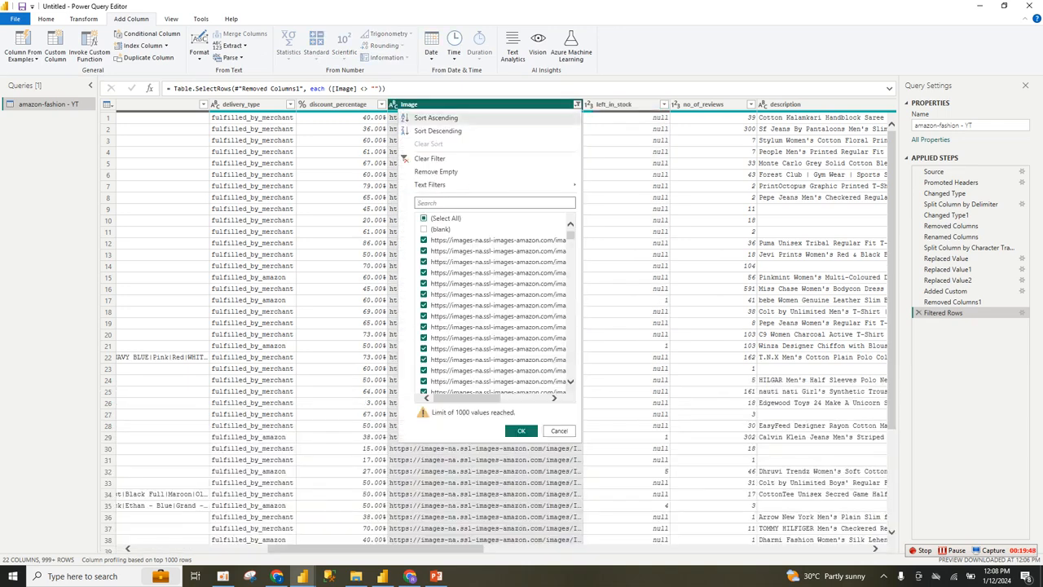
{"action": "left_click", "coordinate": [919, 313]}
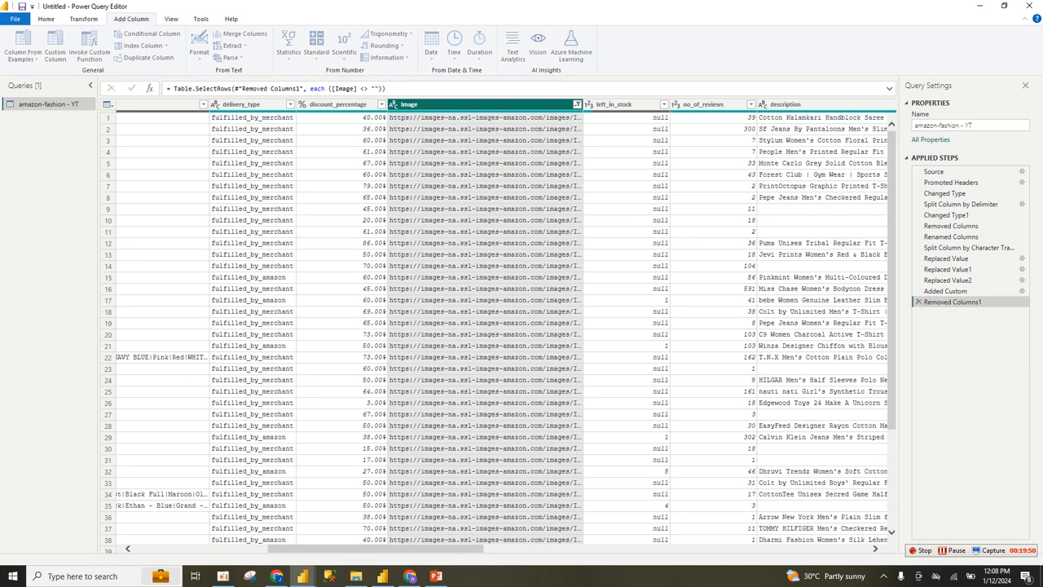
Replace the null values in the left_in_stock column with 0
{"action": "left_click", "coordinate": [614, 104]}
{"action": "right_click", "coordinate": [638, 106]}
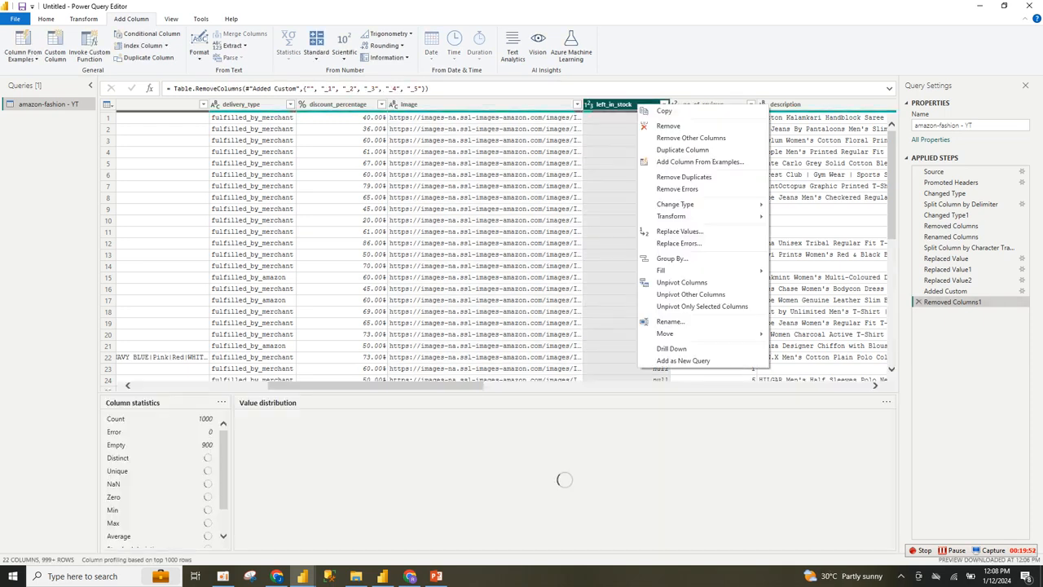
{"action": "left_click", "coordinate": [680, 231]}
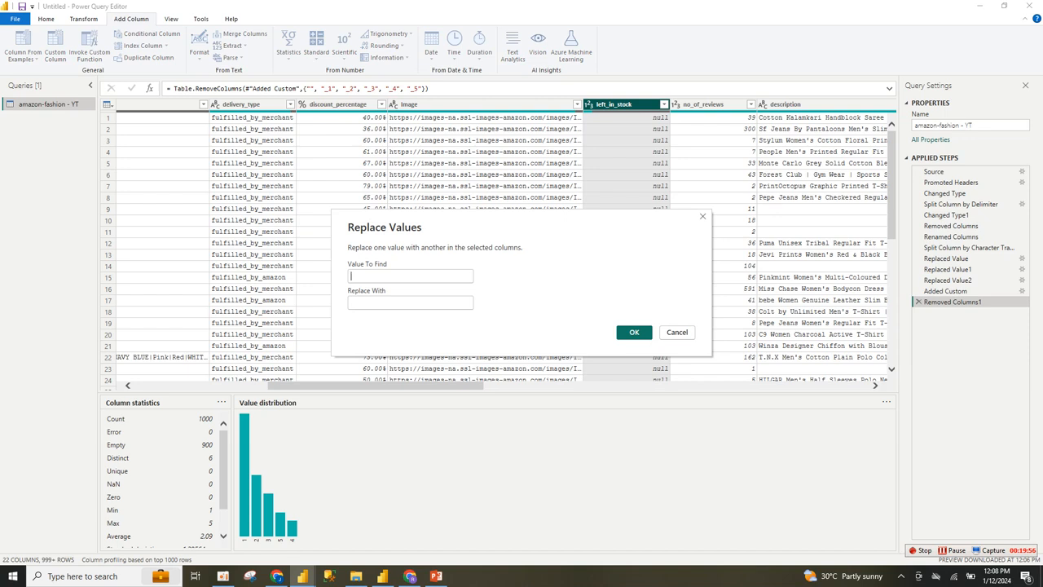
{"action": "type", "text": "null"}
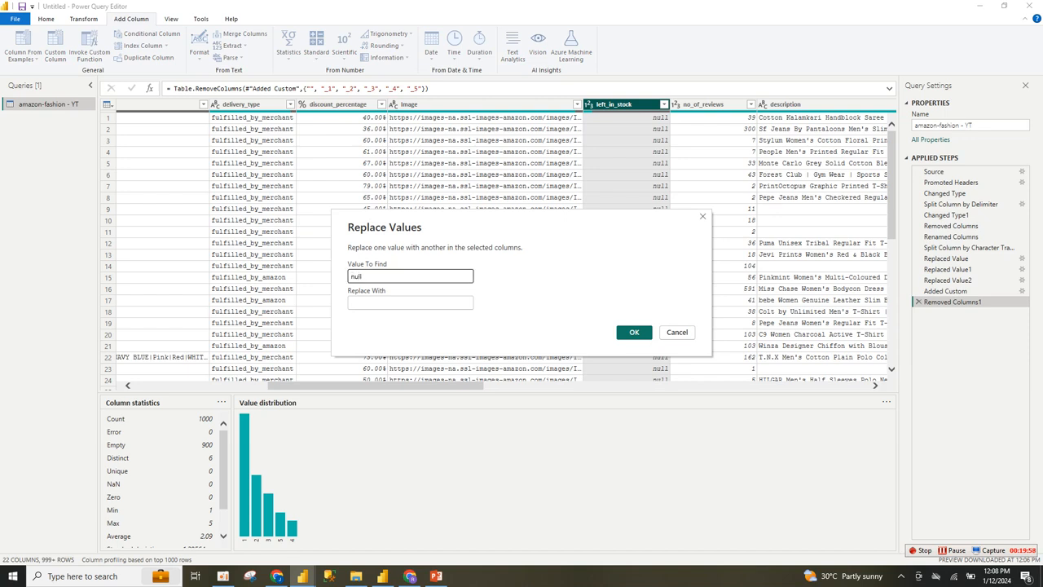
{"action": "key", "text": "Tab"}
{"action": "key", "text": "Return"}
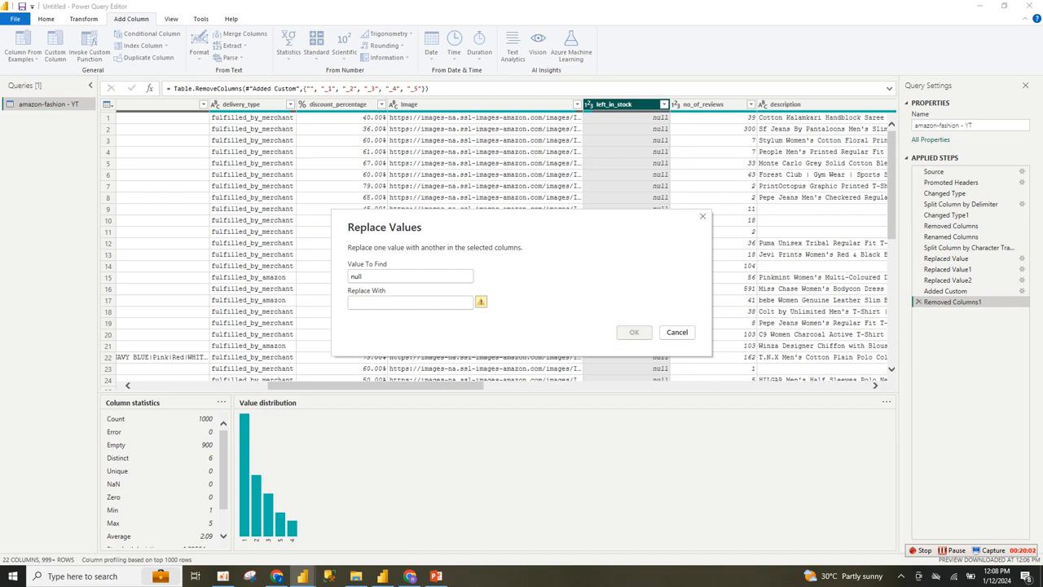
{"action": "key", "text": "Return"}
{"action": "key", "text": "BackSpace"}
{"action": "key", "text": "Return"}
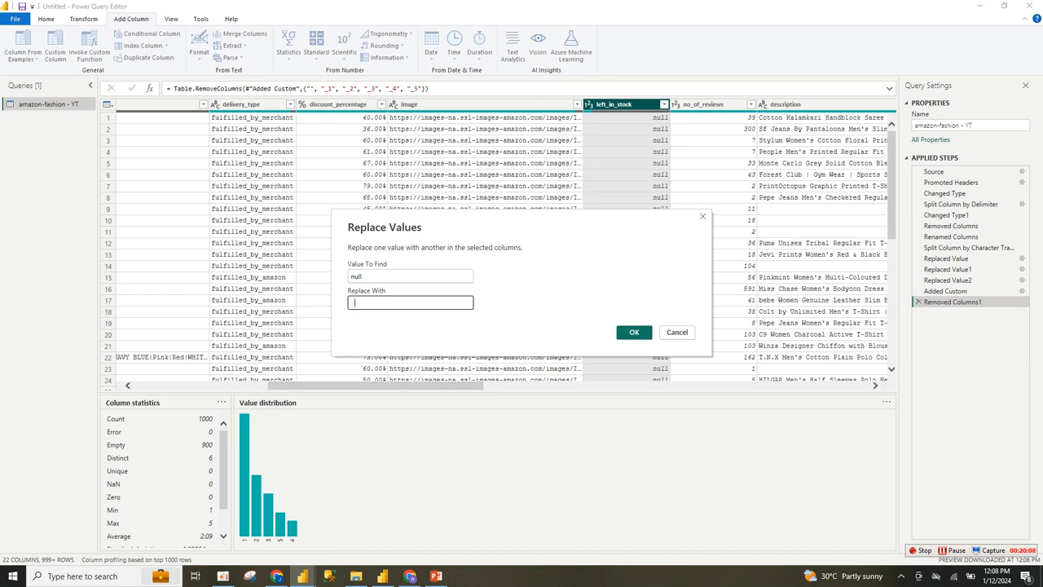
{"action": "key", "text": "Return"}
{"action": "key", "text": "Tab"}
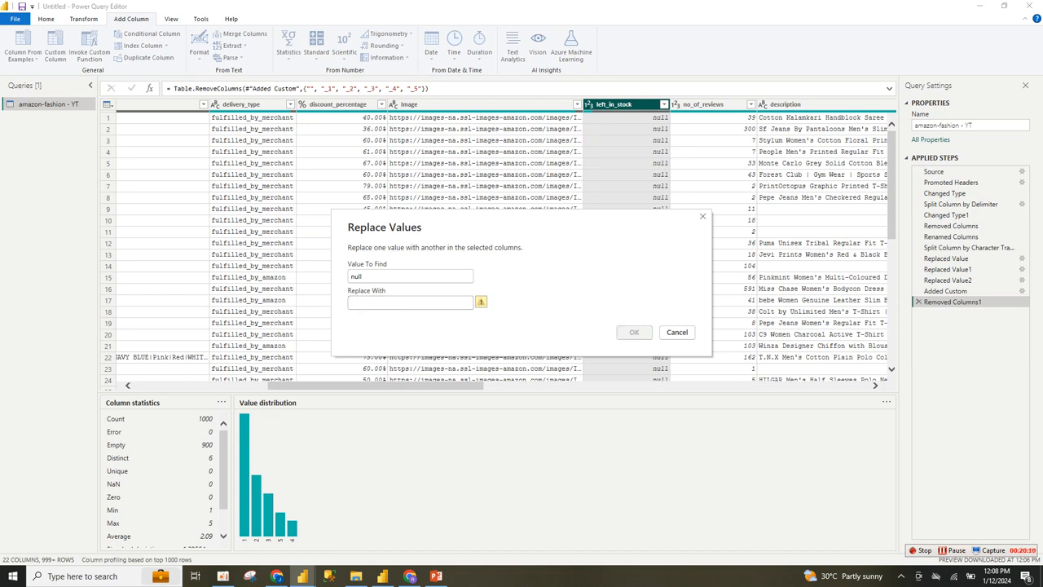
{"action": "left_click", "coordinate": [356, 302]}
{"action": "key", "text": "Return"}
{"action": "key", "text": "Tab"}
{"action": "left_click", "coordinate": [356, 302]}
{"action": "type", "text": "0"}
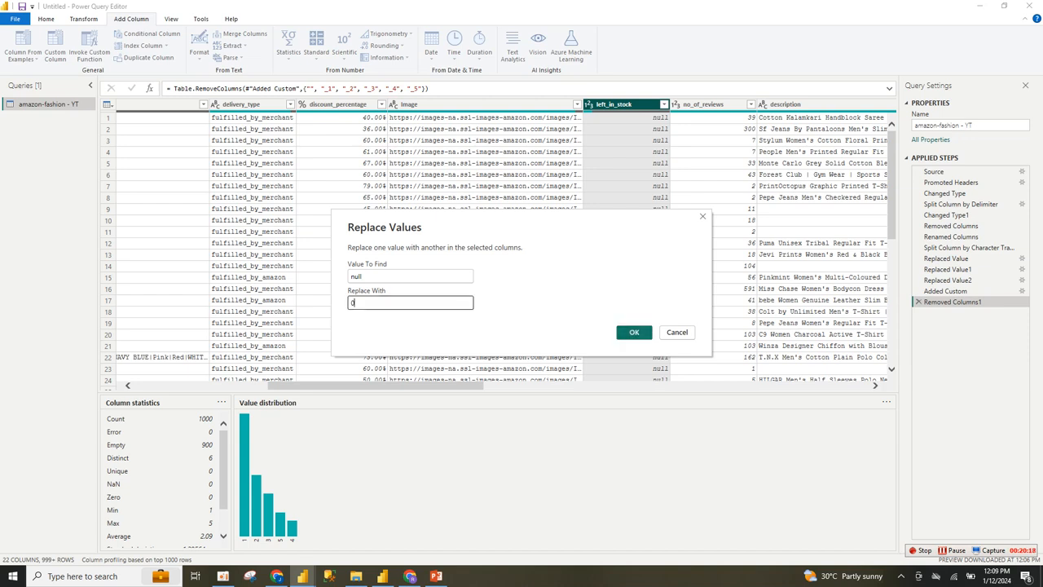
{"action": "left_click", "coordinate": [634, 331]}
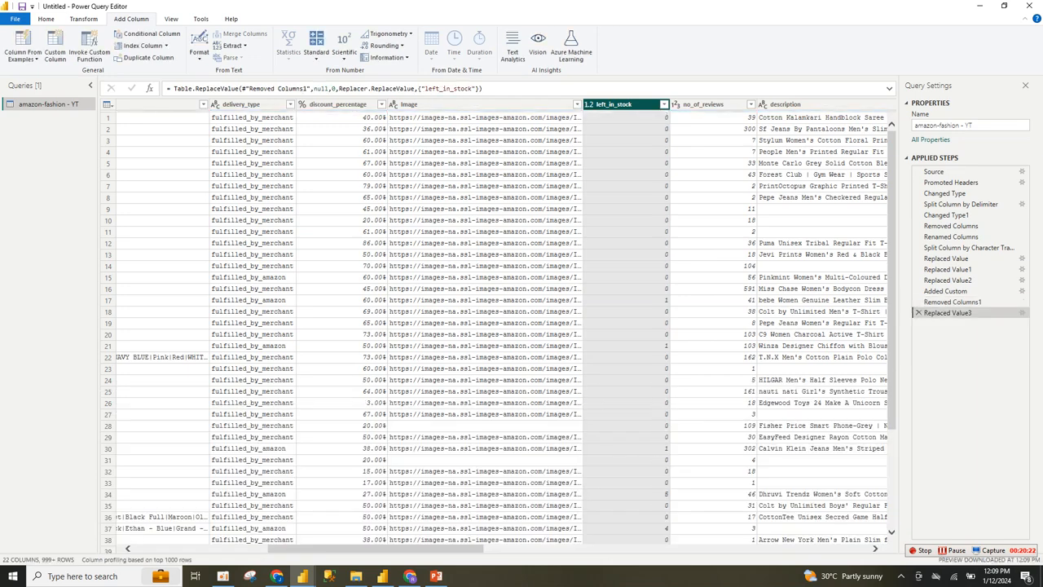
Filter the Image column to exclude rows with blank values
{"action": "left_click", "coordinate": [464, 105]}
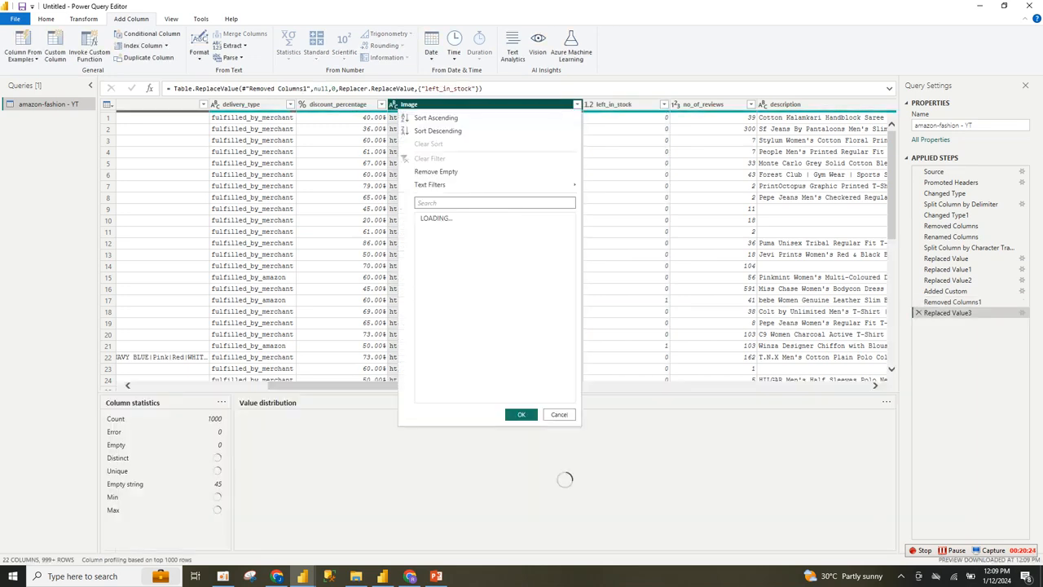
{"action": "left_click", "coordinate": [577, 104]}
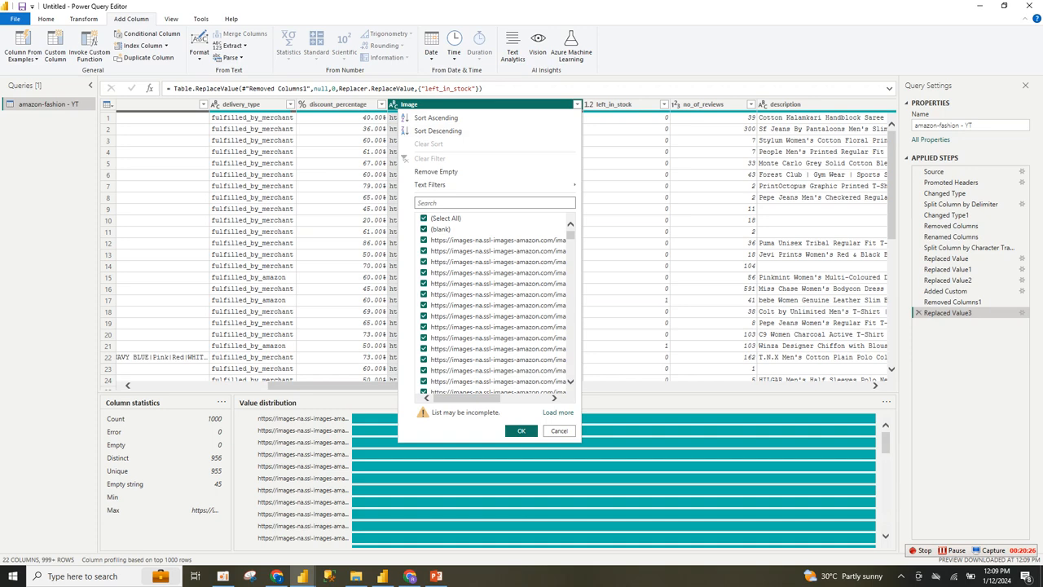
{"action": "left_click", "coordinate": [423, 229]}
{"action": "left_click", "coordinate": [521, 430]}
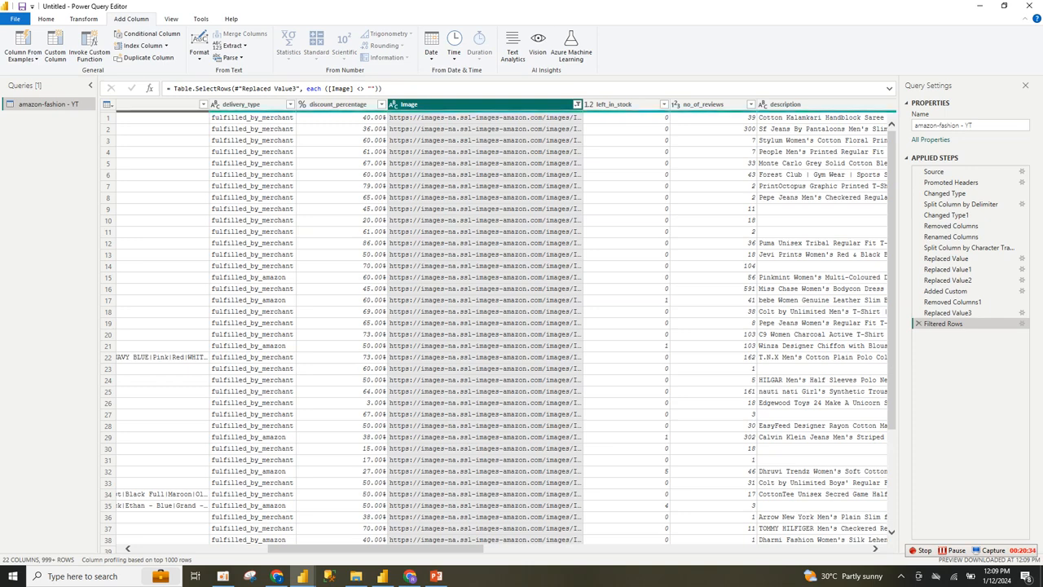
Close the query editor and apply the cleaned amazon-fashion data to the report
{"action": "left_click_drag", "start_coordinate": [375, 548], "coordinate": [242, 549]}
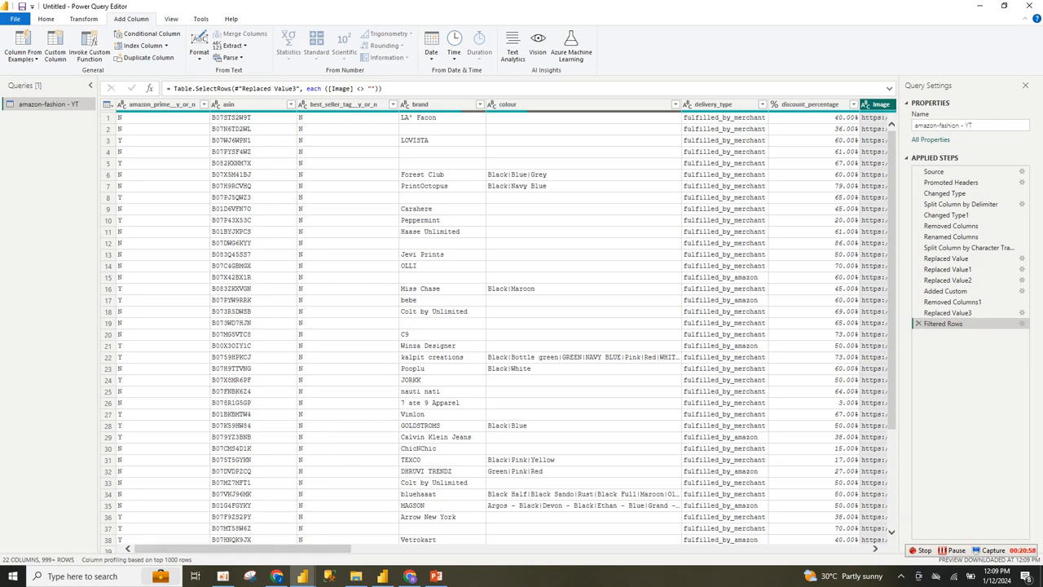
{"action": "left_click", "coordinate": [46, 19]}
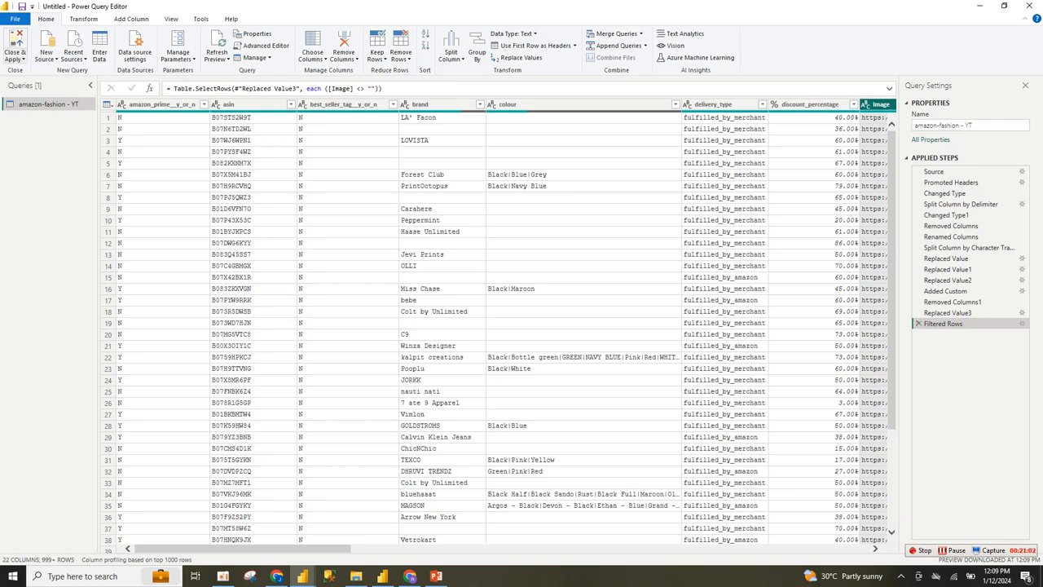
{"action": "left_click", "coordinate": [15, 59]}
{"action": "left_click", "coordinate": [38, 71]}
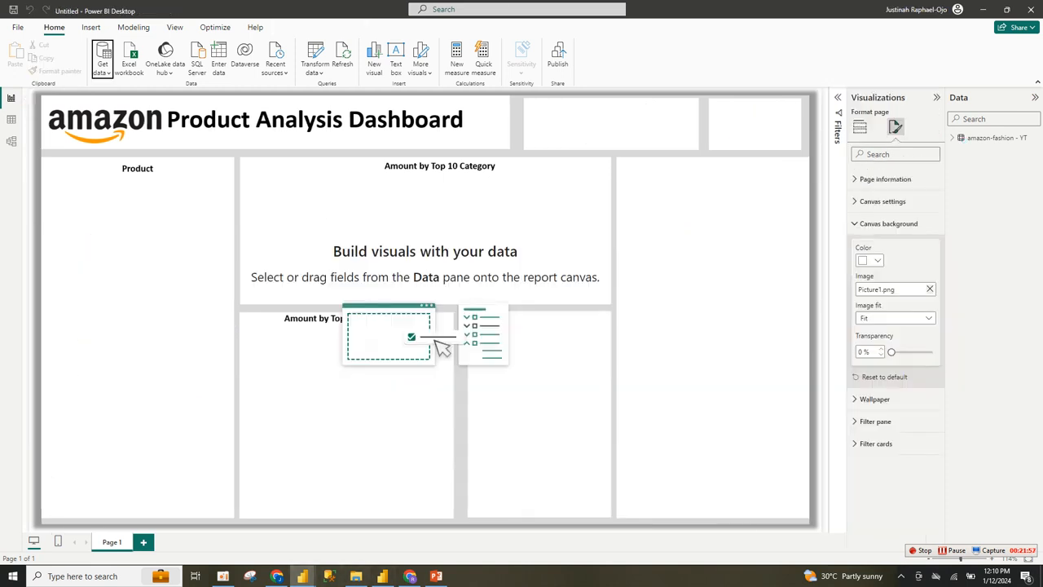
Place a Card (new) visual just below the dashboard header and fill it with the sum of sales_price
{"action": "left_click", "coordinate": [860, 127]}
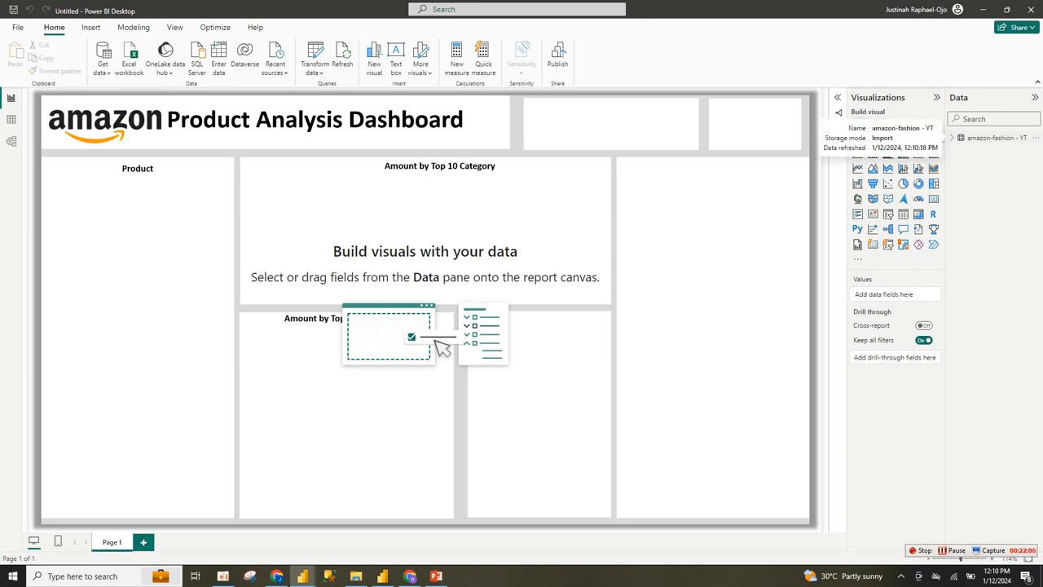
{"action": "left_click", "coordinate": [952, 137]}
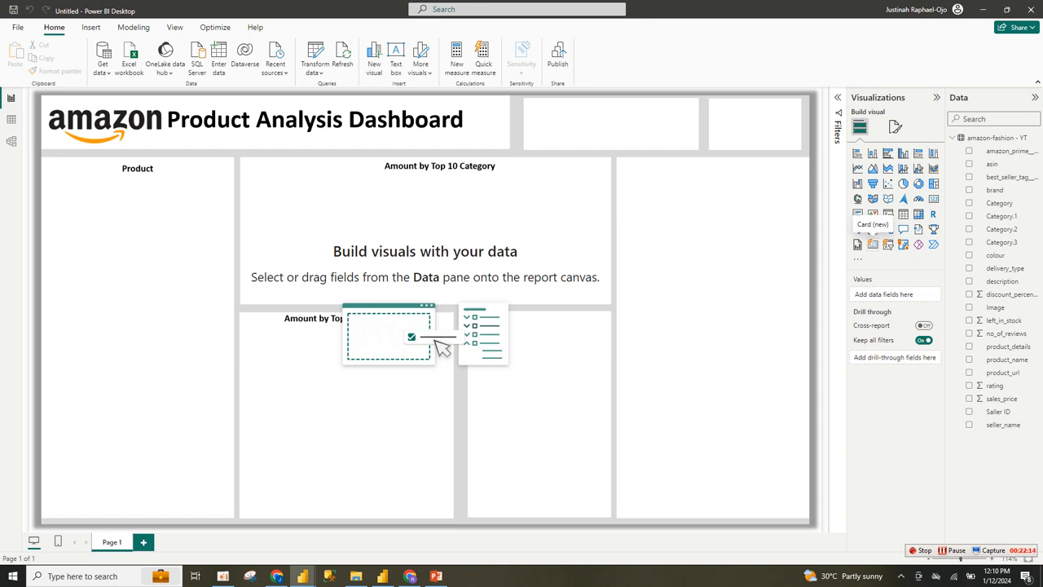
{"action": "left_click", "coordinate": [873, 214]}
{"action": "left_click_drag", "start_coordinate": [106, 163], "coordinate": [492, 210]}
{"action": "left_click_drag", "start_coordinate": [572, 288], "coordinate": [618, 215]}
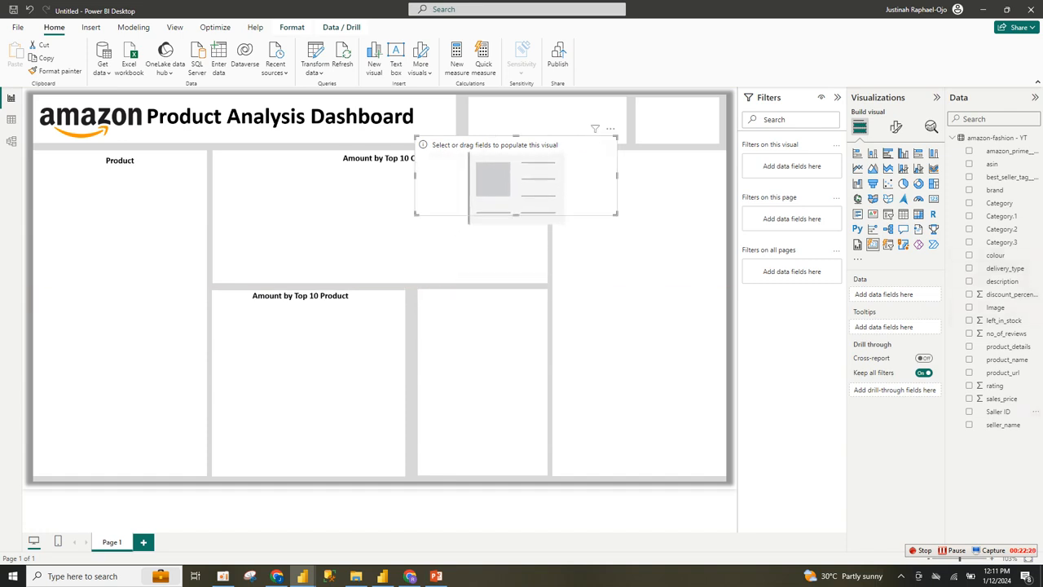
{"action": "left_click", "coordinate": [969, 398]}
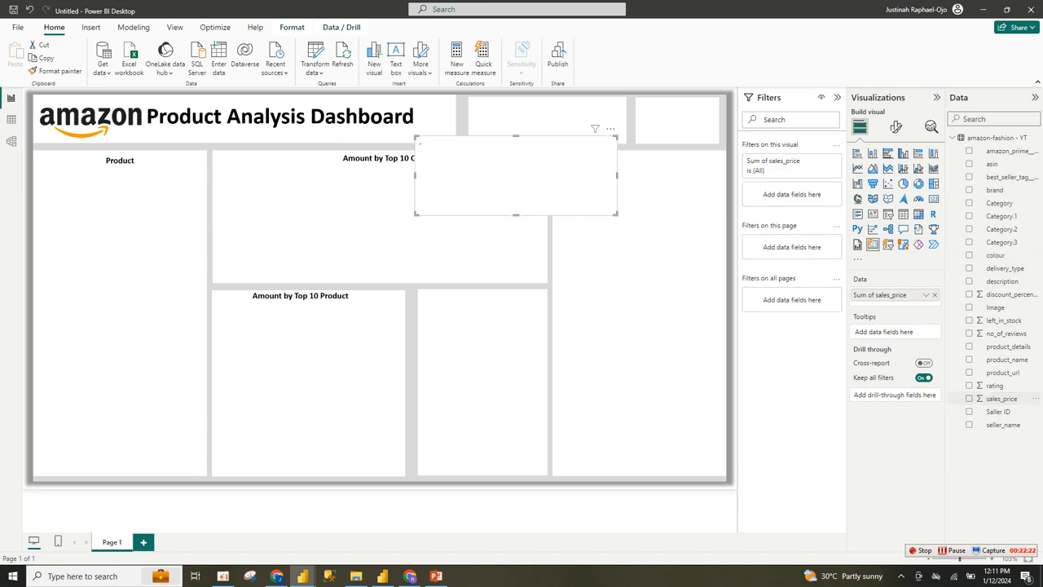
{"action": "left_click_drag", "start_coordinate": [884, 294], "coordinate": [791, 299]}
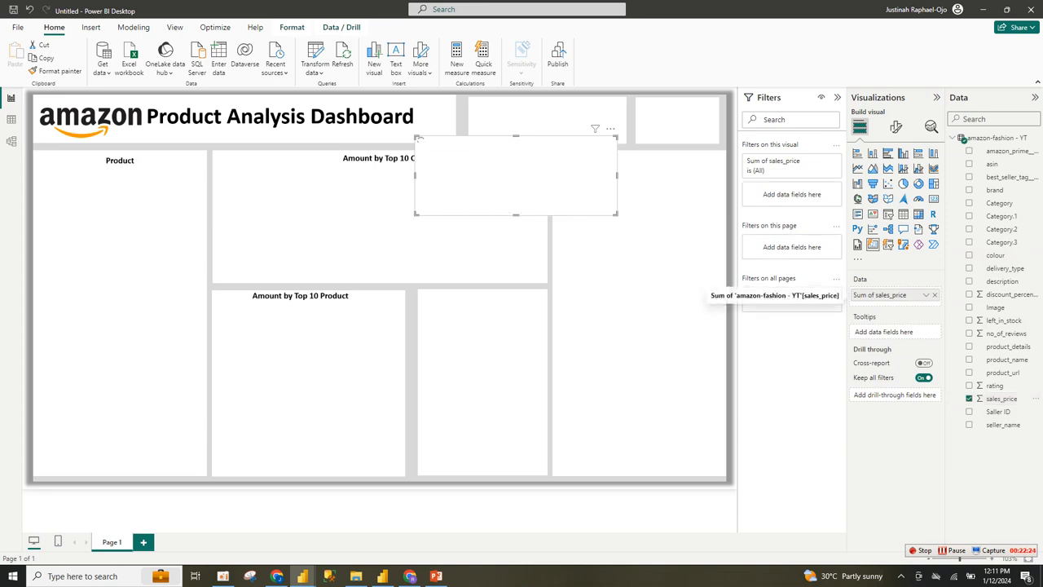
{"action": "double_click", "coordinate": [872, 295]}
{"action": "left_click", "coordinate": [872, 295]}
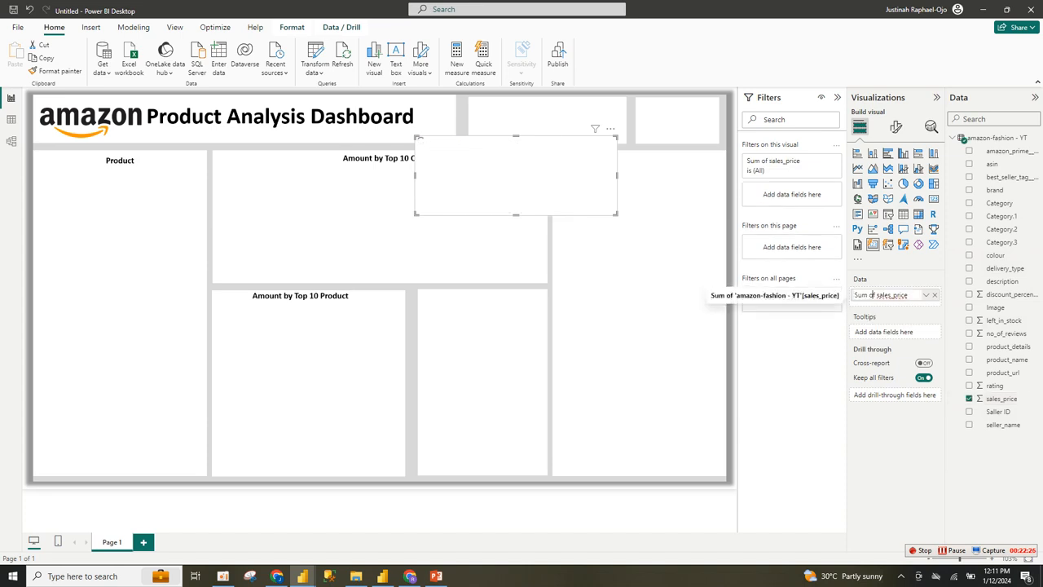
{"action": "double_click", "coordinate": [872, 295]}
{"action": "key", "text": "ctrl+a"}
{"action": "type", "text": "Total"}
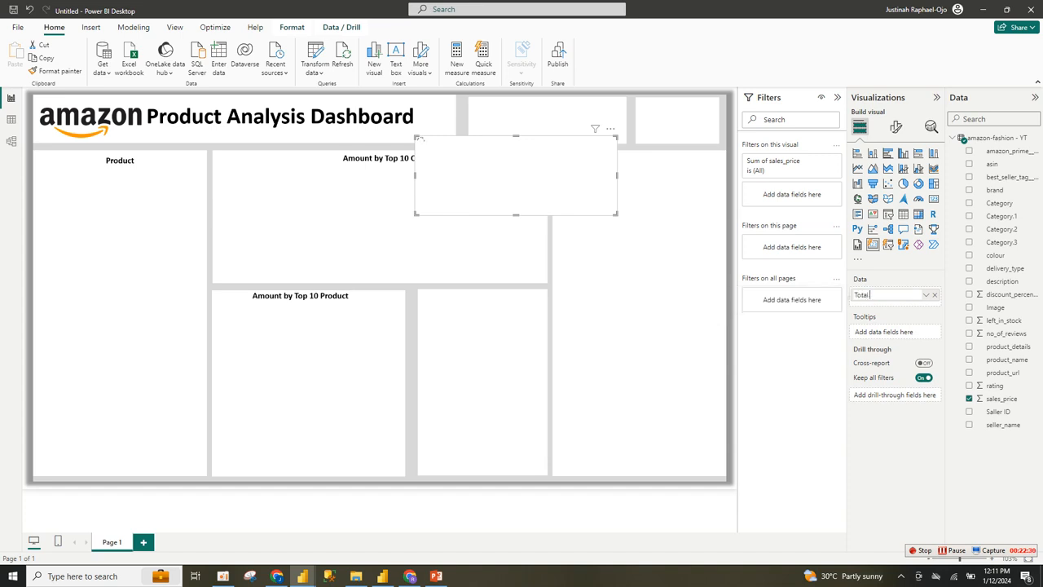
{"action": "key", "text": "Escape"}
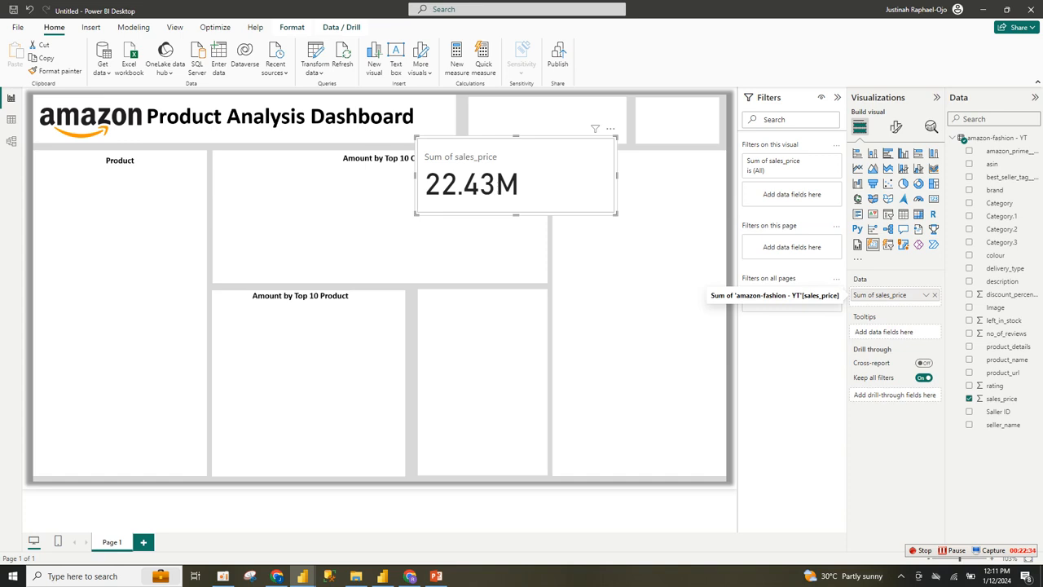
Rename the card's sales_price field to "Total Amount" for this visual
{"action": "double_click", "coordinate": [882, 295]}
{"action": "key", "text": "BackSpace"}
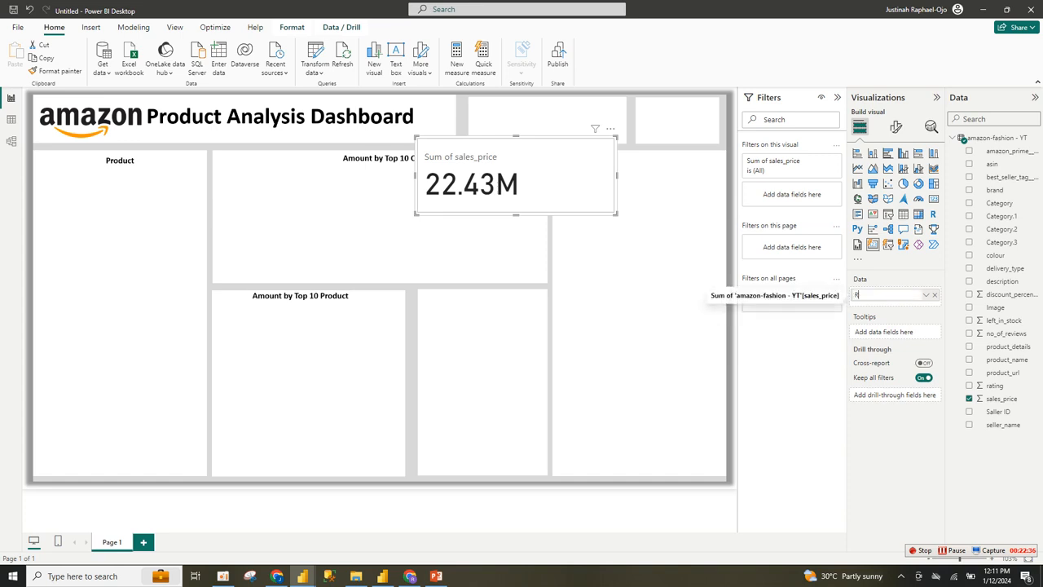
{"action": "type", "text": "Total Amount"}
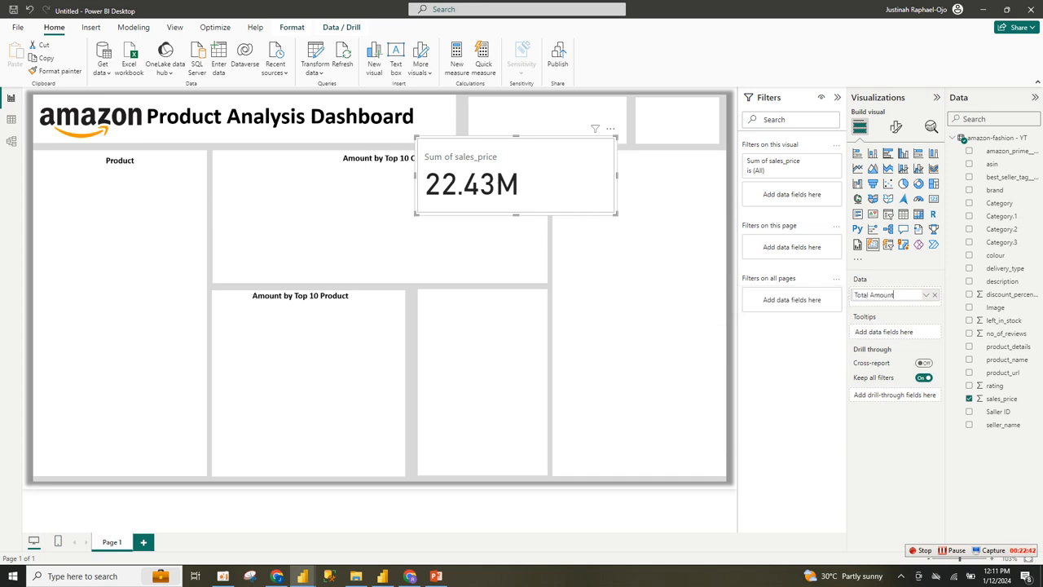
{"action": "key", "text": "Return"}
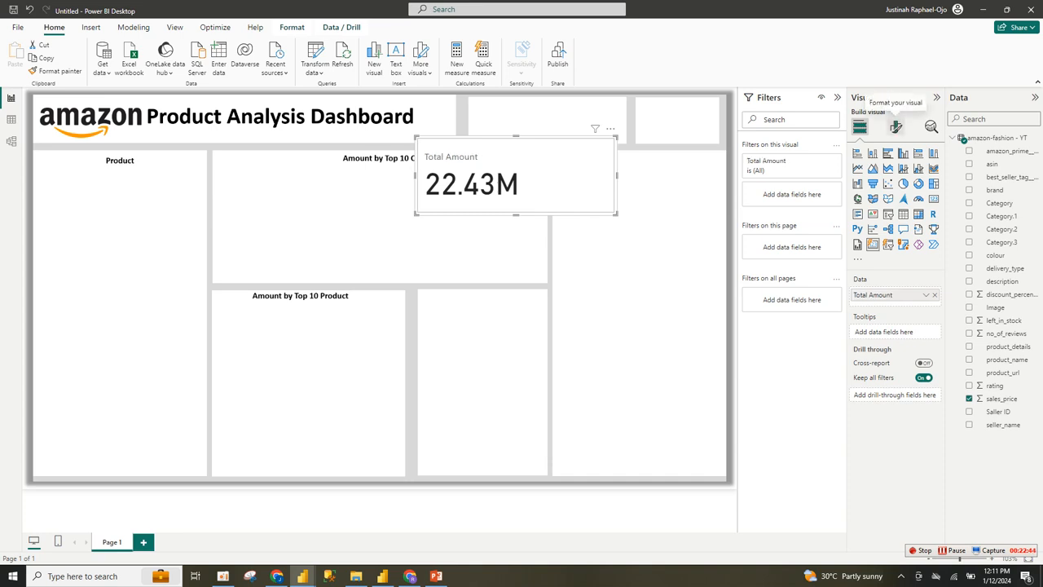
Turn off the background effect of the Total Amount card
{"action": "left_click", "coordinate": [895, 126]}
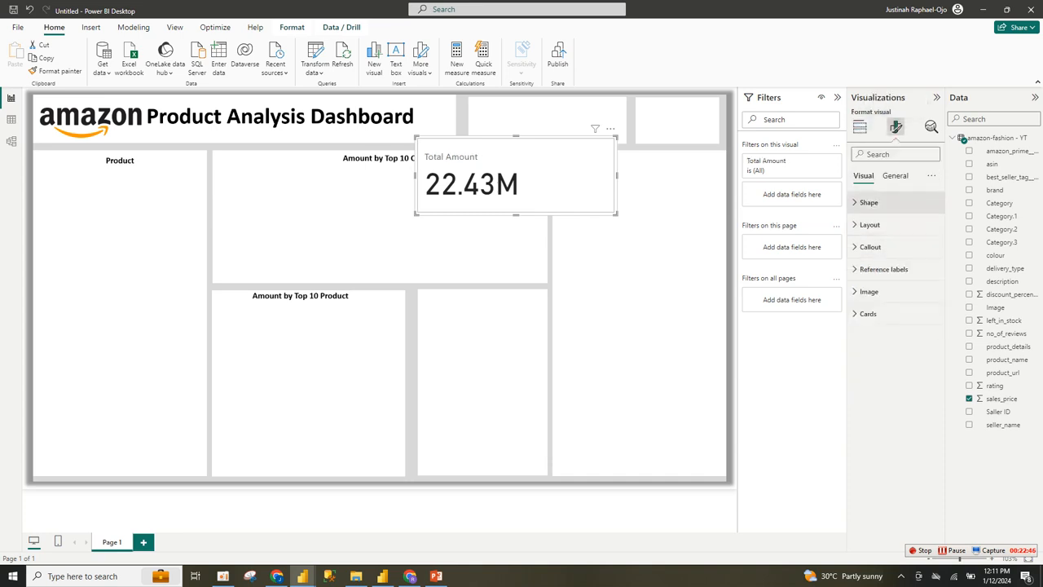
{"action": "left_click", "coordinate": [894, 175]}
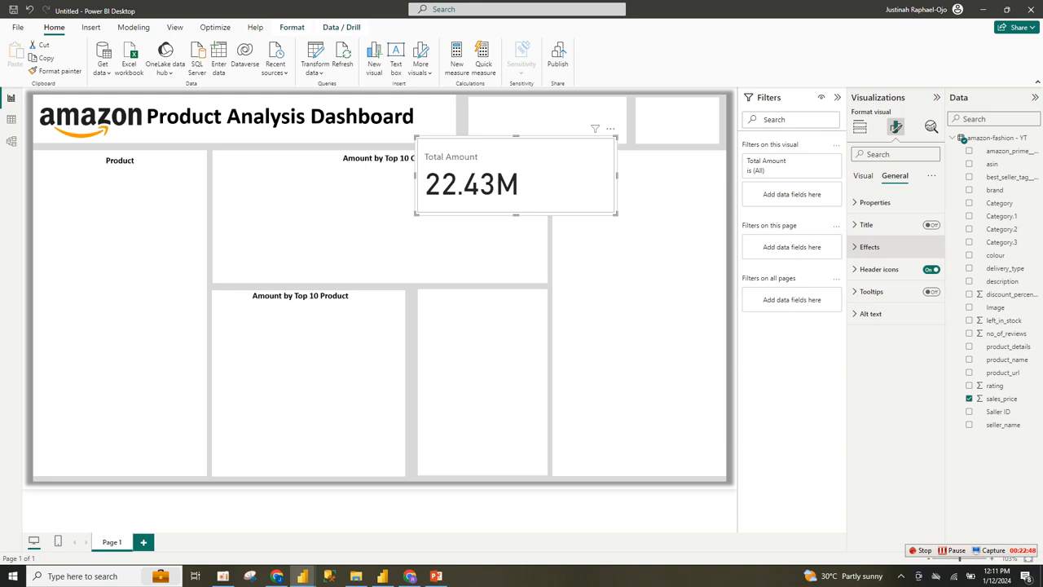
{"action": "left_click", "coordinate": [869, 246]}
{"action": "left_click", "coordinate": [927, 273]}
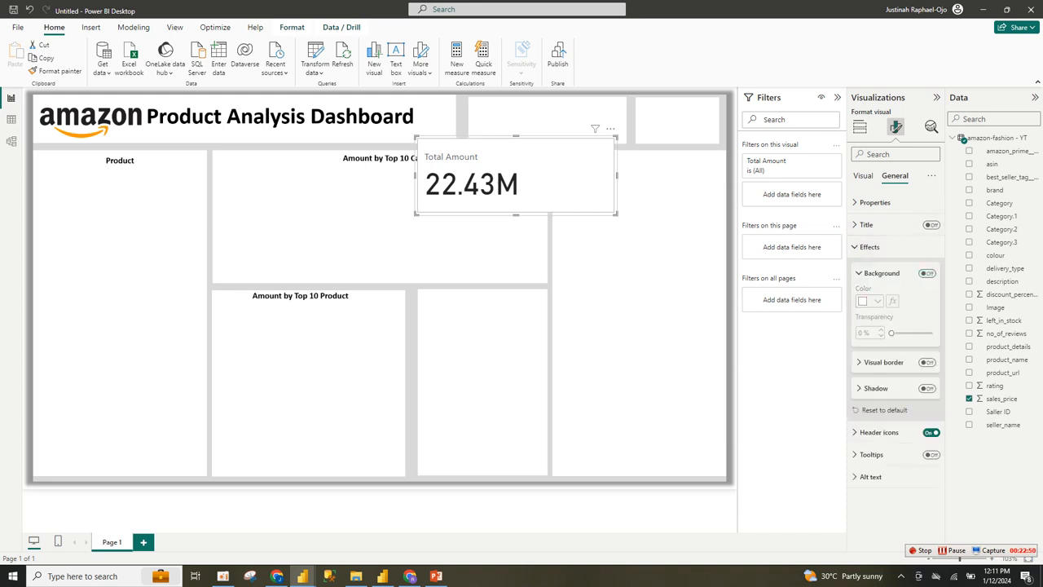
{"action": "left_click", "coordinate": [863, 175]}
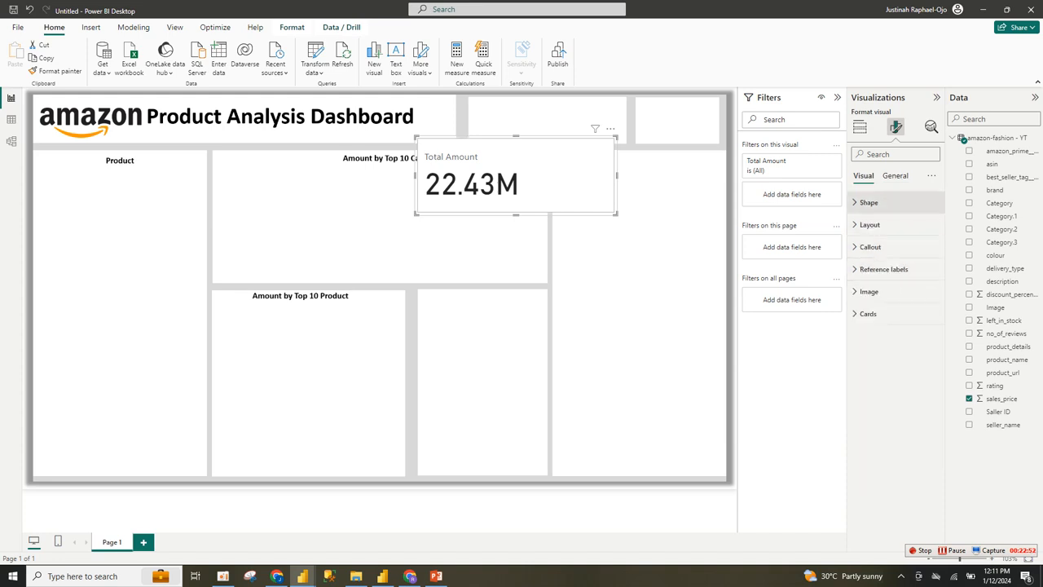
{"action": "left_click", "coordinate": [894, 175]}
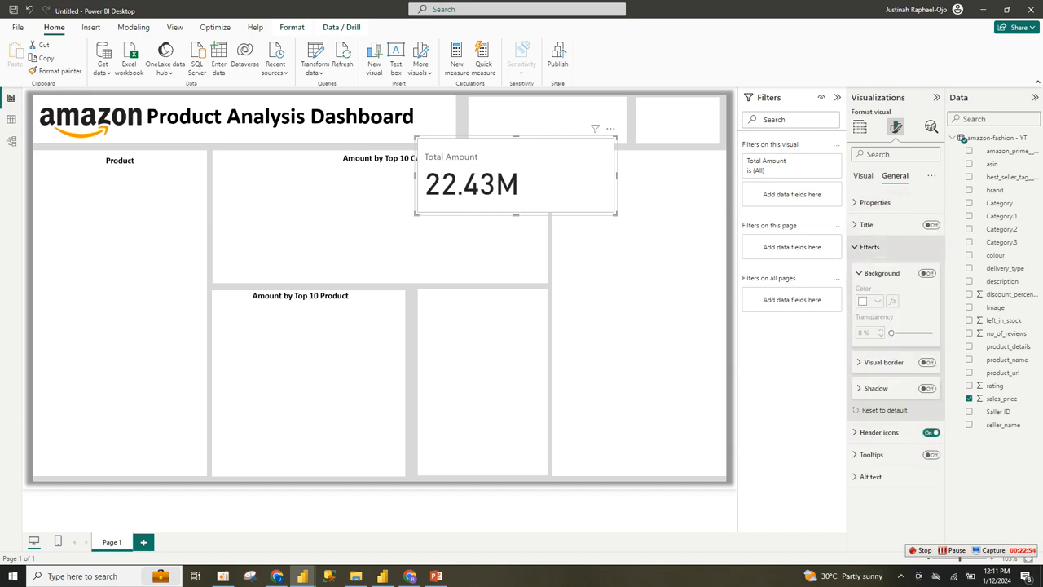
{"action": "left_click", "coordinate": [931, 224]}
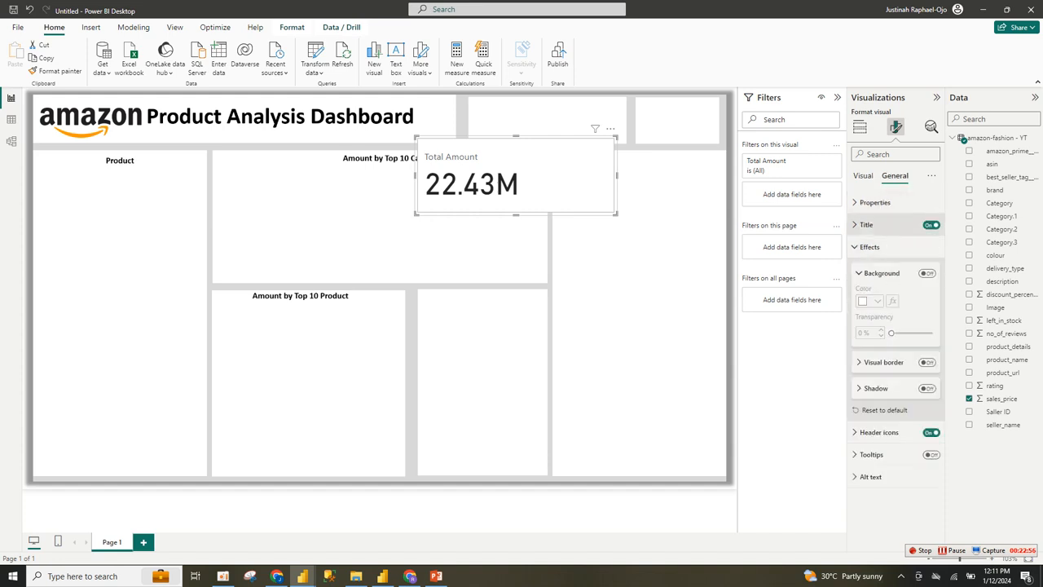
{"action": "left_click", "coordinate": [931, 224]}
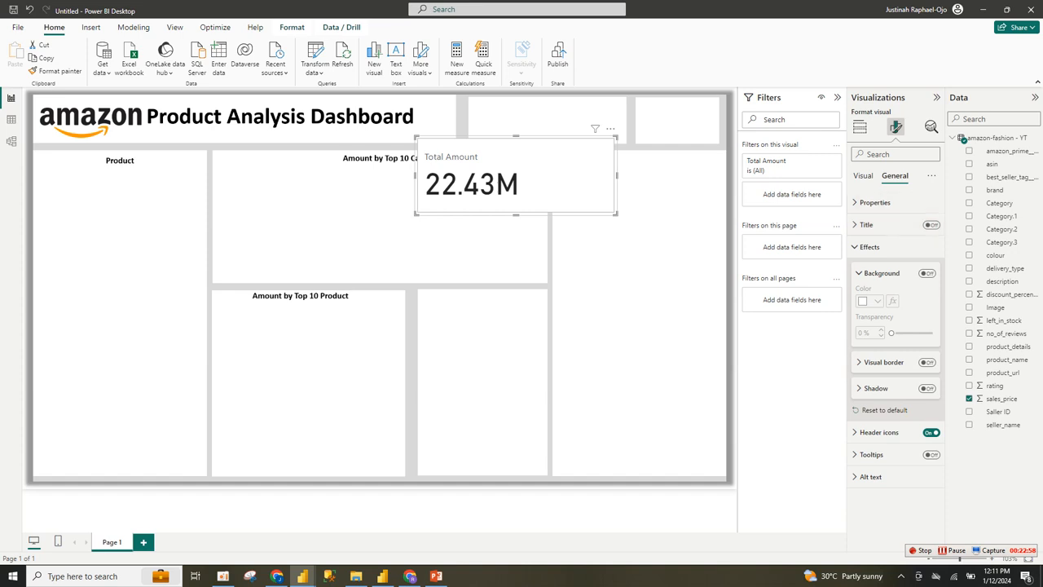
Centre the callout value of the Total Amount card horizontally
{"action": "left_click", "coordinate": [863, 176]}
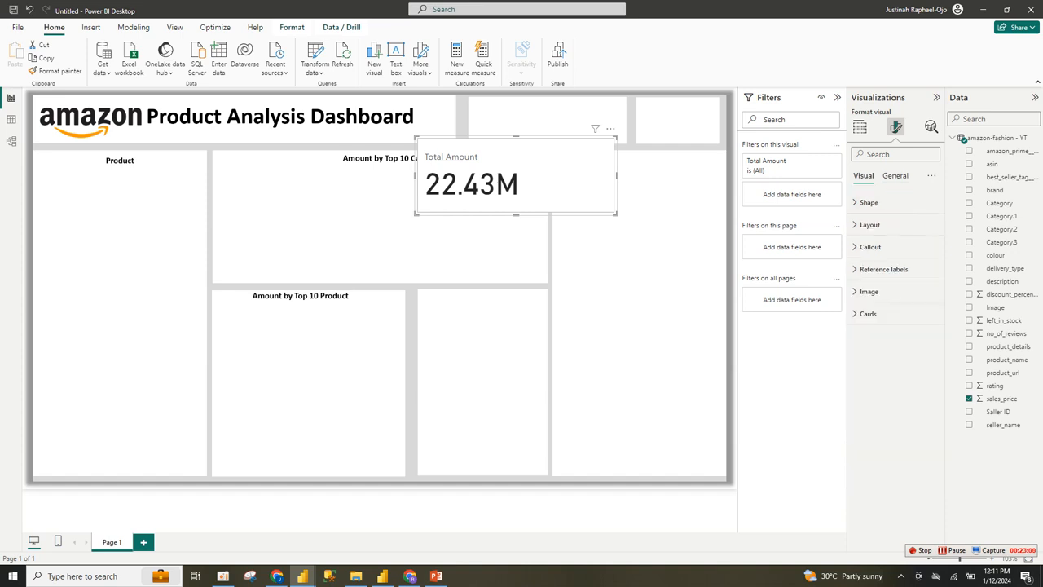
{"action": "left_click", "coordinate": [870, 246]}
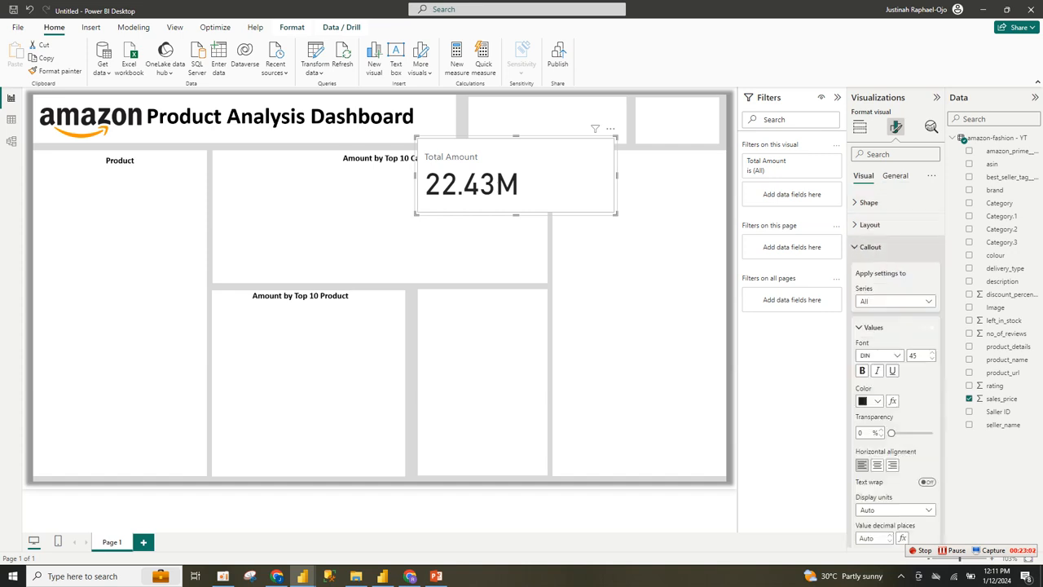
{"action": "left_click", "coordinate": [877, 465]}
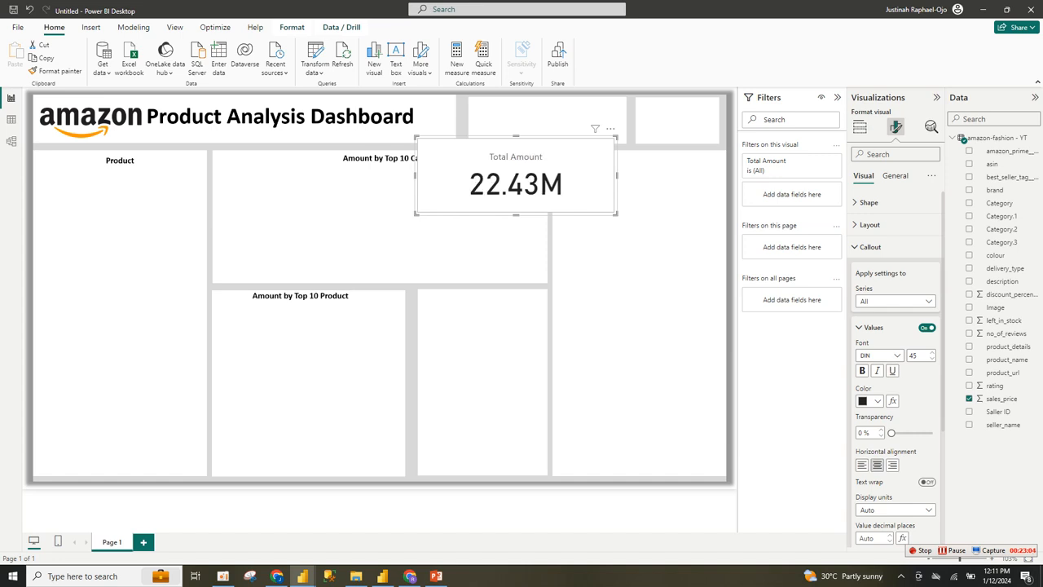
Set the callout value font of the Total Amount card to Cambria, size 30
{"action": "left_click", "coordinate": [880, 355]}
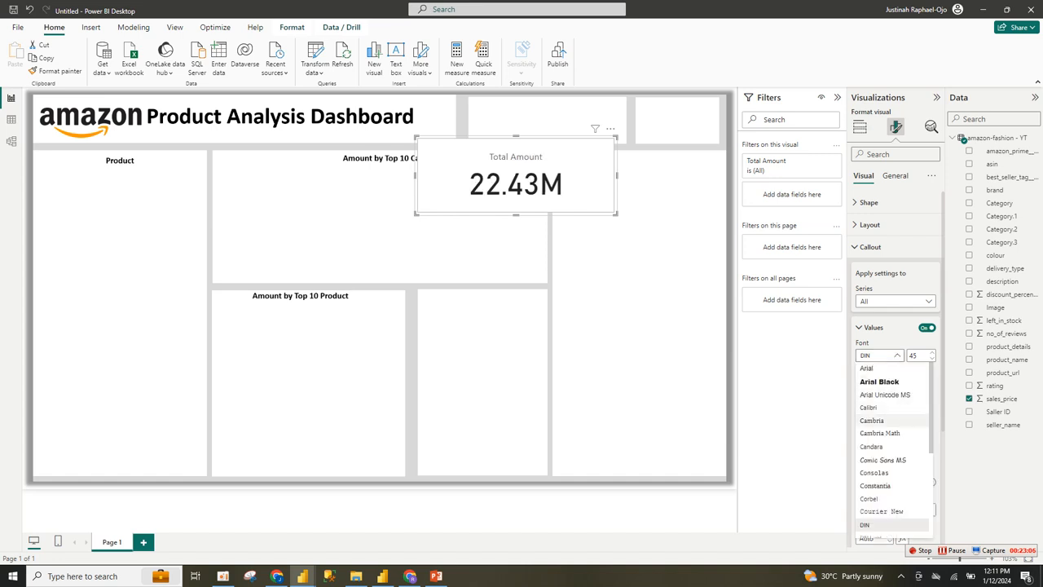
{"action": "left_click", "coordinate": [871, 419]}
{"action": "double_click", "coordinate": [914, 355]}
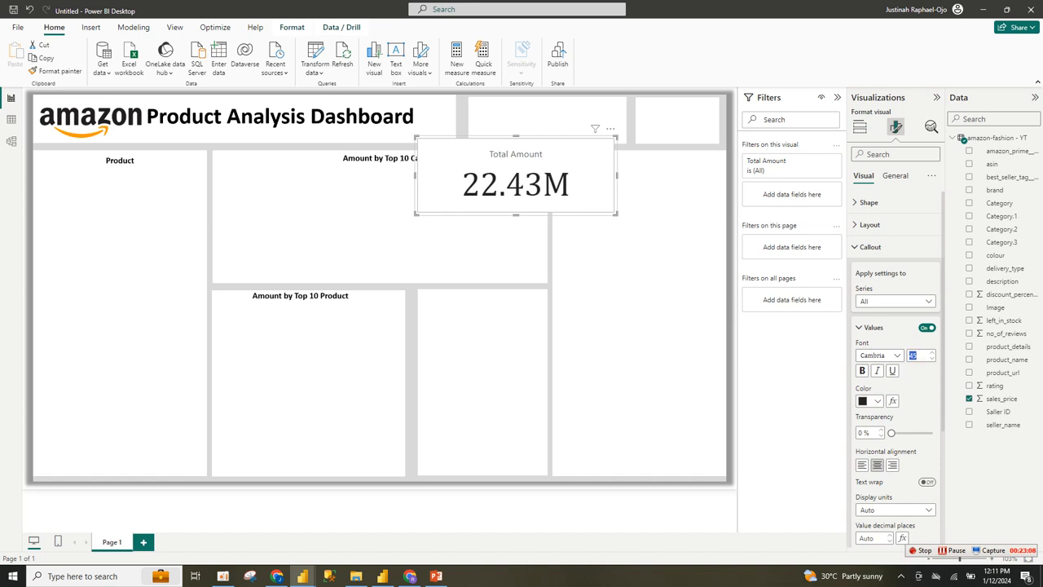
{"action": "type", "text": "30"}
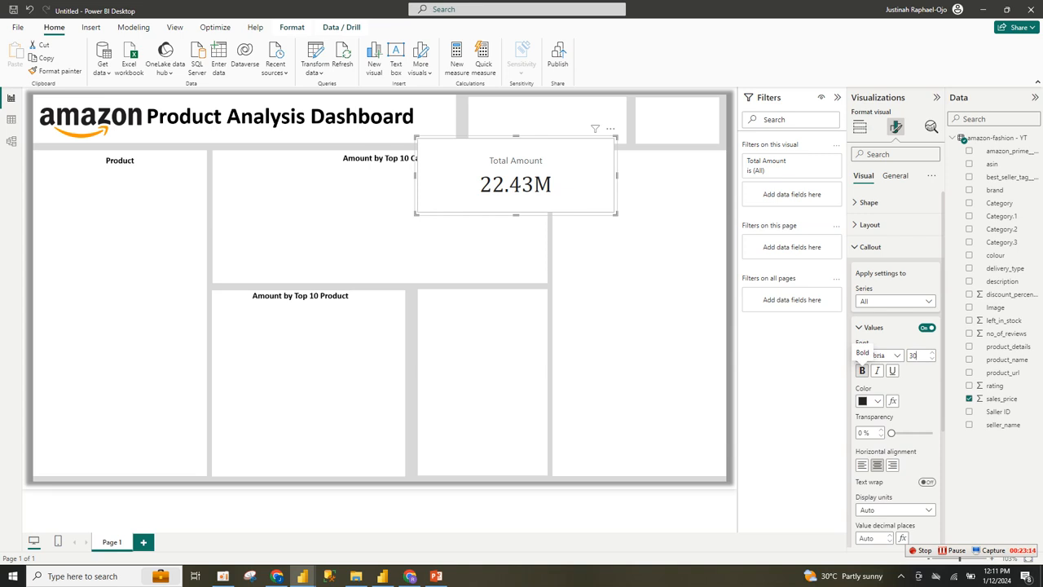
Set the callout value colour of the Total Amount card to black, consulting the finished amazon report for reference
{"action": "left_click", "coordinate": [868, 400]}
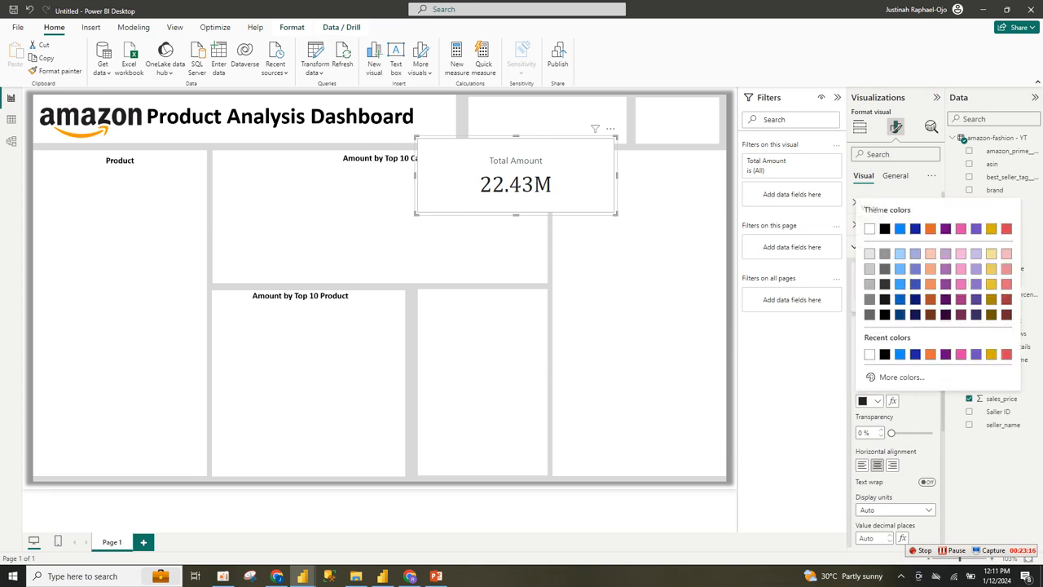
{"action": "left_click", "coordinate": [929, 314]}
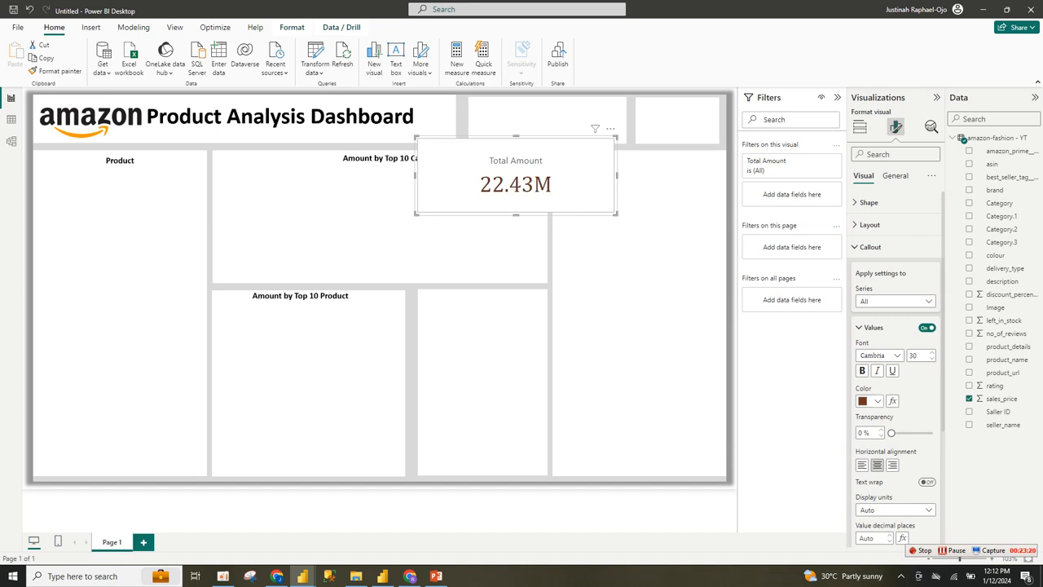
{"action": "left_click", "coordinate": [868, 400]}
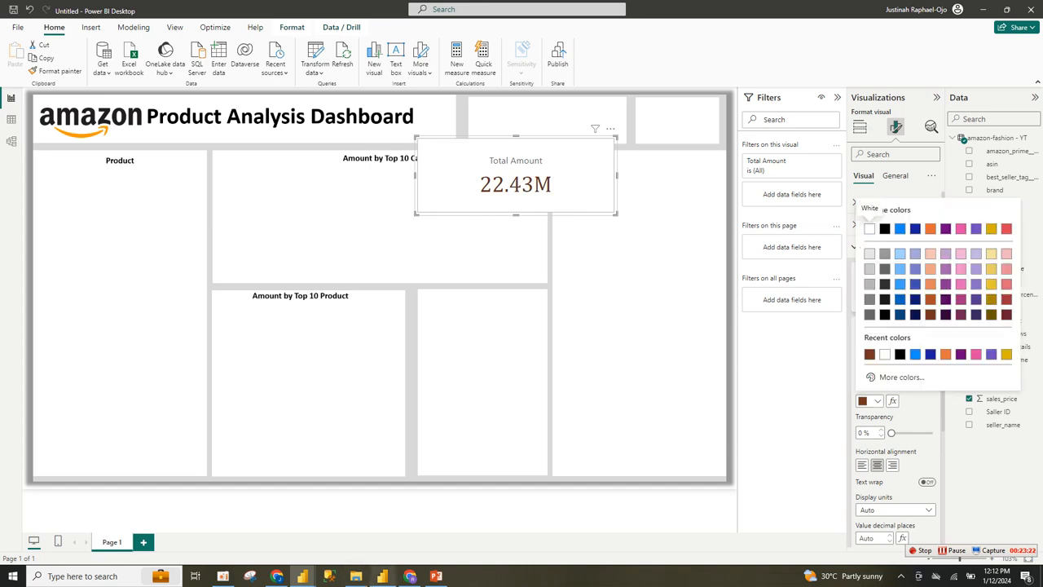
{"action": "mouse_move", "coordinate": [302, 576]}
{"action": "left_click", "coordinate": [237, 530]}
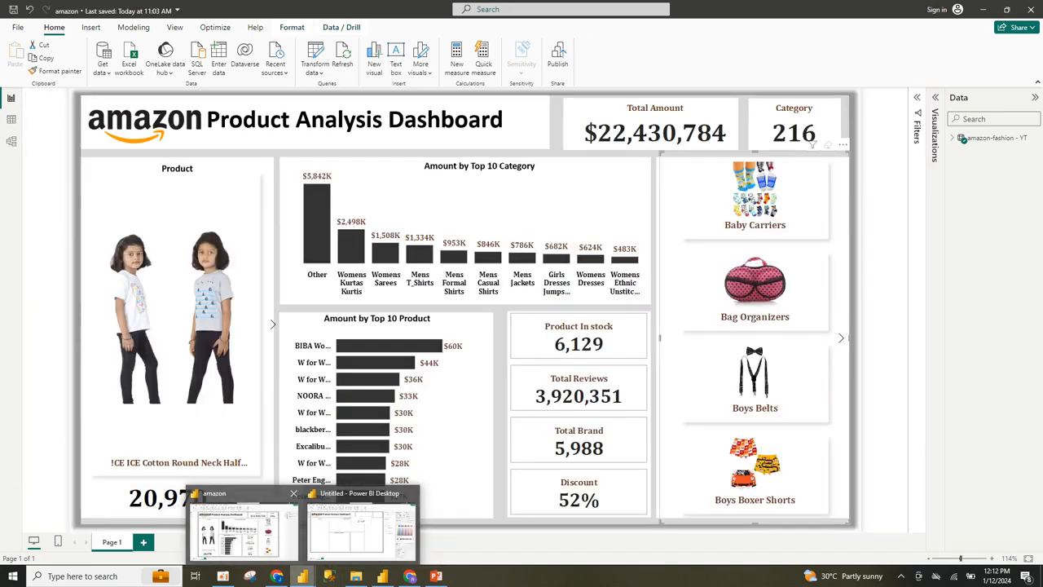
{"action": "left_click", "coordinate": [359, 531]}
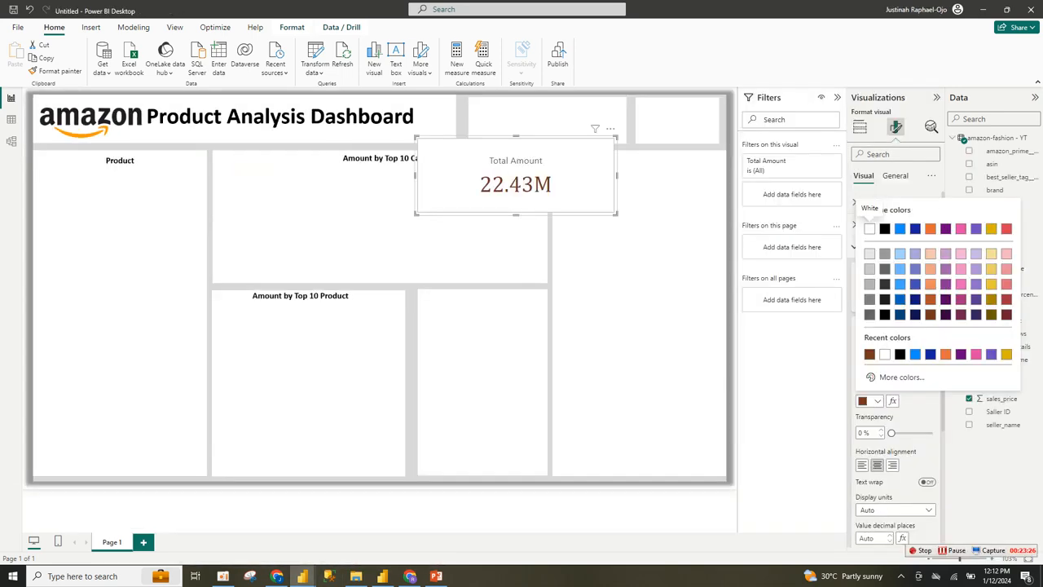
{"action": "left_click", "coordinate": [885, 229]}
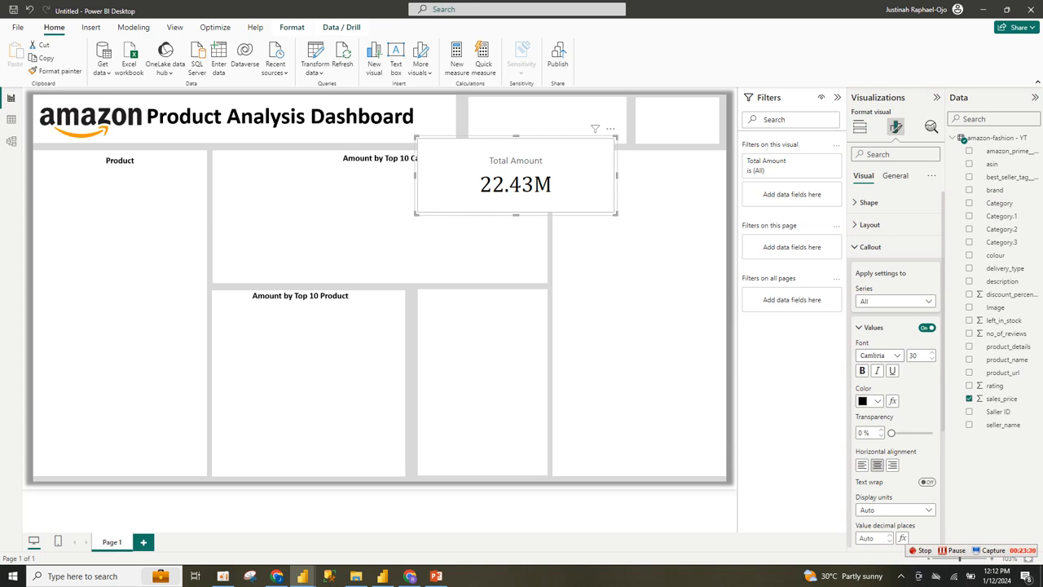
Format the Total Amount card's label in dark brown, bold Cambria
{"action": "left_click", "coordinate": [859, 327]}
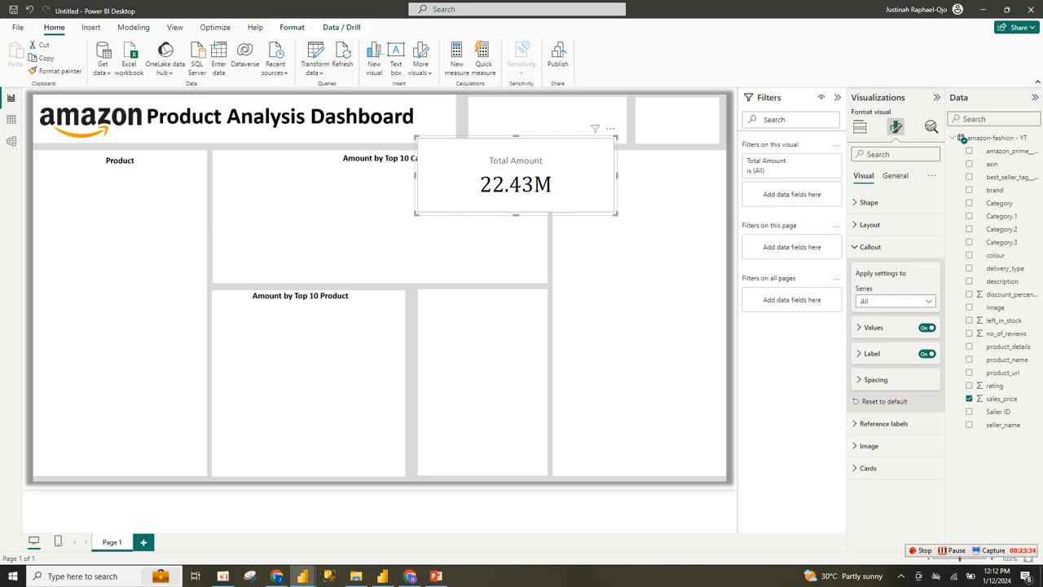
{"action": "left_click", "coordinate": [860, 354]}
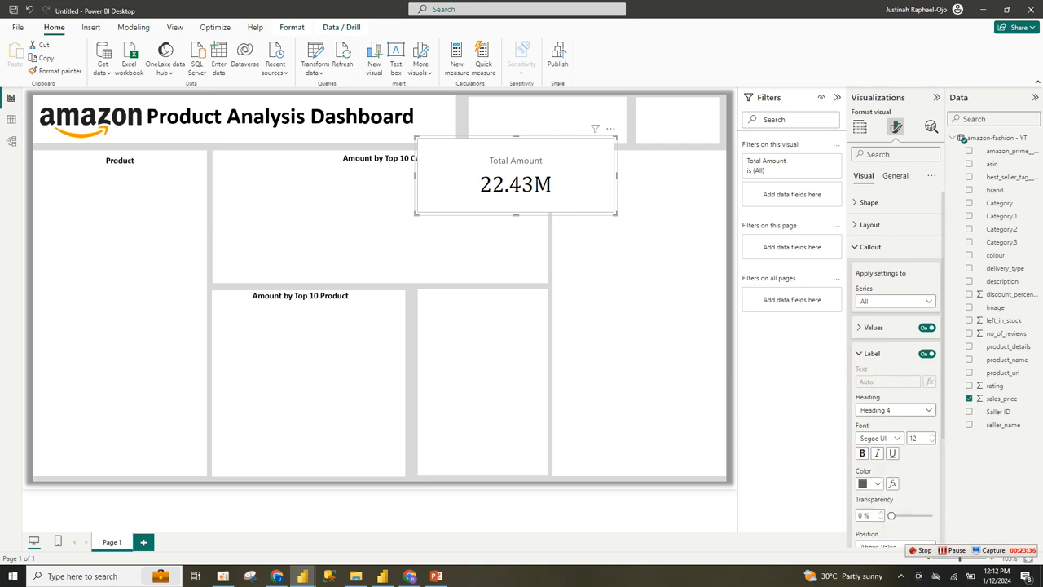
{"action": "left_click", "coordinate": [877, 483]}
{"action": "left_click", "coordinate": [888, 436]}
{"action": "left_click", "coordinate": [880, 438]}
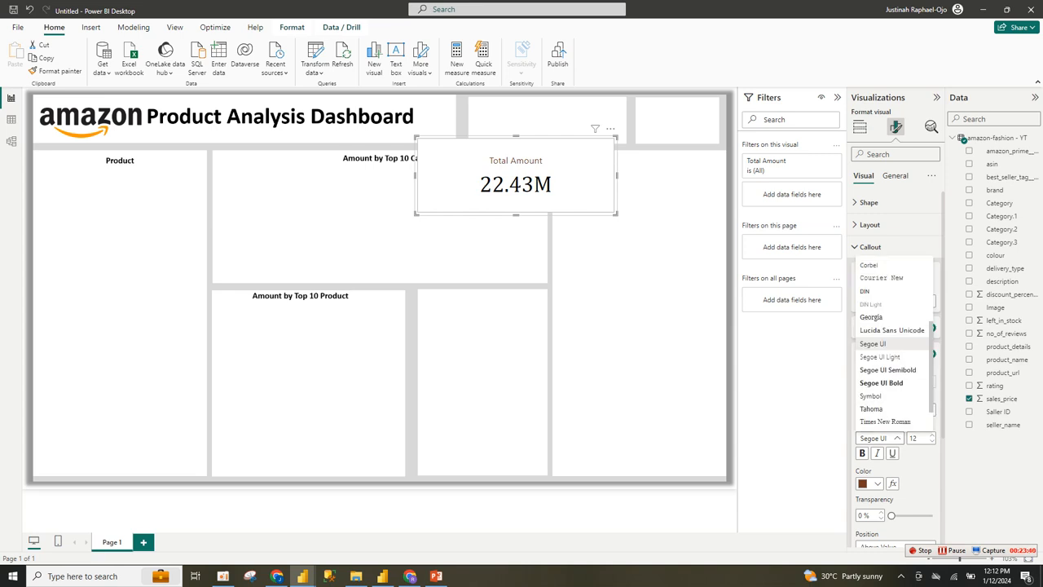
{"action": "scroll", "coordinate": [892, 344], "scroll_direction": "up", "scroll_amount": 3}
{"action": "left_click", "coordinate": [878, 313]}
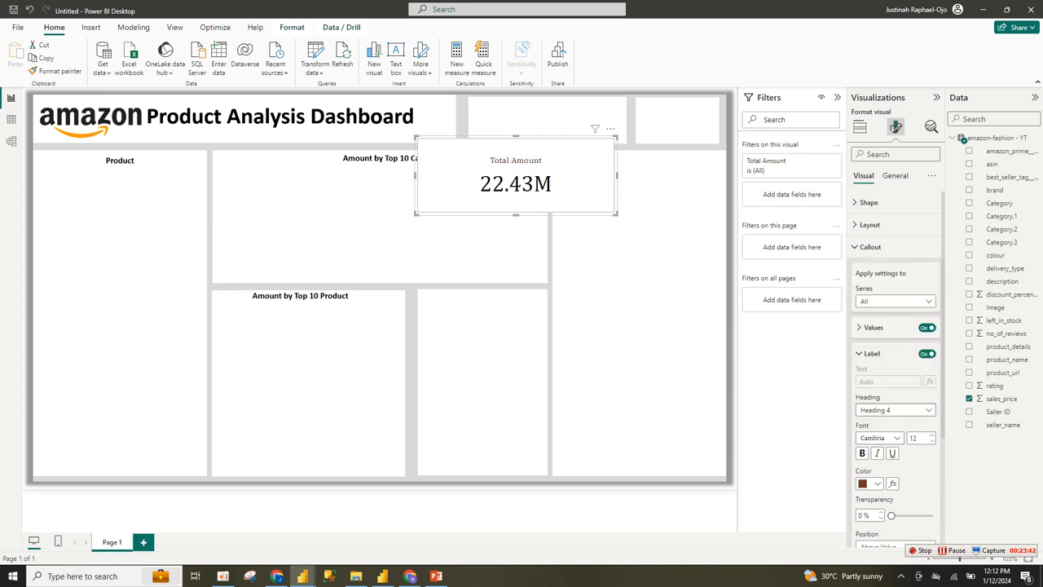
{"action": "left_click", "coordinate": [862, 452]}
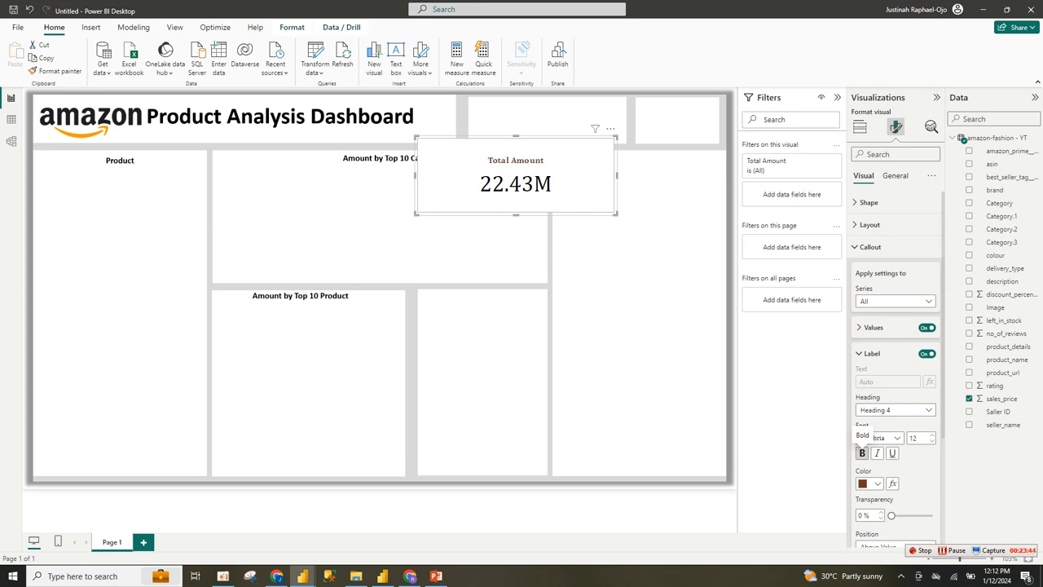
Make the callout value of the Total Amount card bold
{"action": "left_click", "coordinate": [870, 353]}
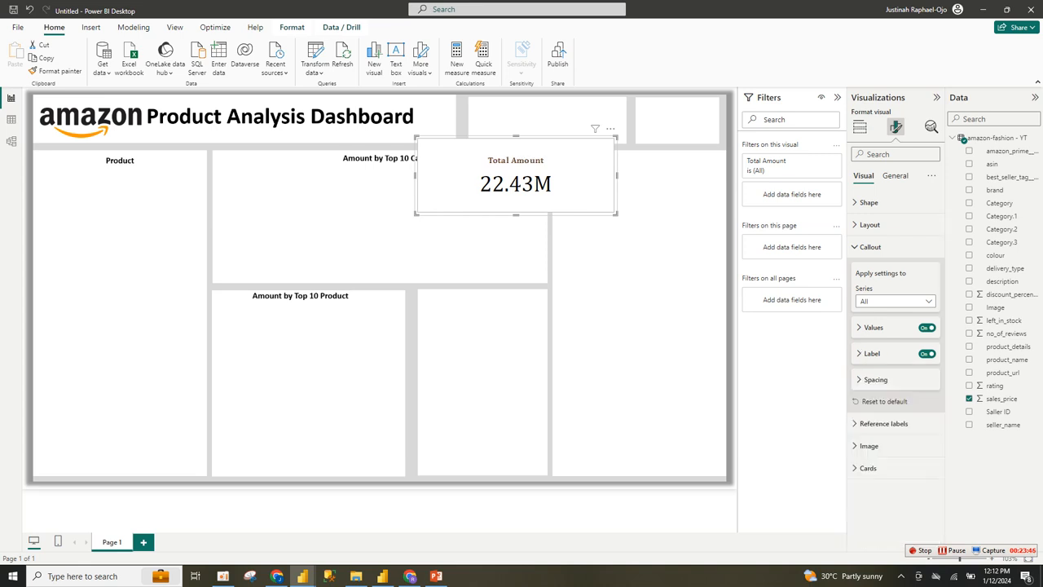
{"action": "left_click", "coordinate": [872, 327]}
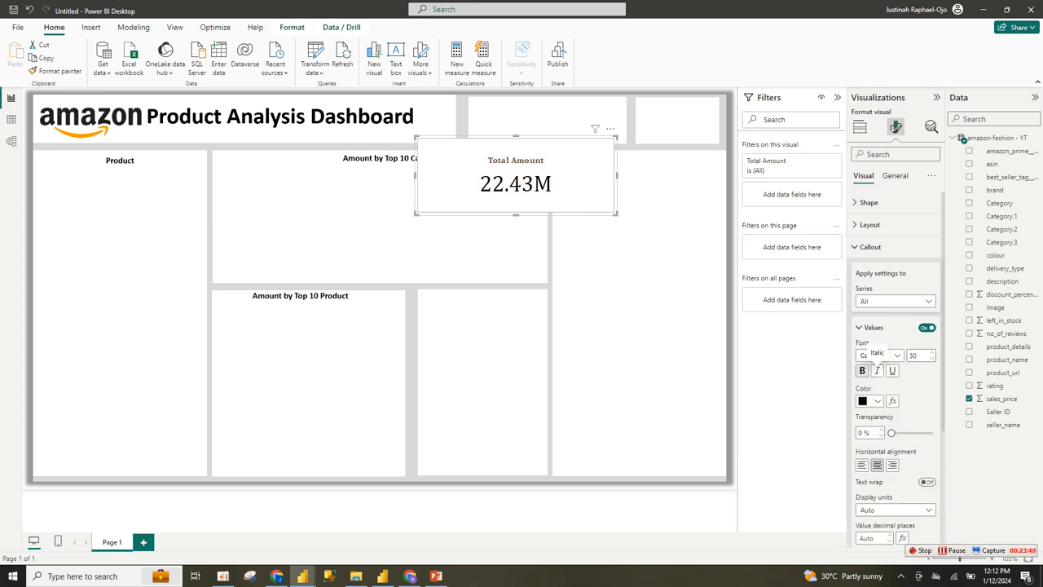
{"action": "left_click", "coordinate": [862, 370]}
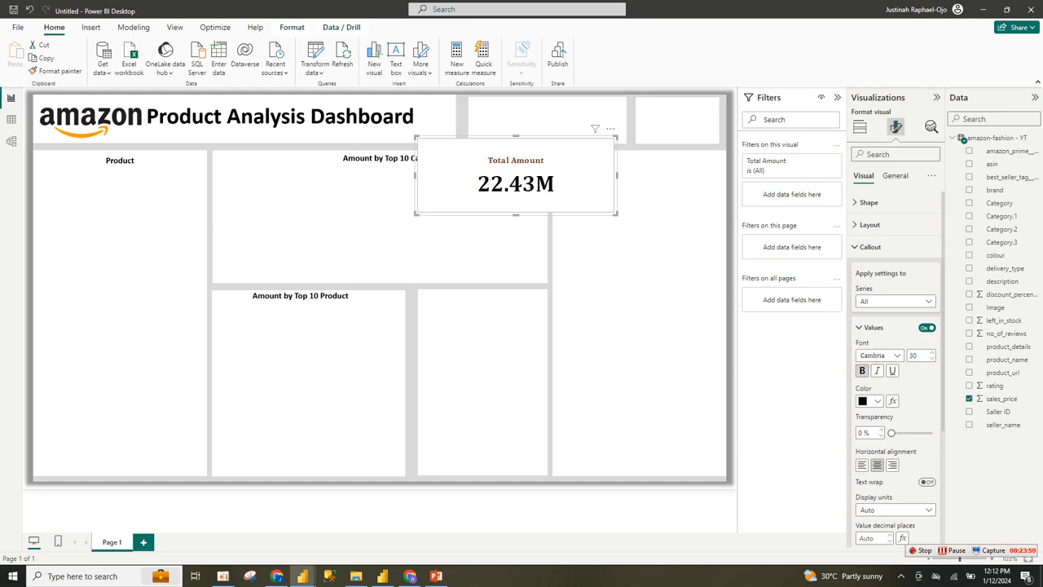
Set the callout value's display units to None and its decimal places to 0
{"action": "mouse_move", "coordinate": [302, 576]}
{"action": "scroll", "coordinate": [896, 367], "scroll_direction": "down", "scroll_amount": 4}
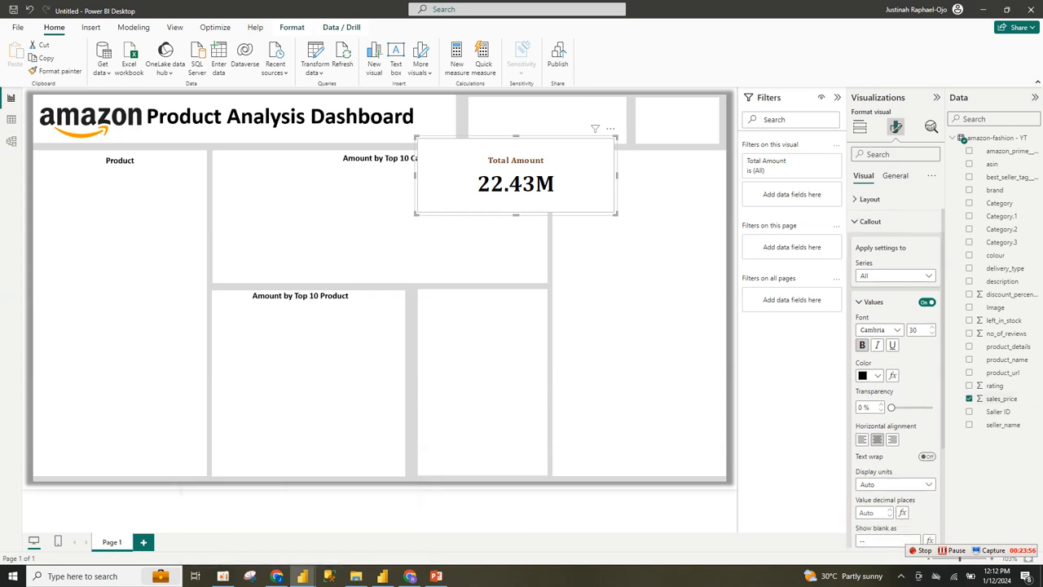
{"action": "left_click", "coordinate": [896, 358]}
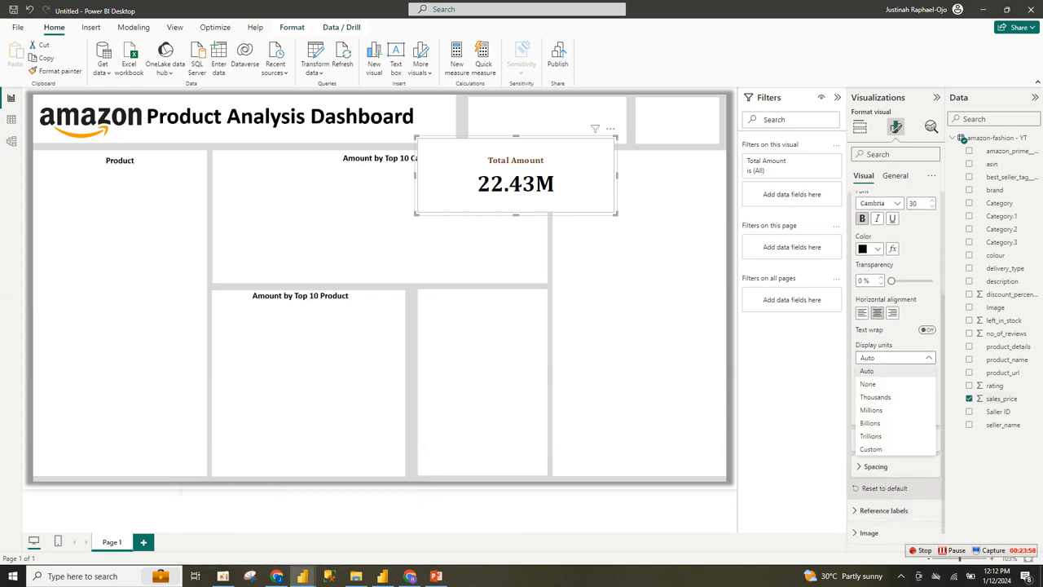
{"action": "left_click", "coordinate": [895, 383]}
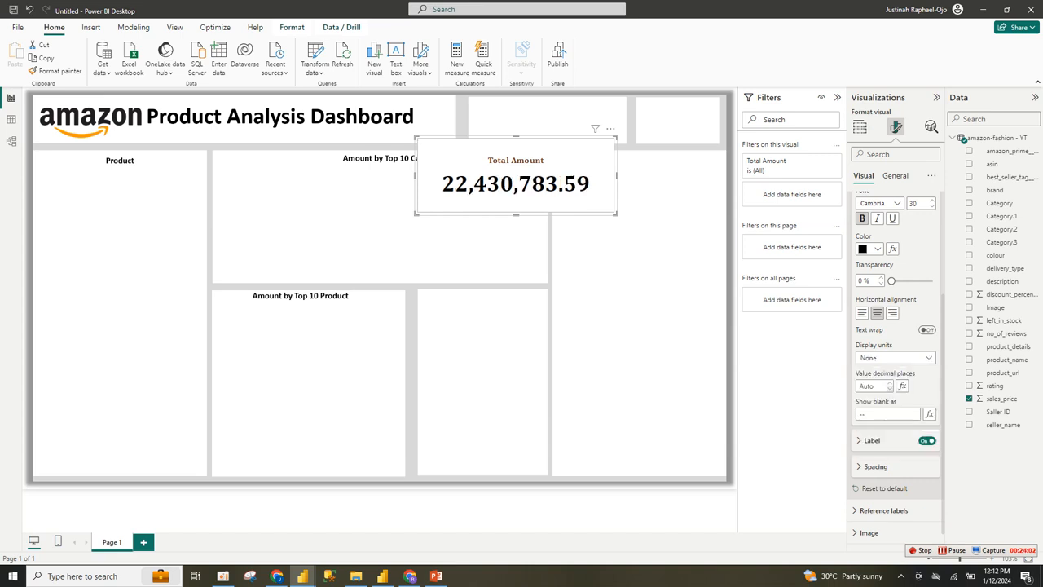
{"action": "type", "text": "0"}
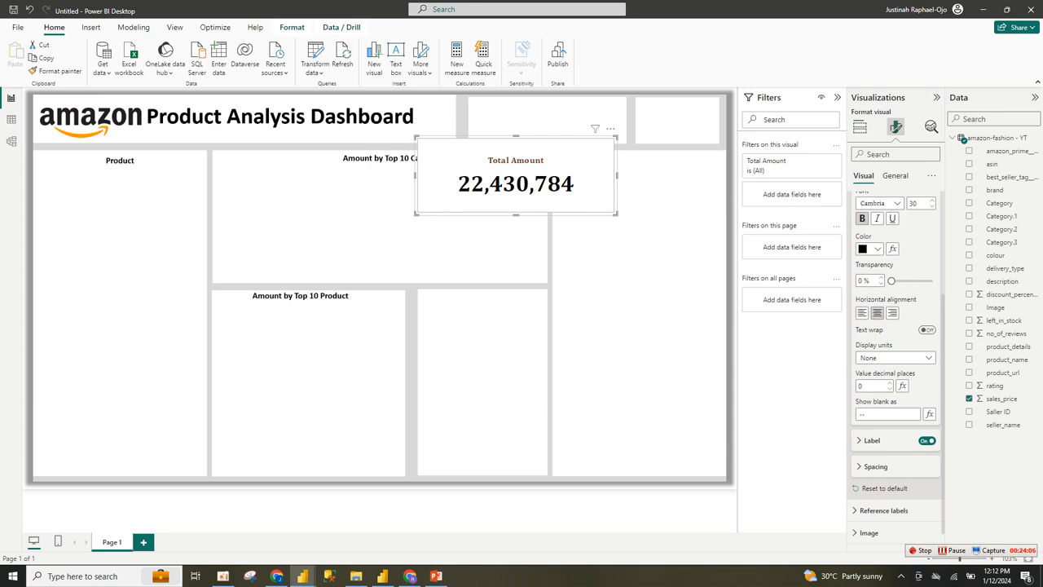
Turn off the fill and the border of the Total Amount card
{"action": "scroll", "coordinate": [896, 487], "scroll_direction": "up", "scroll_amount": 5}
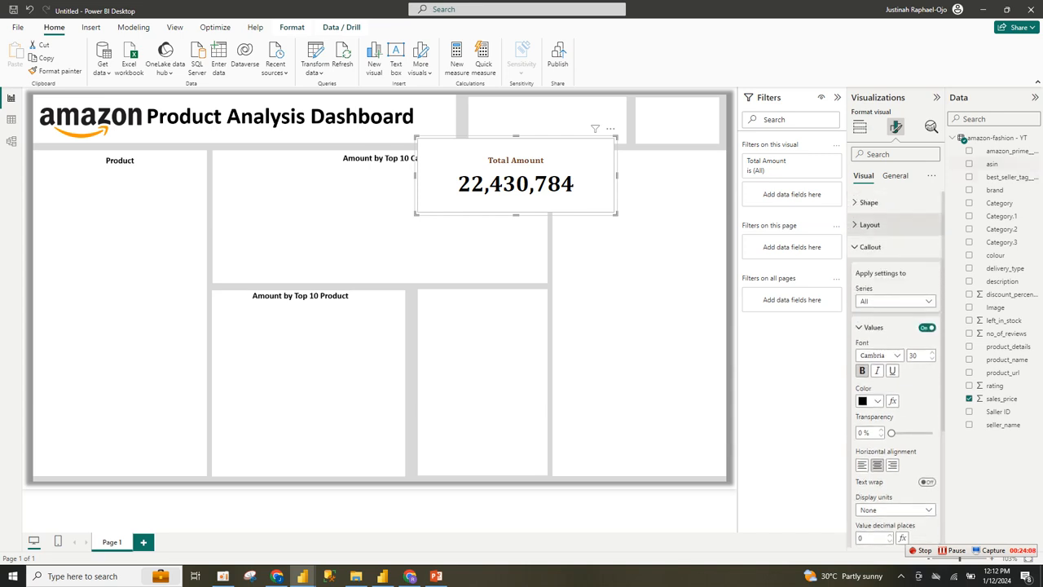
{"action": "left_click", "coordinate": [870, 246]}
{"action": "left_click", "coordinate": [867, 313]}
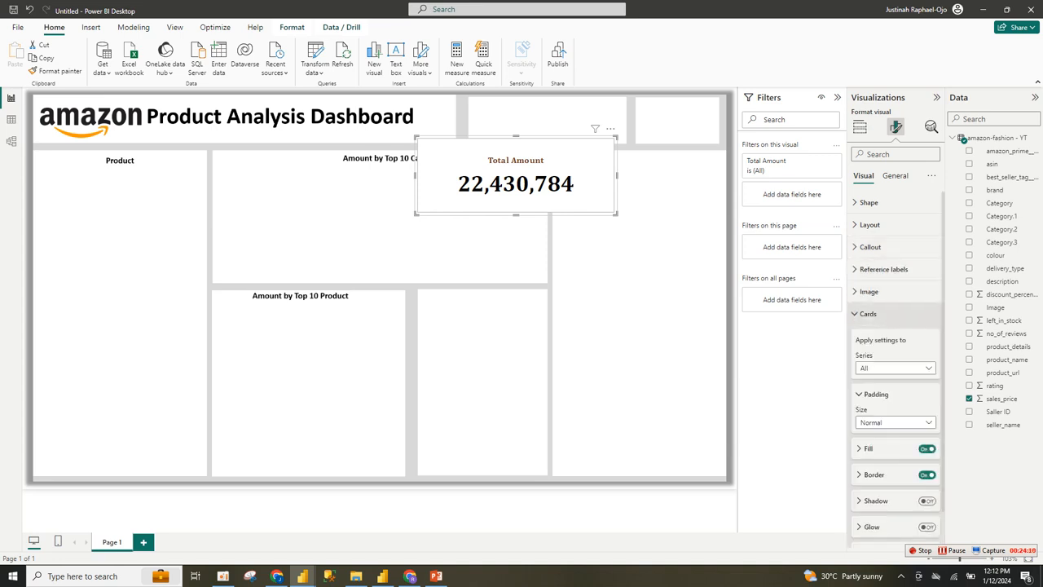
{"action": "left_click", "coordinate": [927, 448]}
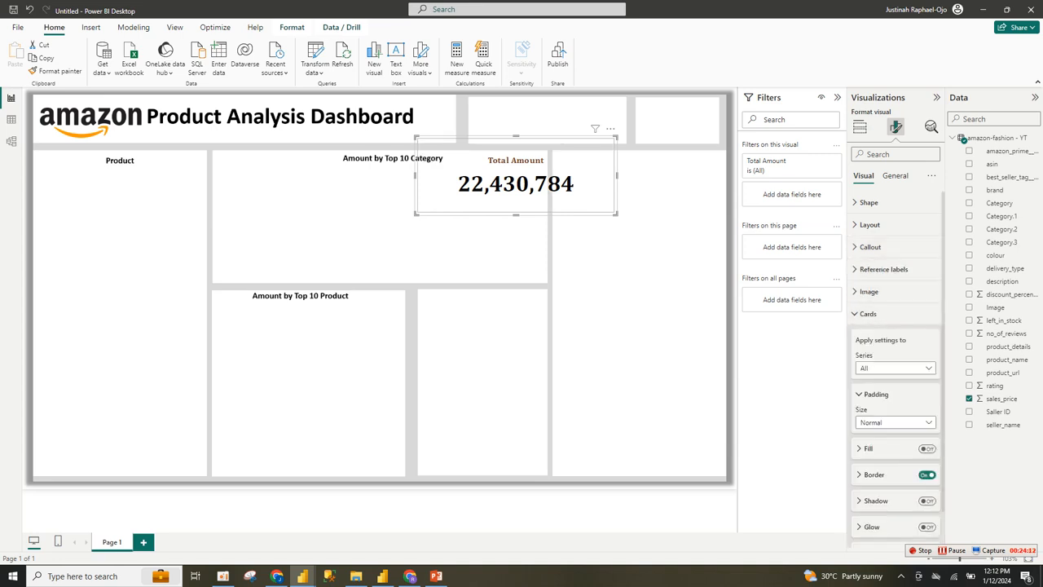
{"action": "left_click", "coordinate": [926, 474]}
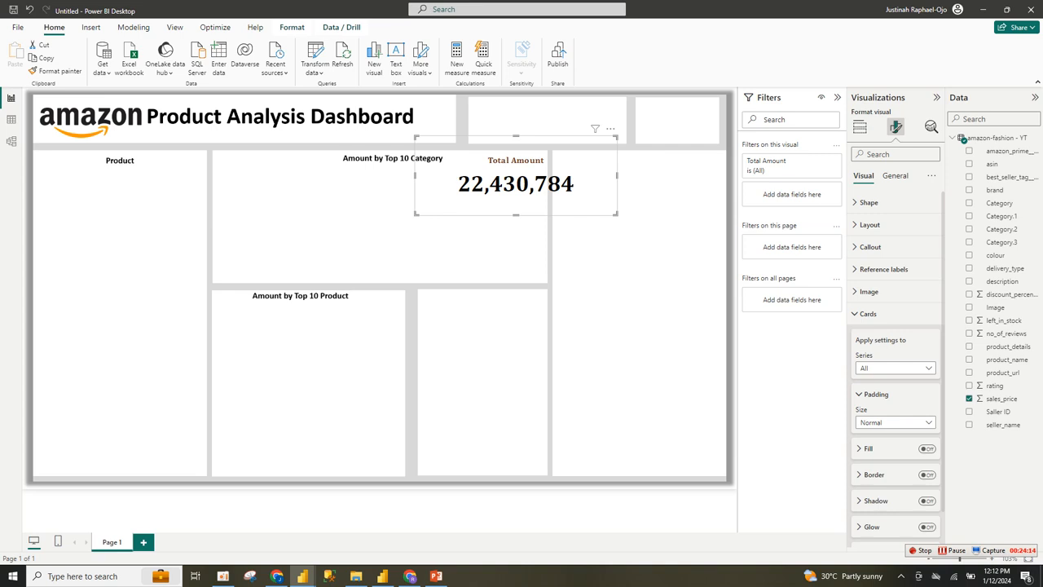
Move the Total Amount card into the wider white box beside the dashboard title and shrink it to fit
{"action": "left_click_drag", "start_coordinate": [516, 184], "coordinate": [546, 135]}
{"action": "left_click_drag", "start_coordinate": [647, 166], "coordinate": [630, 147]}
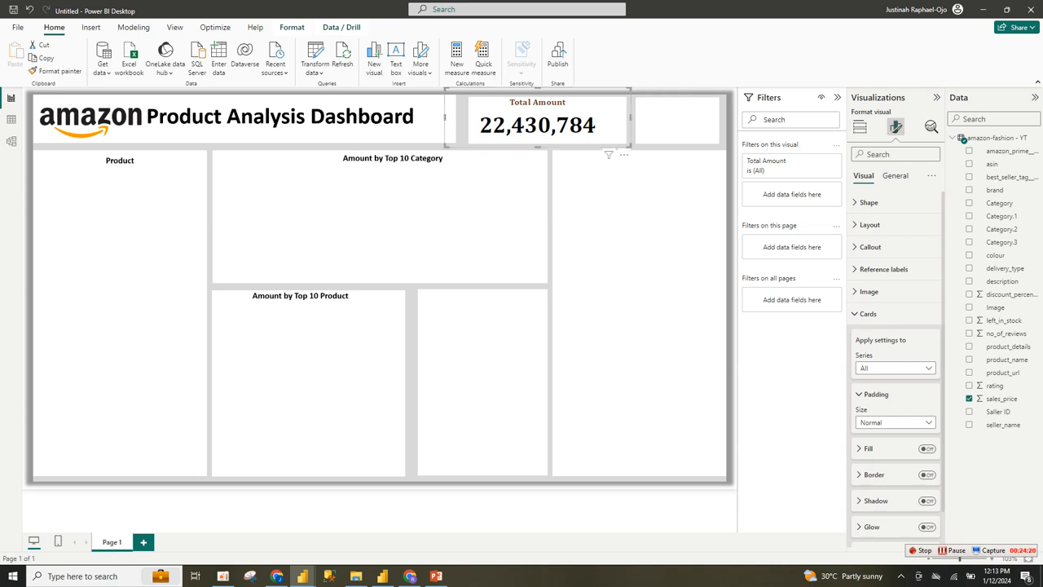
{"action": "left_click_drag", "start_coordinate": [445, 117], "coordinate": [456, 118]}
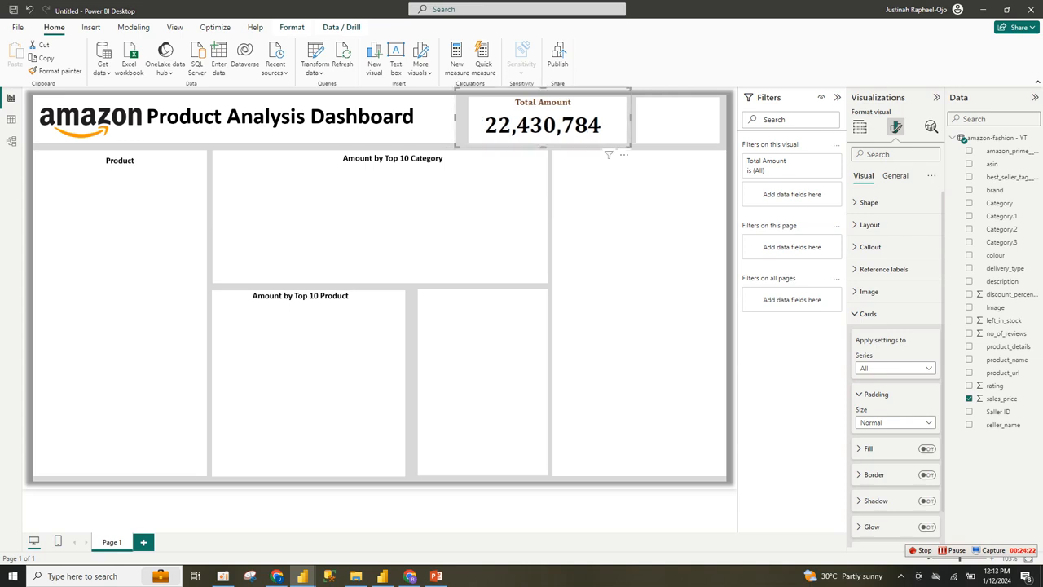
{"action": "left_click_drag", "start_coordinate": [545, 127], "coordinate": [547, 127]}
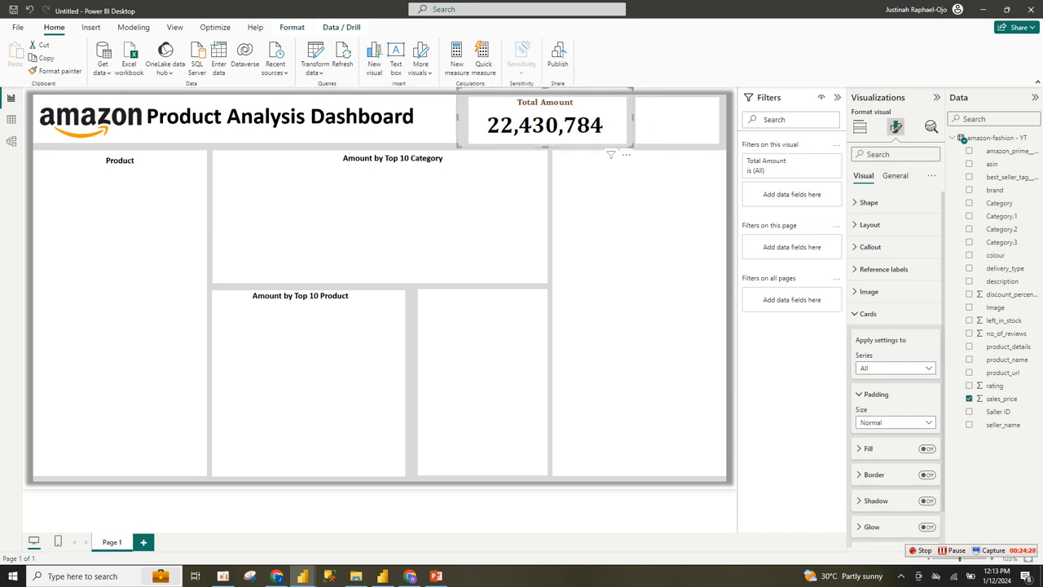
Duplicate the Total Amount card and place the copy in the open area below the header boxes
{"action": "key", "text": "ctrl+c"}
{"action": "key", "text": "ctrl+v"}
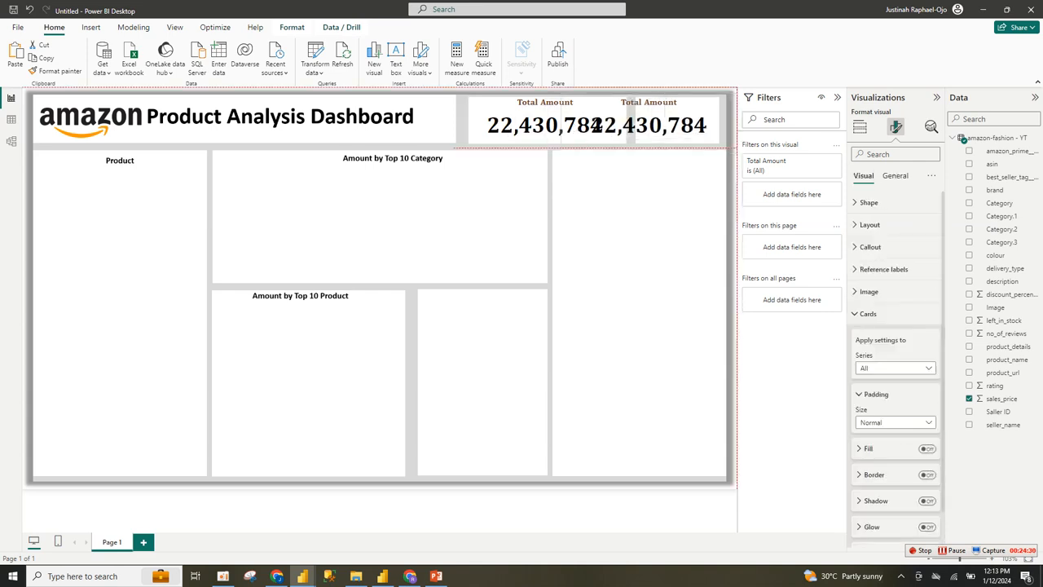
{"action": "left_click_drag", "start_coordinate": [649, 119], "coordinate": [621, 218]}
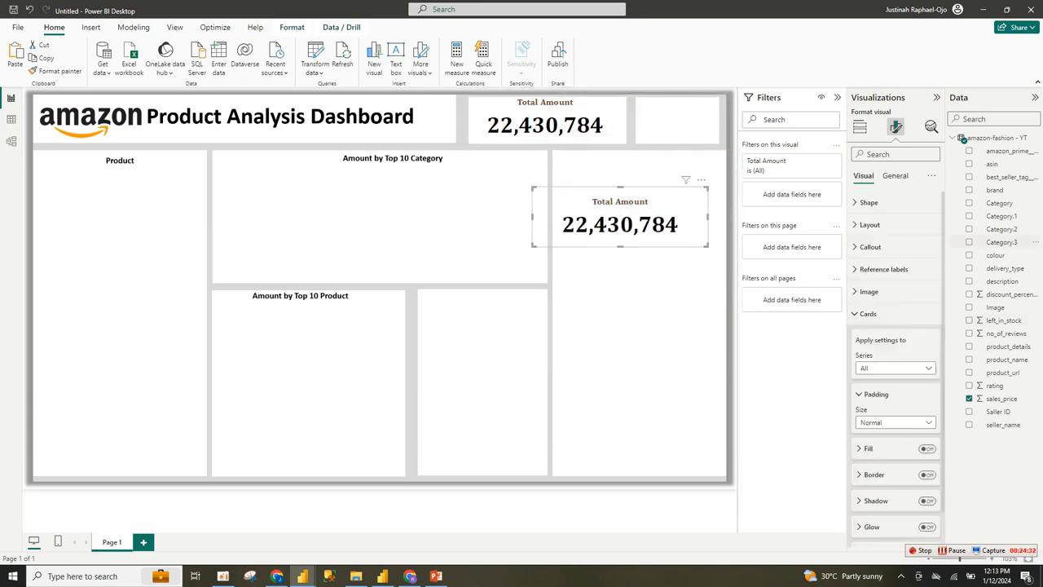
Replace the duplicated card's Total Amount field with Category, summarised as Count (Distinct)
{"action": "left_click", "coordinate": [859, 126]}
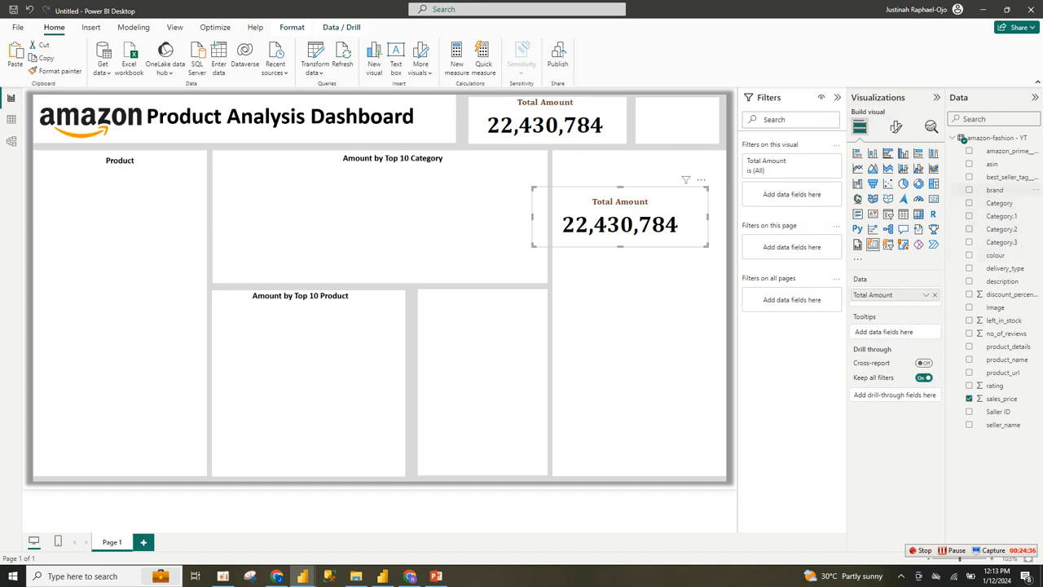
{"action": "left_click_drag", "start_coordinate": [1000, 203], "coordinate": [896, 308]}
{"action": "left_click", "coordinate": [934, 295]}
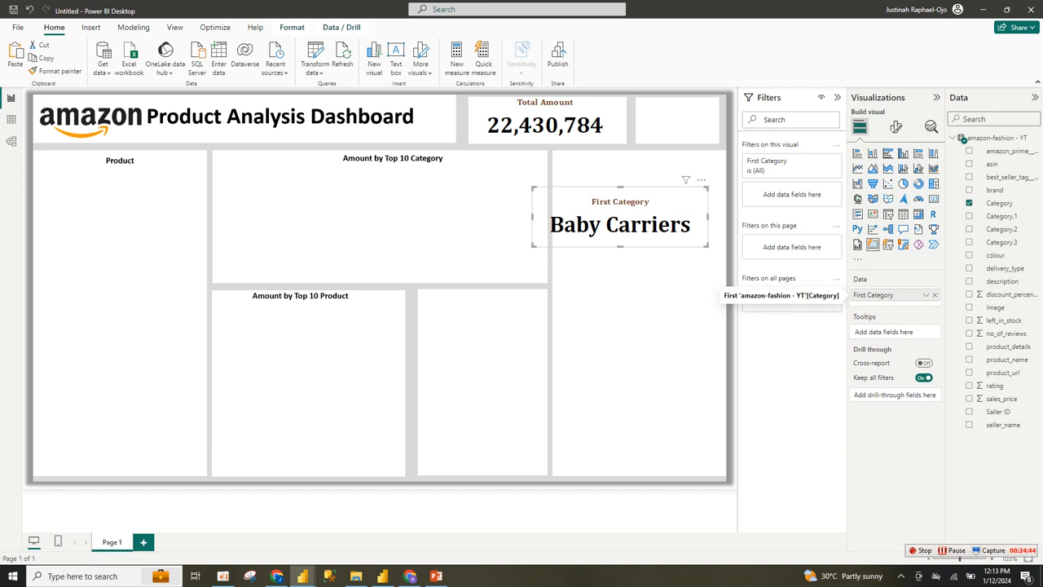
{"action": "left_click", "coordinate": [925, 295]}
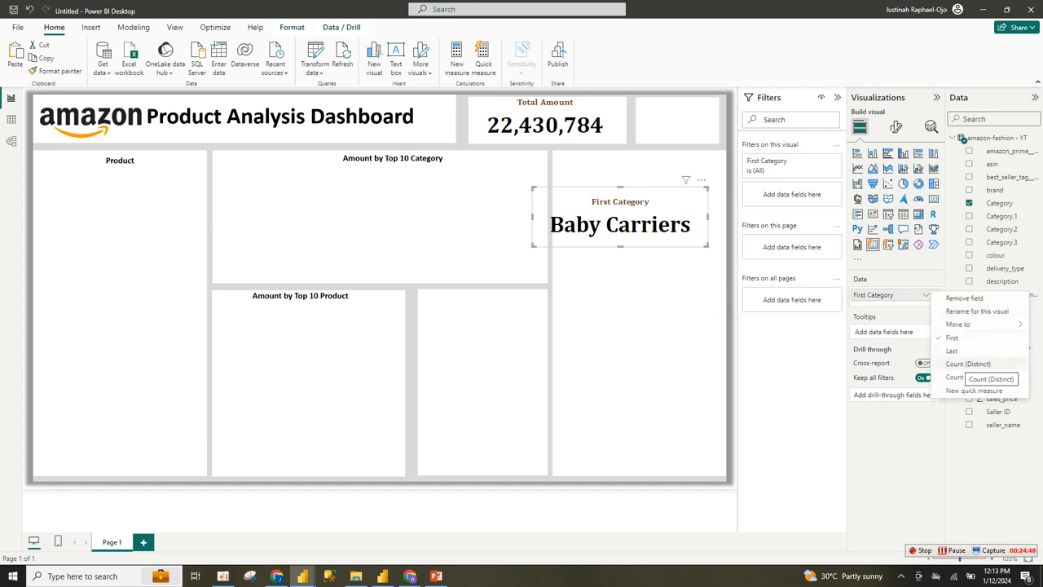
{"action": "left_click", "coordinate": [955, 377]}
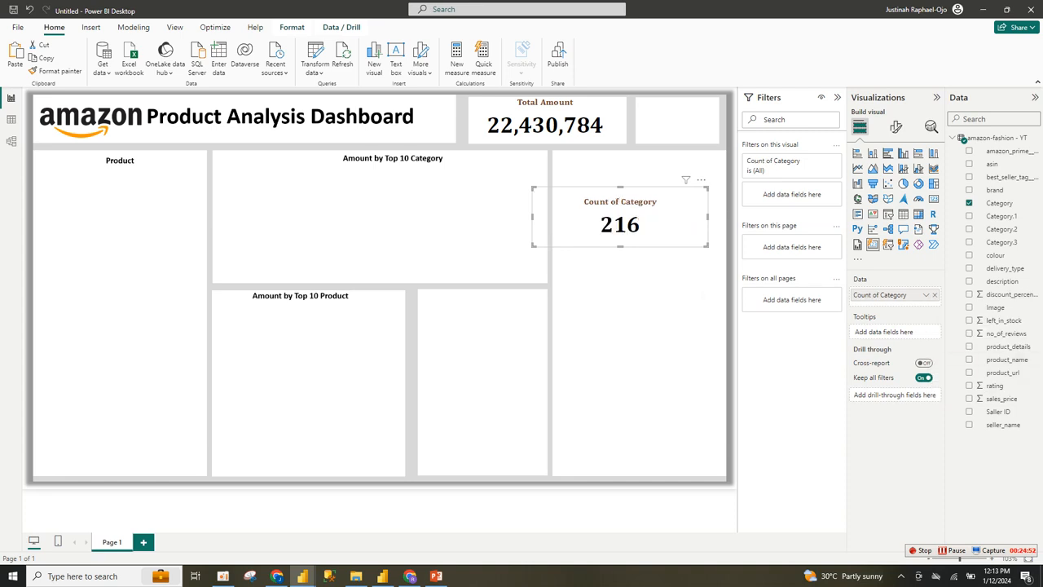
{"action": "double_click", "coordinate": [880, 295]}
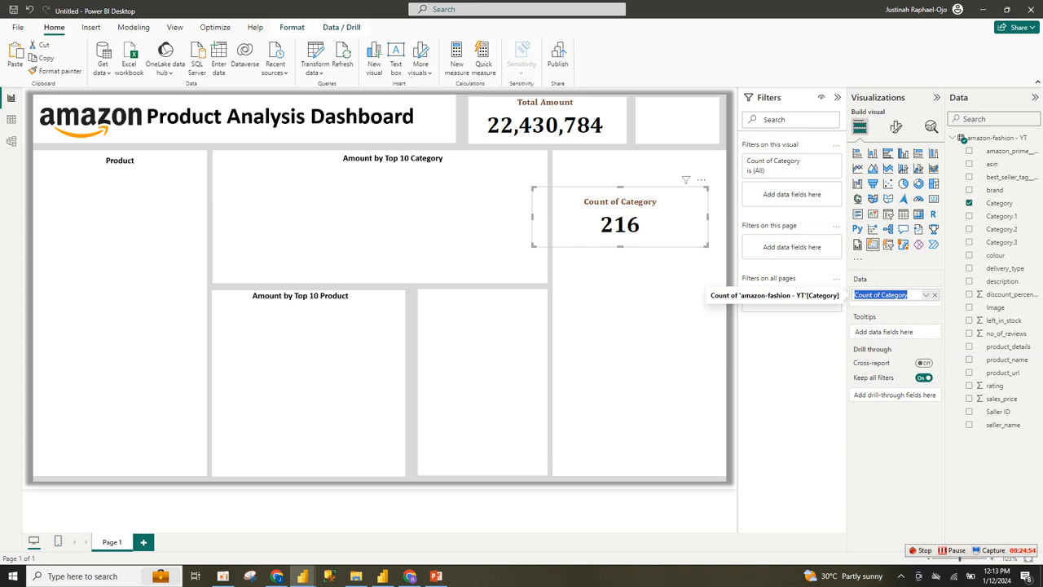
{"action": "left_click", "coordinate": [925, 295]}
{"action": "left_click", "coordinate": [985, 309]}
{"action": "left_click", "coordinate": [925, 295]}
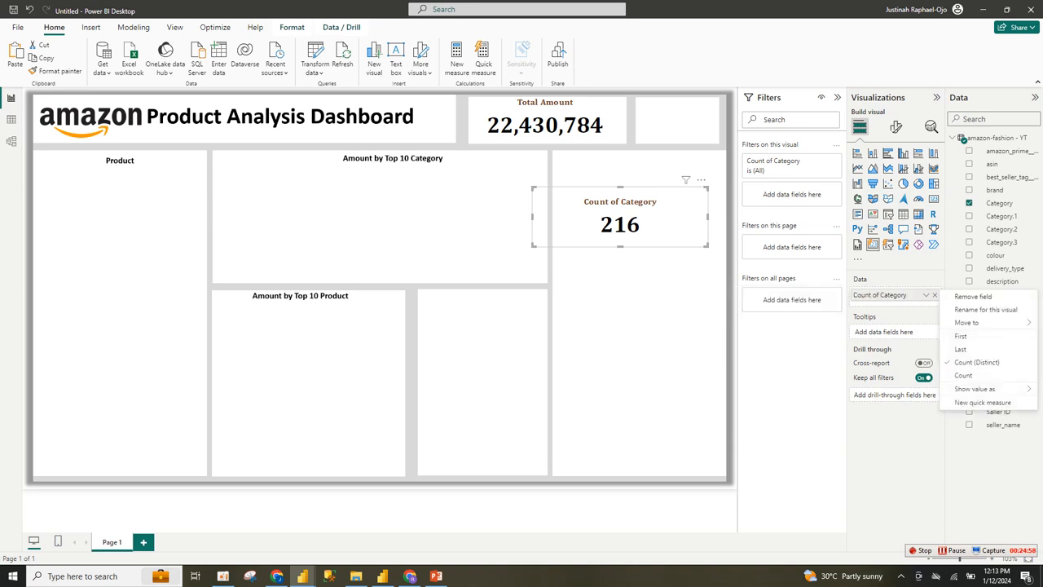
{"action": "left_click", "coordinate": [925, 295]}
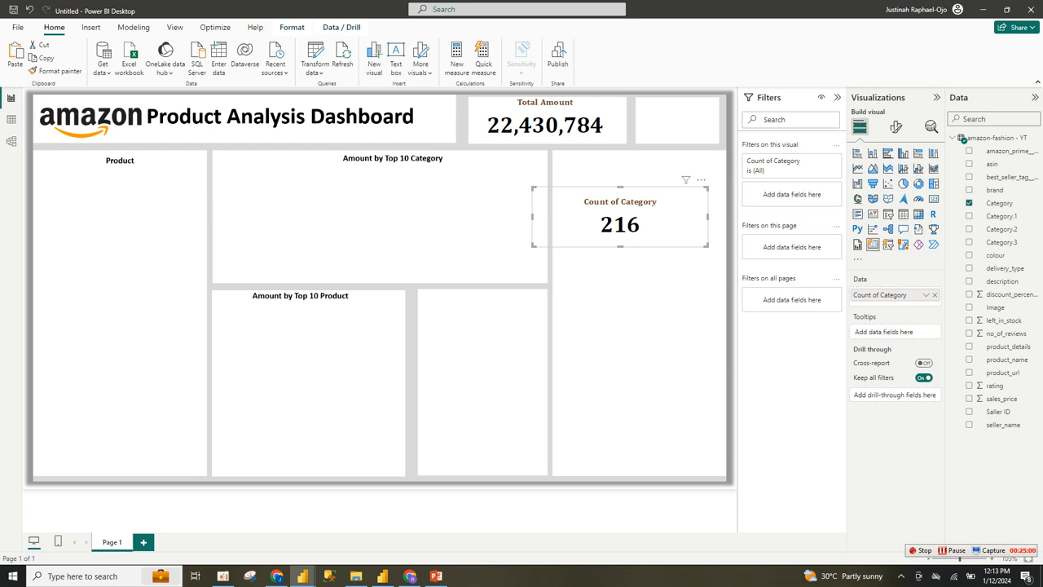
Rename the Count of Category field on the selected card to Category
{"action": "double_click", "coordinate": [881, 295]}
{"action": "left_click", "coordinate": [881, 295]}
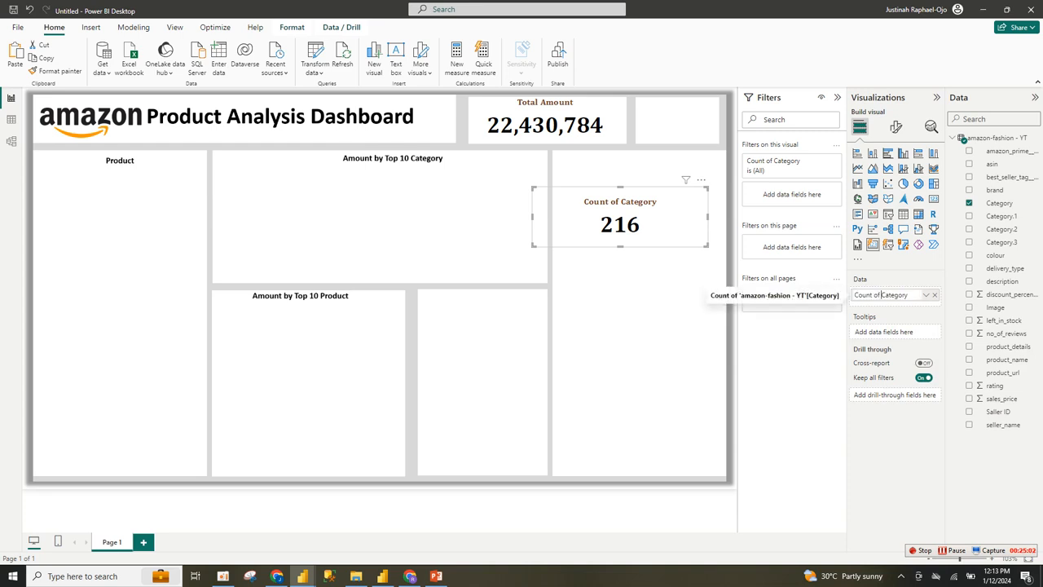
{"action": "key", "text": "BackSpace"}
{"action": "key", "text": "BackSpace"}
{"action": "key", "text": "BackSpace"}
{"action": "key", "text": "BackSpace"}
{"action": "key", "text": "BackSpace"}
{"action": "key", "text": "BackSpace"}
{"action": "key", "text": "BackSpace"}
{"action": "key", "text": "BackSpace"}
{"action": "key", "text": "BackSpace"}
{"action": "key", "text": "Return"}
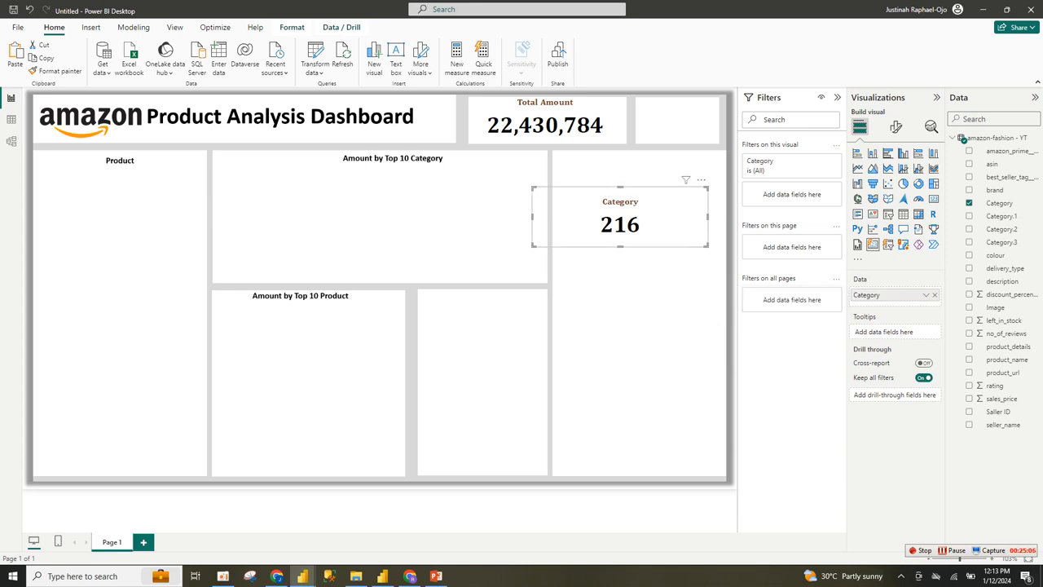
Shrink the Category card and fit it into the small white box beside Total Amount, aligning its label and value with that card
{"action": "left_click_drag", "start_coordinate": [707, 245], "coordinate": [677, 118]}
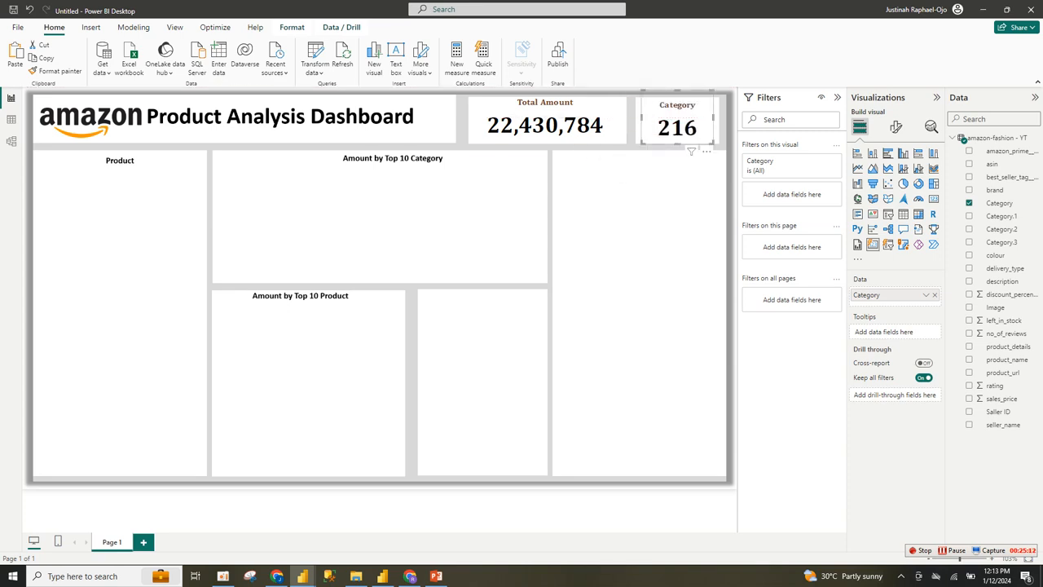
{"action": "scroll", "coordinate": [380, 308], "scroll_direction": "up", "scroll_amount": 5}
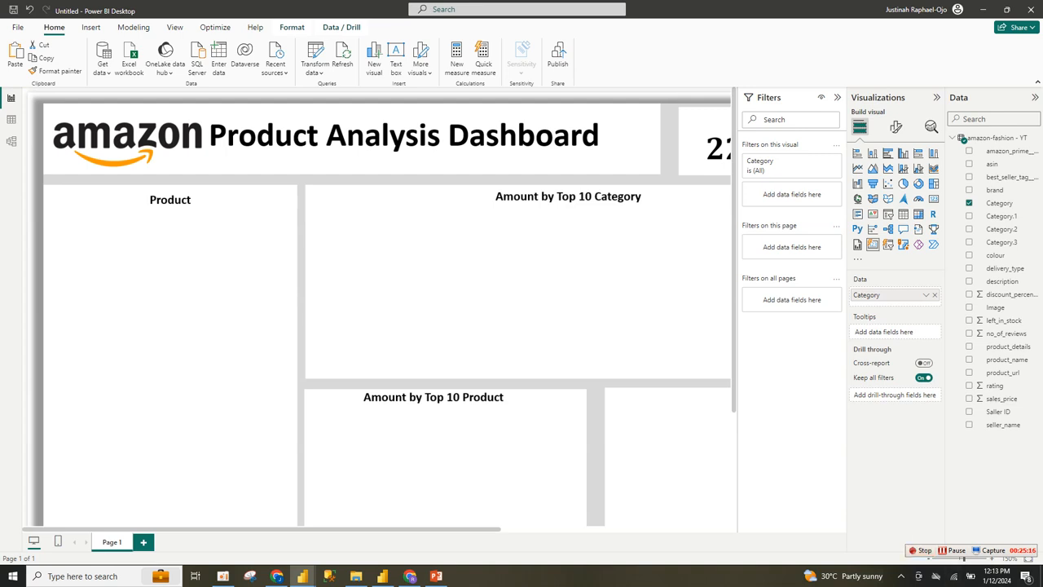
{"action": "scroll", "coordinate": [380, 308], "scroll_direction": "down", "scroll_amount": 3}
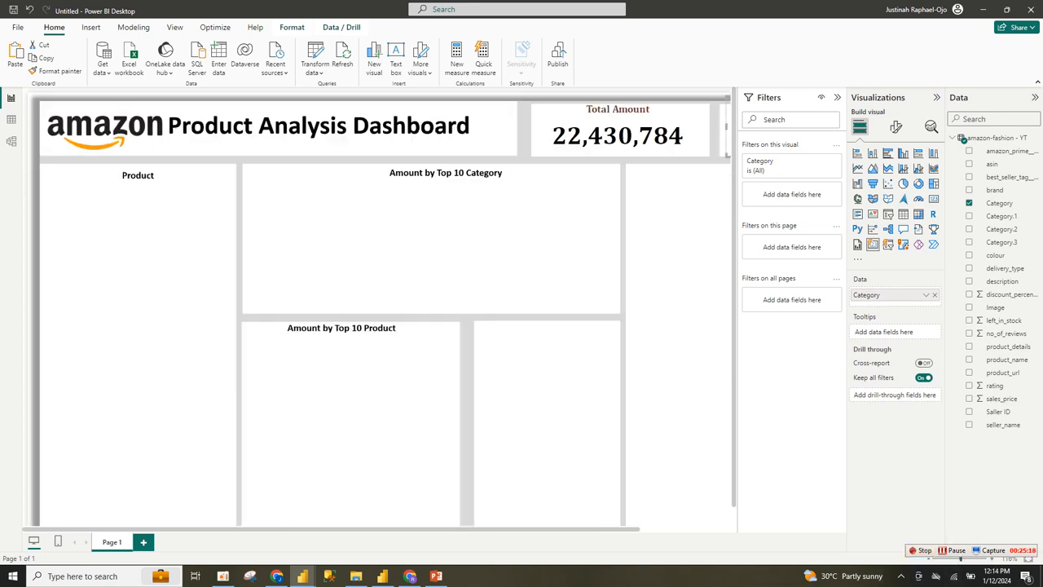
{"action": "left_click_drag", "start_coordinate": [961, 559], "coordinate": [958, 559]}
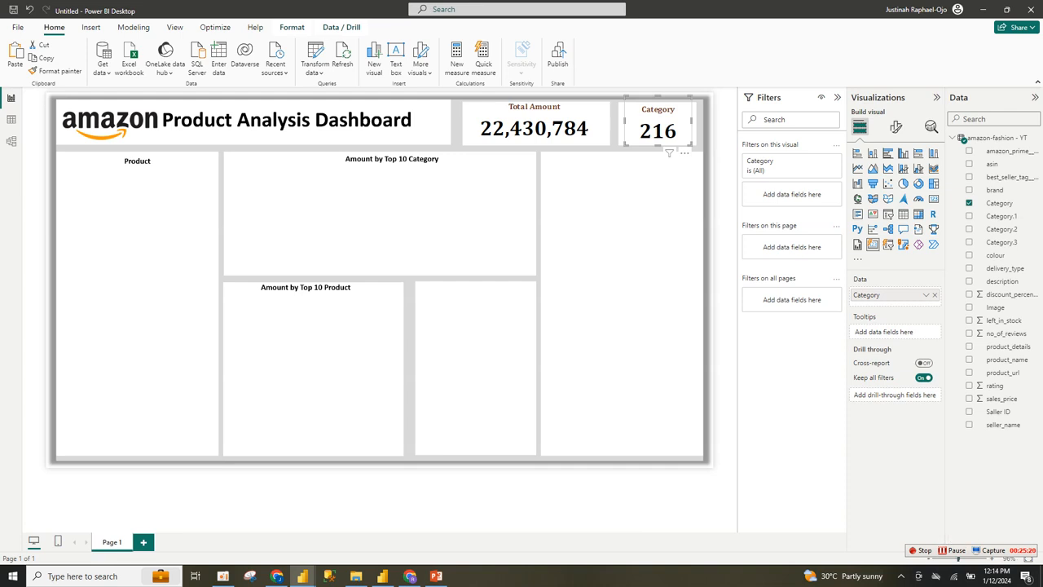
{"action": "left_click", "coordinate": [991, 559]}
{"action": "left_click", "coordinate": [992, 559]}
{"action": "left_click", "coordinate": [992, 559]}
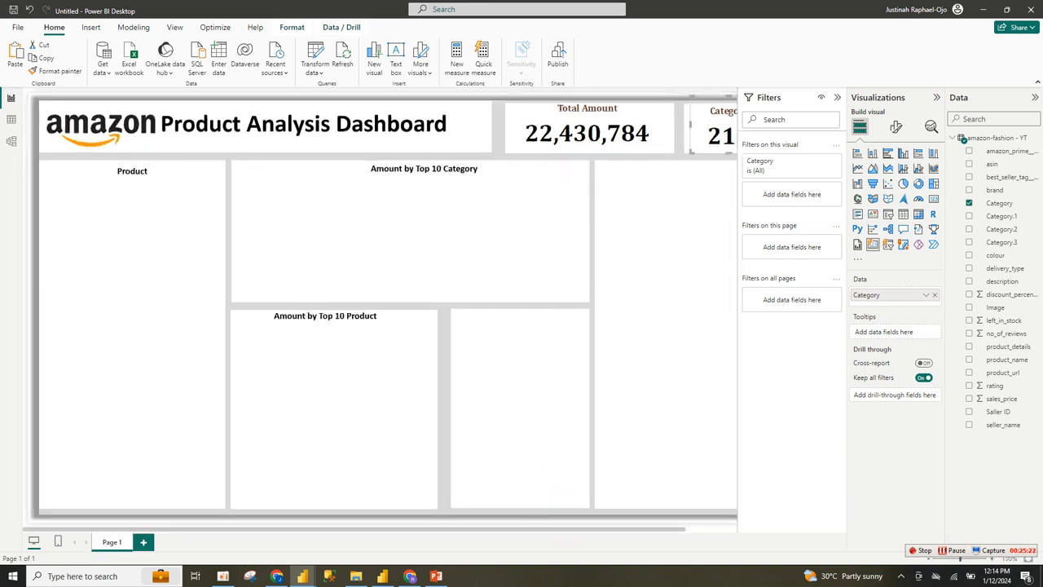
{"action": "left_click", "coordinate": [837, 97]}
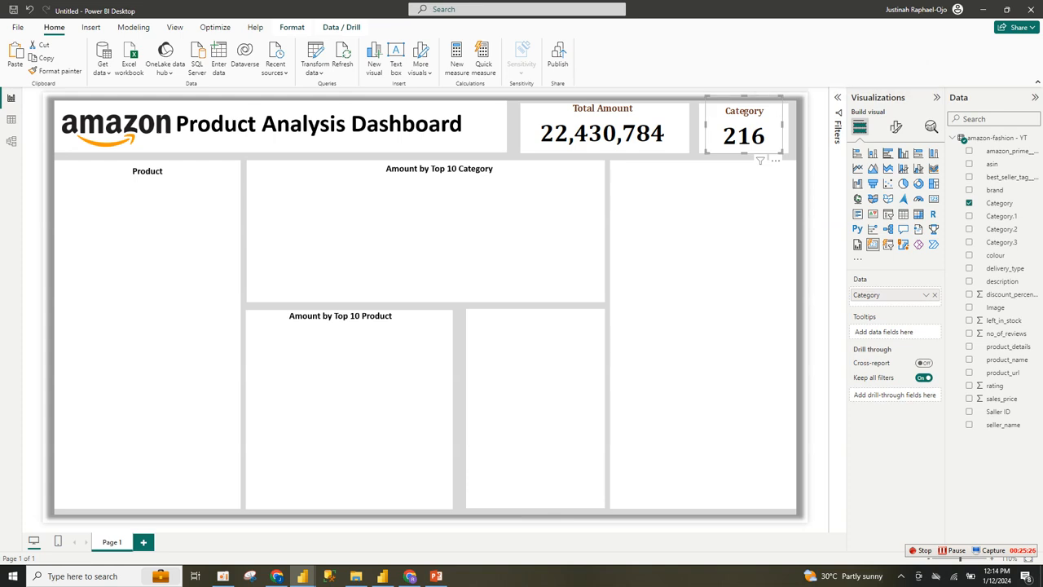
{"action": "left_click_drag", "start_coordinate": [744, 136], "coordinate": [743, 134]}
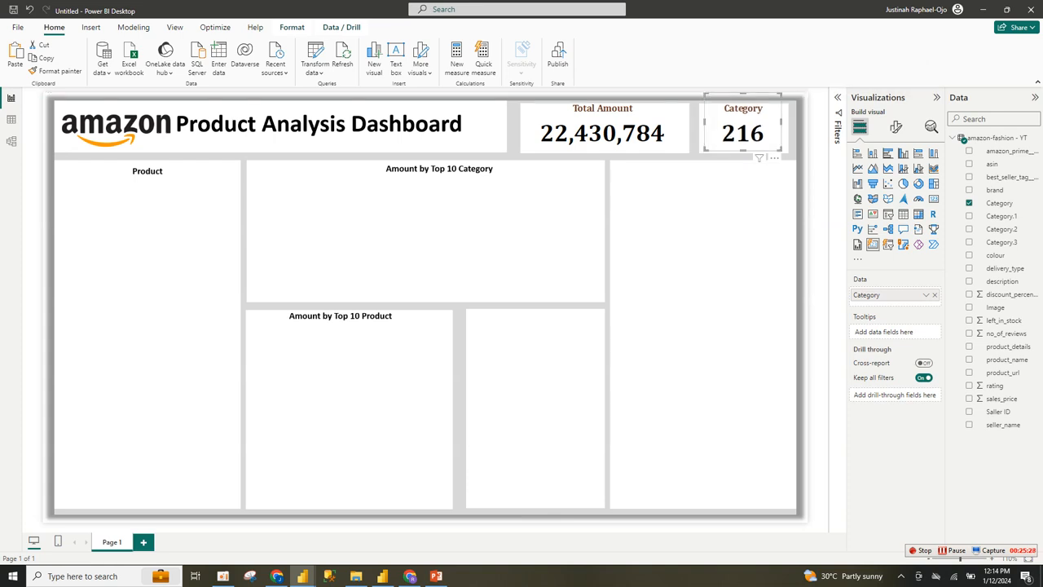
Place a widened copy of the Category card in the empty box beside Amount by Top 10 Product, consulting the finished amazon report for layout
{"action": "key", "text": "ctrl+v"}
{"action": "left_click_drag", "start_coordinate": [743, 133], "coordinate": [520, 341]}
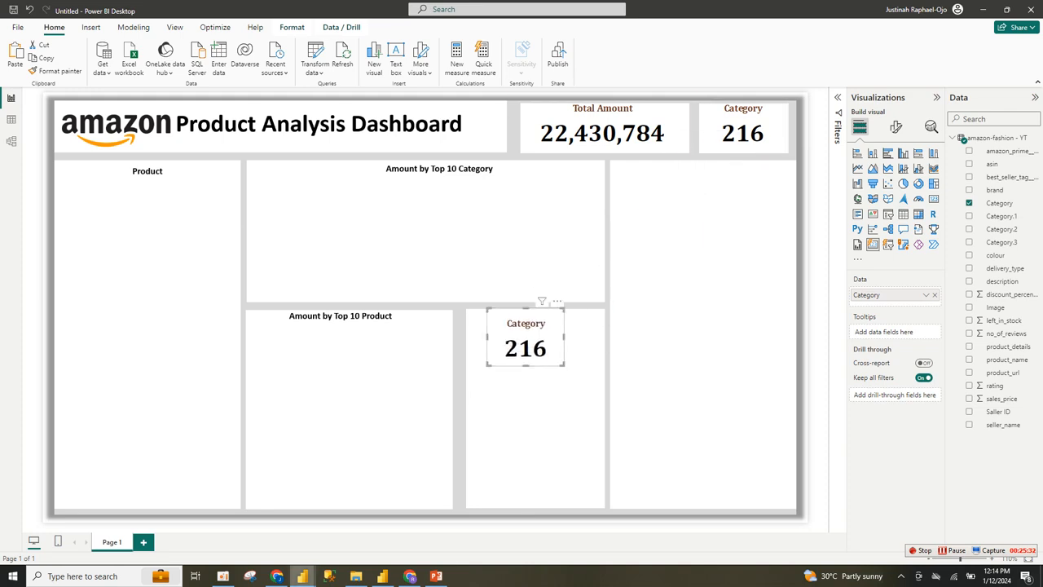
{"action": "mouse_move", "coordinate": [302, 576]}
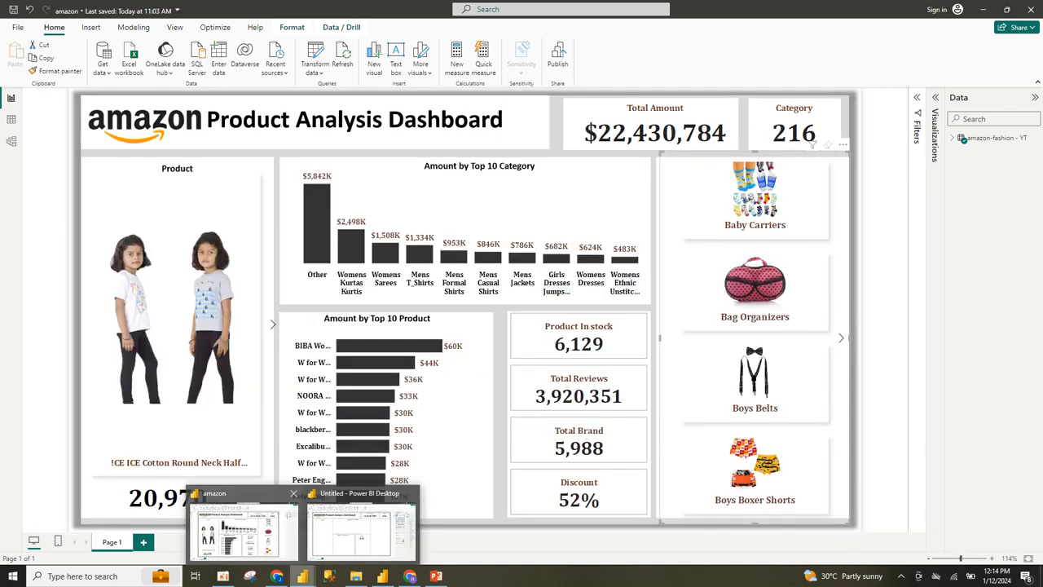
{"action": "left_click", "coordinate": [225, 527]}
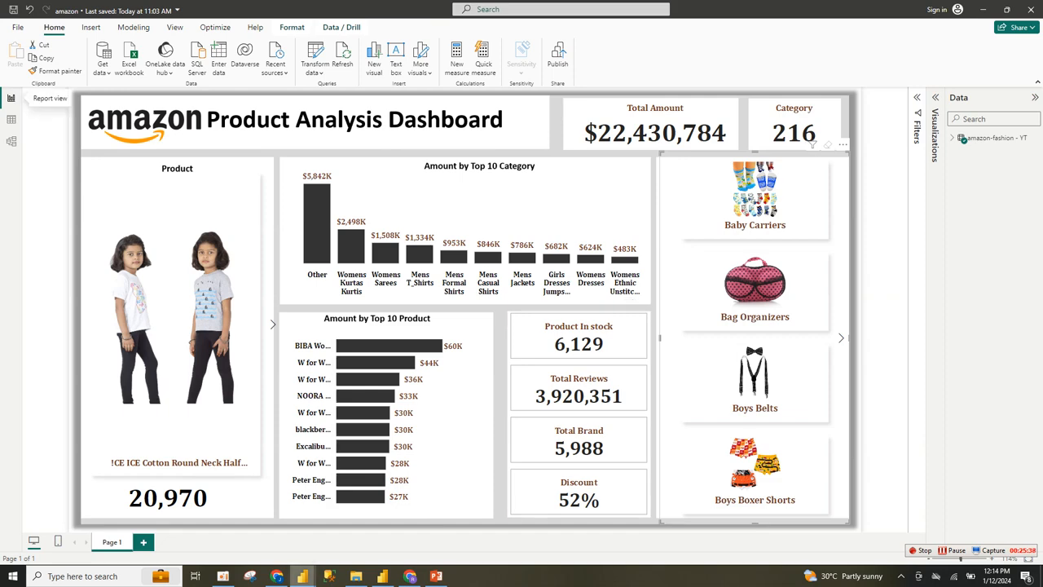
{"action": "mouse_move", "coordinate": [302, 576]}
{"action": "left_click", "coordinate": [366, 526]}
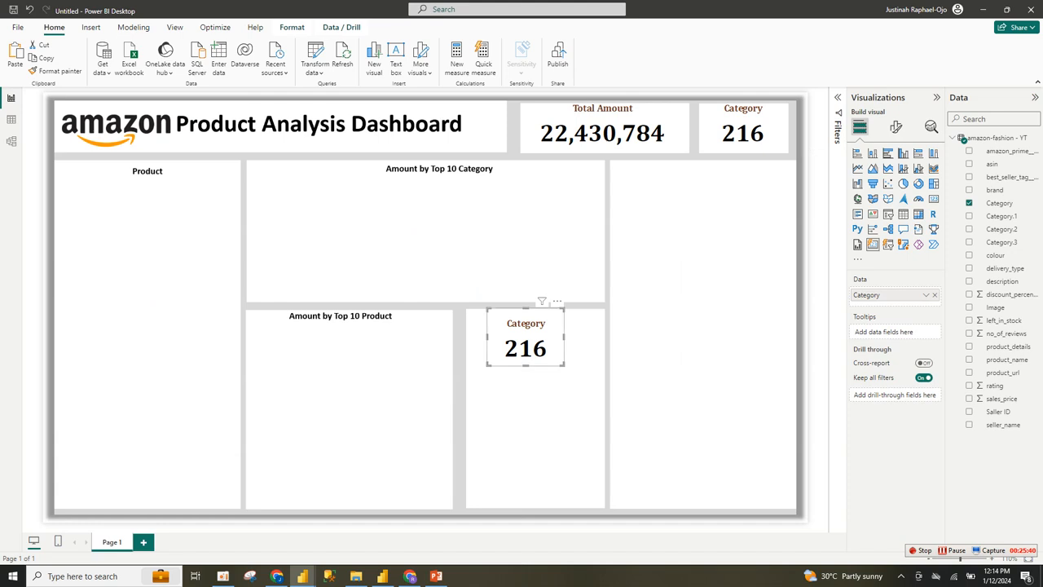
{"action": "left_click_drag", "start_coordinate": [564, 336], "coordinate": [597, 336]}
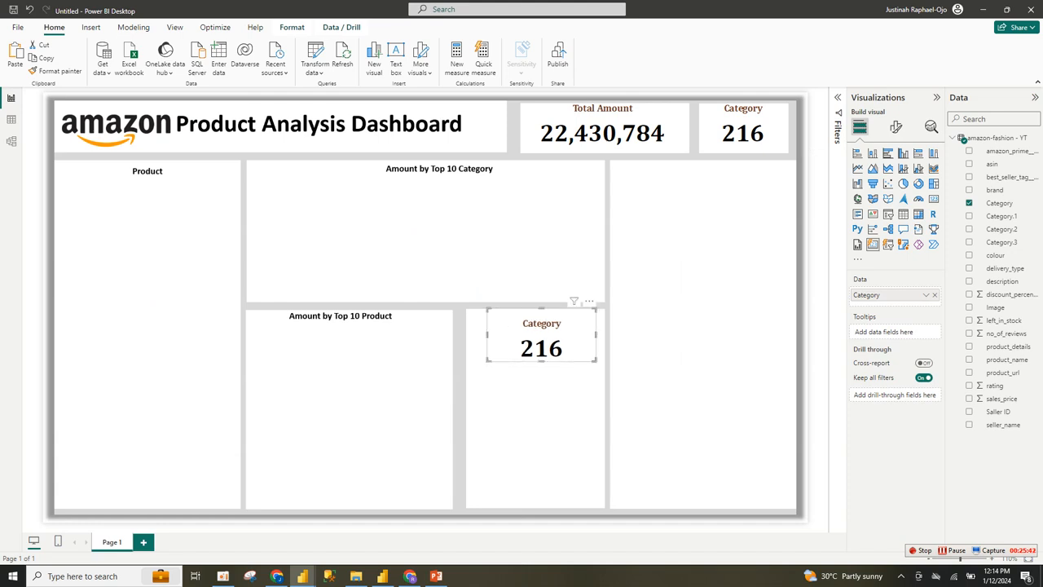
Replace the copied card's Category field with left_in_stock and rename it Product In Stock
{"action": "left_click", "coordinate": [935, 295]}
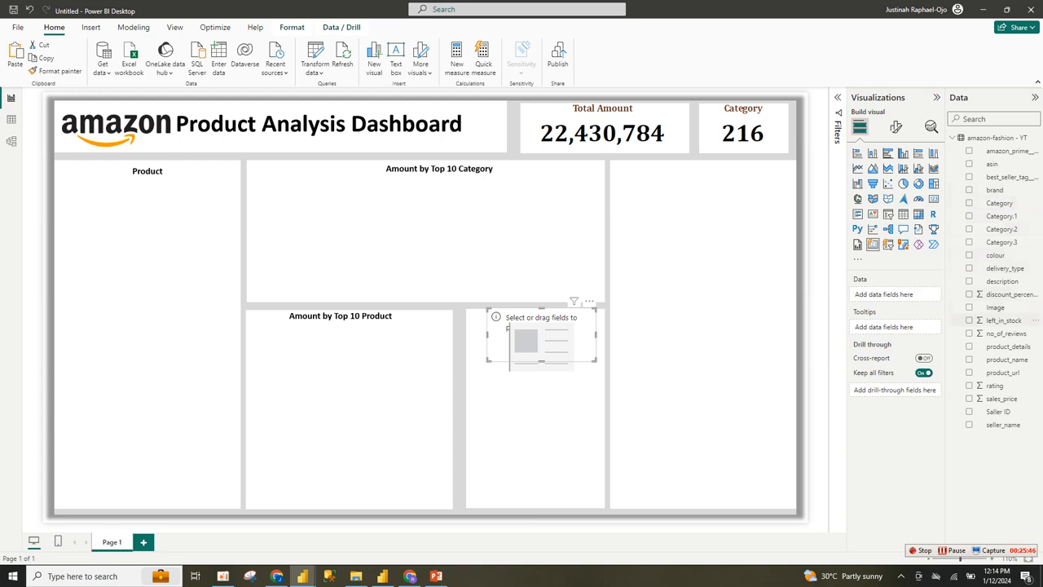
{"action": "left_click", "coordinate": [1004, 320]}
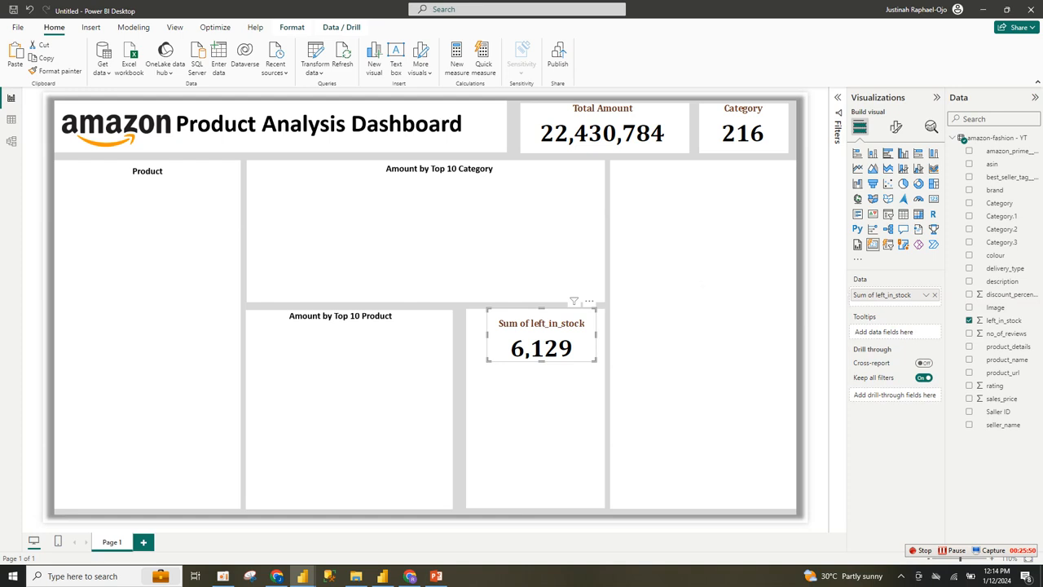
{"action": "double_click", "coordinate": [882, 295]}
{"action": "type", "text": "Product"}
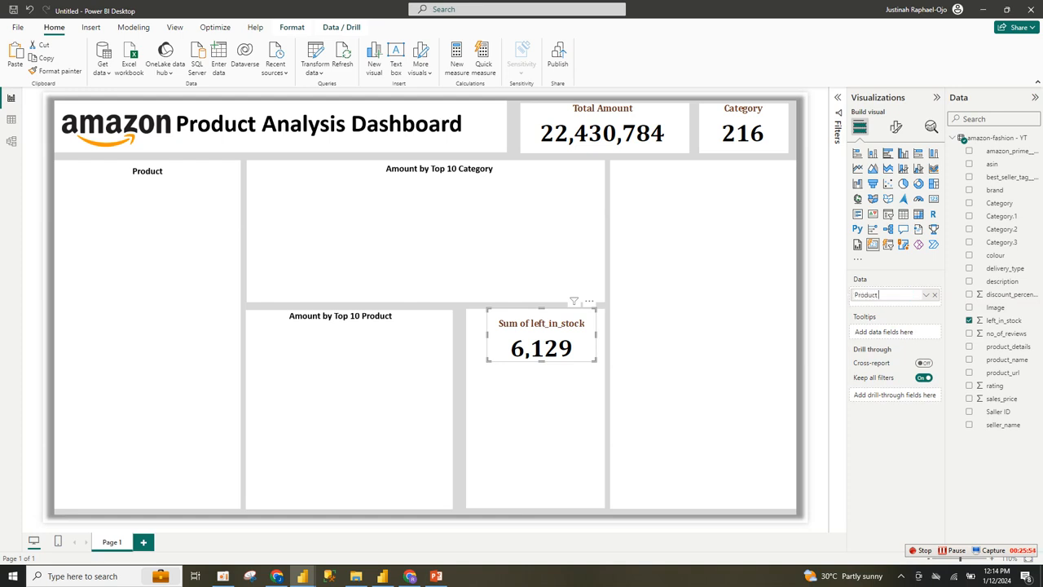
{"action": "type", "text": " In Stock"}
{"action": "key", "text": "Return"}
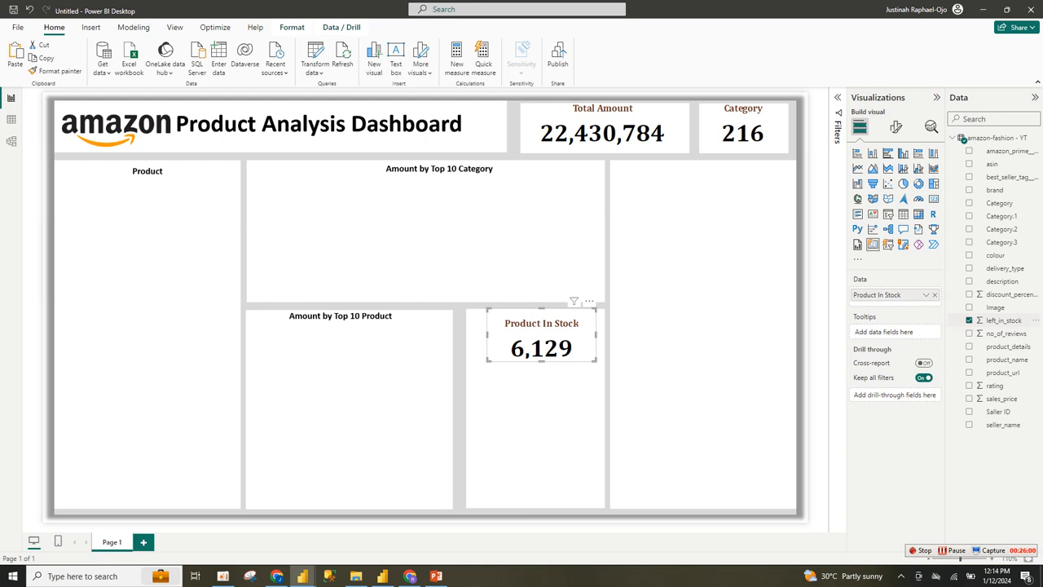
Add no_of_reviews as a second value on the Product In Stock card and rename it Total Reviews
{"action": "left_click_drag", "start_coordinate": [1008, 333], "coordinate": [892, 331]}
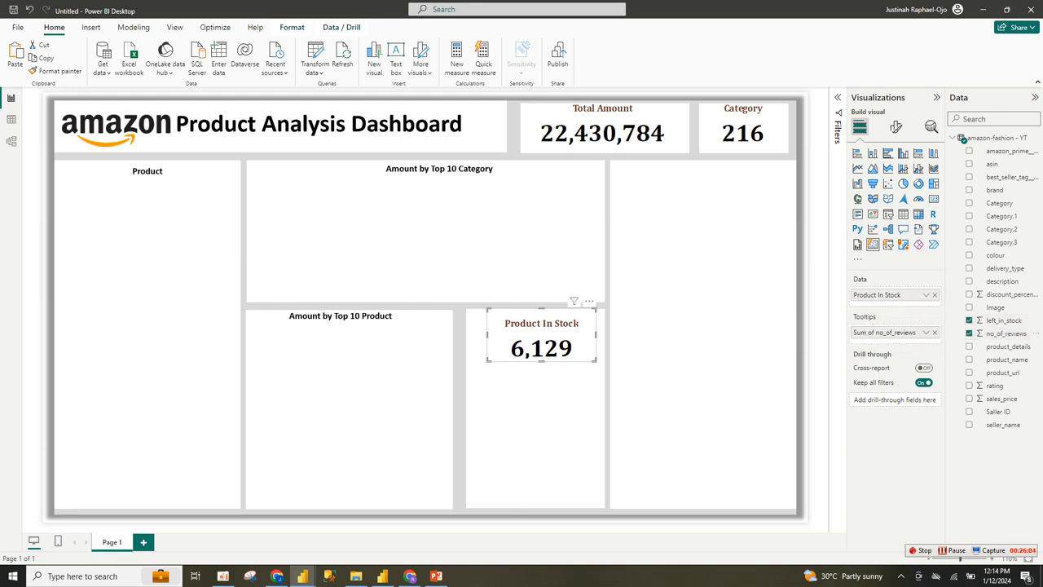
{"action": "left_click", "coordinate": [935, 332]}
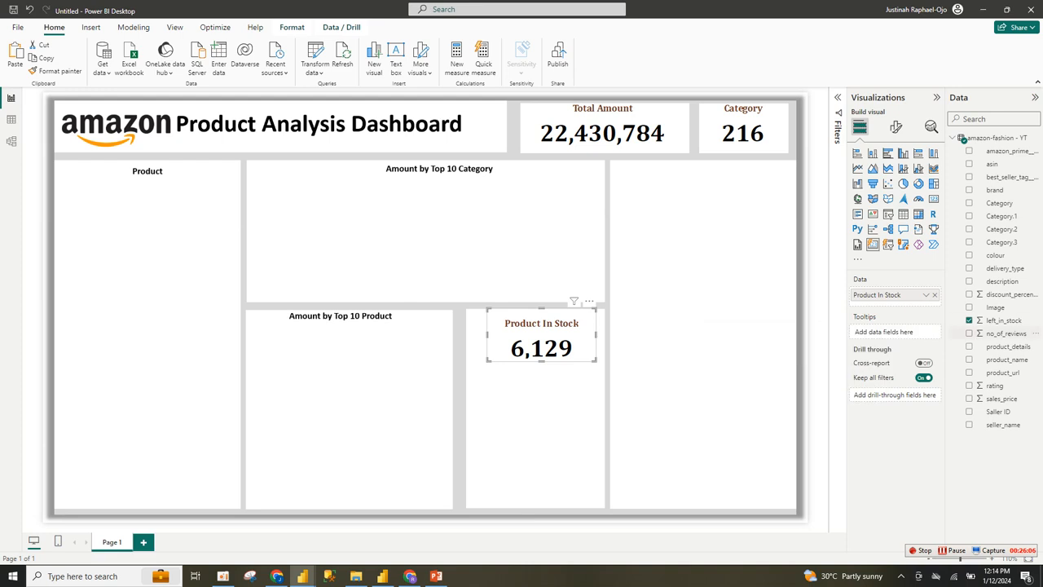
{"action": "left_click", "coordinate": [969, 334]}
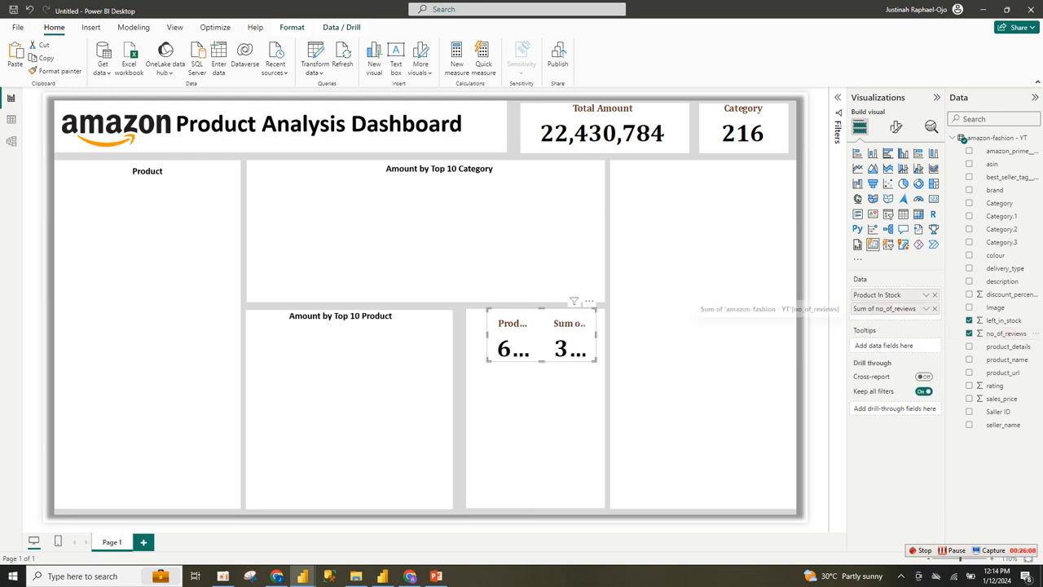
{"action": "double_click", "coordinate": [886, 308]}
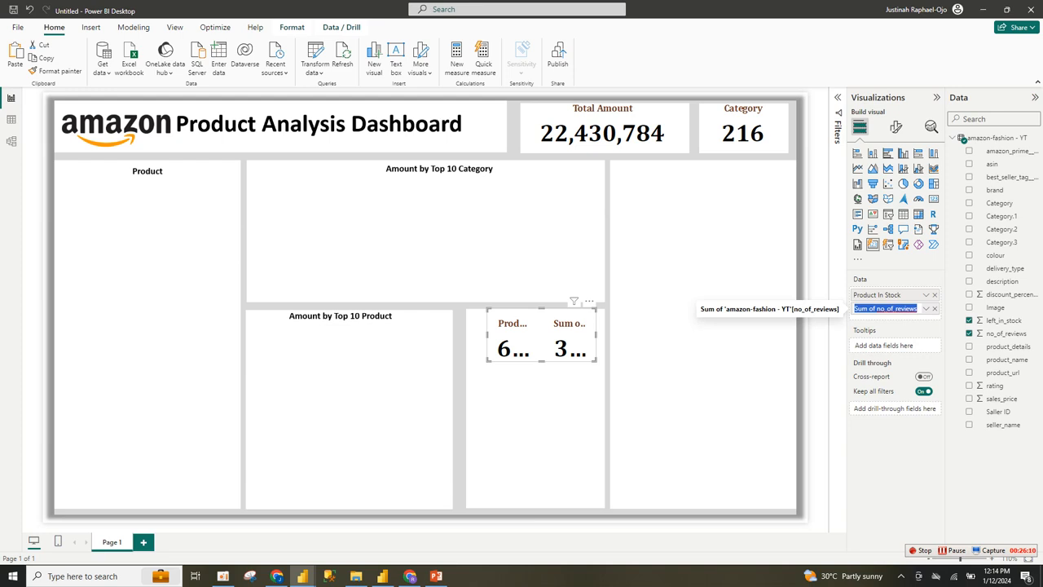
{"action": "type", "text": "TOtal"}
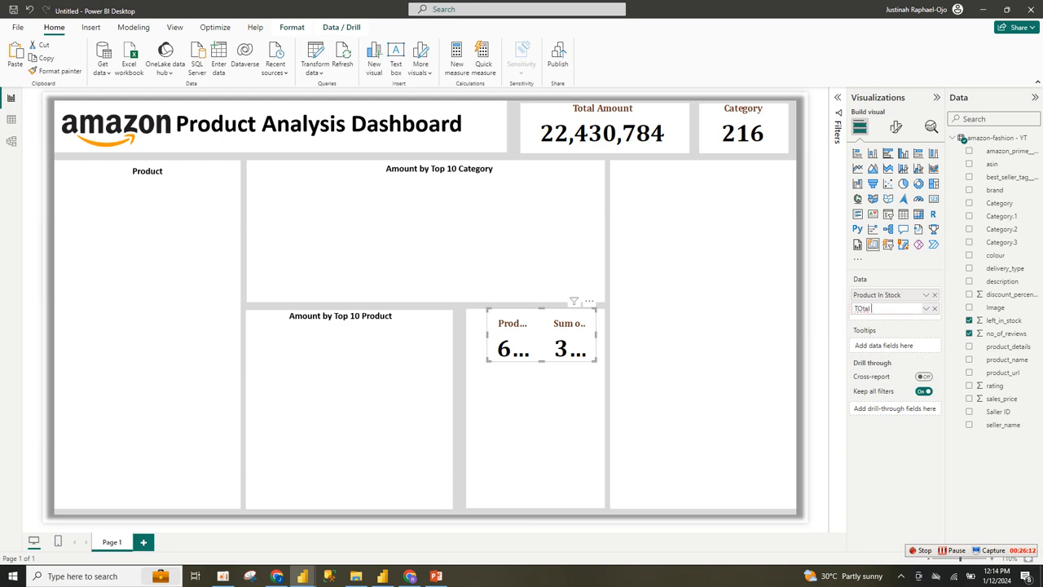
{"action": "key", "text": "BackSpace"}
{"action": "key", "text": "BackSpace"}
{"action": "key", "text": "BackSpace"}
{"action": "key", "text": "BackSpace"}
{"action": "type", "text": "otal Reviews"}
{"action": "key", "text": "Return"}
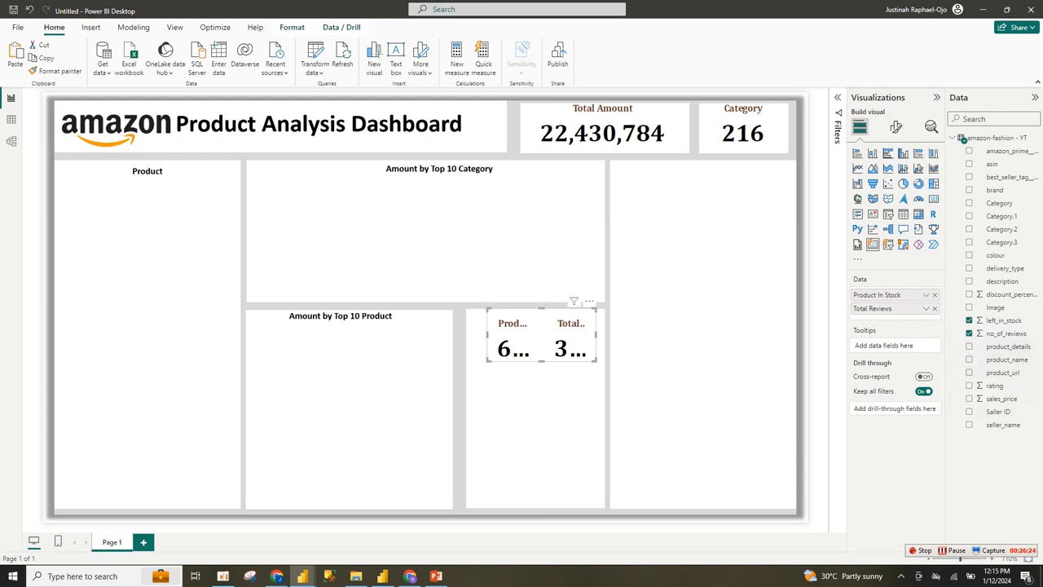
After consulting the finished amazon report, add brand to the card as Count (Distinct) and enlarge the card to fit all three values
{"action": "mouse_move", "coordinate": [302, 577]}
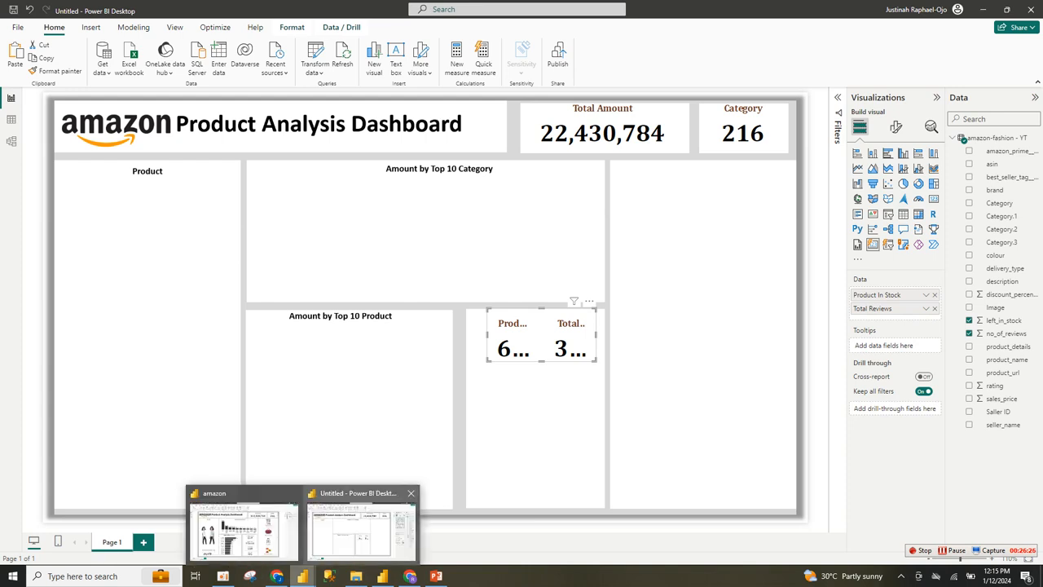
{"action": "left_click", "coordinate": [240, 528]}
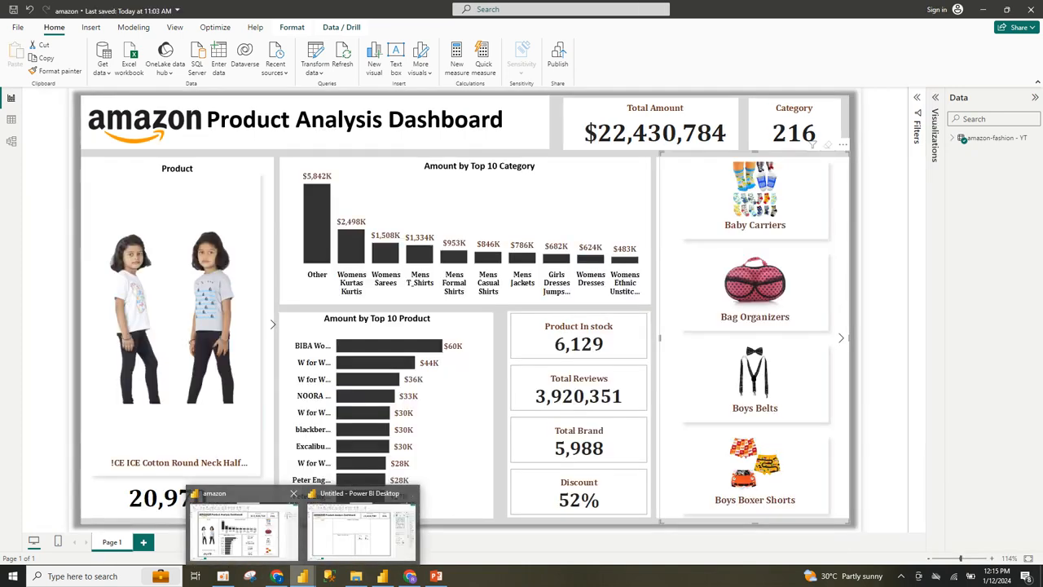
{"action": "left_click", "coordinate": [358, 529]}
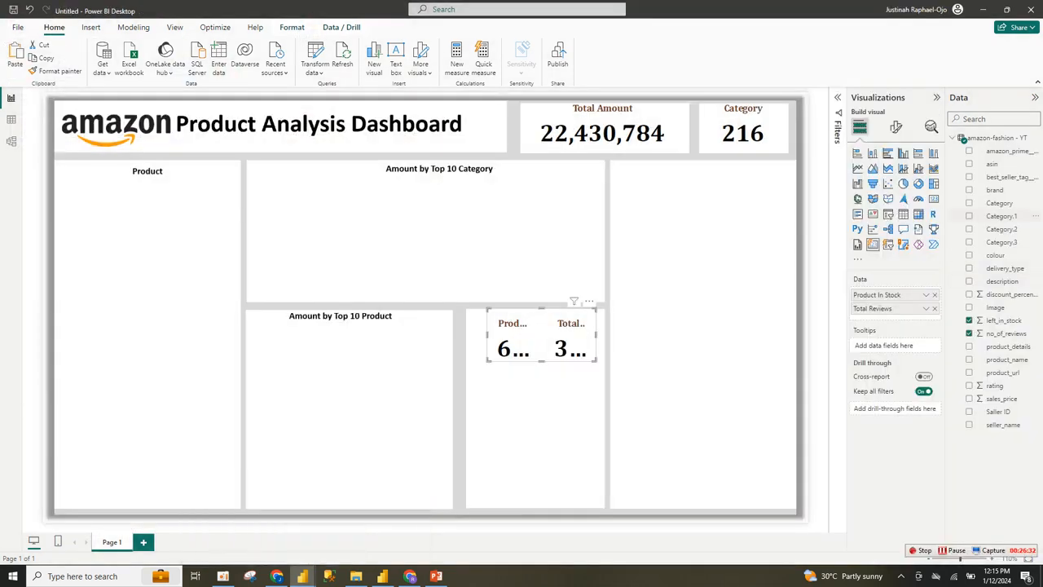
{"action": "left_click", "coordinate": [969, 190]}
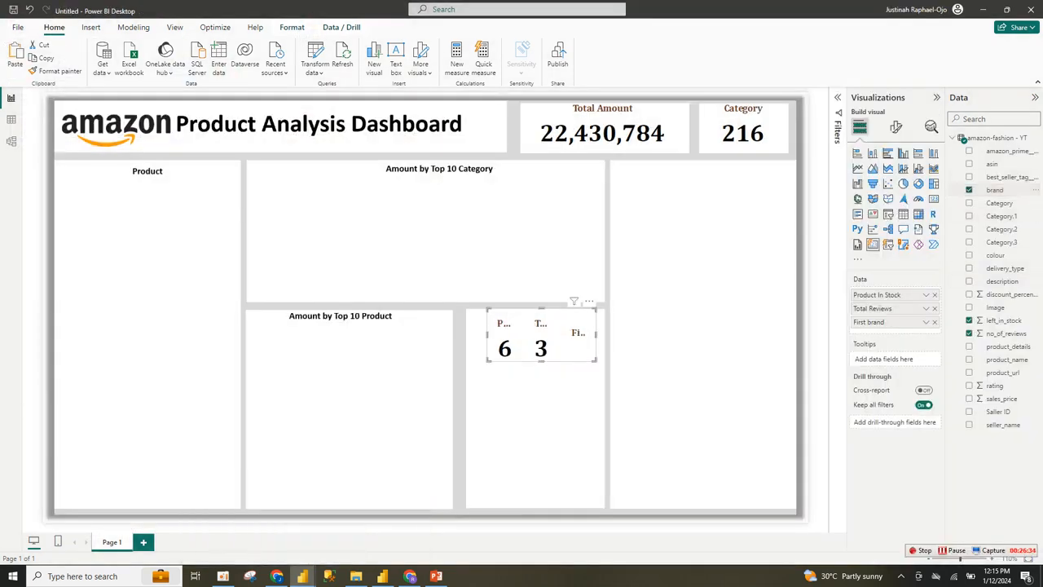
{"action": "left_click_drag", "start_coordinate": [486, 360], "coordinate": [144, 387]}
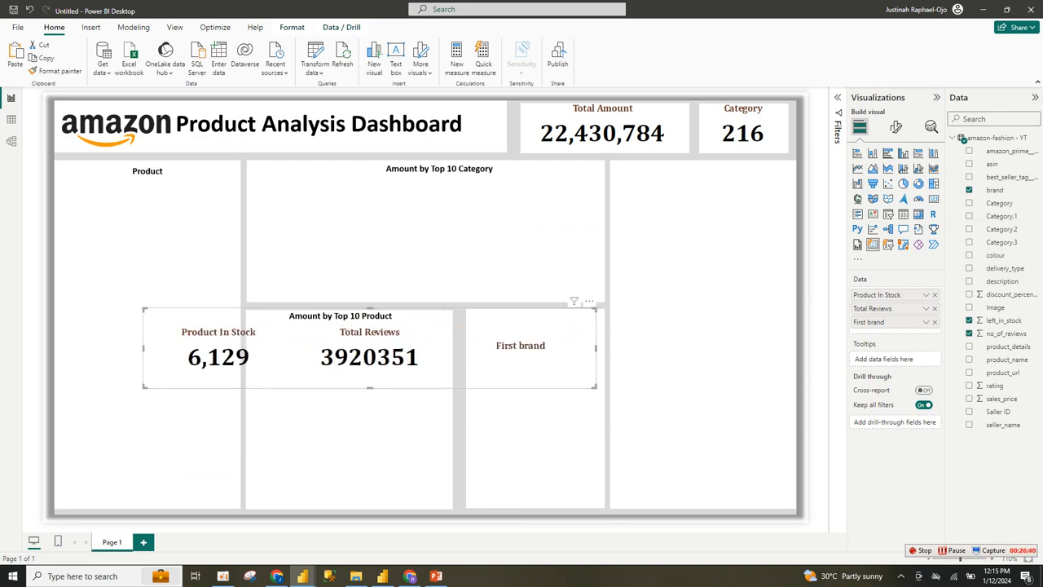
{"action": "left_click", "coordinate": [926, 322]}
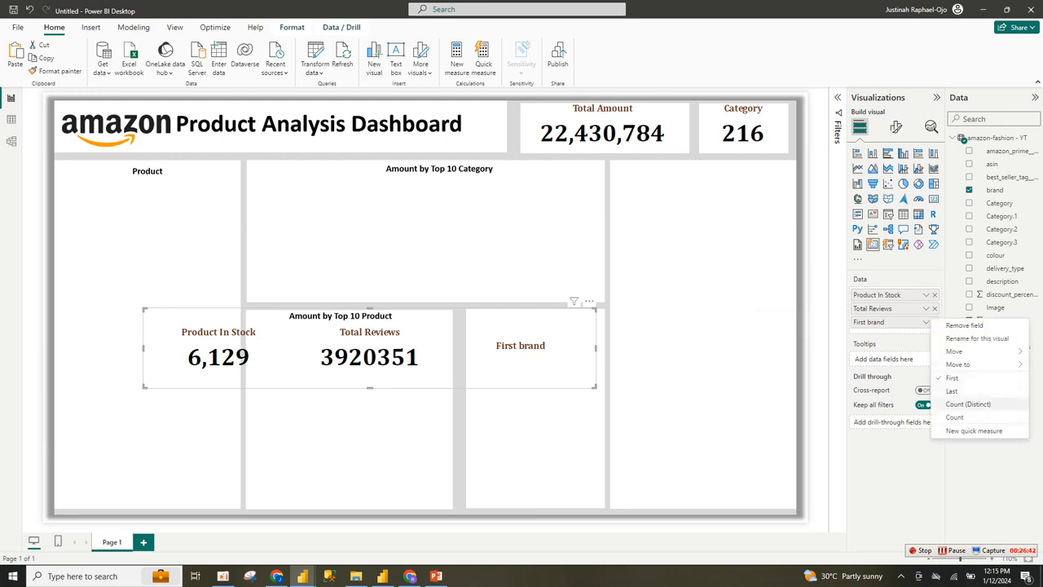
{"action": "left_click", "coordinate": [967, 403]}
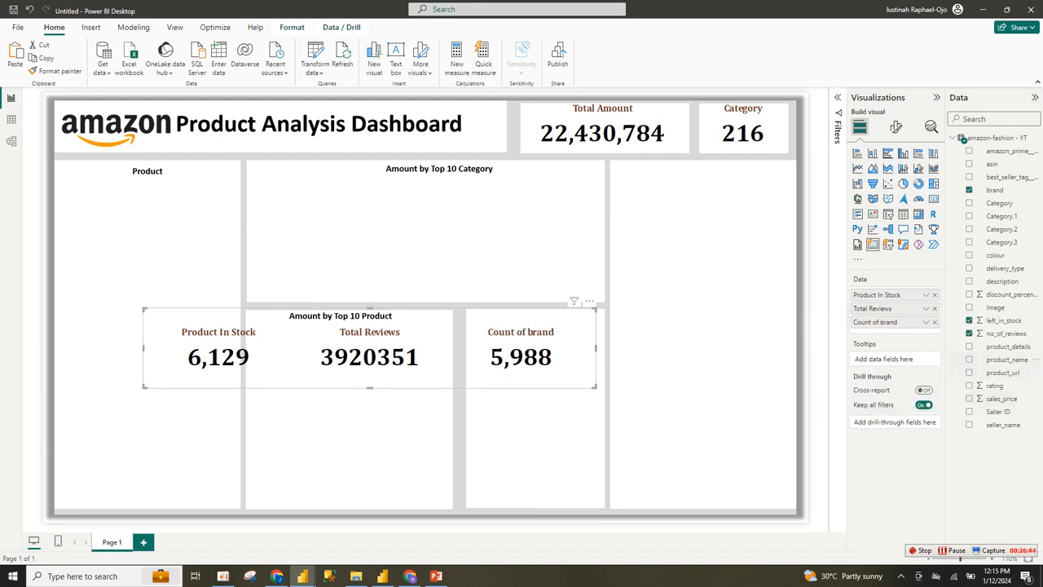
Rename the card's brand count value as Total Brand
{"action": "double_click", "coordinate": [876, 322]}
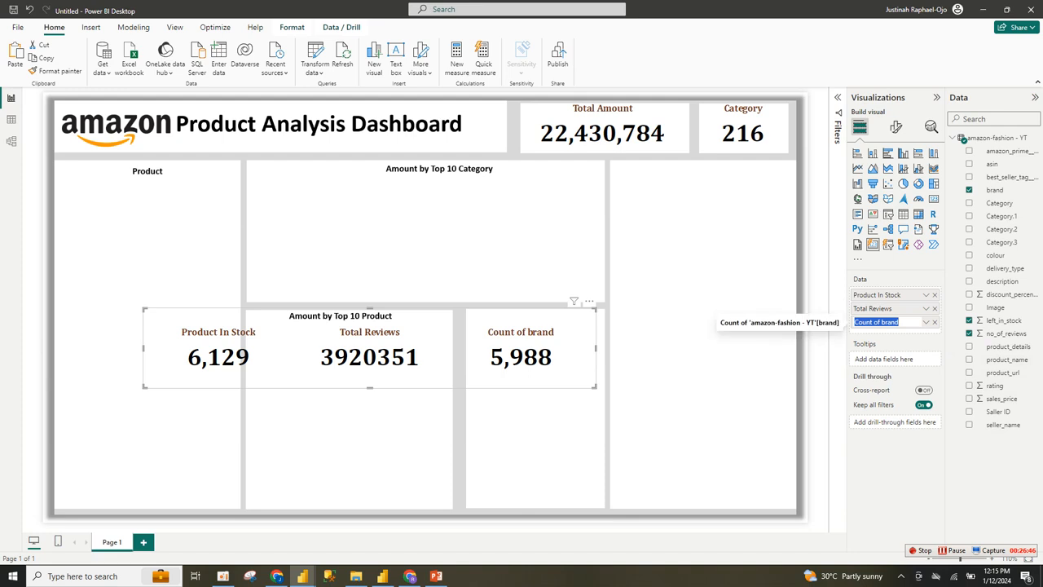
{"action": "type", "text": "Total"}
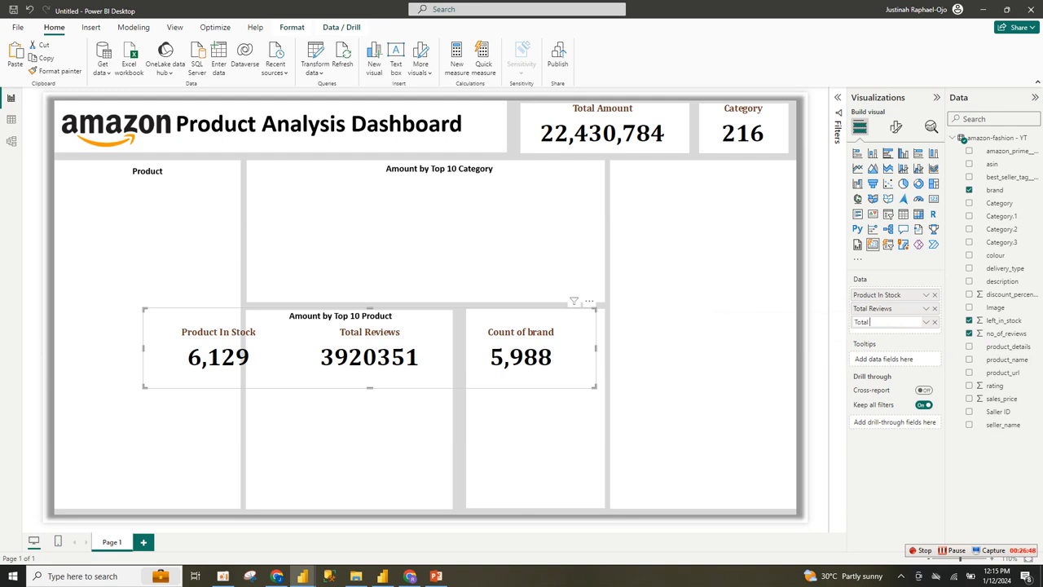
{"action": "type", "text": " Brand"}
{"action": "key", "text": "Return"}
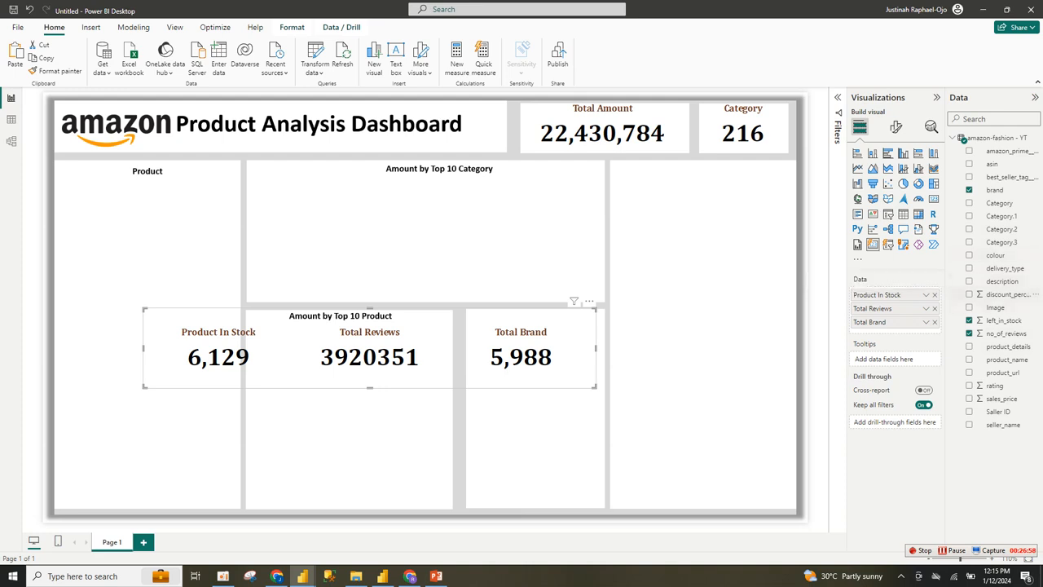
Format the discount_percentage column as a percentage and add it as the card's fourth value
{"action": "double_click", "coordinate": [1009, 294]}
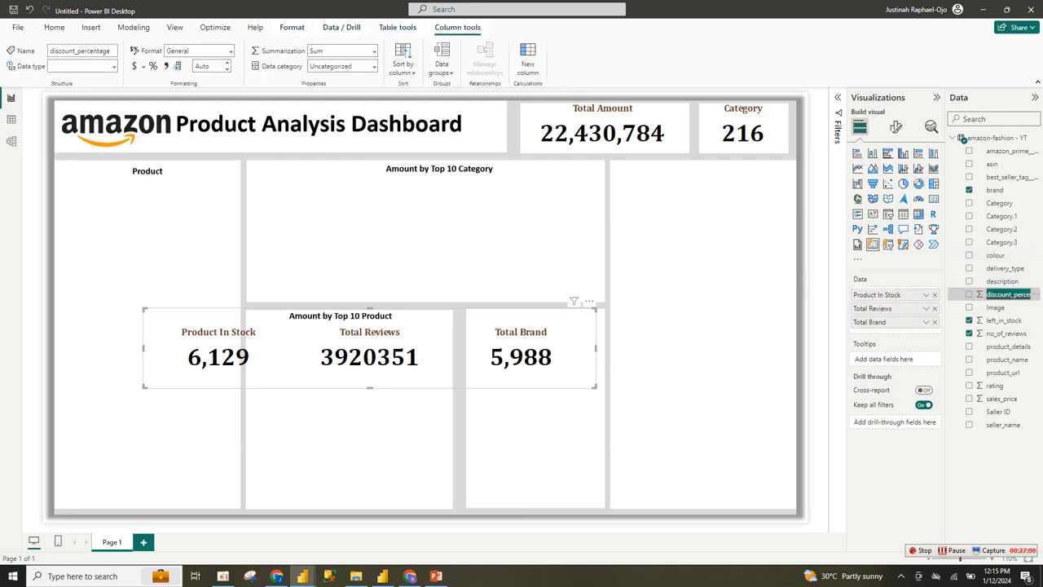
{"action": "left_click", "coordinate": [153, 66]}
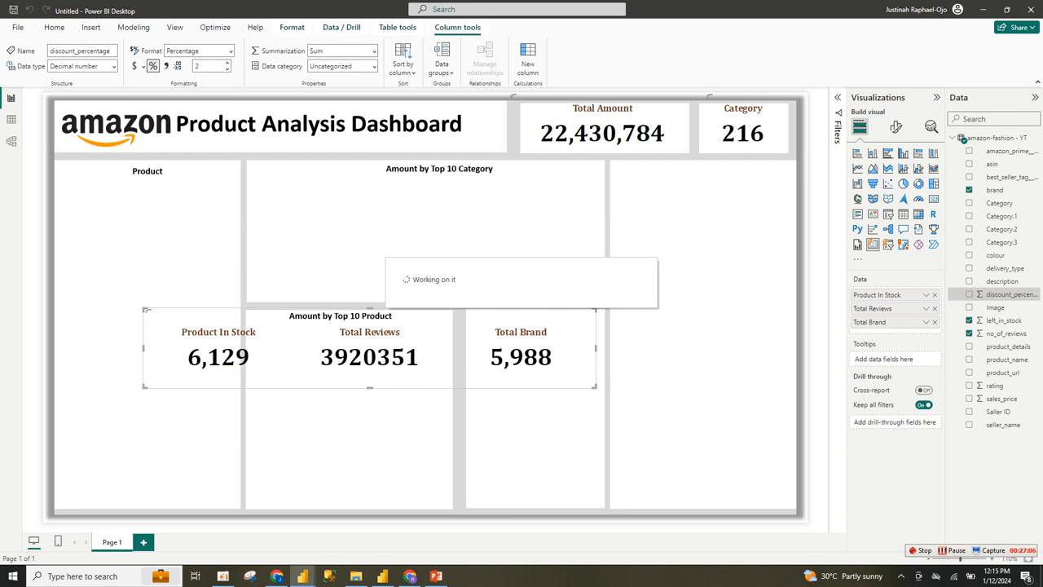
{"action": "left_click_drag", "start_coordinate": [1007, 294], "coordinate": [880, 335]}
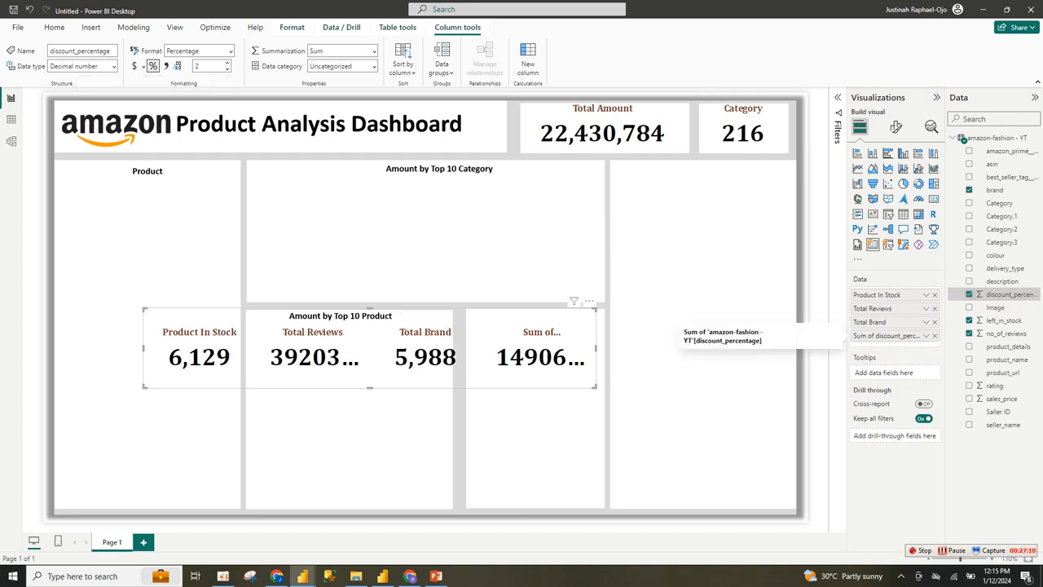
Rename the card's discount_percentage value as Discount and aggregate it by Average
{"action": "double_click", "coordinate": [887, 335]}
{"action": "type", "text": "Discou"}
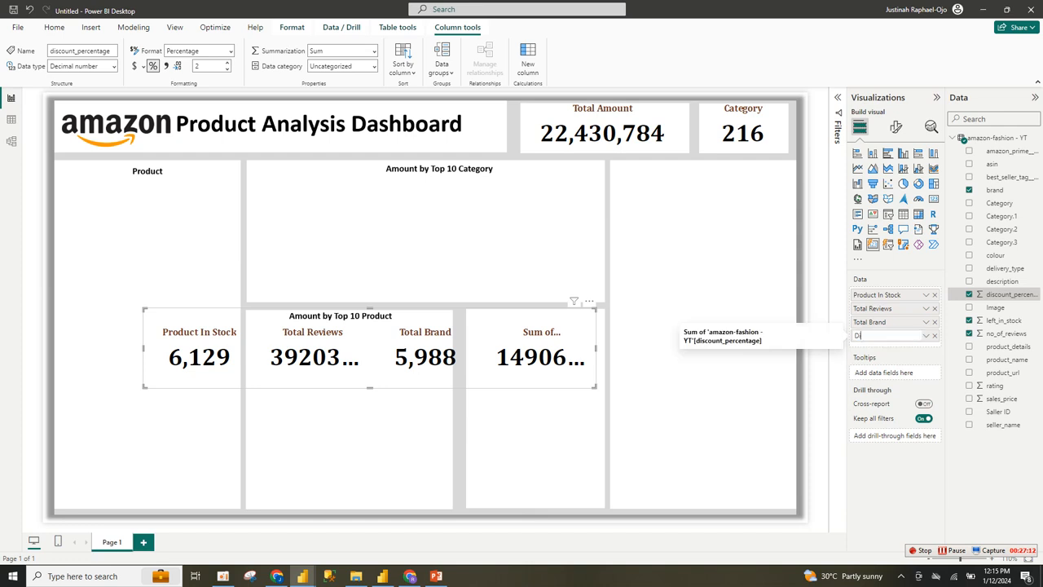
{"action": "type", "text": "nt"}
{"action": "key", "text": "Return"}
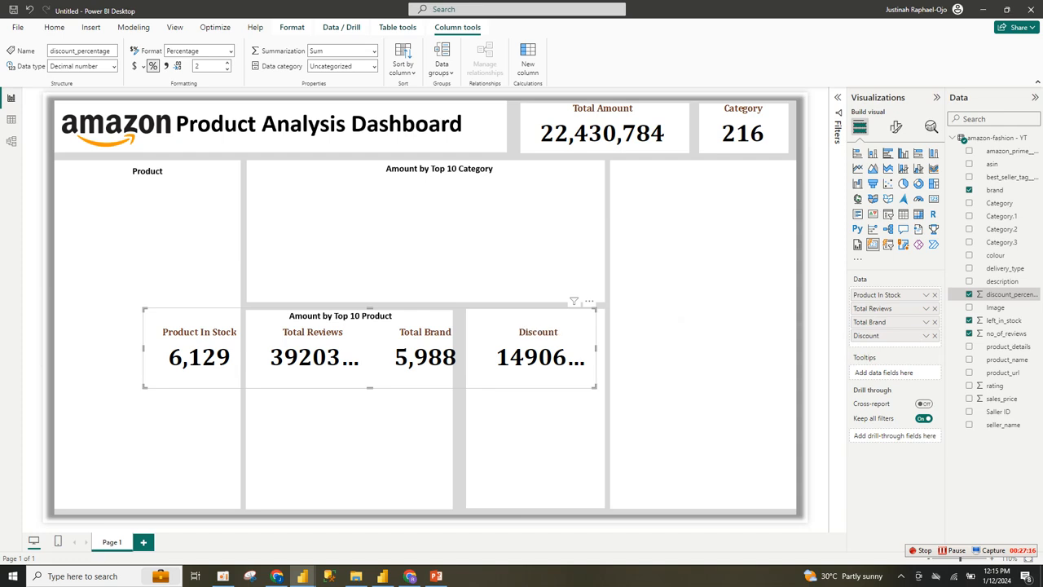
{"action": "left_click", "coordinate": [926, 335]}
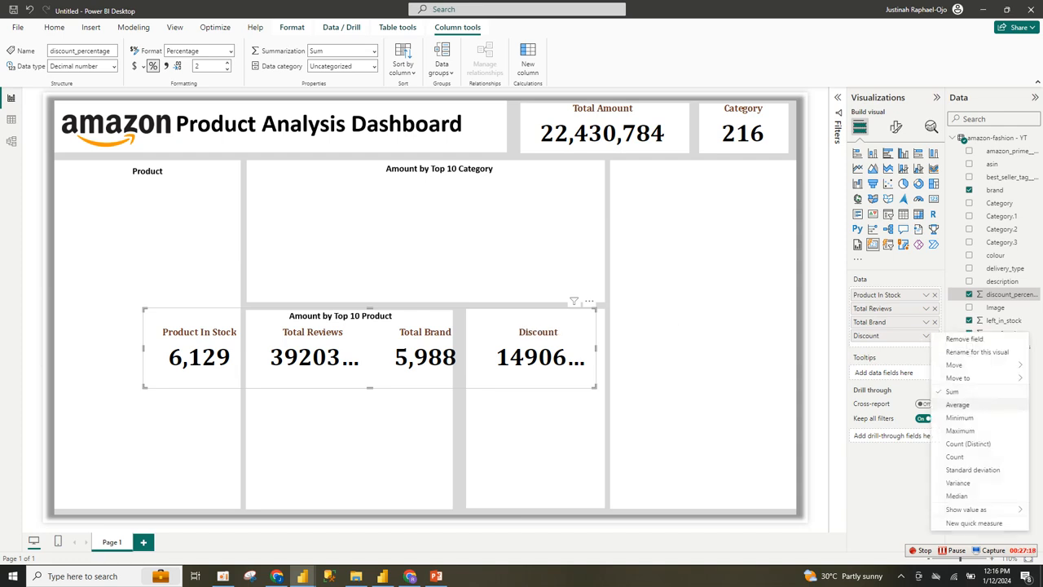
{"action": "left_click", "coordinate": [957, 404]}
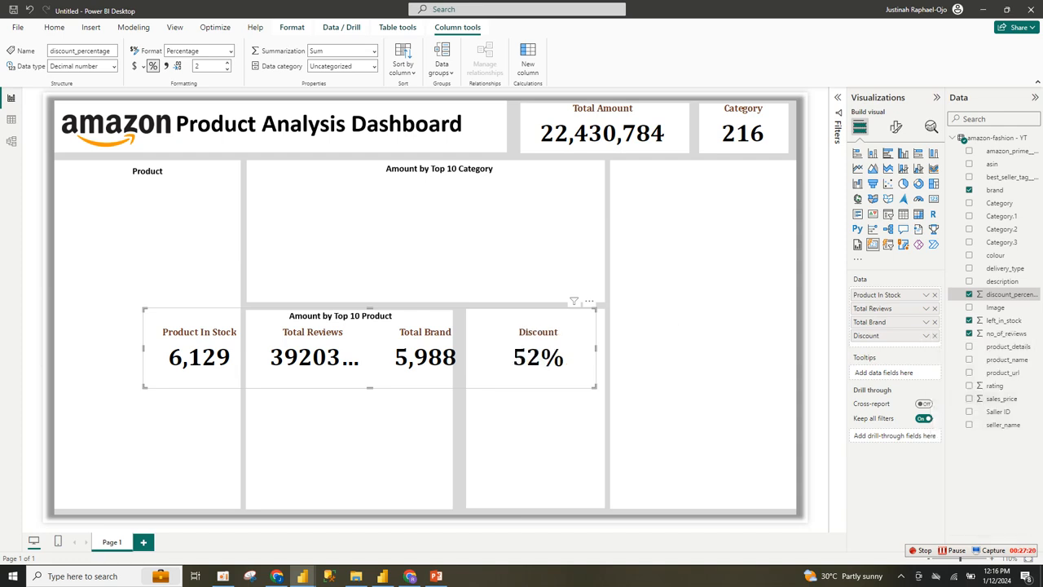
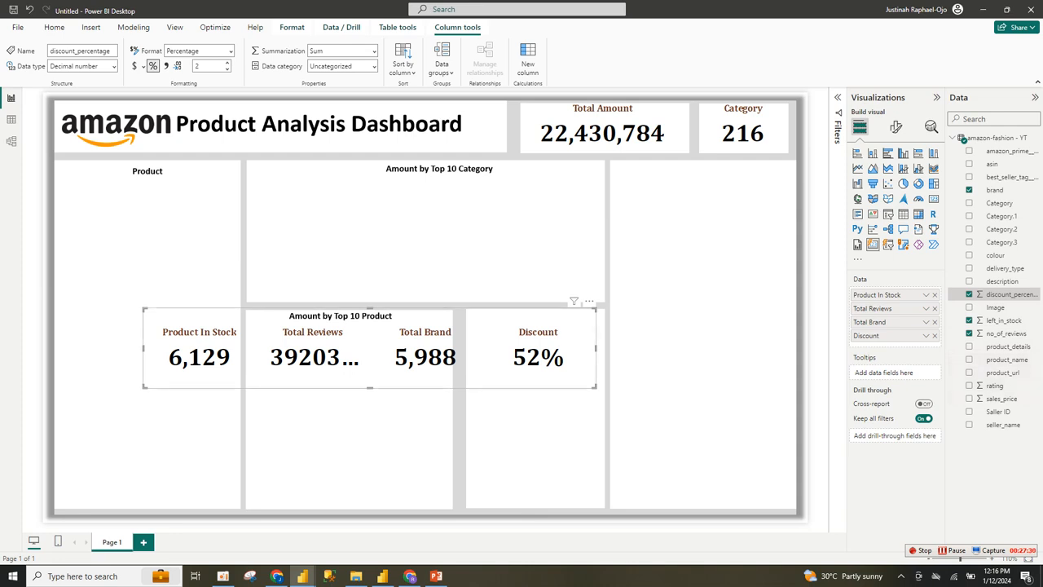
Open the orientation options in the four-value card's layout formatting
{"action": "left_click", "coordinate": [896, 126]}
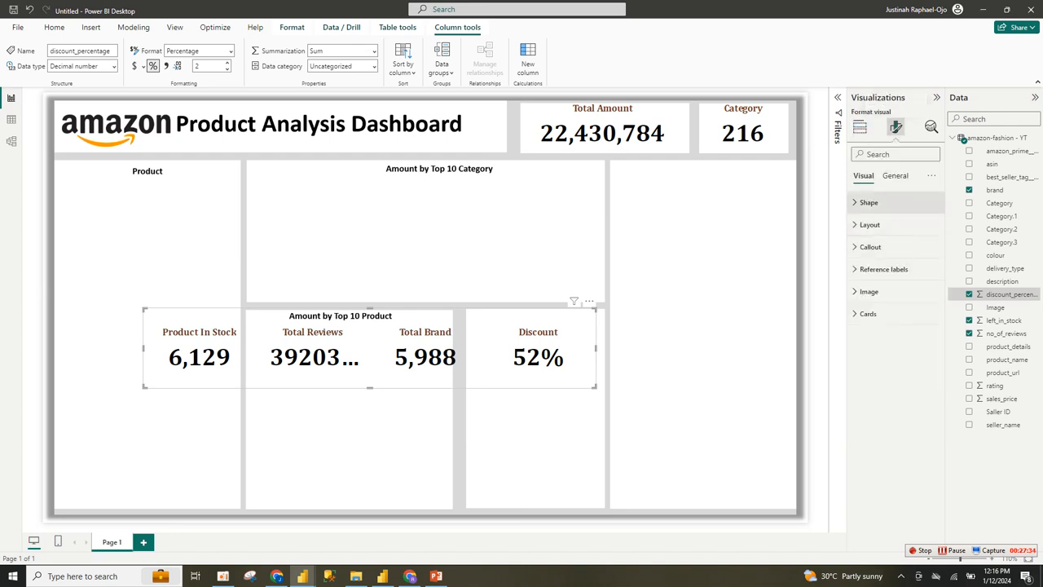
{"action": "left_click", "coordinate": [870, 224]}
{"action": "left_click", "coordinate": [895, 292]}
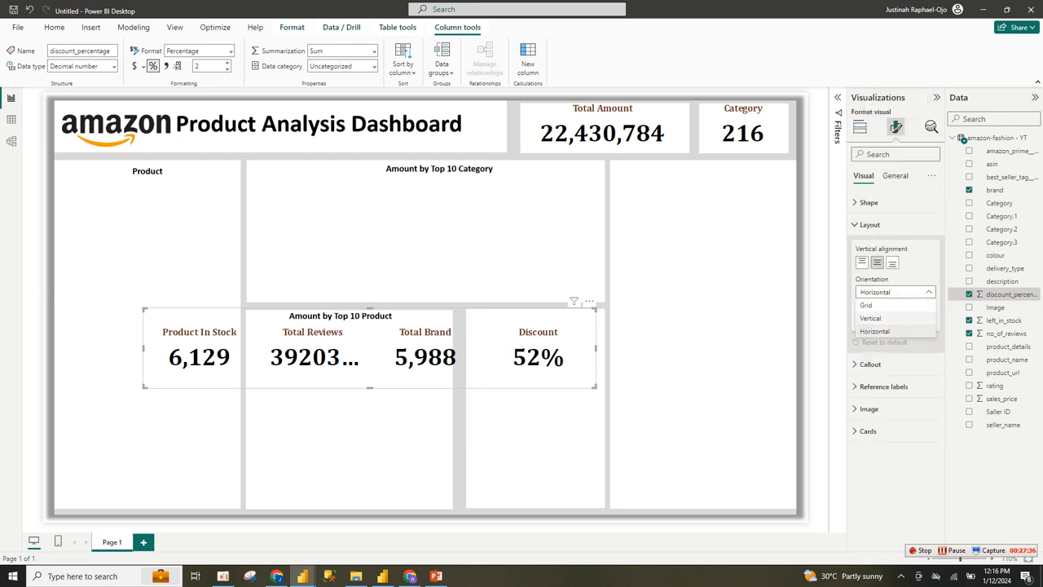
Set the four-metric card's layout orientation to Vertical, then reshape it and place it over the empty panel beside Amount by Top 10 Product
{"action": "left_click", "coordinate": [871, 318]}
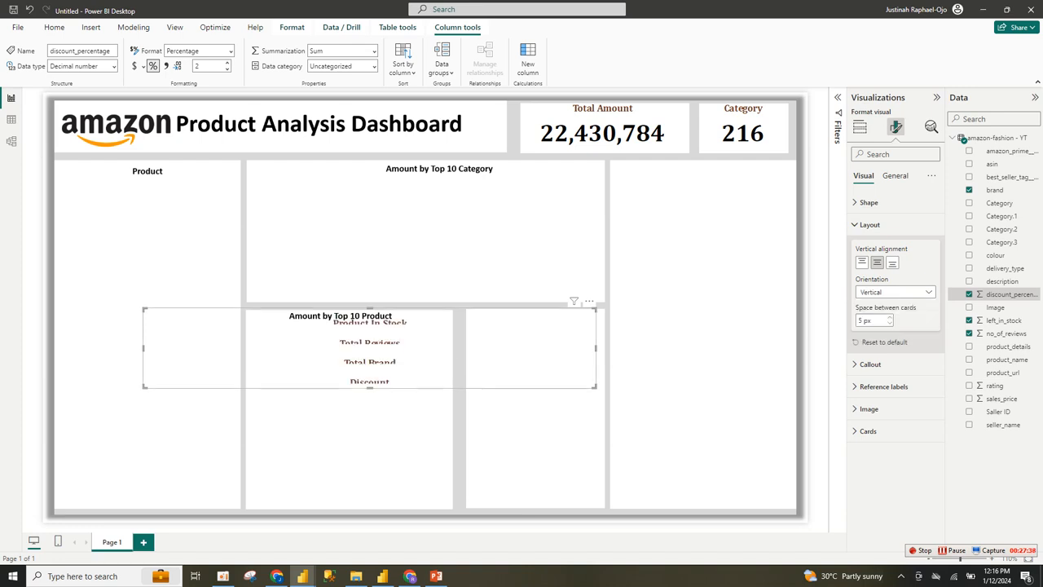
{"action": "left_click_drag", "start_coordinate": [595, 387], "coordinate": [373, 495]}
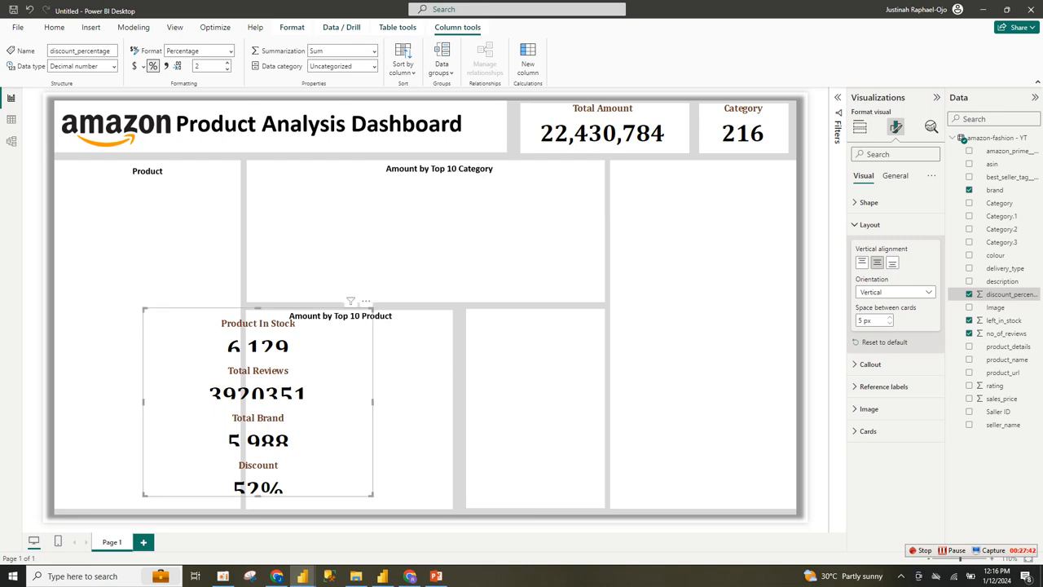
{"action": "left_click_drag", "start_coordinate": [258, 407], "coordinate": [516, 405]}
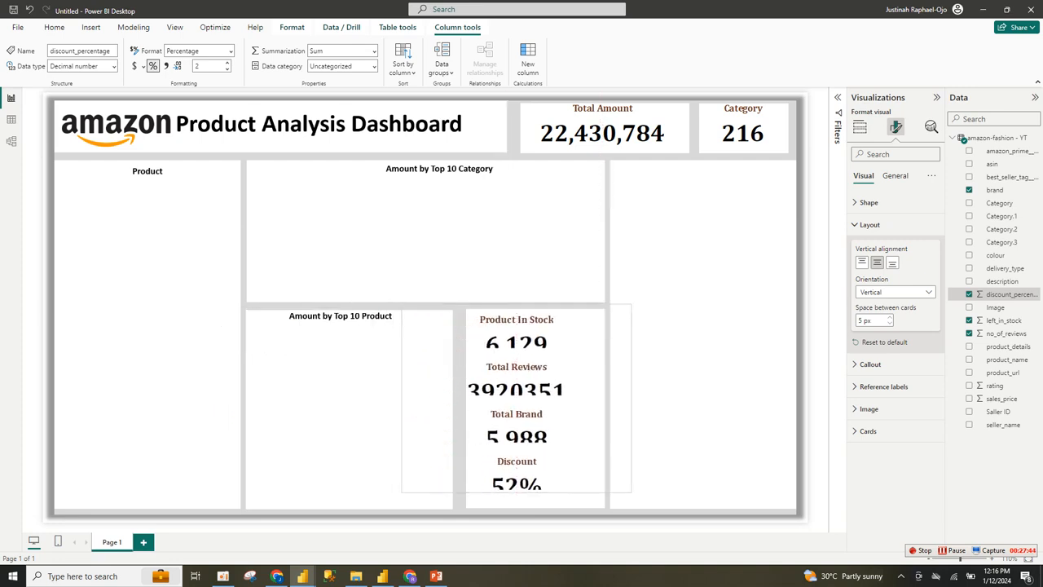
{"action": "left_click", "coordinate": [869, 224]}
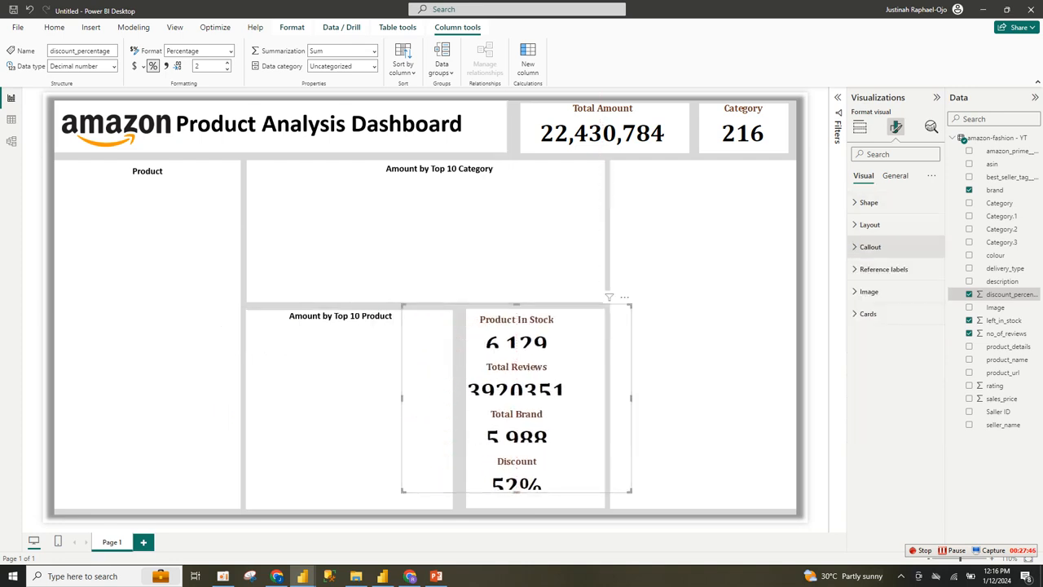
Reduce the callout value font size to 25 for all series in the card visual
{"action": "left_click", "coordinate": [870, 246]}
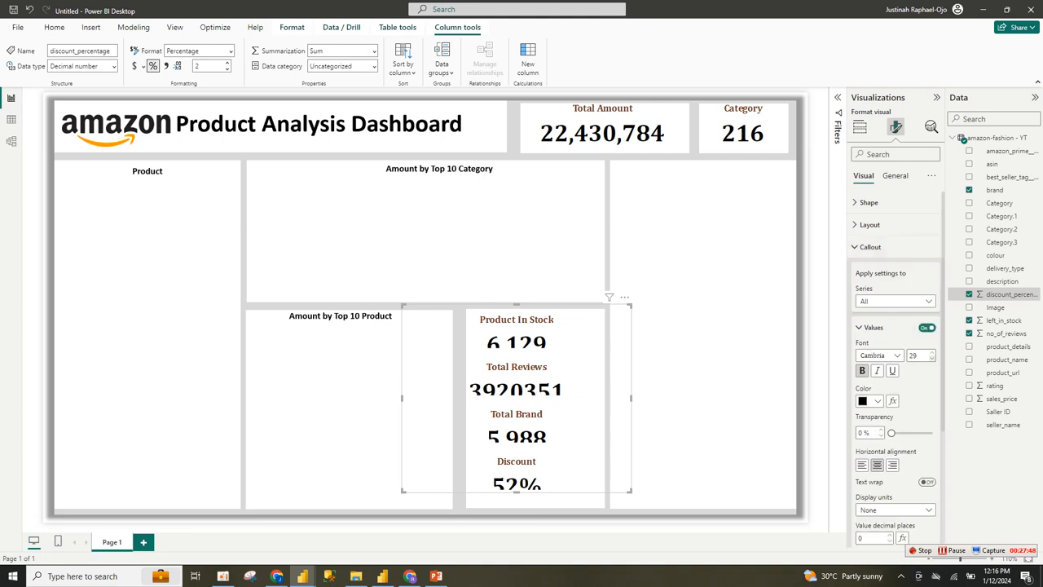
{"action": "left_click", "coordinate": [932, 359]}
{"action": "left_click", "coordinate": [932, 358]}
{"action": "left_click", "coordinate": [932, 359]}
{"action": "left_click", "coordinate": [932, 358]}
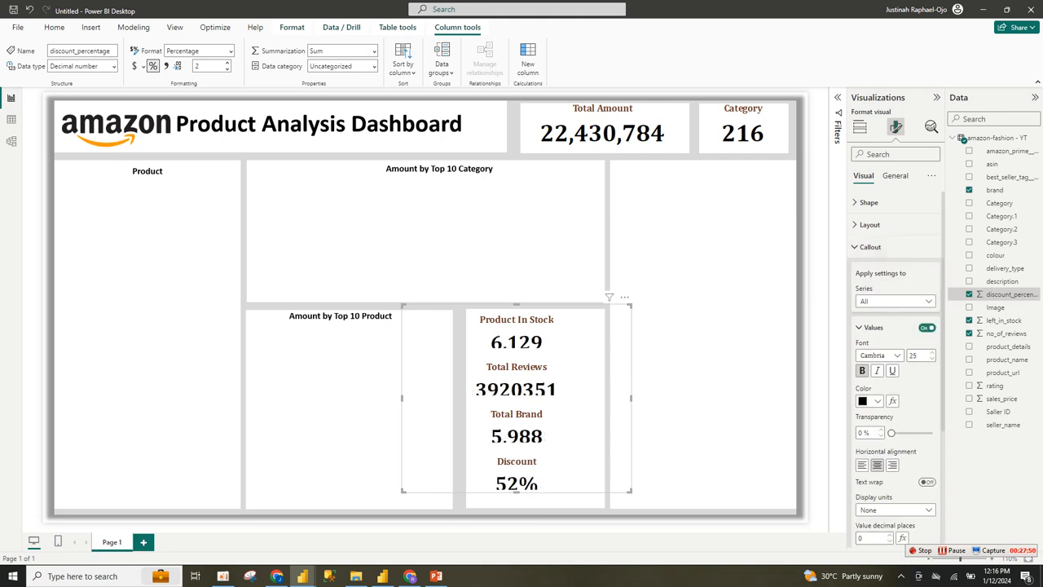
Set the callout label font size to 9 for all cards and enlarge the card visual to the panel's lower edge
{"action": "scroll", "coordinate": [894, 366], "scroll_direction": "down", "scroll_amount": 3}
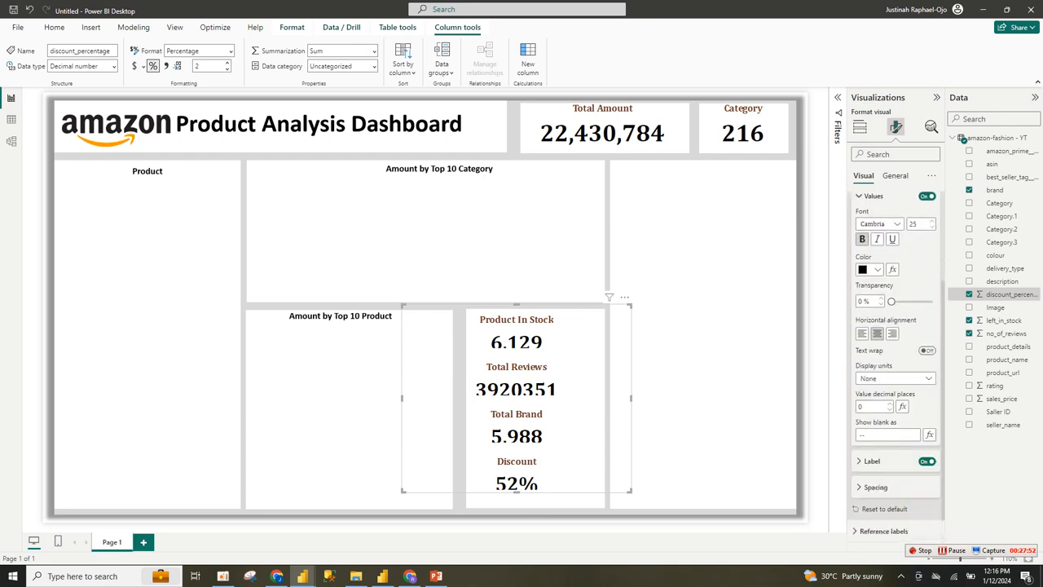
{"action": "left_click", "coordinate": [872, 456]}
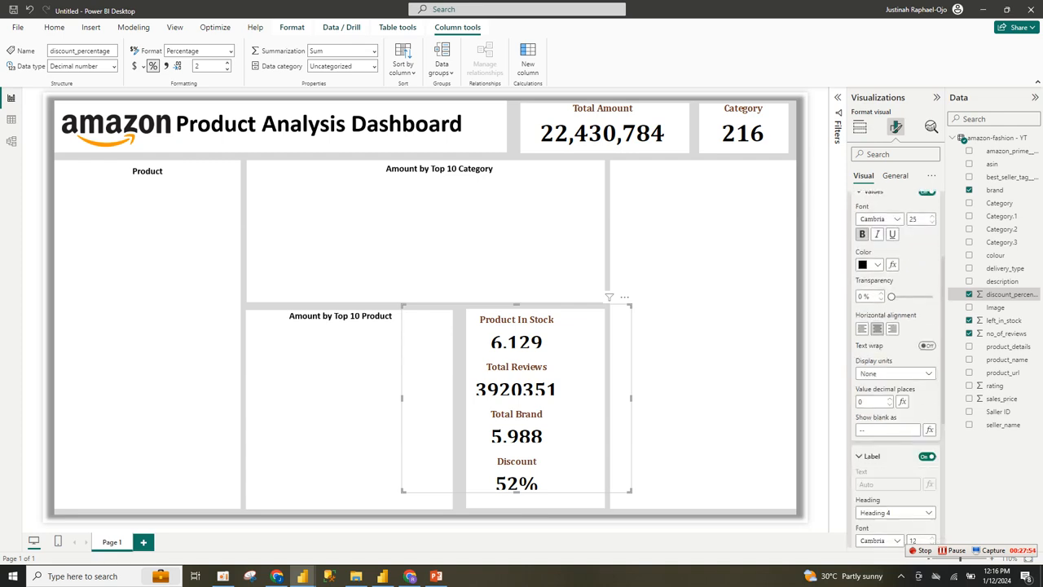
{"action": "scroll", "coordinate": [895, 367], "scroll_direction": "down", "scroll_amount": 3}
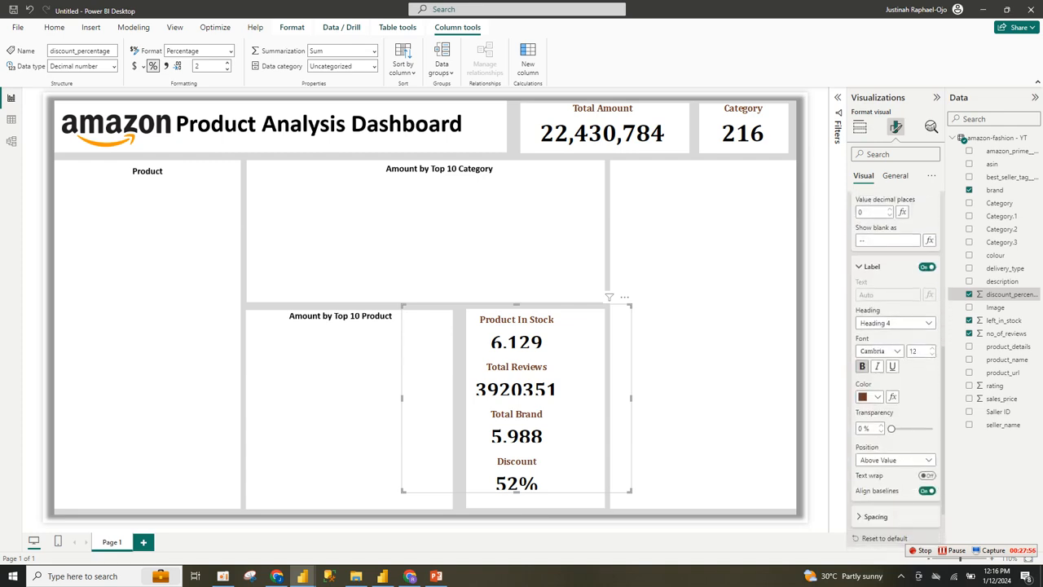
{"action": "left_click", "coordinate": [932, 354]}
{"action": "left_click", "coordinate": [932, 353]}
{"action": "left_click", "coordinate": [932, 354]}
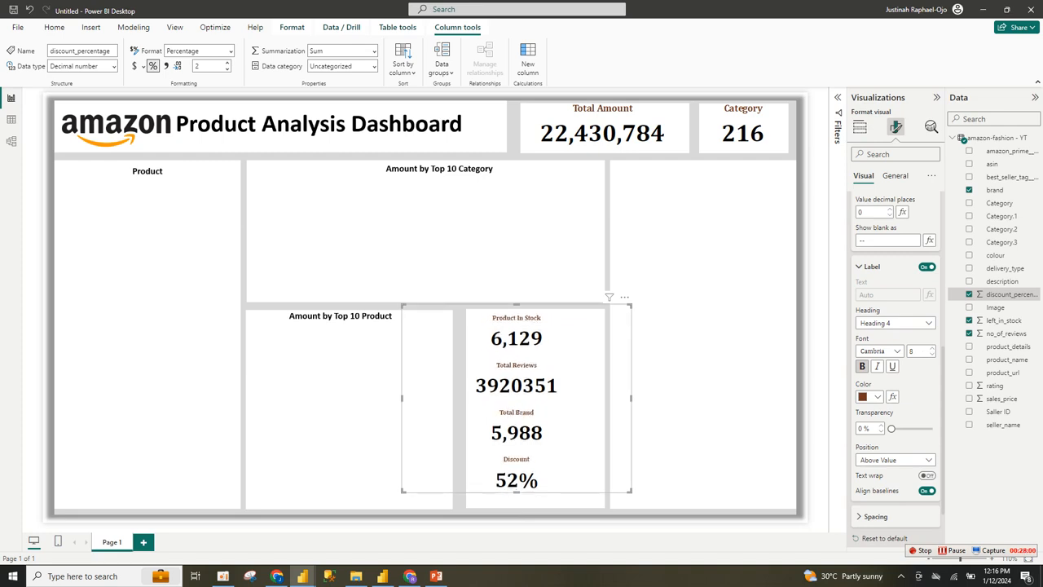
{"action": "left_click_drag", "start_coordinate": [630, 505], "coordinate": [639, 510]}
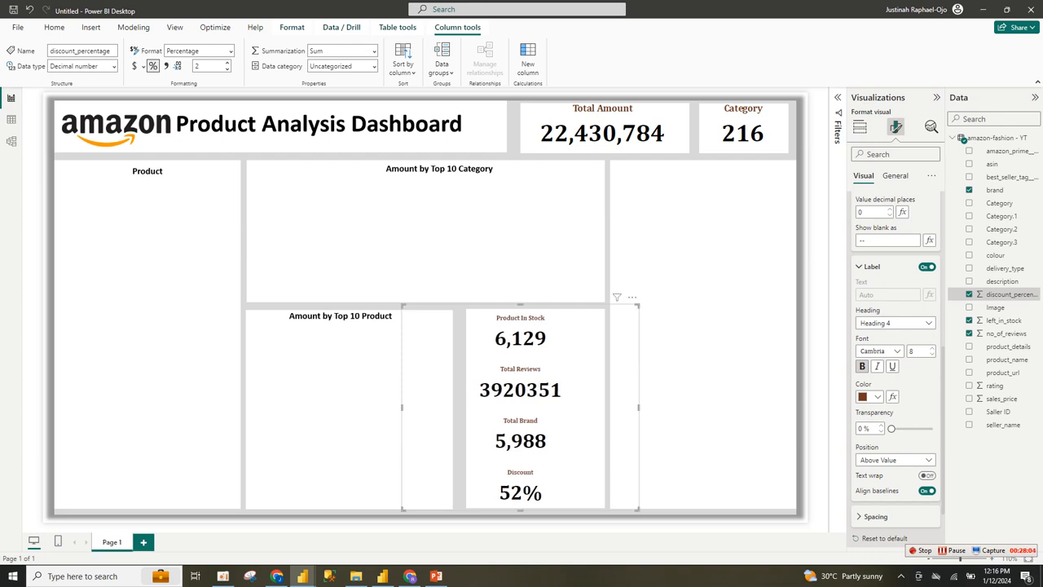
{"action": "left_click", "coordinate": [932, 348]}
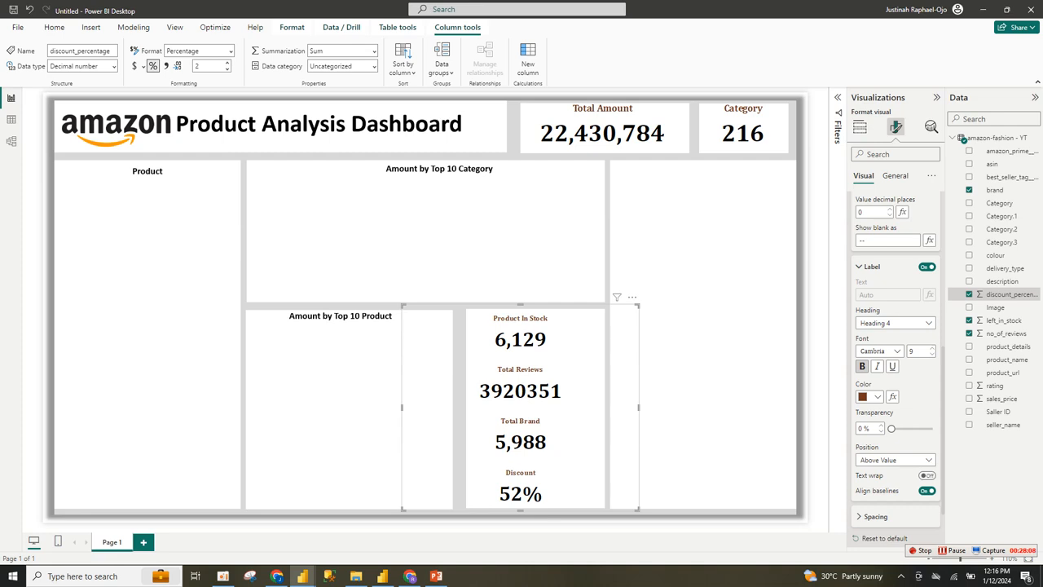
Turn on the border around each card in the four-metric card visual
{"action": "left_click", "coordinate": [872, 266]}
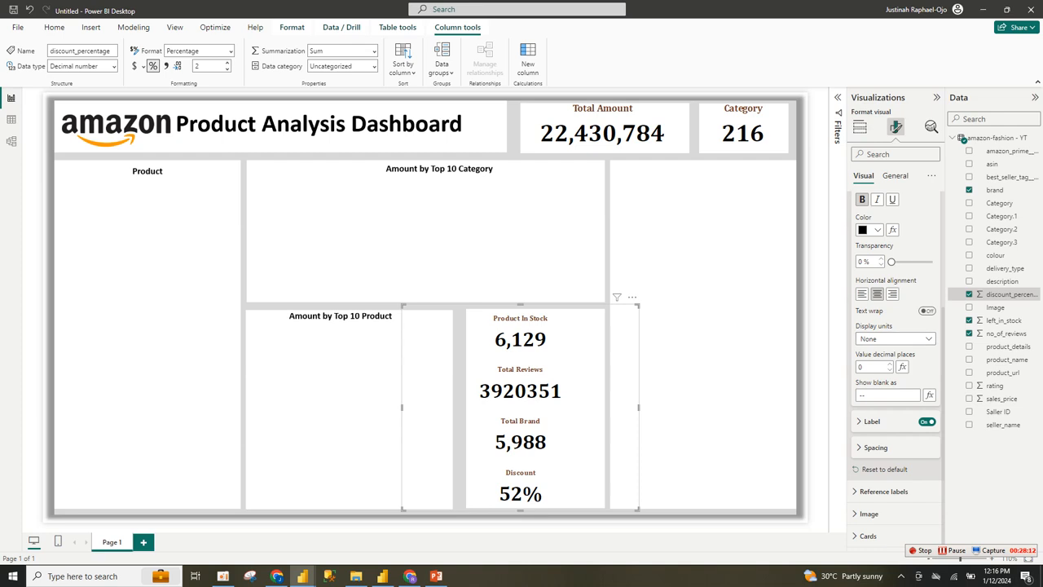
{"action": "scroll", "coordinate": [894, 369], "scroll_direction": "up", "scroll_amount": 3}
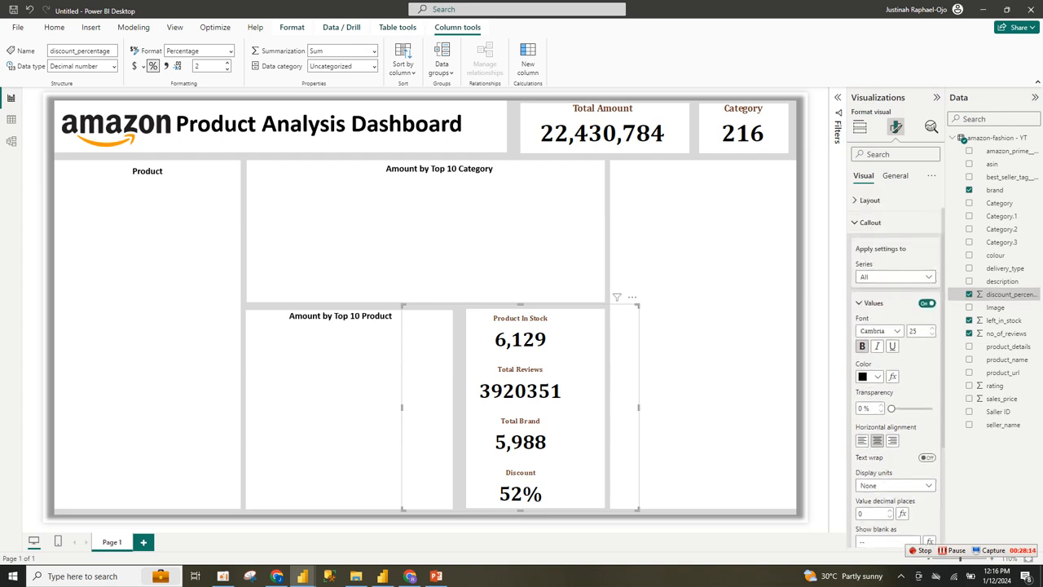
{"action": "left_click", "coordinate": [871, 230]}
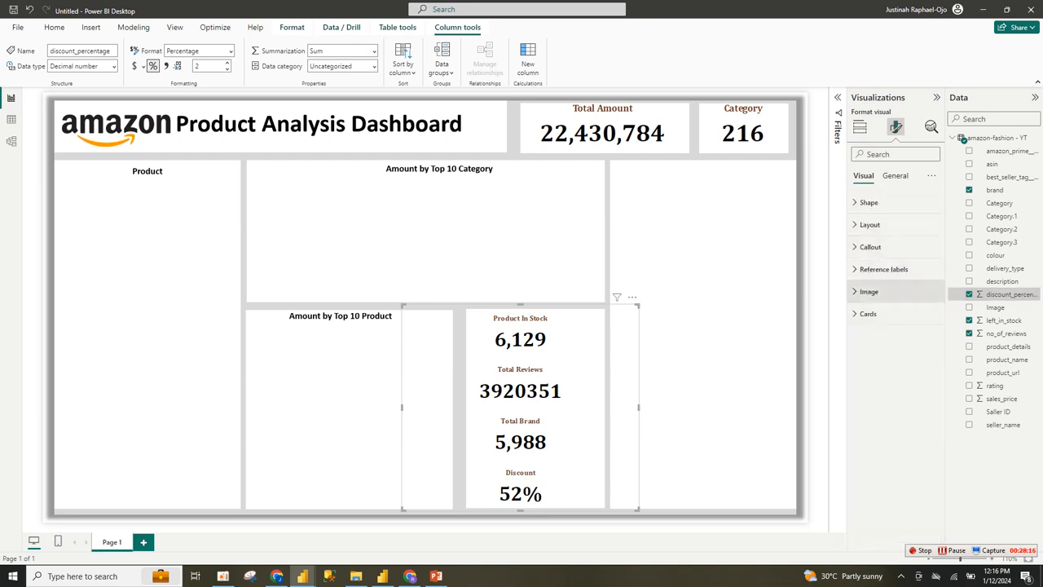
{"action": "left_click", "coordinate": [869, 291]}
{"action": "left_click", "coordinate": [868, 291]}
{"action": "left_click", "coordinate": [868, 313]}
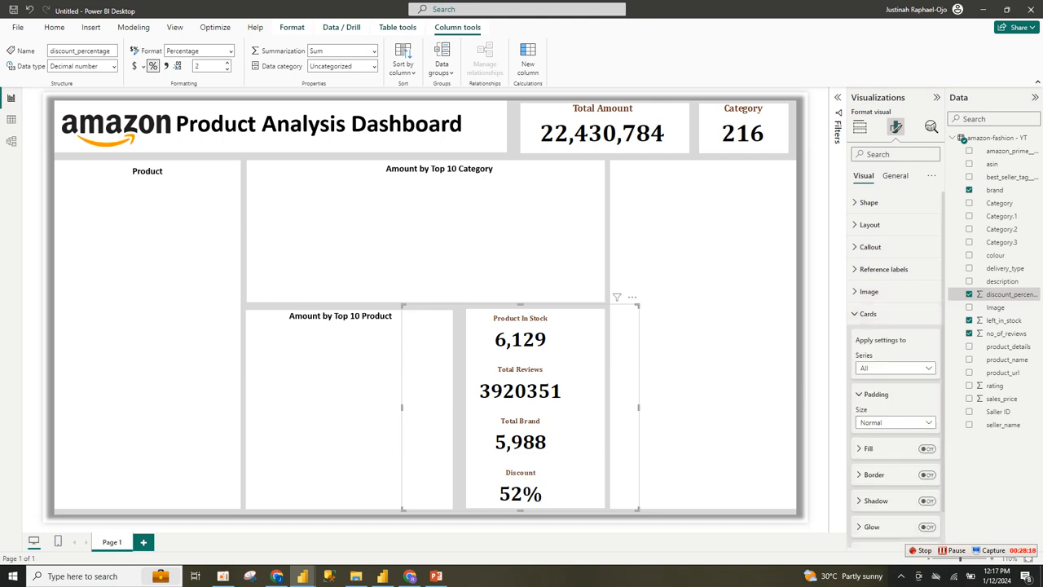
{"action": "left_click", "coordinate": [926, 474]}
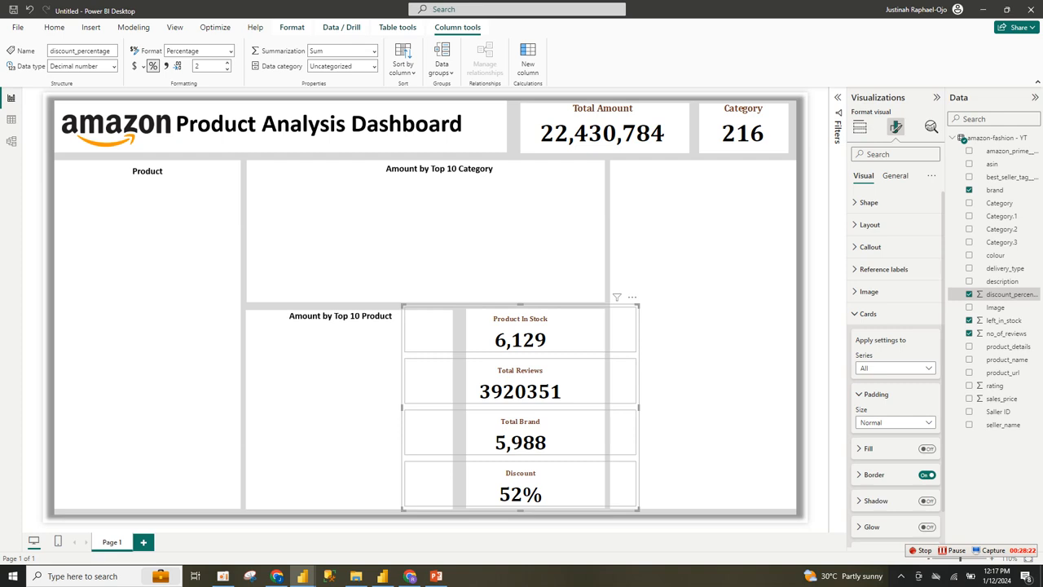
Narrow the bordered card visual and move it inside the white panel beside Amount by Top 10 Product
{"action": "left_click_drag", "start_coordinate": [639, 510], "coordinate": [529, 503]}
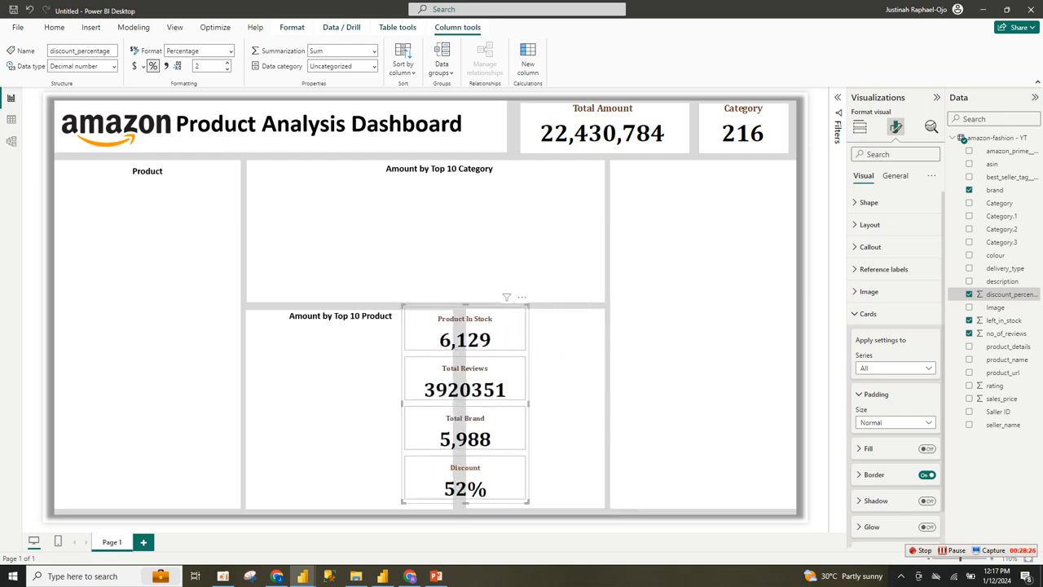
{"action": "left_click_drag", "start_coordinate": [466, 404], "coordinate": [534, 409]}
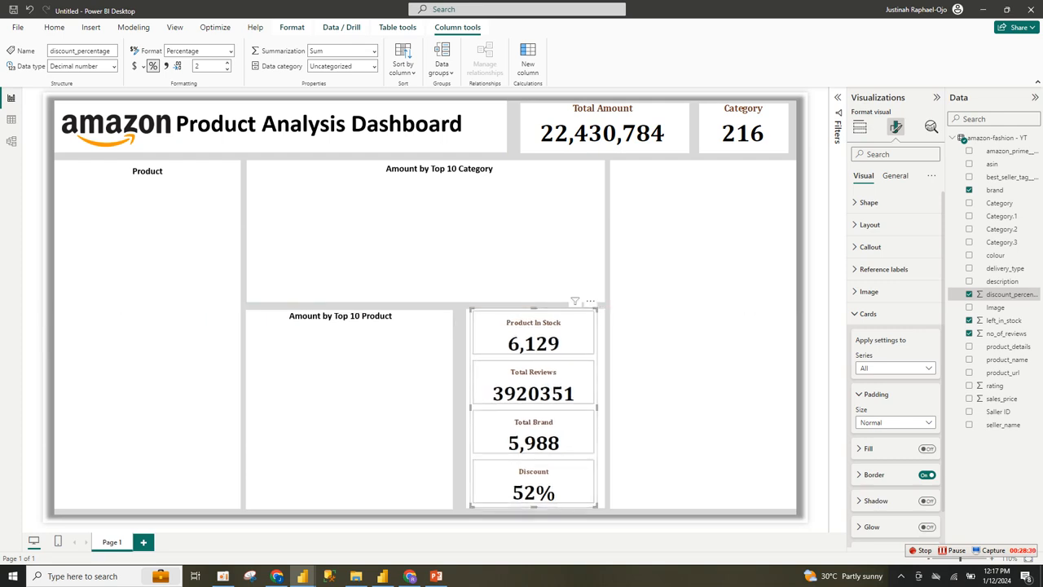
{"action": "left_click", "coordinate": [867, 313]}
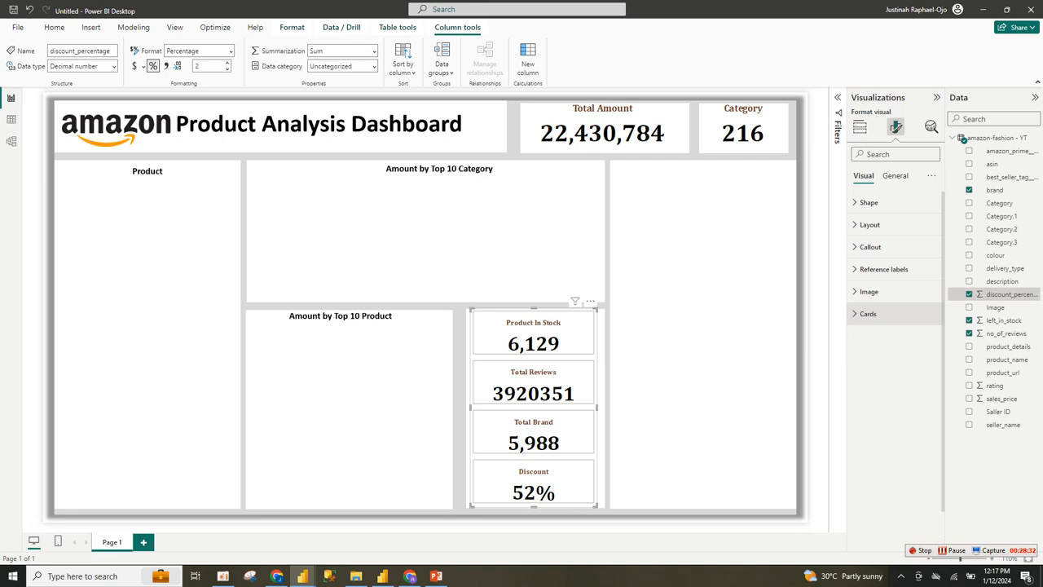
Set the vertical spacing between the callout labels and values to 2 px
{"action": "left_click", "coordinate": [871, 246]}
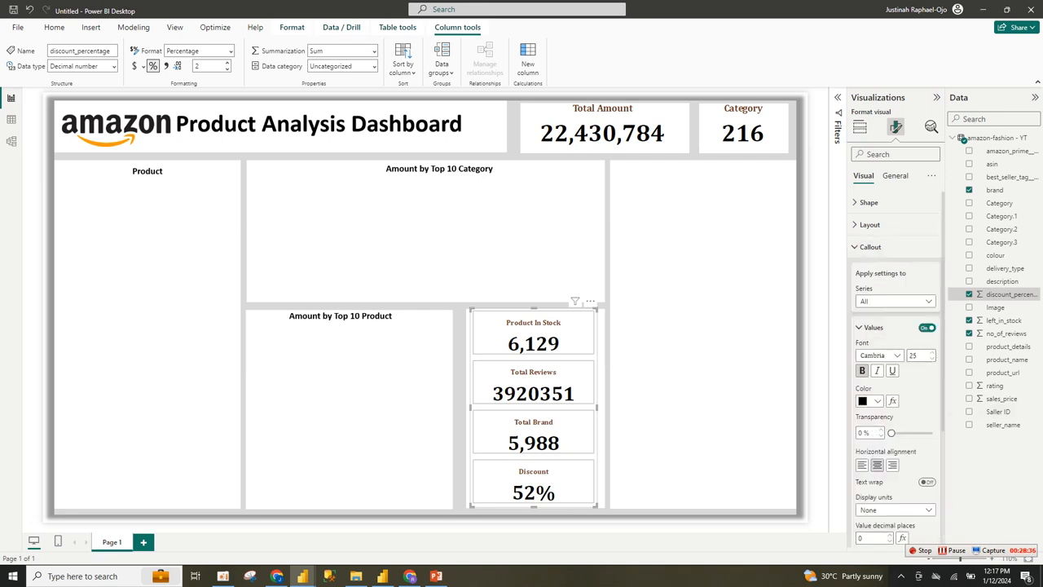
{"action": "scroll", "coordinate": [895, 407], "scroll_direction": "down", "scroll_amount": 5}
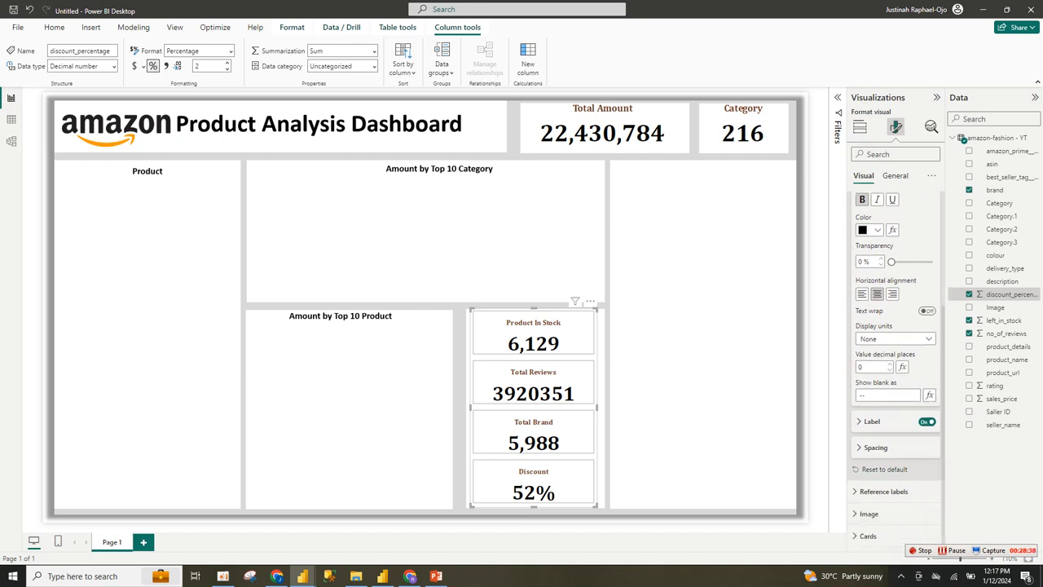
{"action": "left_click", "coordinate": [876, 448]}
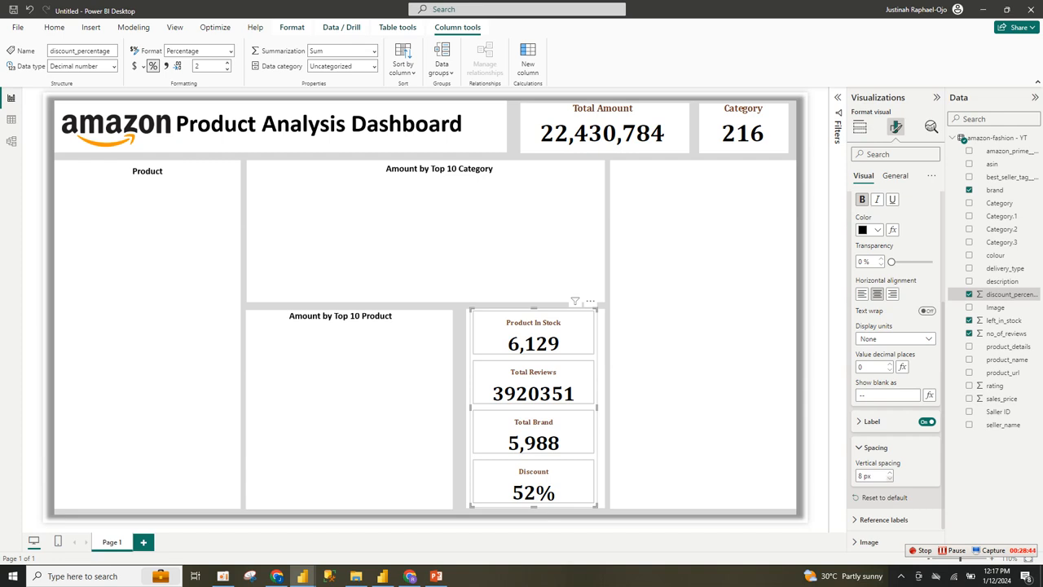
{"action": "left_click", "coordinate": [890, 478]}
{"action": "left_click", "coordinate": [889, 478]}
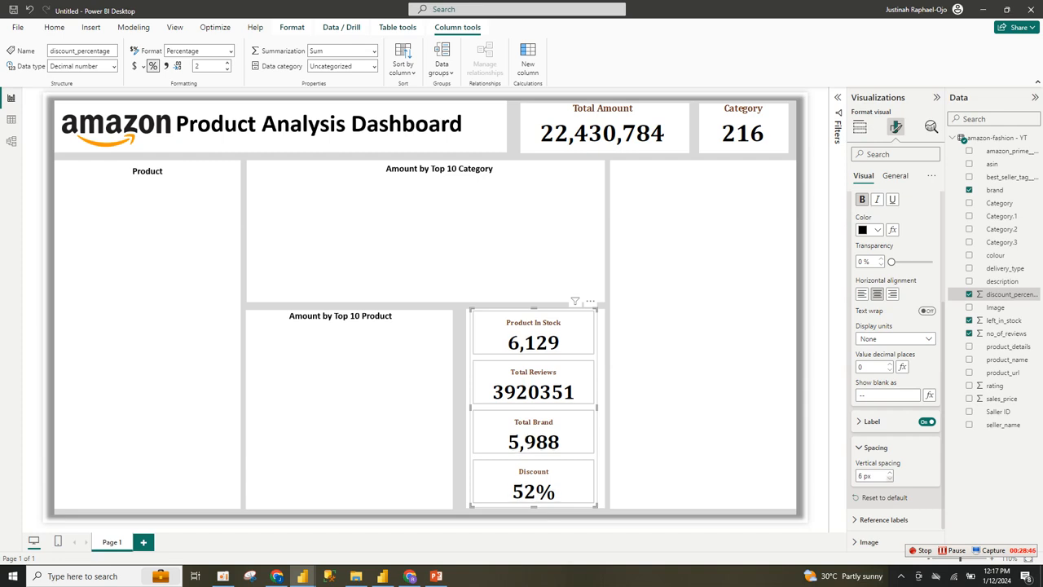
{"action": "left_click", "coordinate": [890, 478]}
{"action": "left_click", "coordinate": [890, 478]}
{"action": "left_click", "coordinate": [890, 478]}
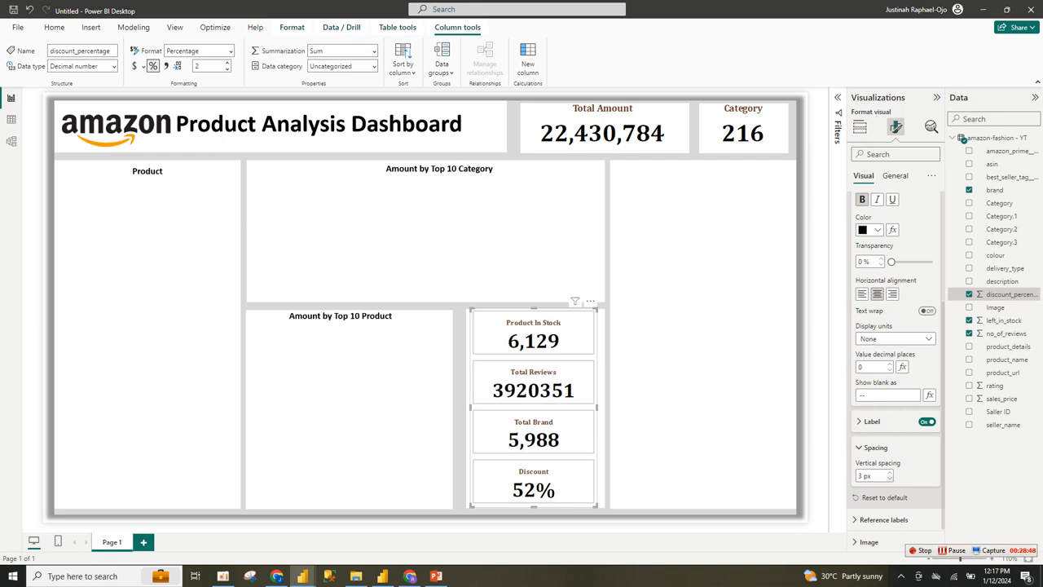
{"action": "left_click", "coordinate": [890, 479]}
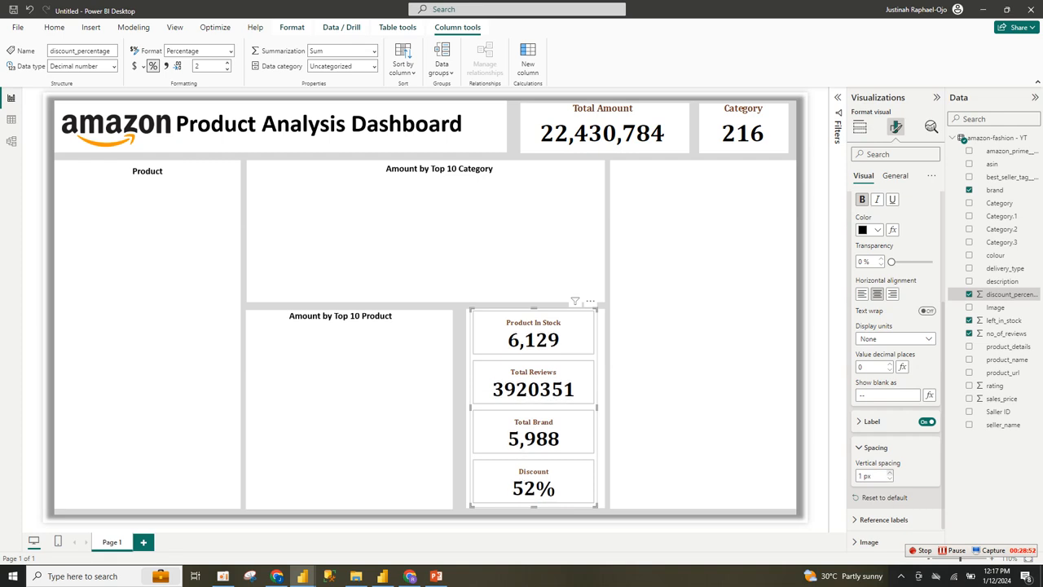
{"action": "left_click", "coordinate": [890, 472]}
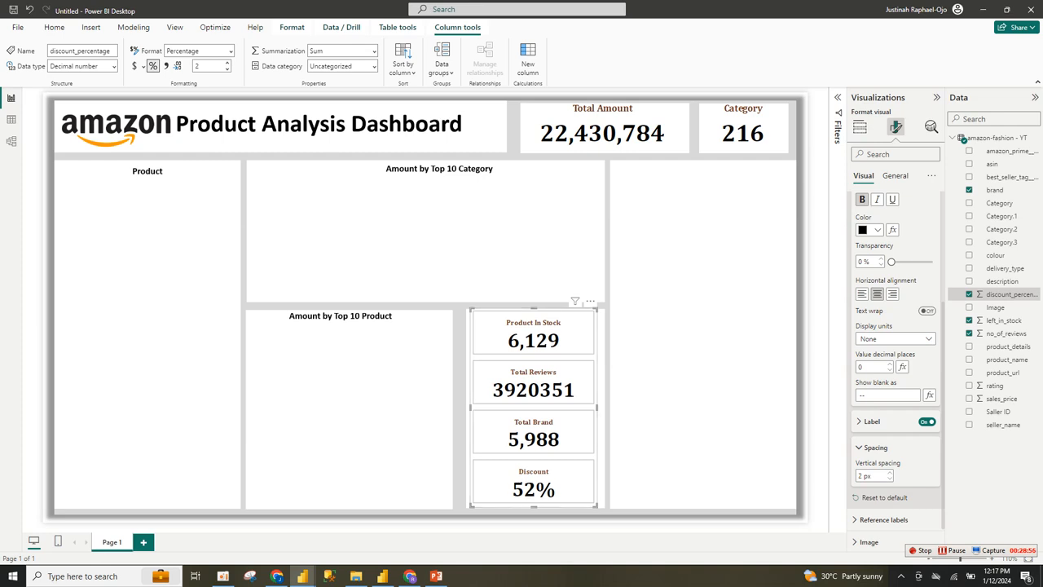
Widen the card visual slightly to fill its panel and align it with the panel's upper edge
{"action": "left_click_drag", "start_coordinate": [597, 405], "coordinate": [602, 405]}
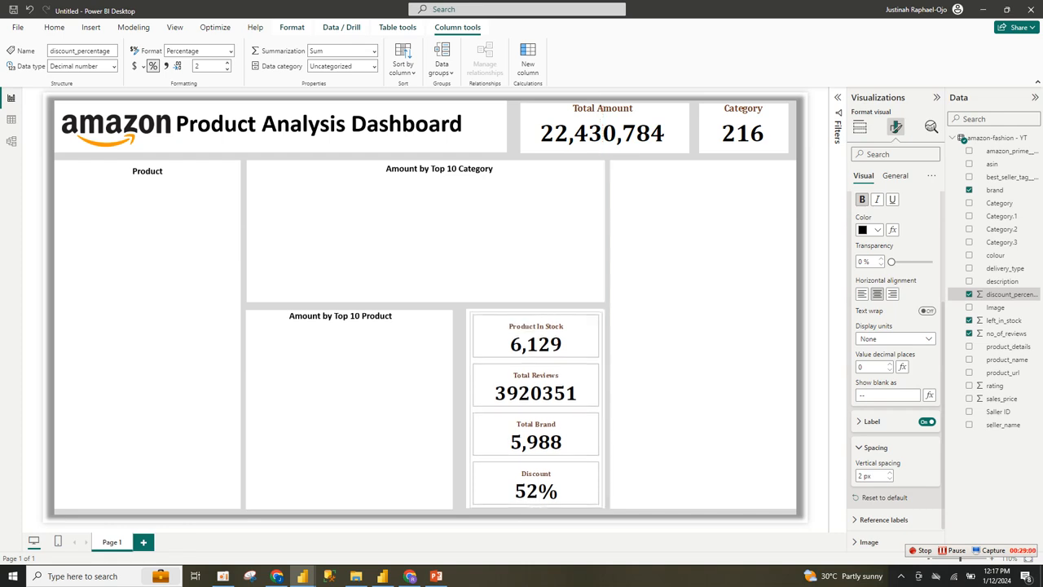
{"action": "left_click_drag", "start_coordinate": [536, 312], "coordinate": [536, 308]}
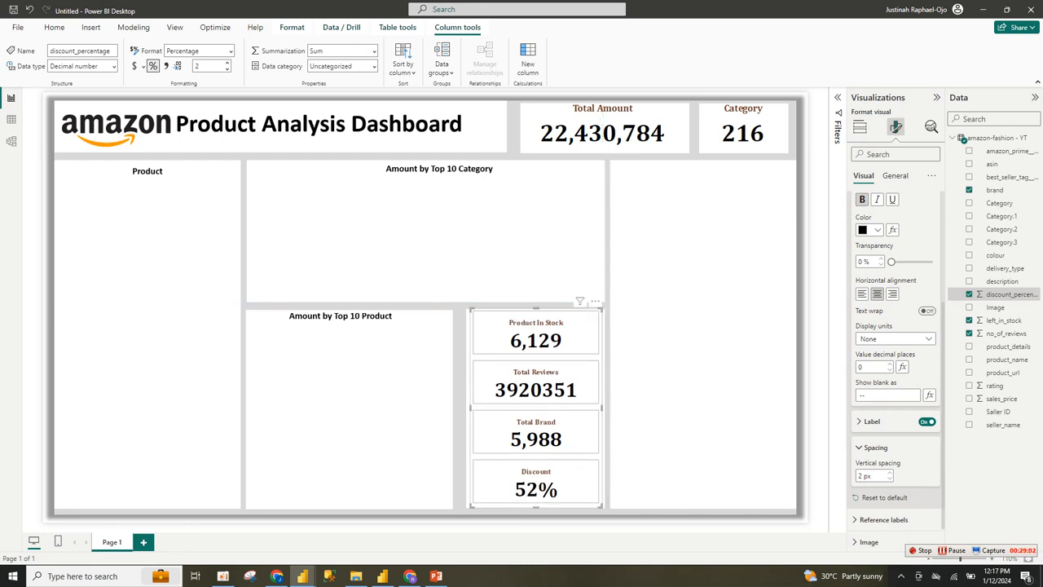
{"action": "left_click", "coordinate": [700, 375]}
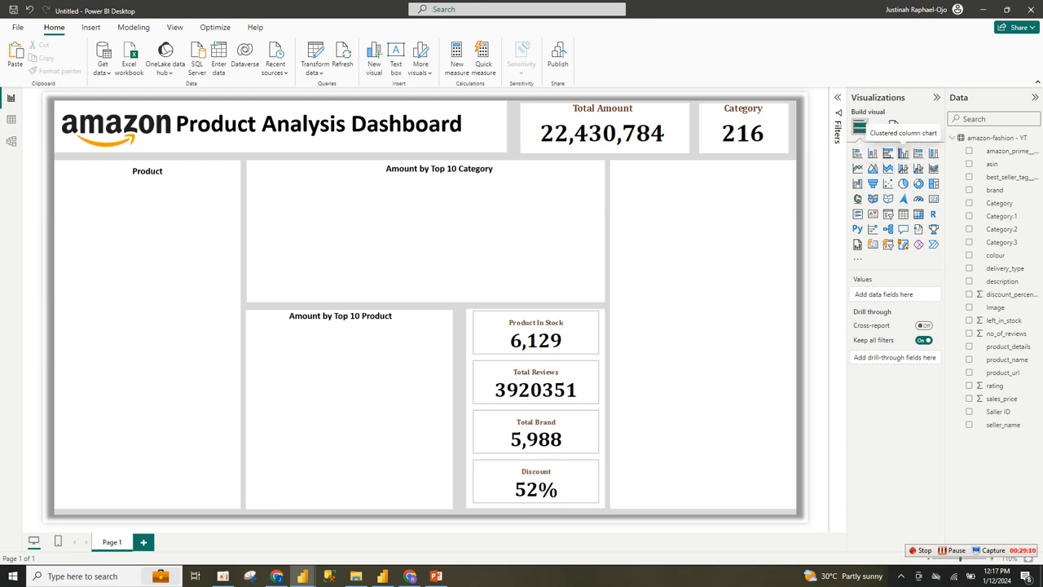
Add a clustered column chart in the Amount by Top 10 Category panel, with Category on the X-axis and sales_price on the Y-axis
{"action": "left_click", "coordinate": [903, 153]}
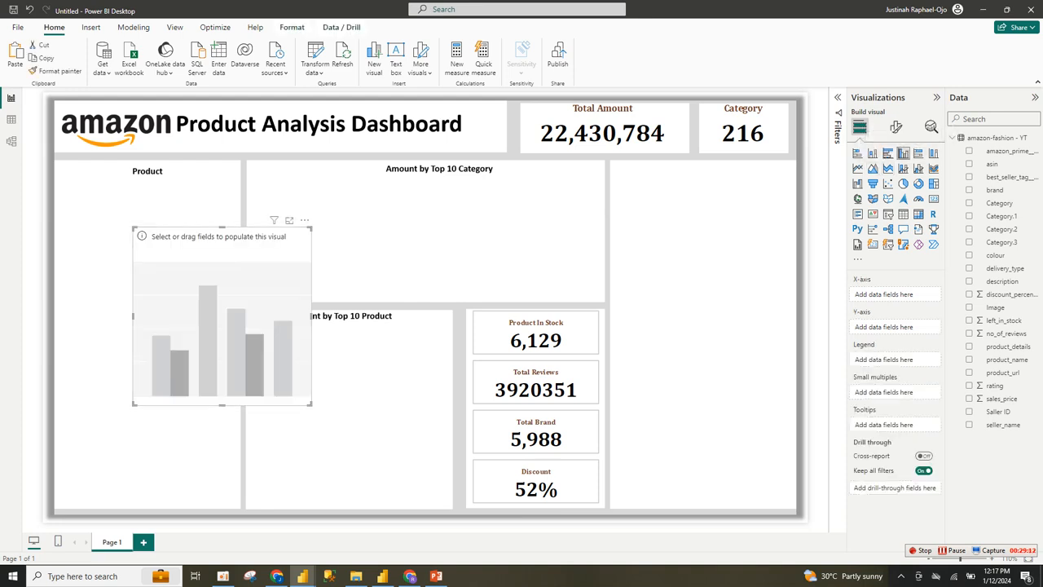
{"action": "left_click_drag", "start_coordinate": [310, 402], "coordinate": [436, 343]}
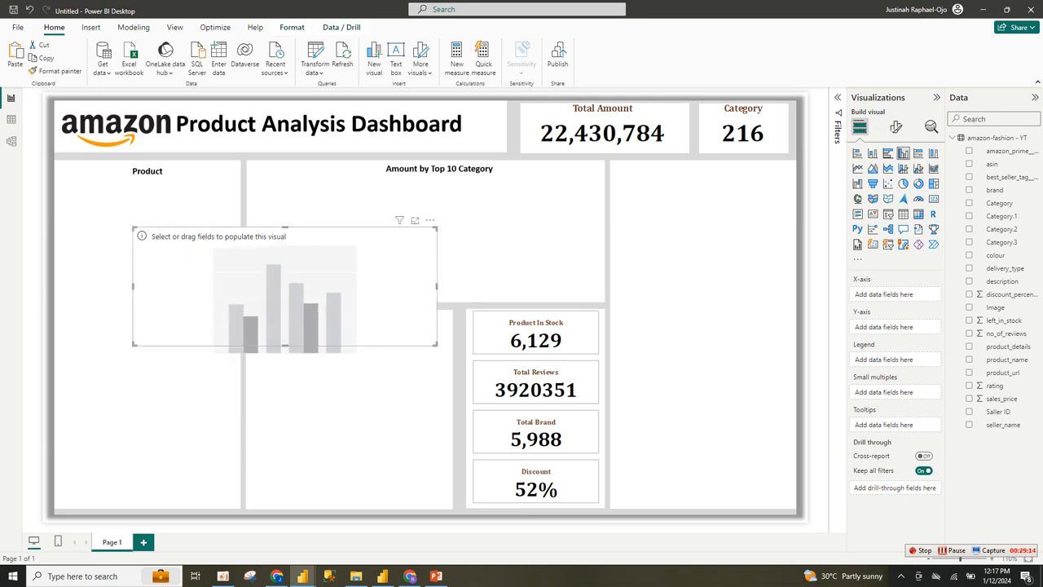
{"action": "left_click_drag", "start_coordinate": [285, 285], "coordinate": [402, 226]}
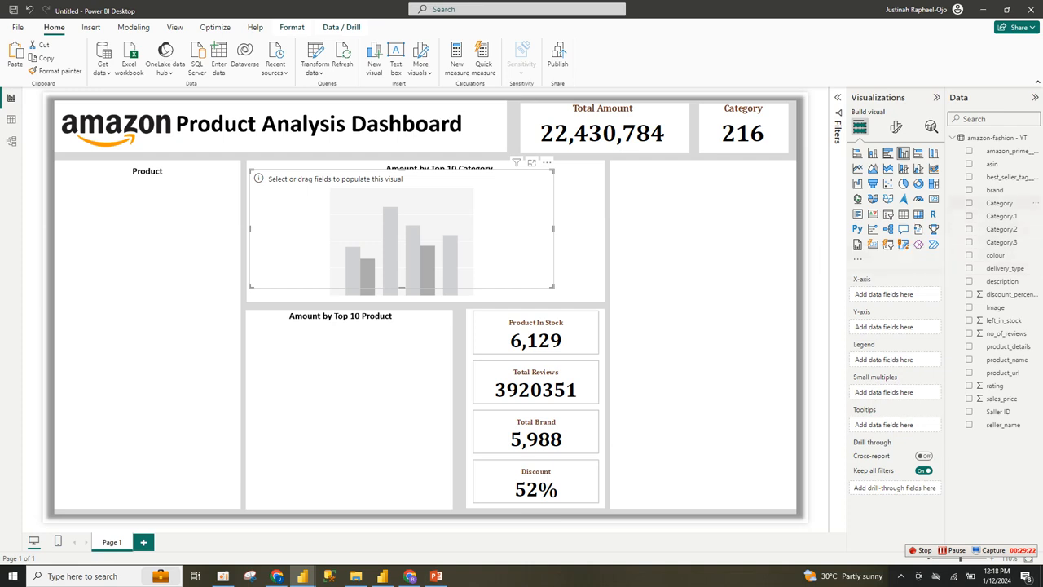
{"action": "left_click_drag", "start_coordinate": [999, 203], "coordinate": [899, 294]}
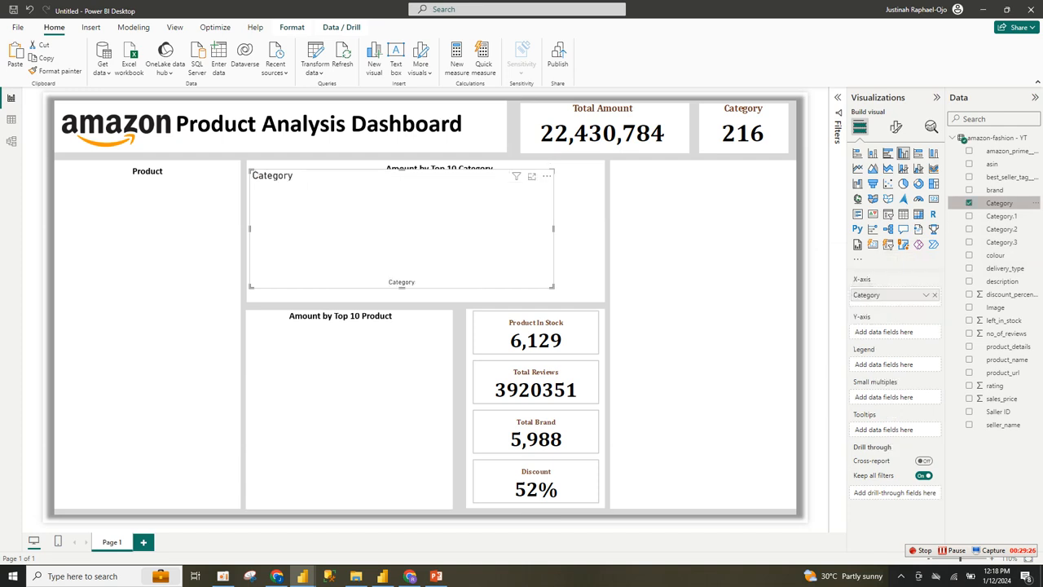
{"action": "left_click_drag", "start_coordinate": [1001, 398], "coordinate": [896, 333]}
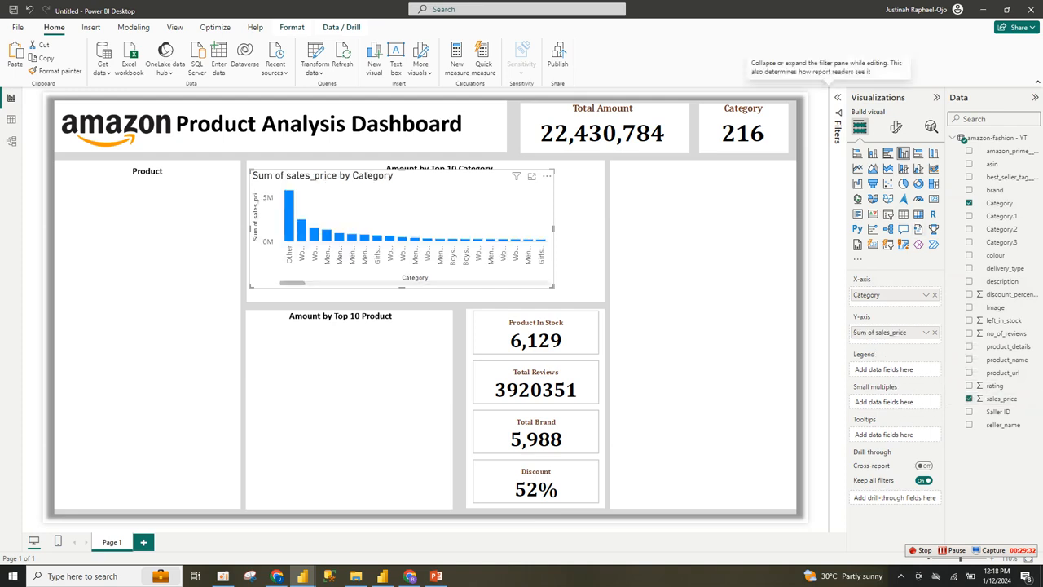
Filter the column chart's Category to the Top 10 by sales_price, and enlarge the chart to fill its panel
{"action": "left_click", "coordinate": [837, 98]}
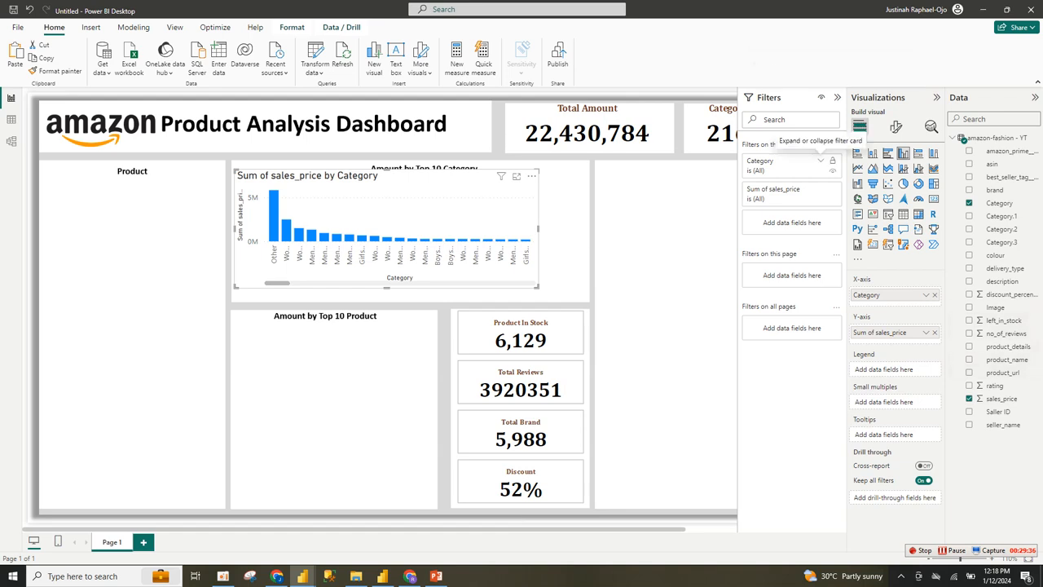
{"action": "left_click", "coordinate": [820, 161]}
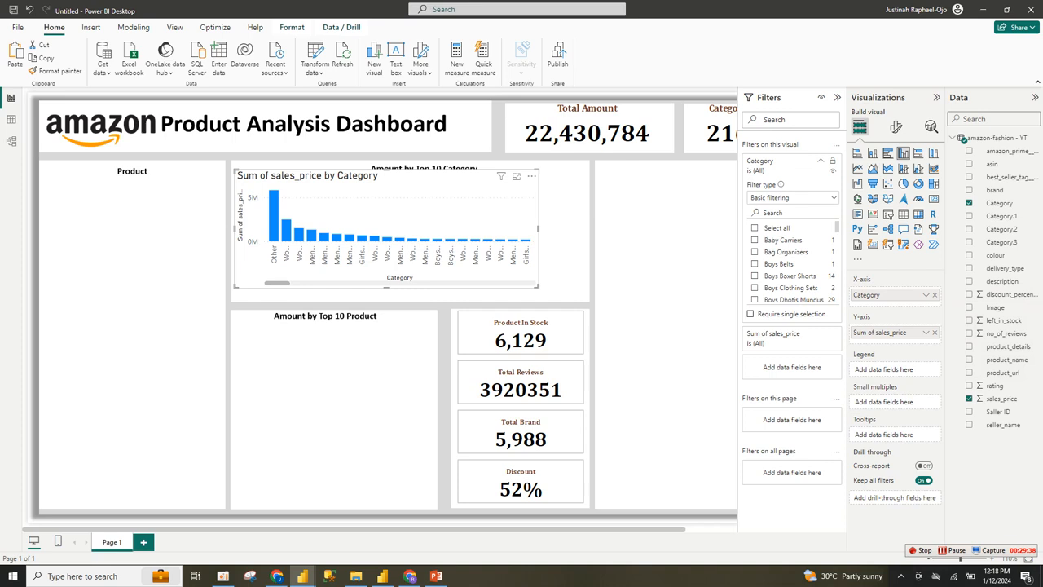
{"action": "left_click", "coordinate": [792, 197]}
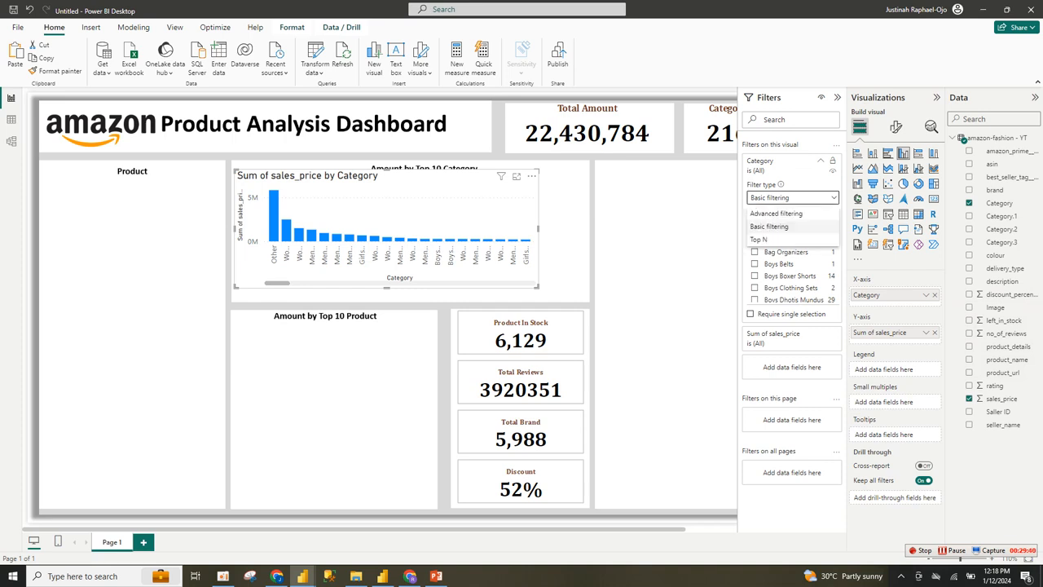
{"action": "left_click", "coordinate": [759, 238]}
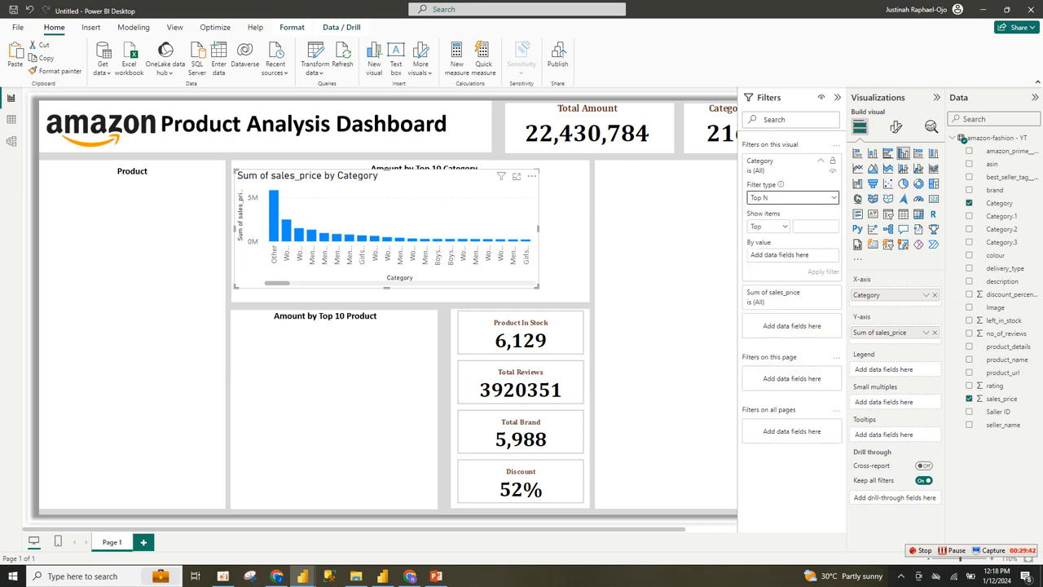
{"action": "left_click", "coordinate": [814, 226]}
{"action": "type", "text": "10"}
{"action": "left_click_drag", "start_coordinate": [1001, 399], "coordinate": [806, 256]}
{"action": "left_click", "coordinate": [823, 271]}
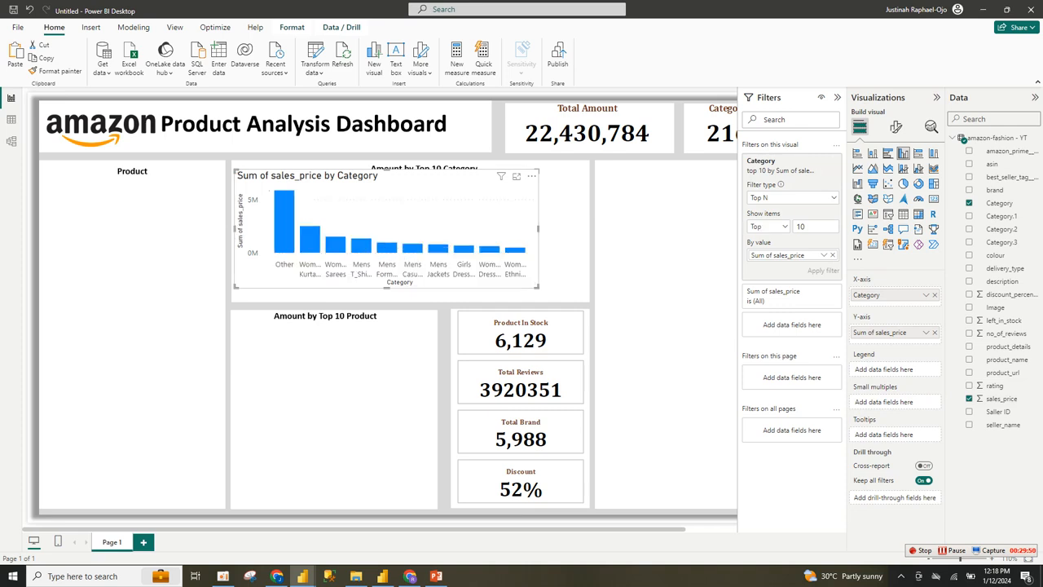
{"action": "left_click_drag", "start_coordinate": [538, 287], "coordinate": [586, 295]}
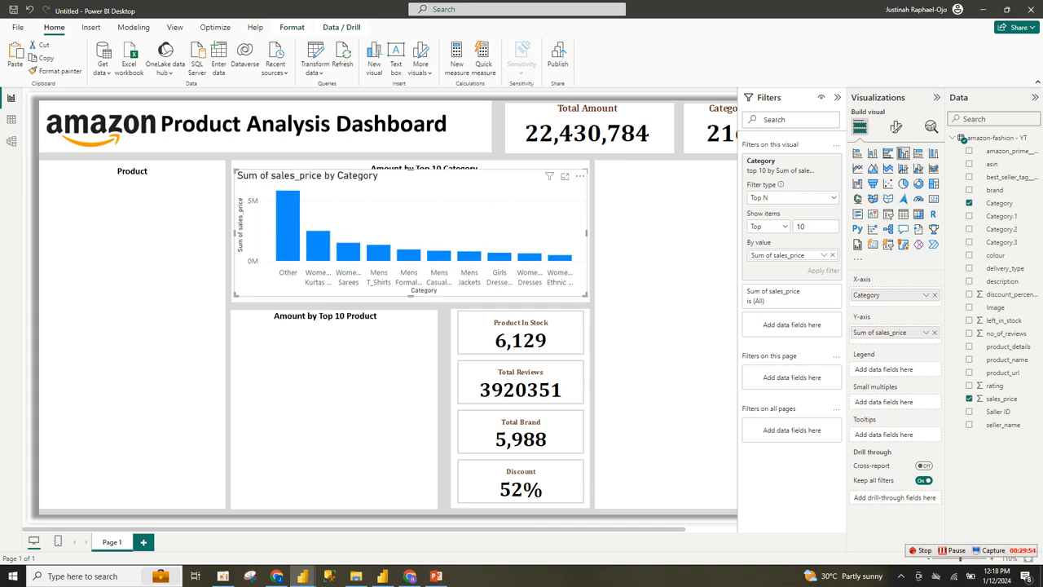
Hide the column chart's horizontal gridlines along with the Y-axis values and Y-axis title
{"action": "left_click", "coordinate": [896, 127]}
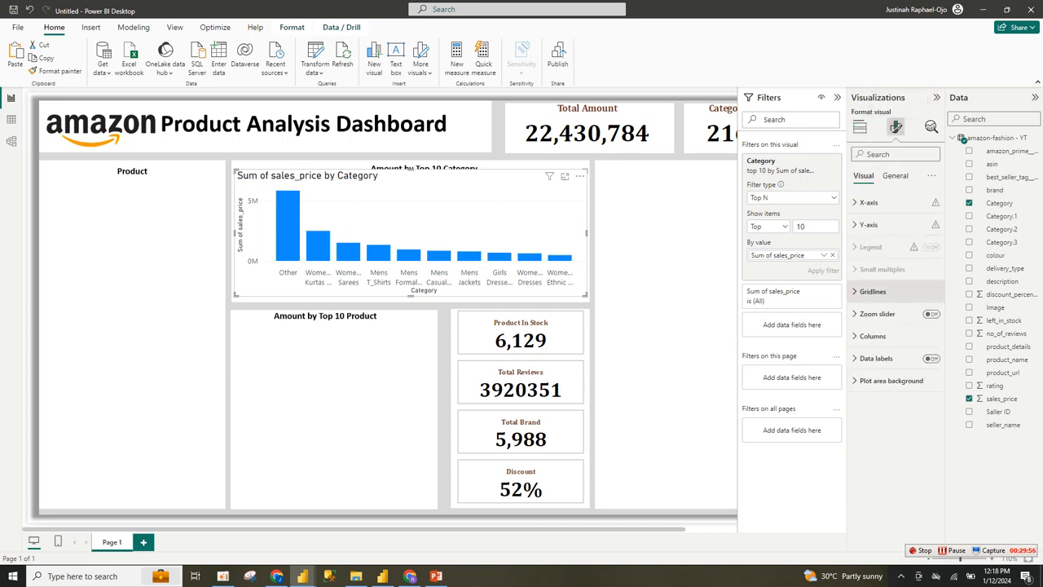
{"action": "left_click", "coordinate": [872, 291]}
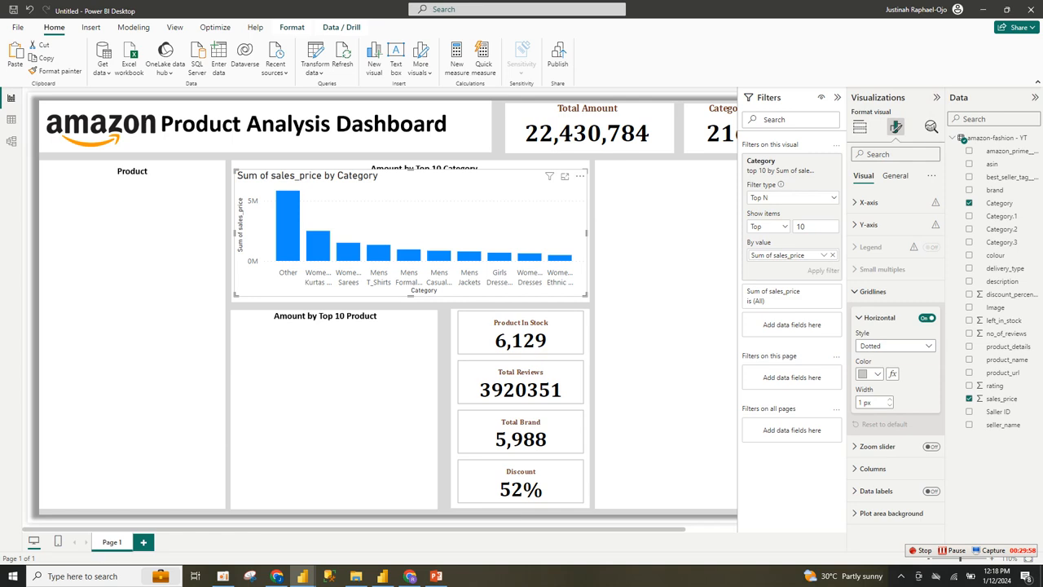
{"action": "left_click", "coordinate": [873, 291]}
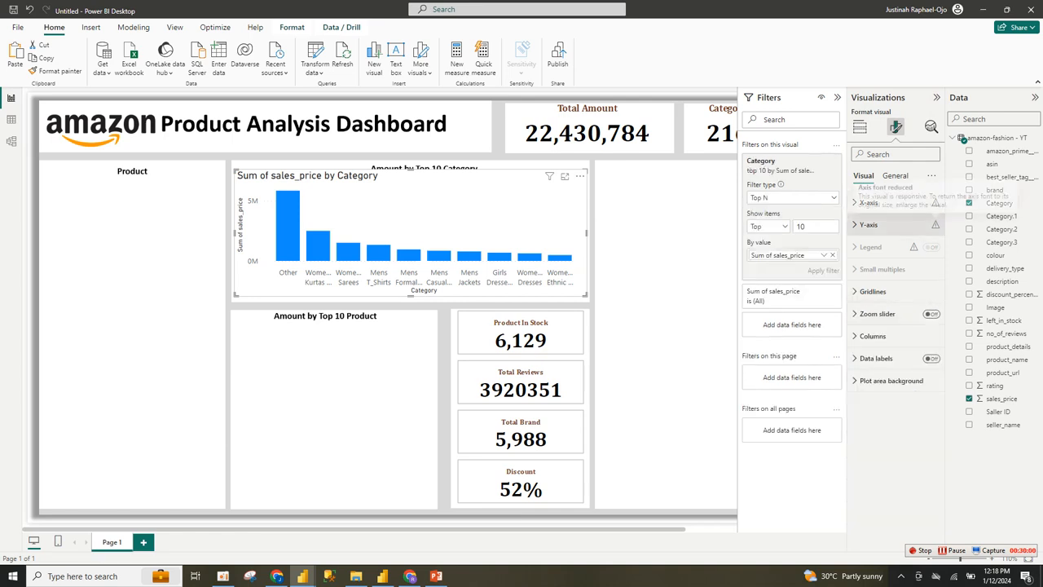
{"action": "left_click", "coordinate": [869, 224]}
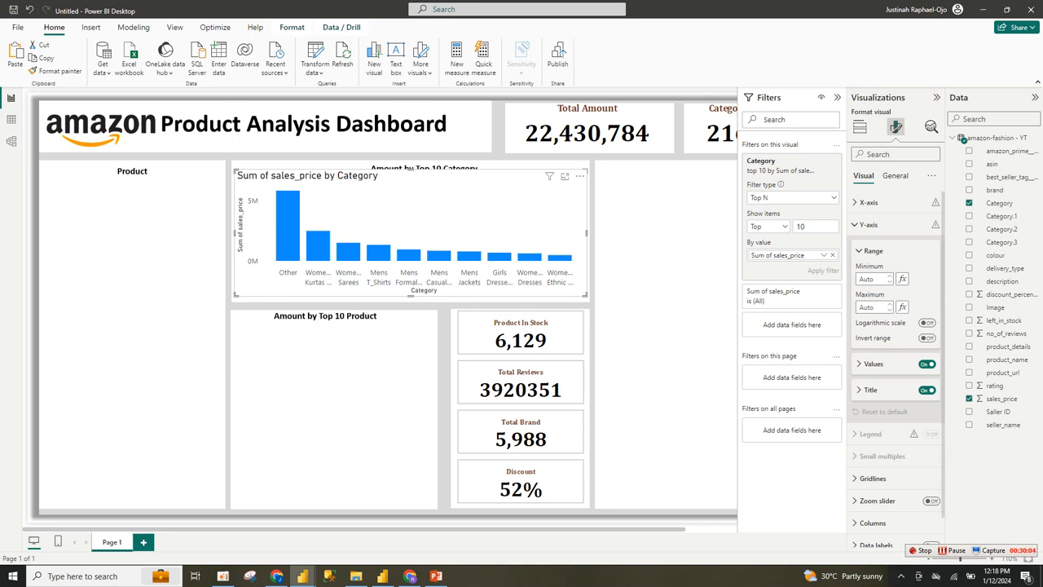
{"action": "left_click", "coordinate": [869, 224]}
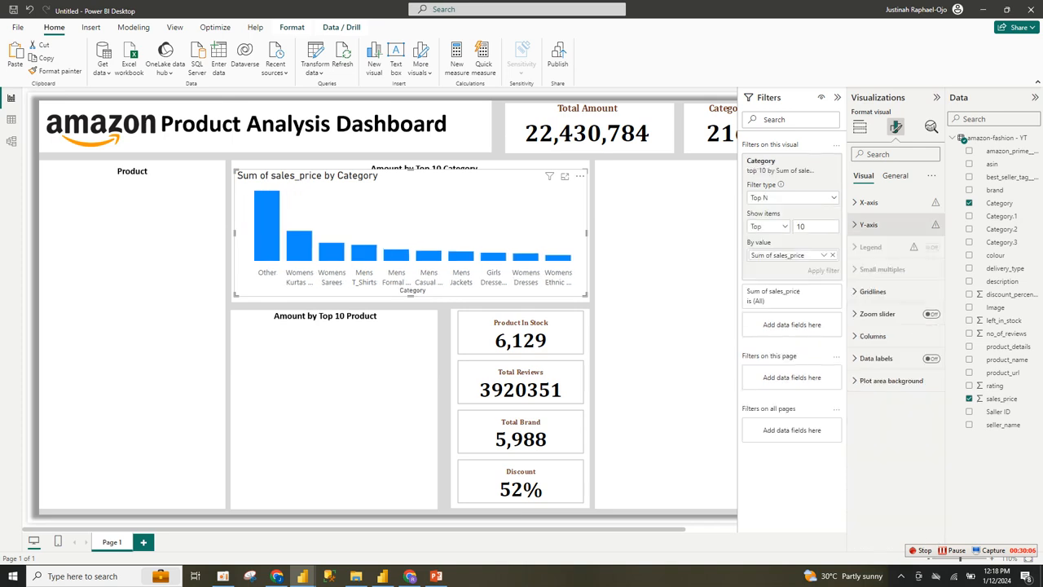
Format the X-axis labels in black, bold Cambria and turn off the X-axis title
{"action": "left_click", "coordinate": [868, 202]}
{"action": "left_click", "coordinate": [870, 302]}
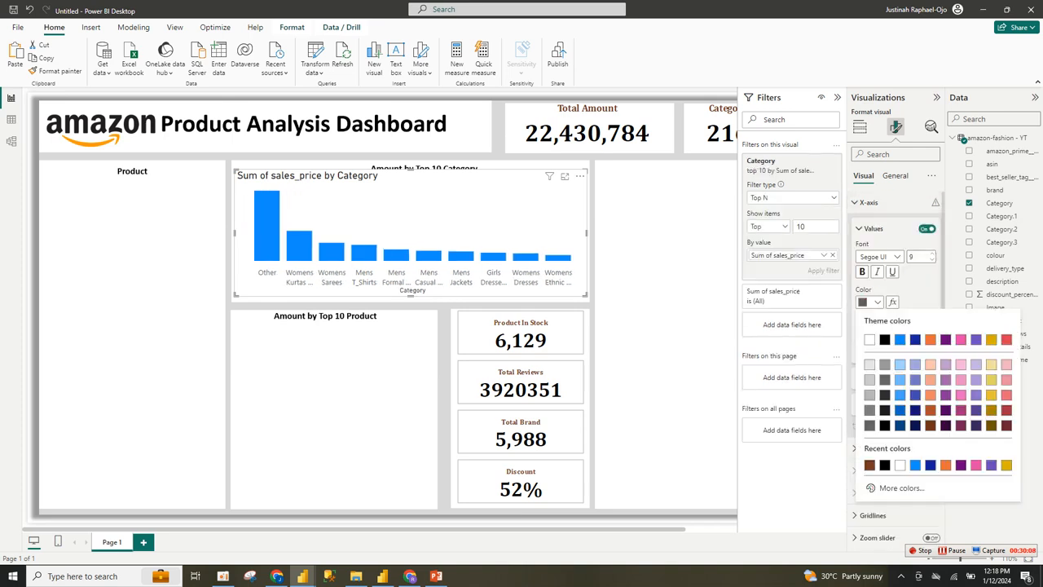
{"action": "left_click", "coordinate": [885, 340]}
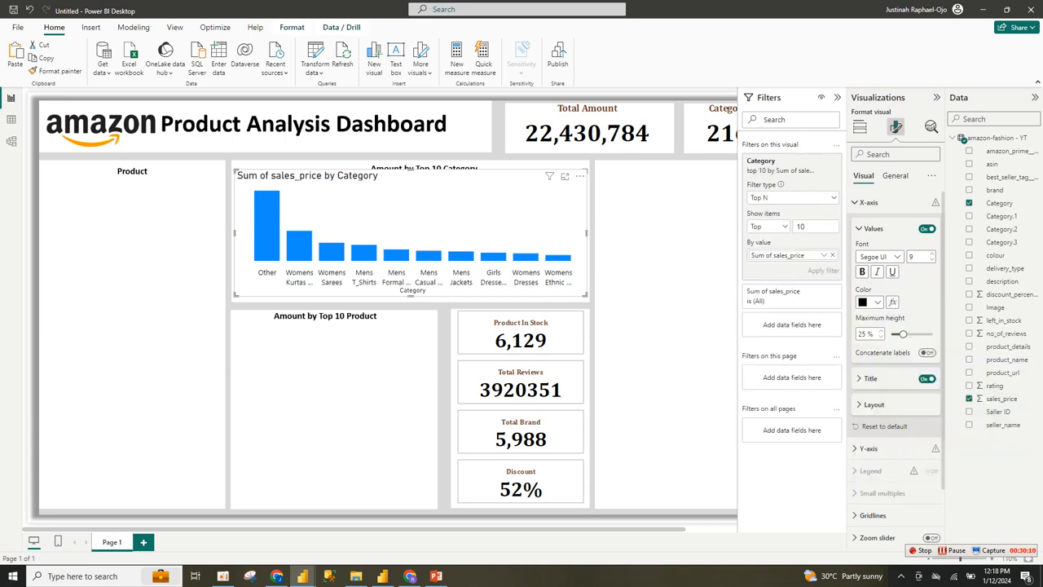
{"action": "left_click", "coordinate": [880, 257]}
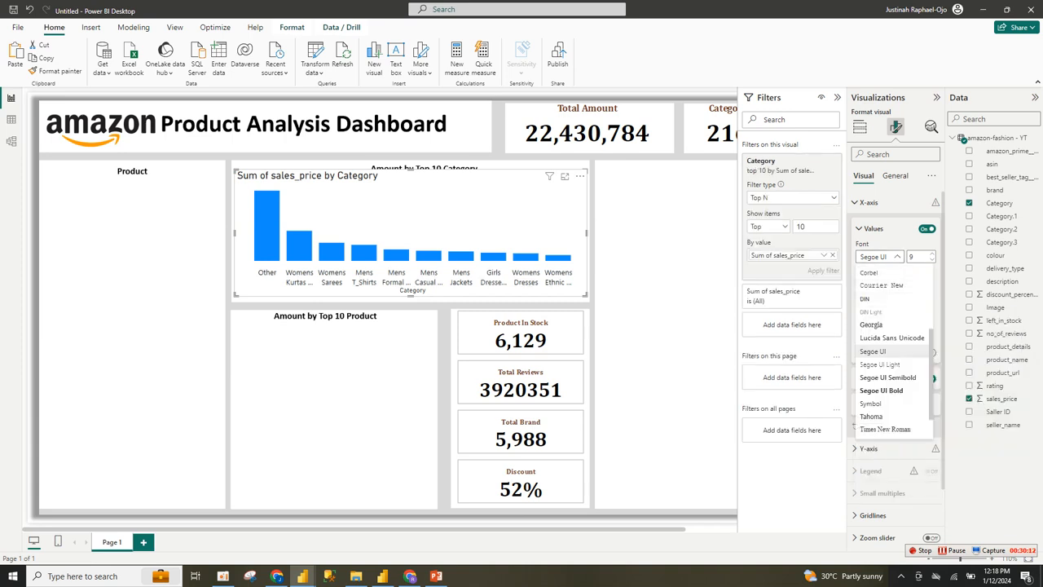
{"action": "scroll", "coordinate": [892, 351], "scroll_direction": "up", "scroll_amount": 2}
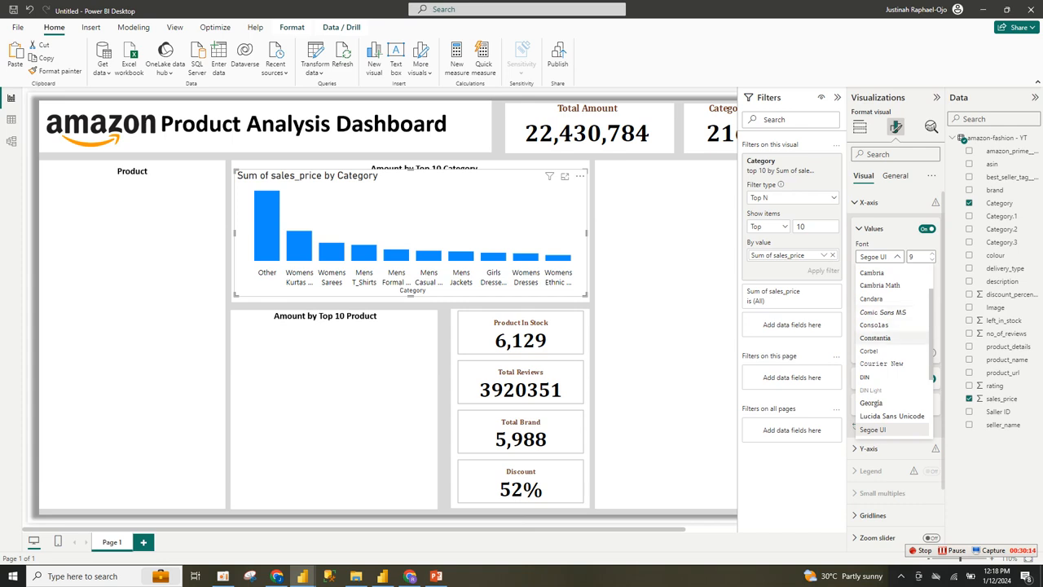
{"action": "left_click", "coordinate": [871, 272]}
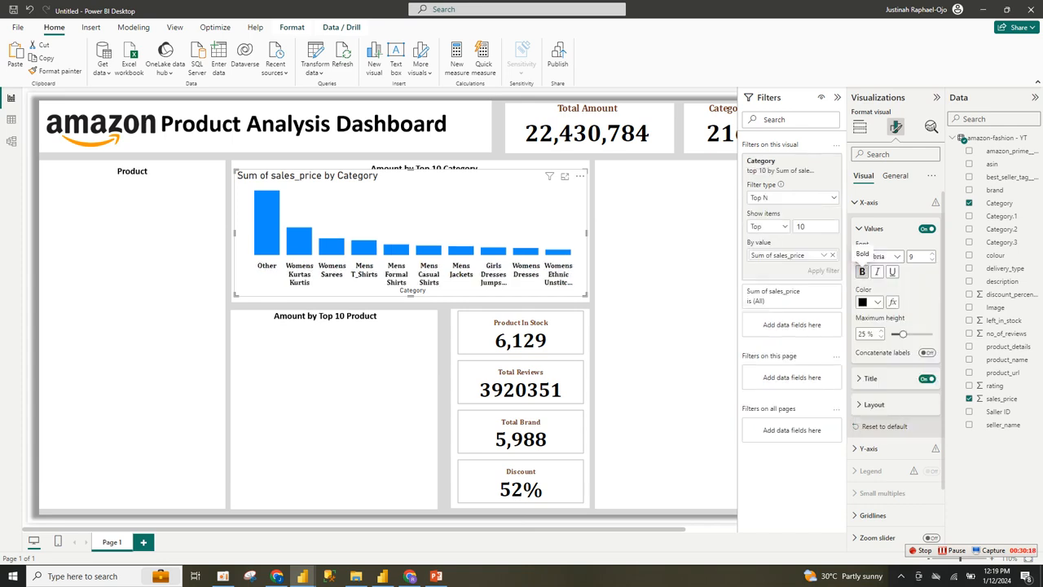
{"action": "left_click", "coordinate": [928, 379]}
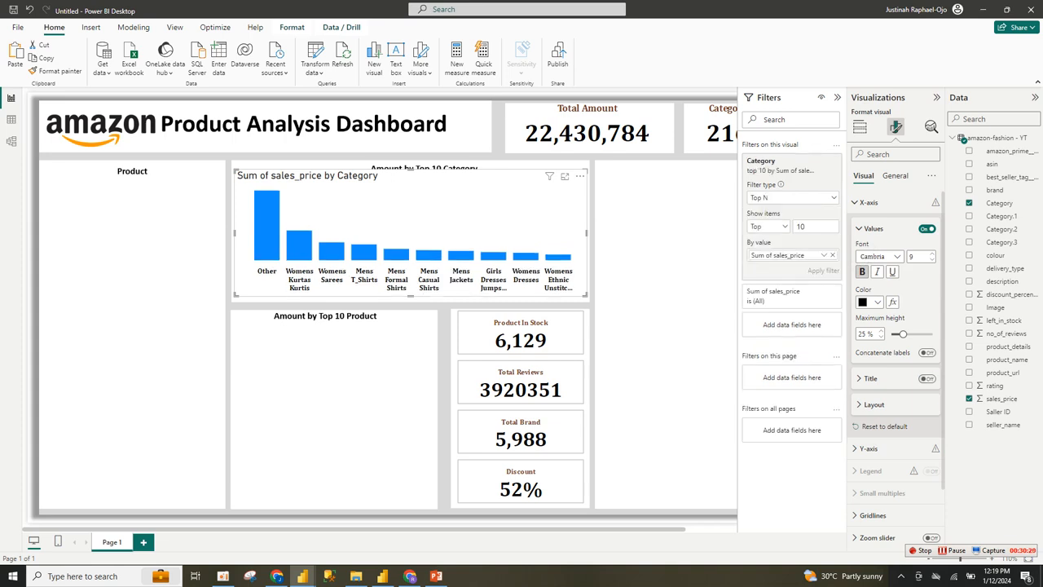
{"action": "left_click", "coordinate": [872, 229]}
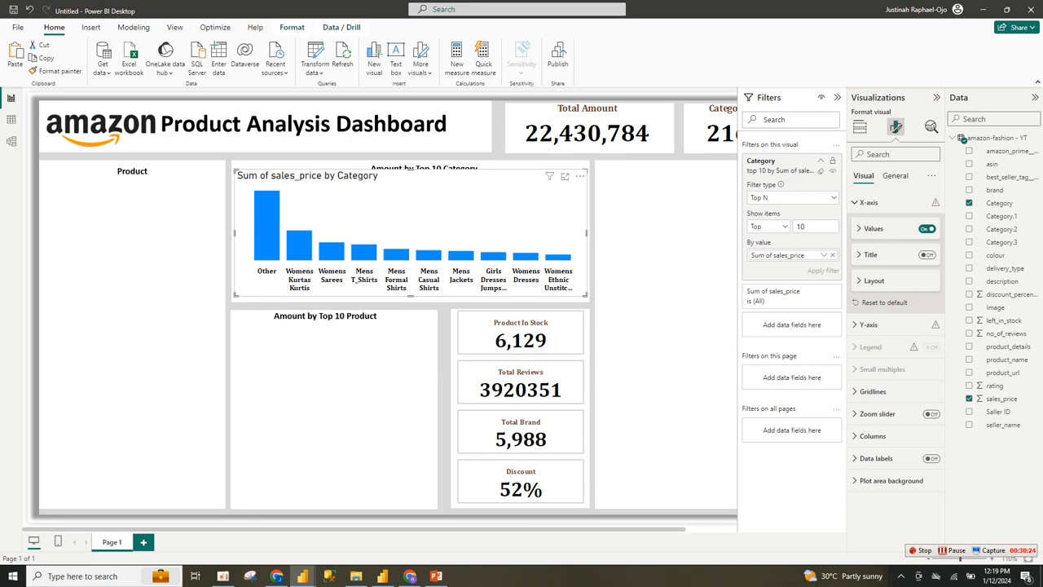
Turn off the column chart's title and background so the panel's own heading shows through
{"action": "left_click", "coordinate": [895, 176]}
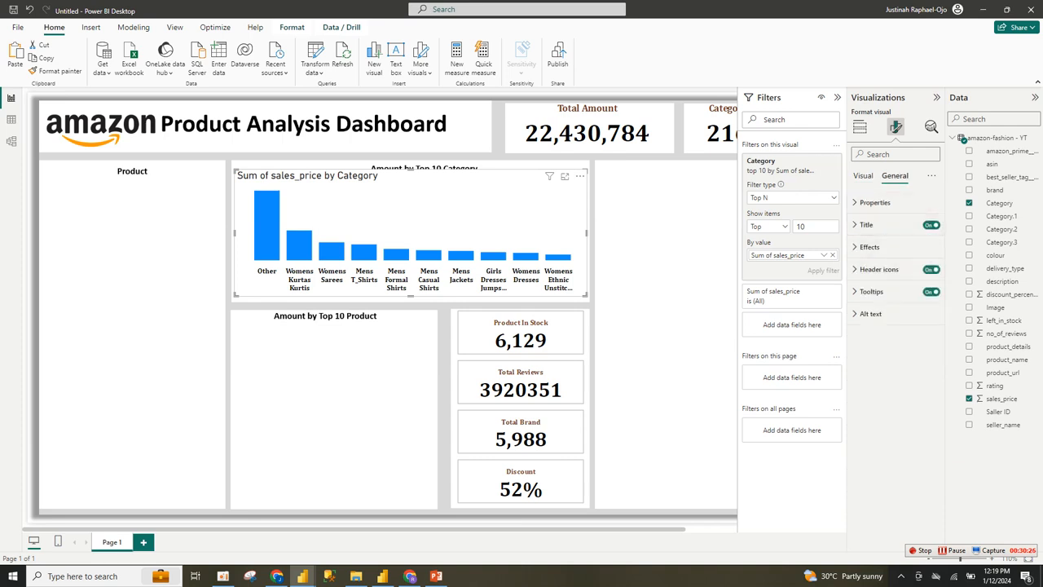
{"action": "left_click", "coordinate": [932, 224]}
{"action": "left_click", "coordinate": [868, 246]}
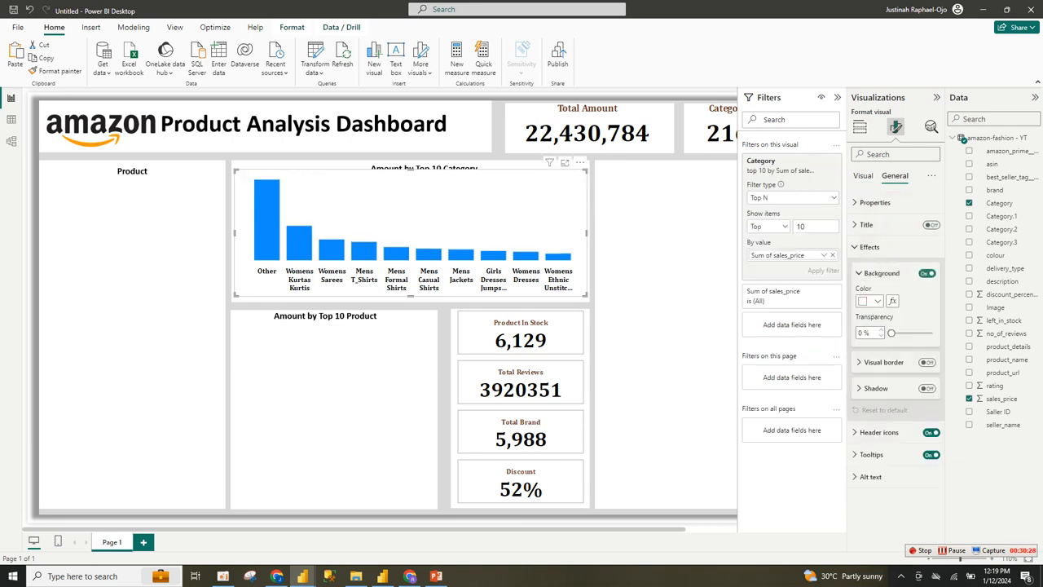
Change the default colour of the chart's columns to a near-black shade
{"action": "left_click", "coordinate": [863, 176]}
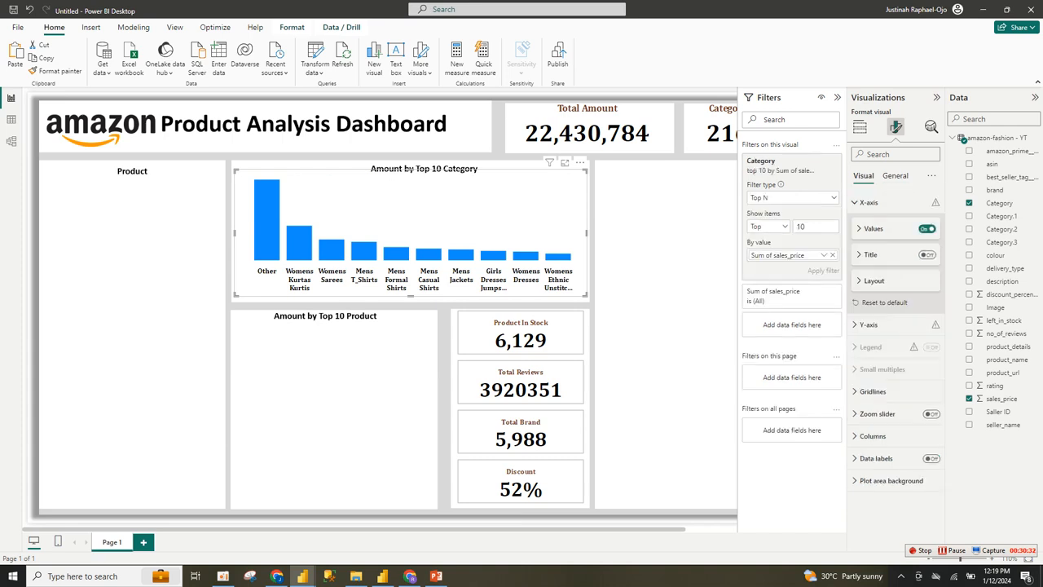
{"action": "left_click", "coordinate": [869, 203]}
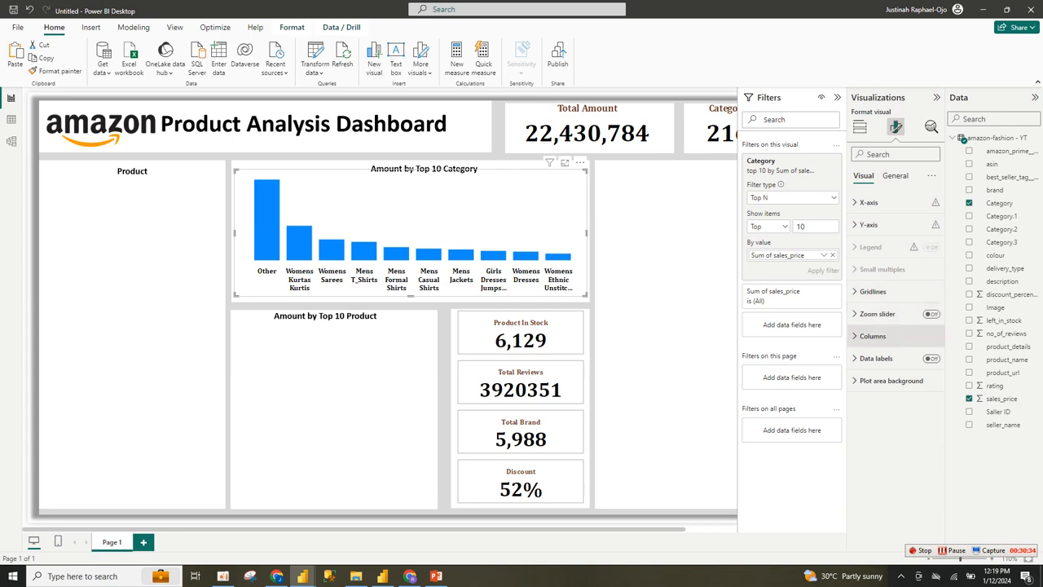
{"action": "left_click", "coordinate": [868, 335]}
{"action": "left_click", "coordinate": [869, 390]}
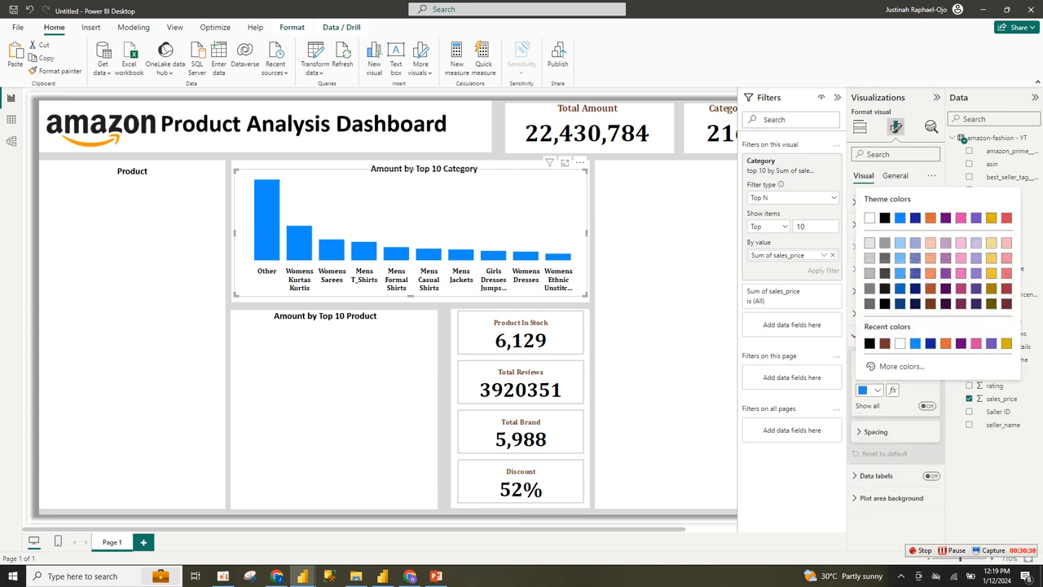
{"action": "left_click", "coordinate": [884, 273]}
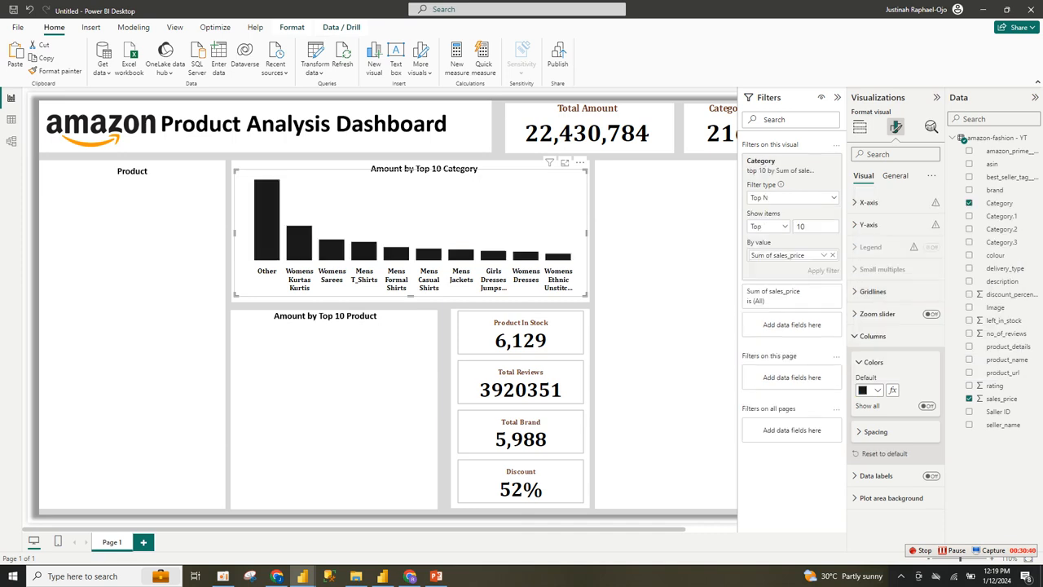
{"action": "left_click", "coordinate": [872, 362]}
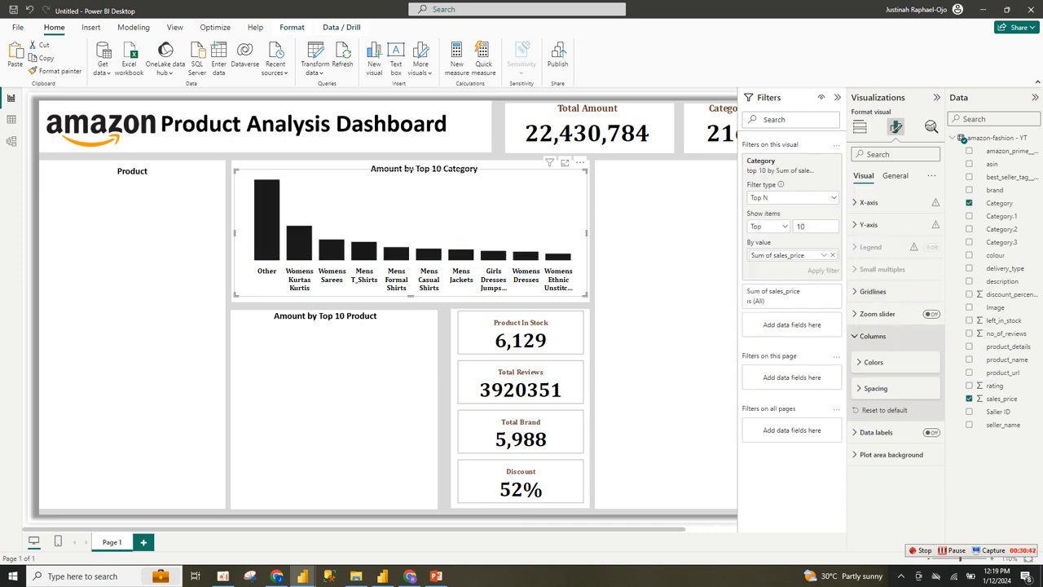
Turn on data labels for the column chart and set their value colour to dark brown
{"action": "left_click", "coordinate": [930, 432]}
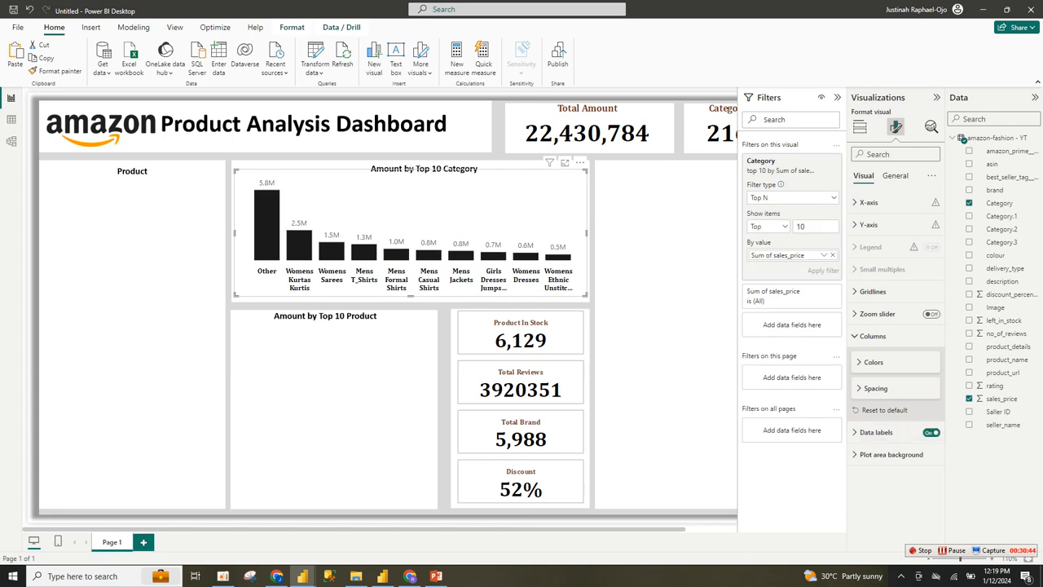
{"action": "left_click", "coordinate": [876, 432]}
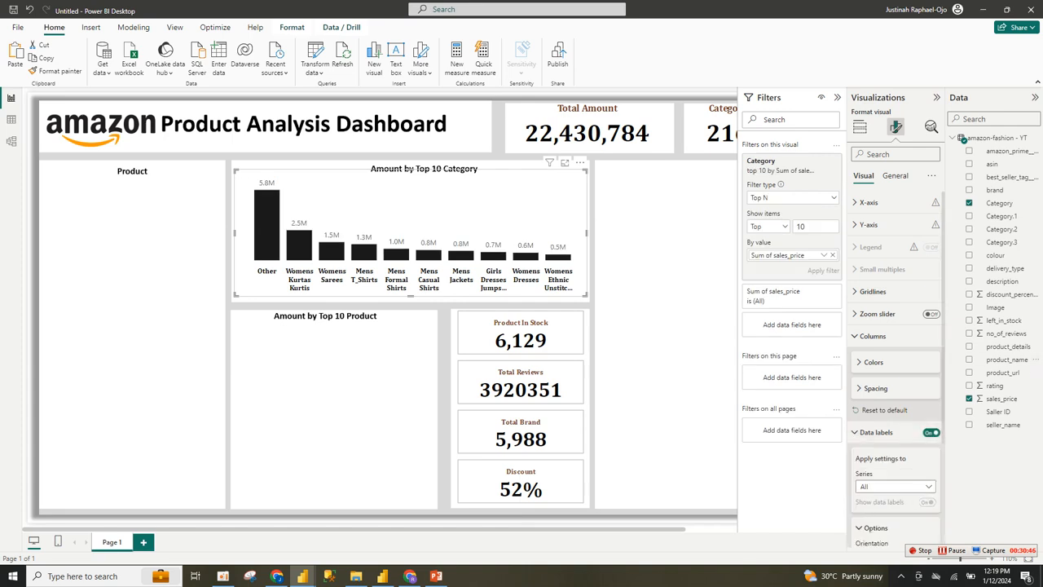
{"action": "scroll", "coordinate": [896, 367], "scroll_direction": "down", "scroll_amount": 3}
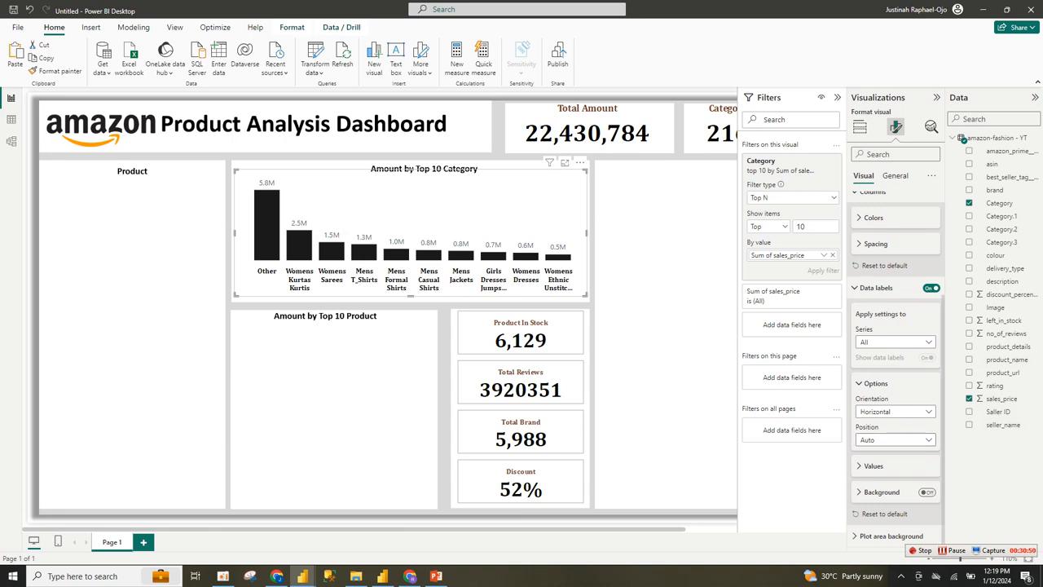
{"action": "left_click", "coordinate": [873, 466]}
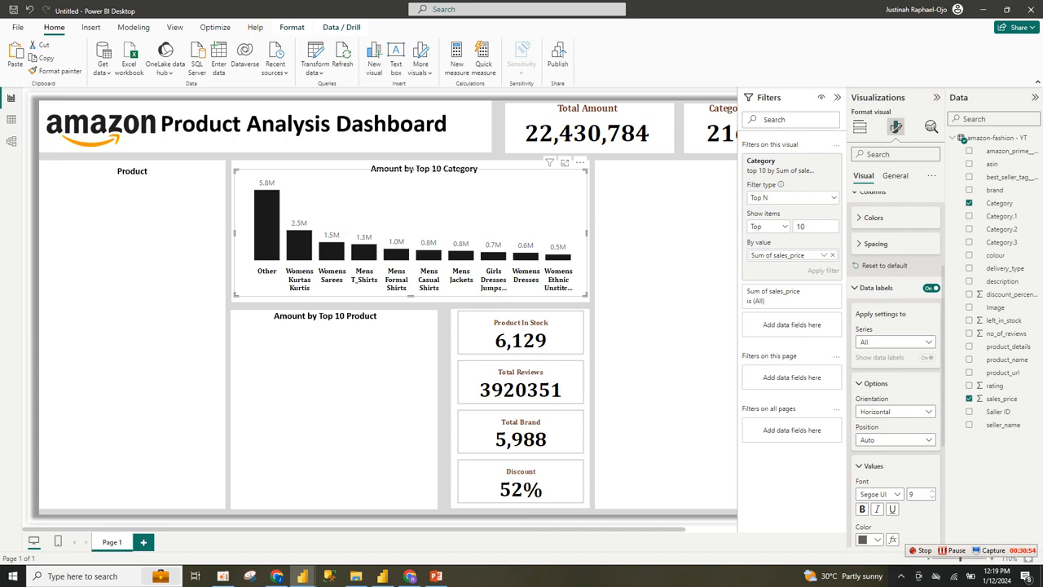
{"action": "scroll", "coordinate": [896, 367], "scroll_direction": "down", "scroll_amount": 4}
{"action": "left_click", "coordinate": [872, 342]}
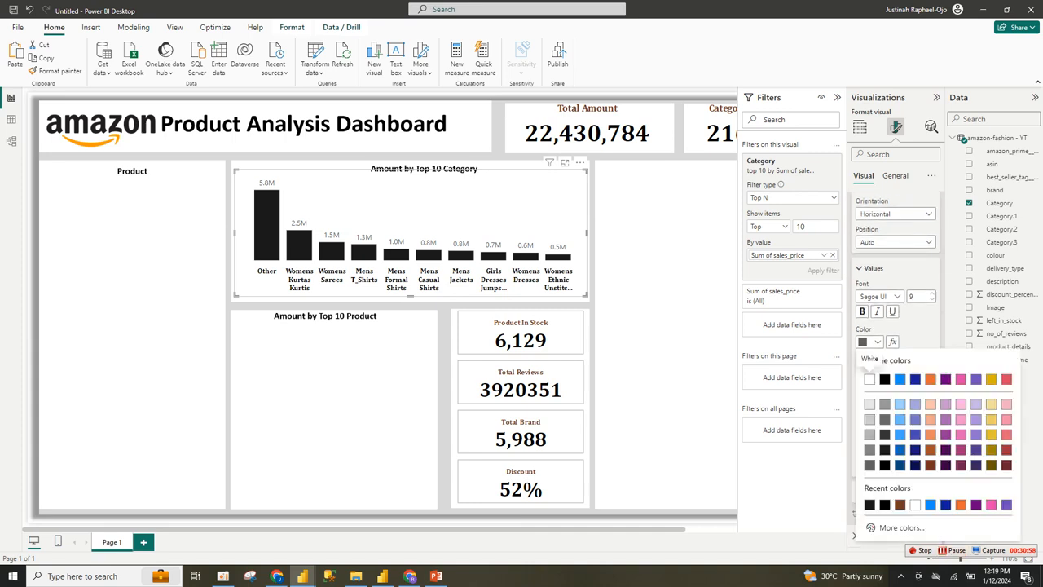
{"action": "left_click", "coordinate": [869, 378]}
Set the data label values to bold Cambria with display units in Thousands
{"action": "left_click", "coordinate": [881, 296]}
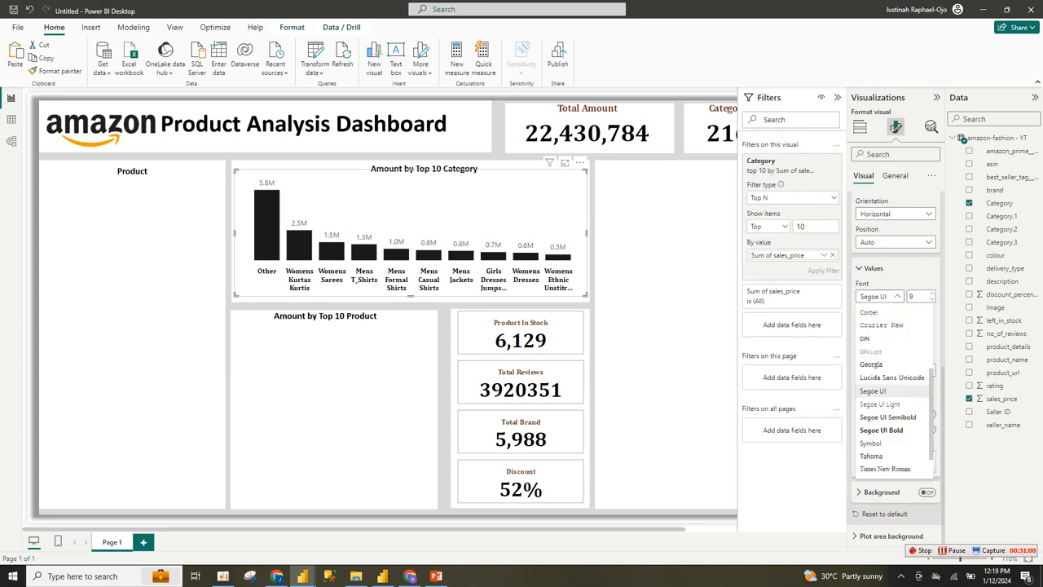
{"action": "scroll", "coordinate": [892, 359], "scroll_direction": "up", "scroll_amount": 3}
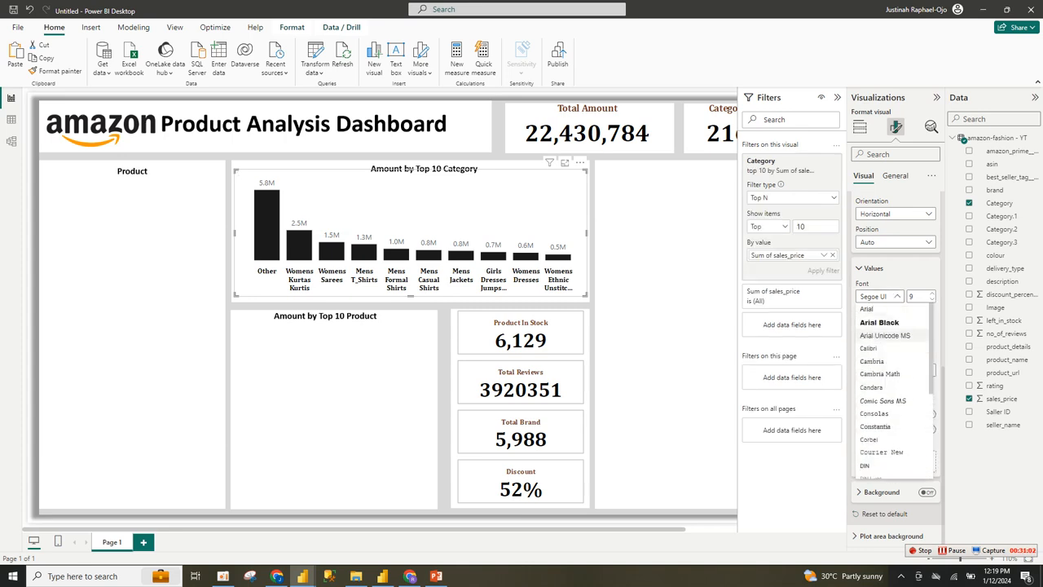
{"action": "left_click", "coordinate": [872, 361]}
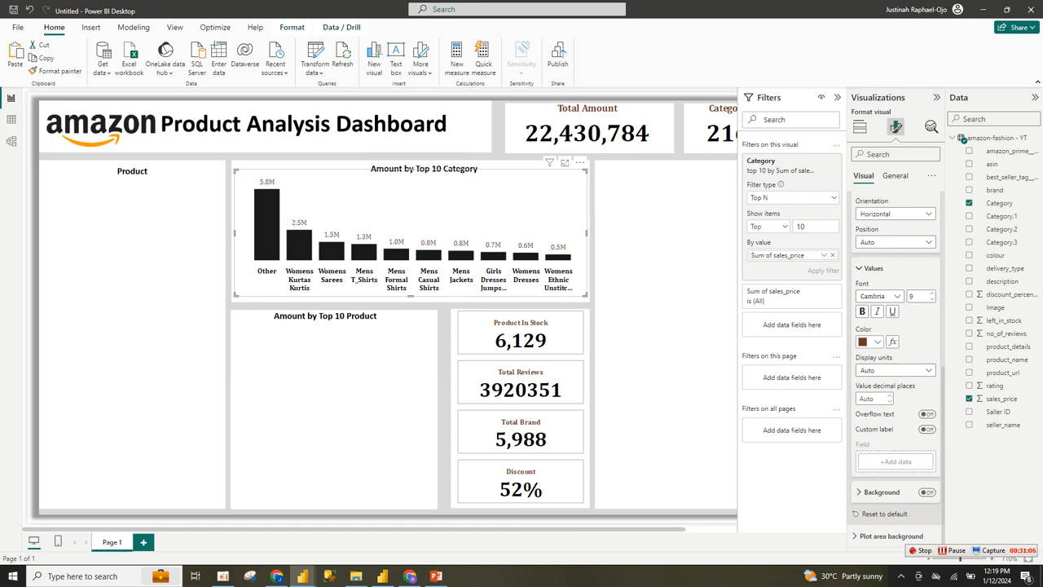
{"action": "left_click", "coordinate": [862, 311]}
{"action": "left_click", "coordinate": [895, 370]}
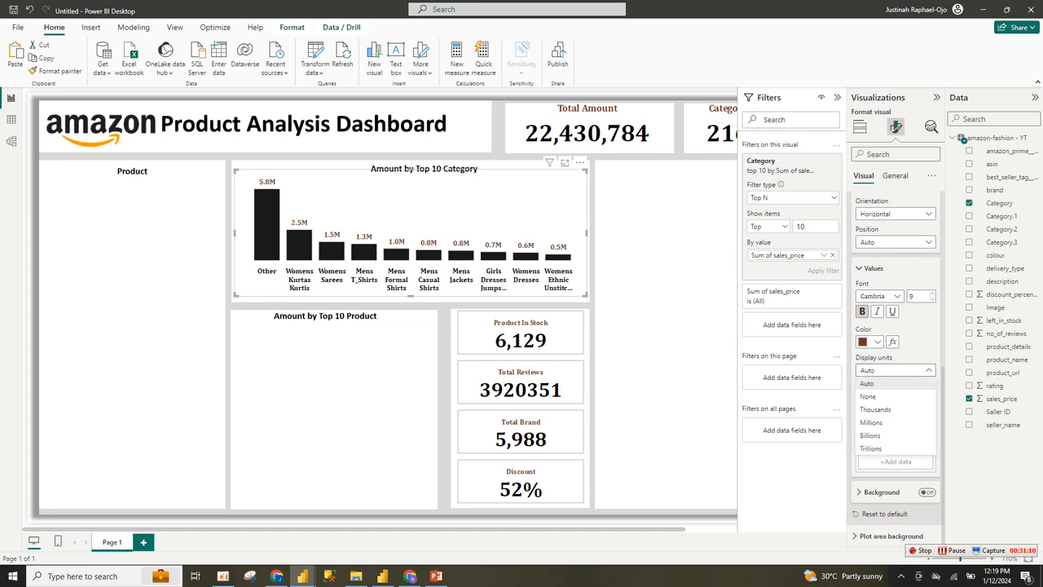
{"action": "left_click", "coordinate": [875, 409]}
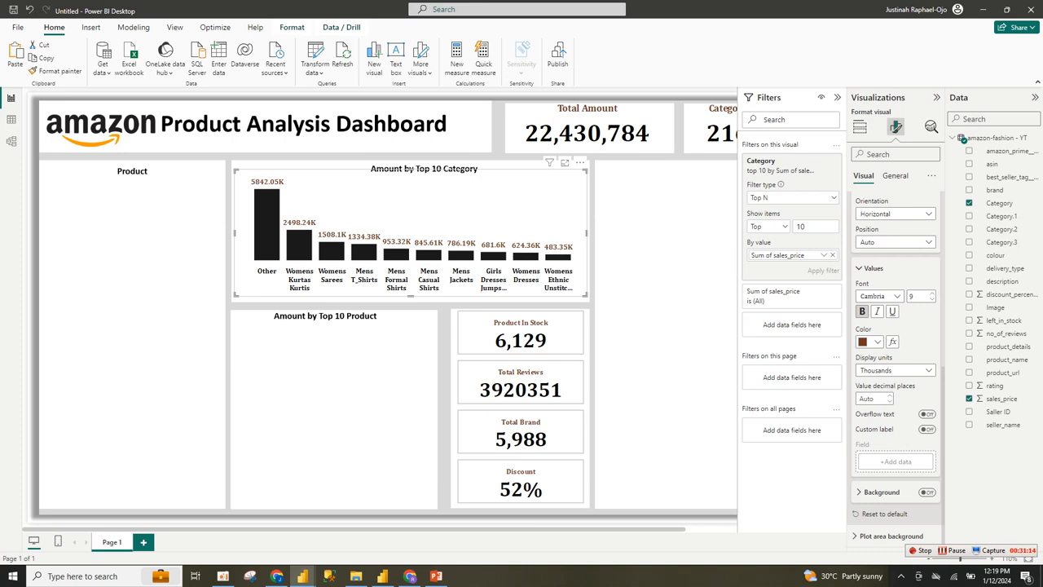
Set the category chart's data label decimal places to 0 and move the chart slightly lower beneath its heading
{"action": "left_click", "coordinate": [890, 401]}
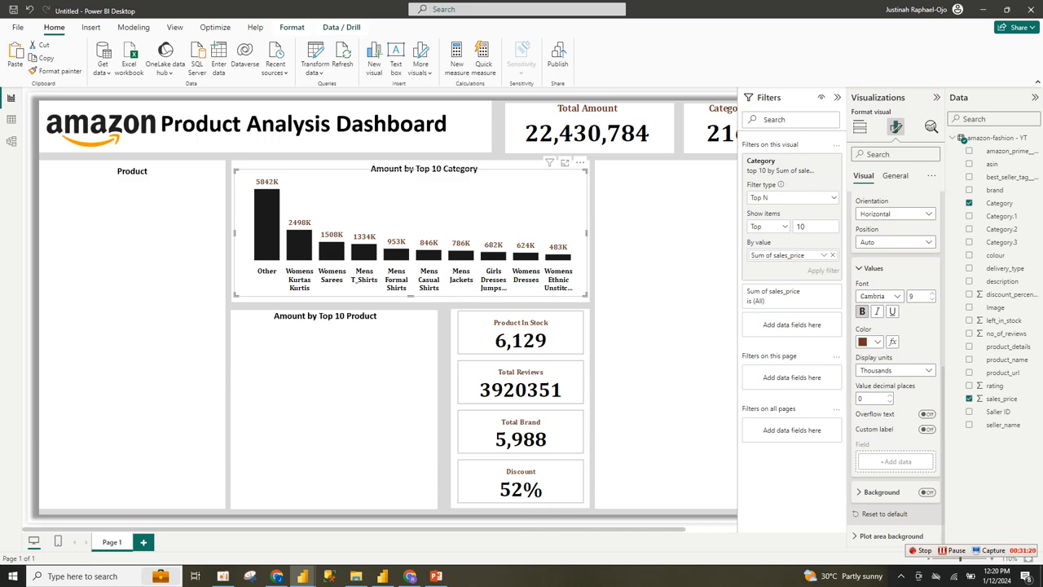
{"action": "mouse_move", "coordinate": [456, 207]}
{"action": "left_mouse_down"}
{"action": "mouse_move", "coordinate": [439, 278]}
{"action": "mouse_move", "coordinate": [439, 250]}
{"action": "mouse_move", "coordinate": [464, 217]}
{"action": "mouse_move", "coordinate": [457, 211]}
{"action": "left_mouse_up"}
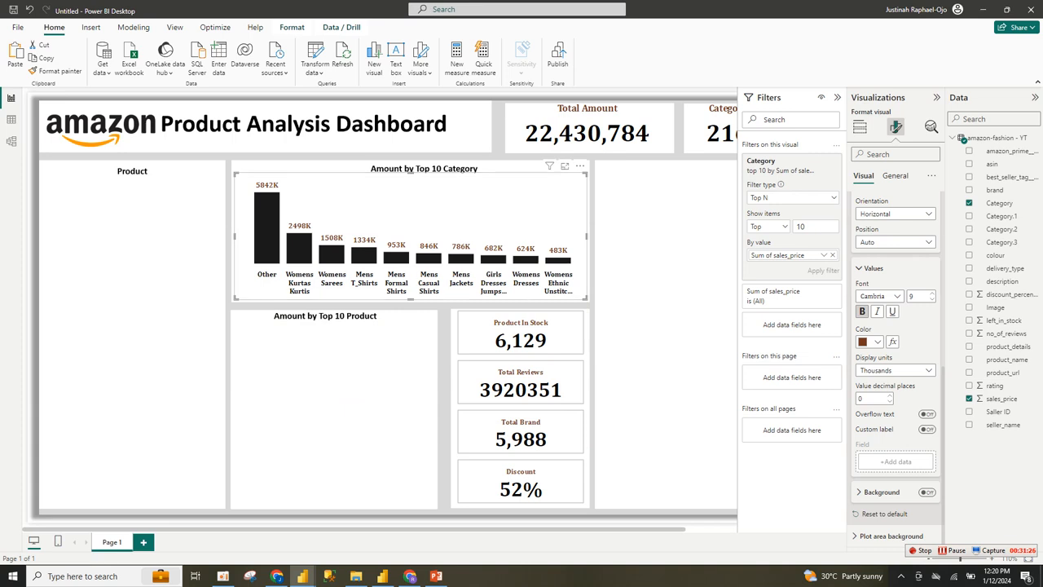
{"action": "left_click", "coordinate": [860, 128]}
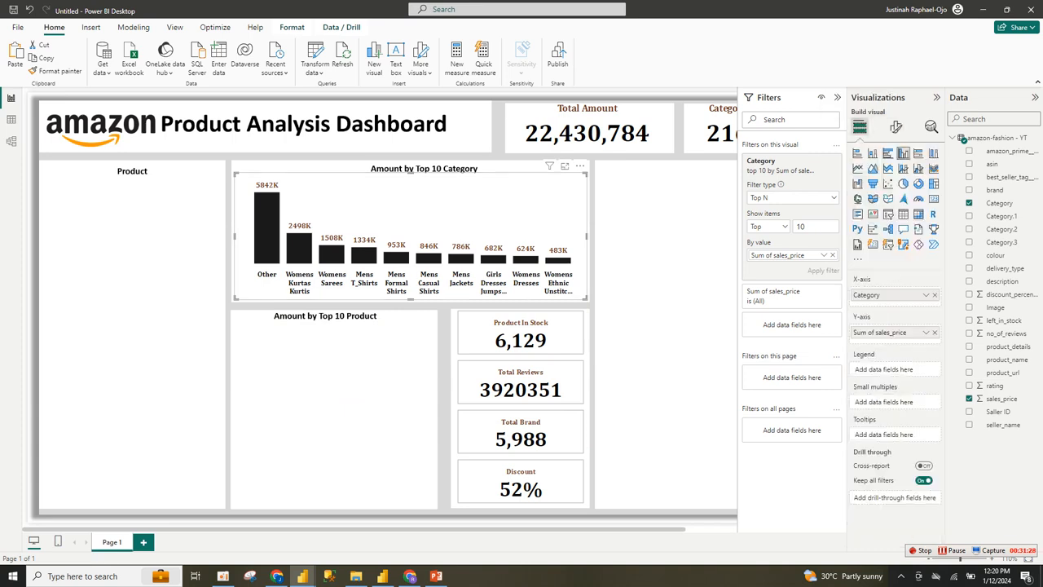
Insert a clustered bar chart in the Amount by Top 10 Product panel, with product_name on the Y-axis and sales_price on the X-axis
{"action": "left_click", "coordinate": [666, 277]}
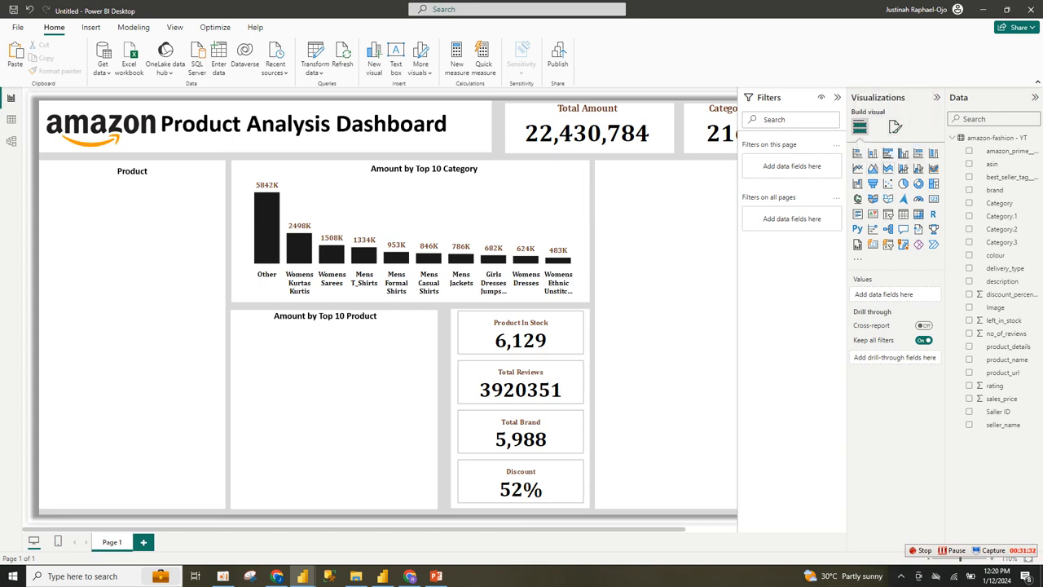
{"action": "left_click", "coordinate": [887, 154]}
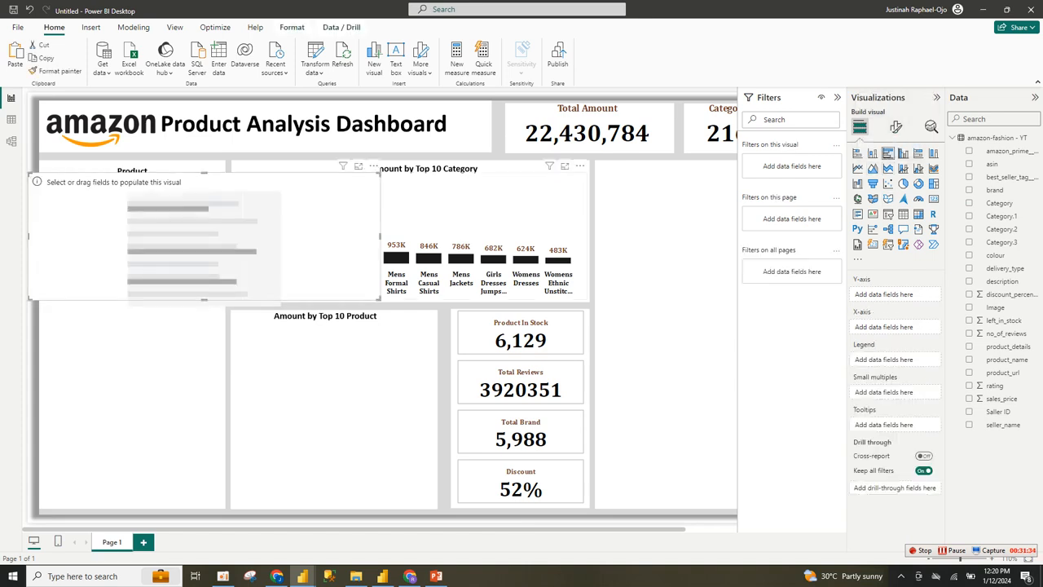
{"action": "left_click_drag", "start_coordinate": [380, 299], "coordinate": [192, 399]}
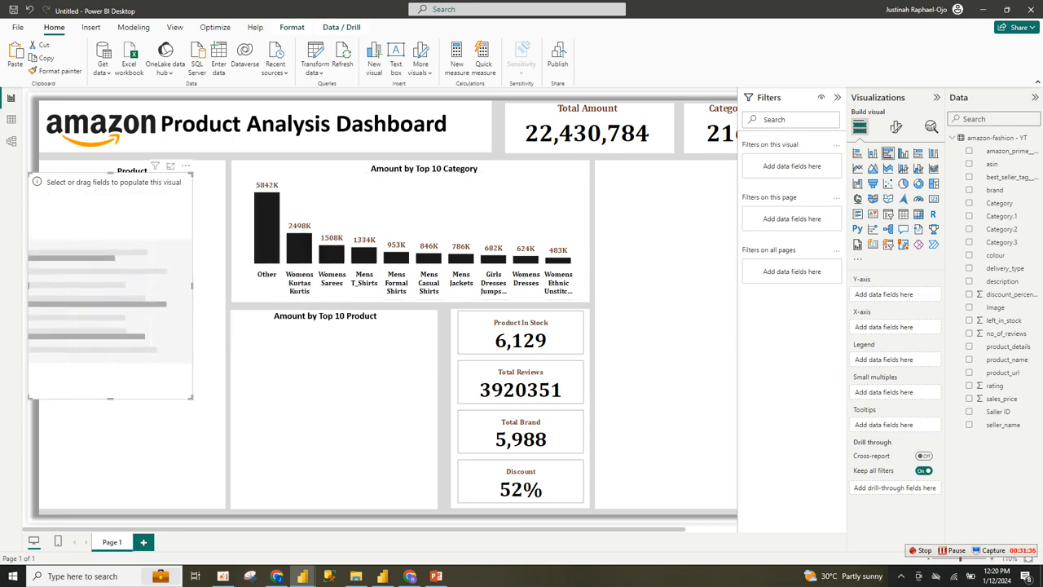
{"action": "left_click_drag", "start_coordinate": [146, 334], "coordinate": [356, 433]}
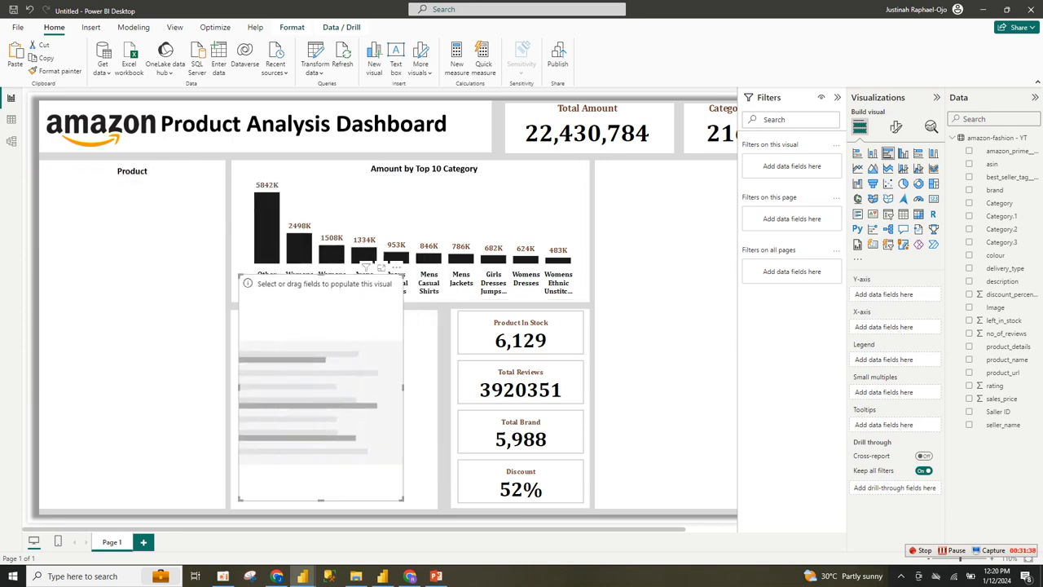
{"action": "left_click_drag", "start_coordinate": [403, 275], "coordinate": [430, 331]}
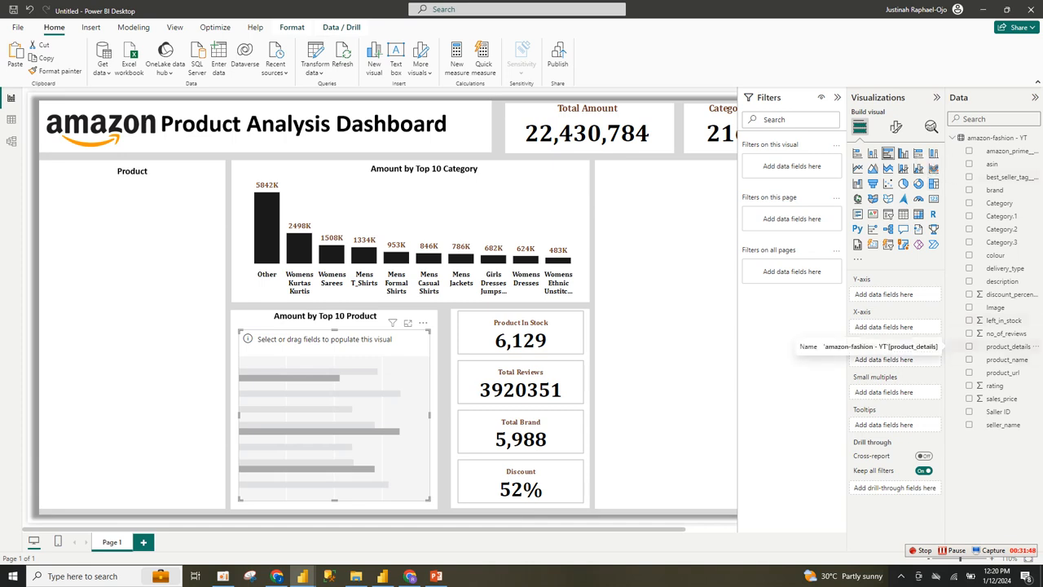
{"action": "left_click", "coordinate": [1007, 359]}
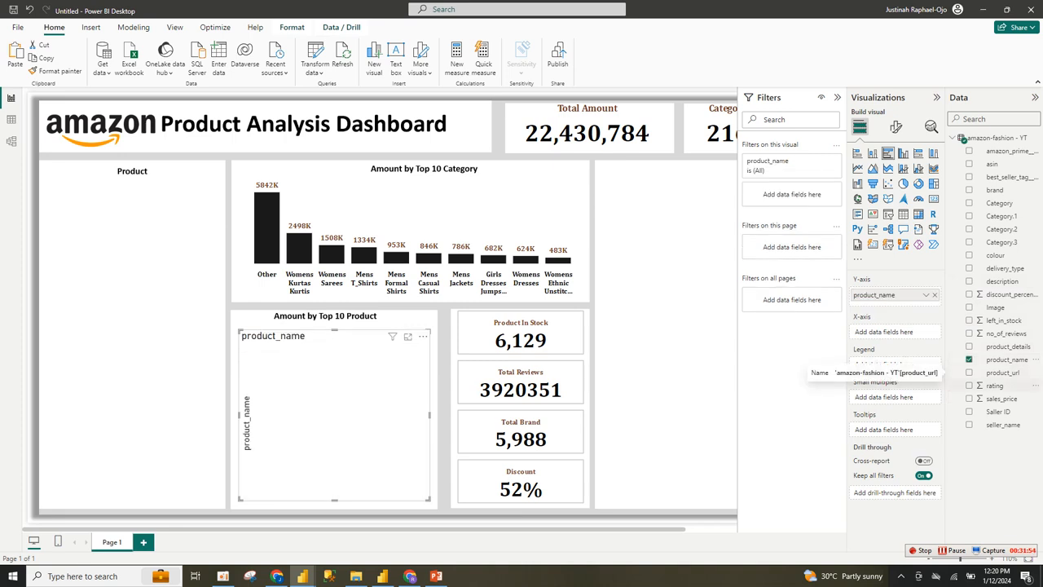
{"action": "left_click", "coordinate": [1002, 398]}
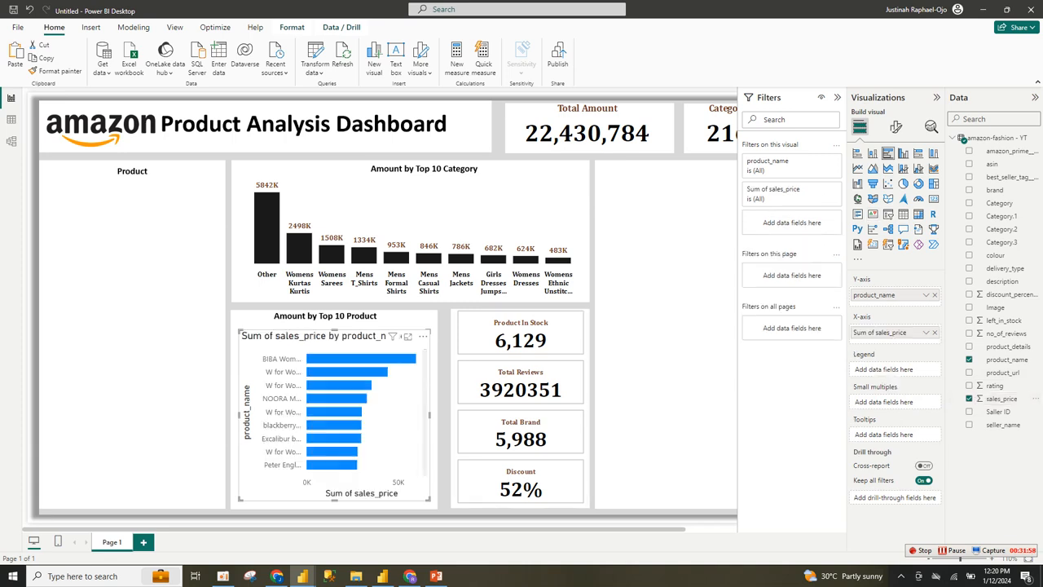
Filter the bar chart's product_name to the Top N 10 items by Sum of sales_price
{"action": "left_click", "coordinate": [821, 162]}
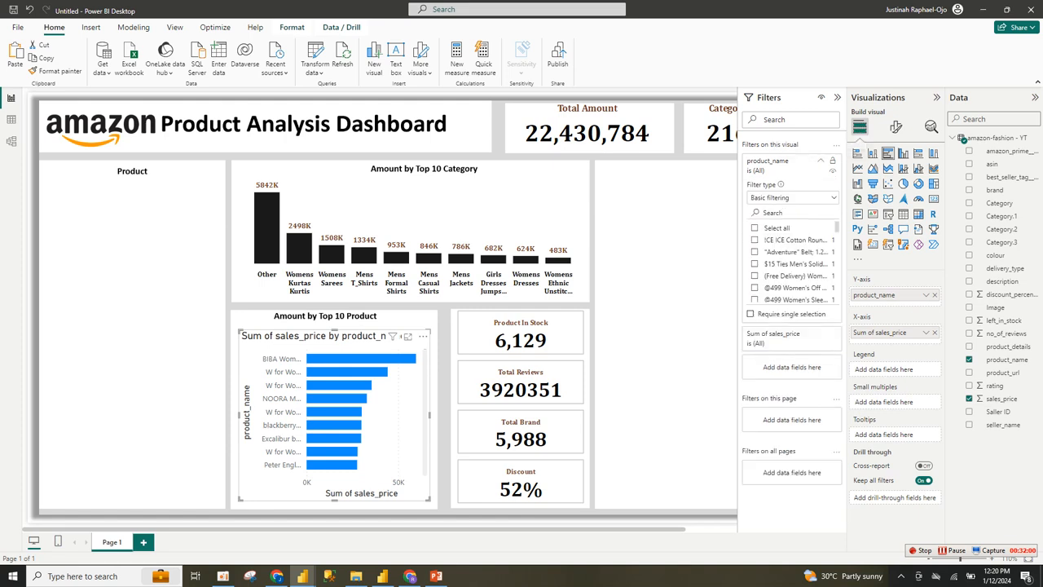
{"action": "left_click", "coordinate": [792, 198]}
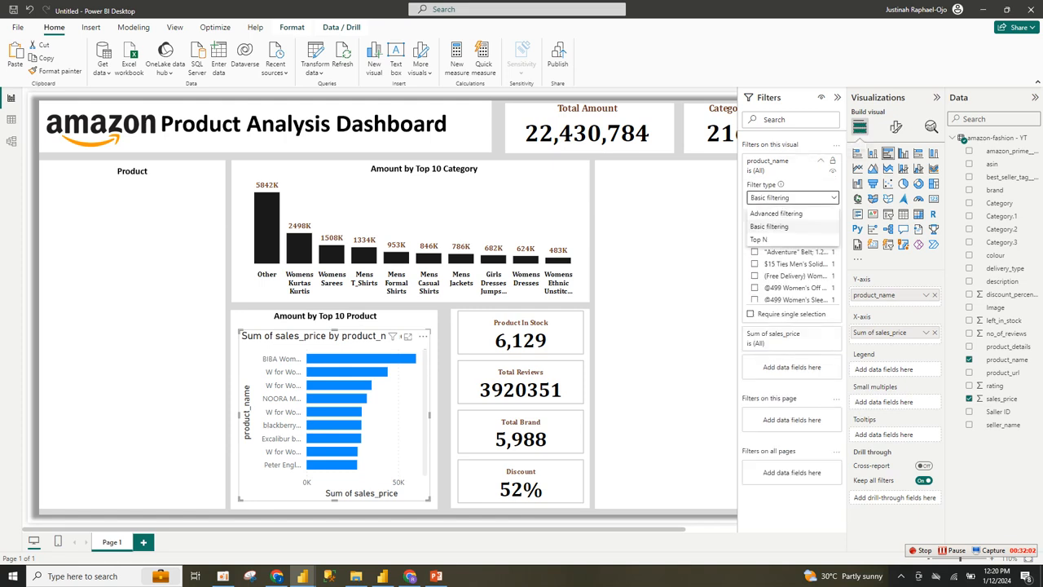
{"action": "left_click", "coordinate": [758, 239]}
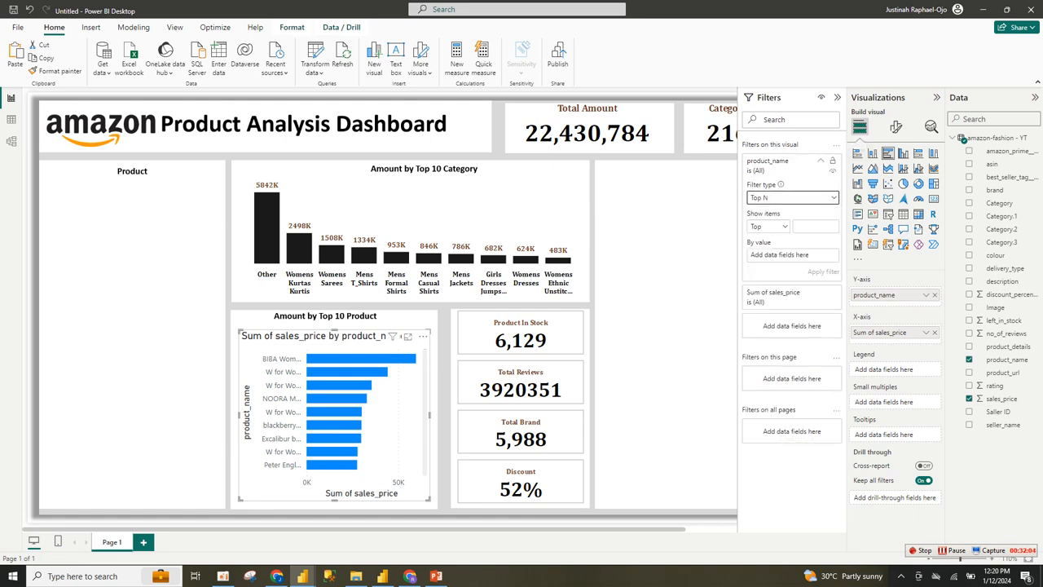
{"action": "left_click", "coordinate": [815, 227]}
{"action": "type", "text": "10"}
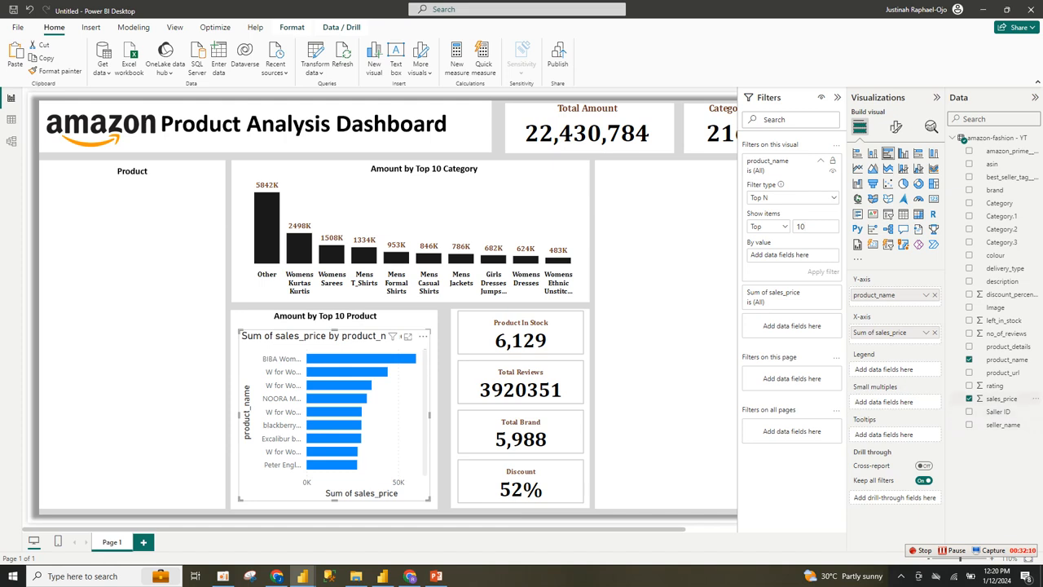
{"action": "left_click_drag", "start_coordinate": [1001, 398], "coordinate": [787, 254]}
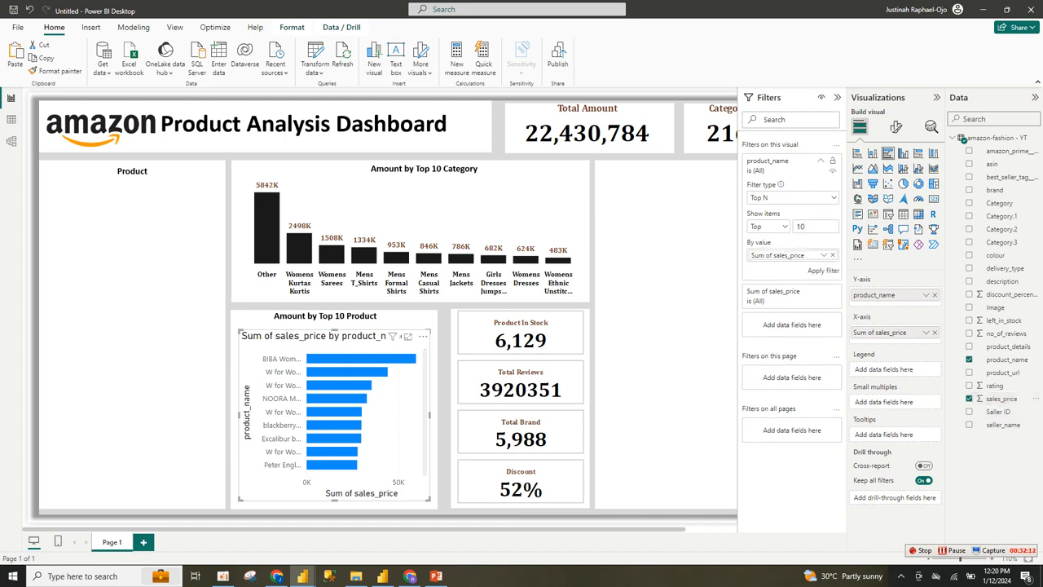
{"action": "left_click", "coordinate": [822, 270]}
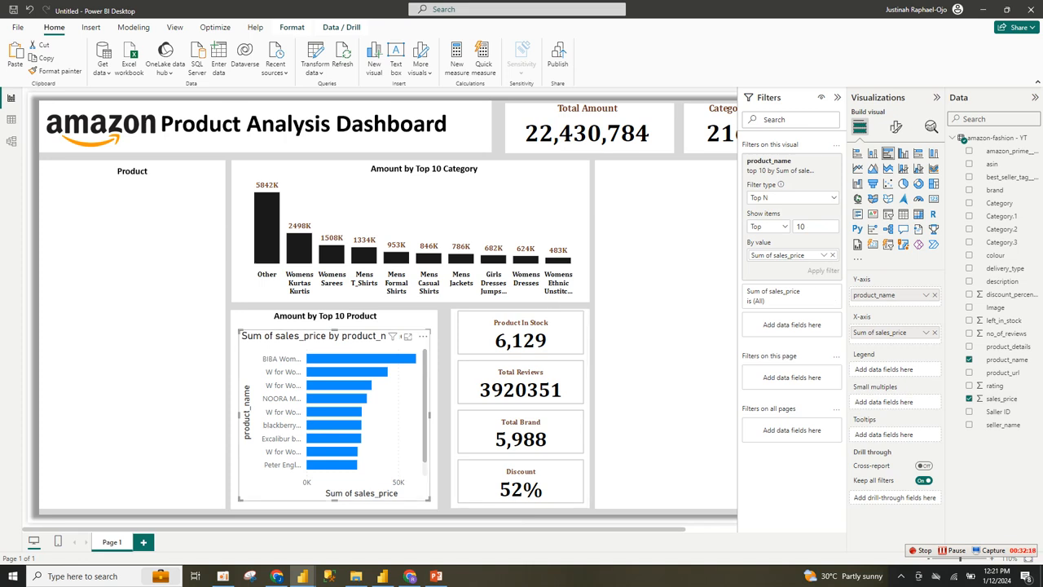
Remove Sum of sales_price as the Top N filter's value and assign sales_price there again
{"action": "scroll", "coordinate": [334, 411], "scroll_direction": "down", "scroll_amount": 1}
{"action": "scroll", "coordinate": [334, 412], "scroll_direction": "up", "scroll_amount": 1}
{"action": "left_click", "coordinate": [833, 255]}
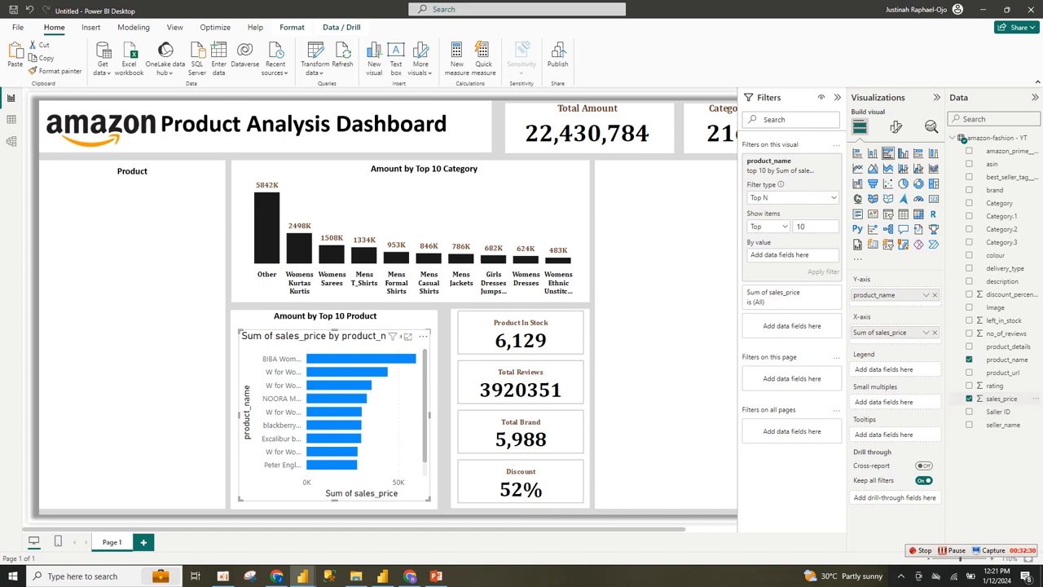
{"action": "left_click_drag", "start_coordinate": [998, 399], "coordinate": [761, 299]}
{"action": "left_click_drag", "start_coordinate": [779, 254], "coordinate": [782, 255]}
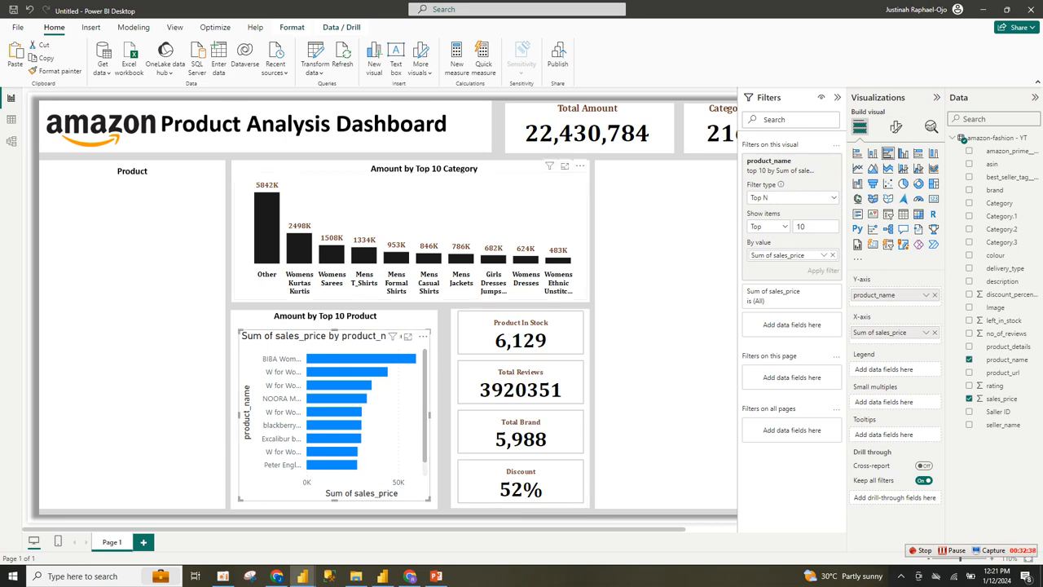
Copy the category column chart's formatting onto the product bar chart and enlarge the bar chart to fill its panel
{"action": "left_click", "coordinate": [456, 211]}
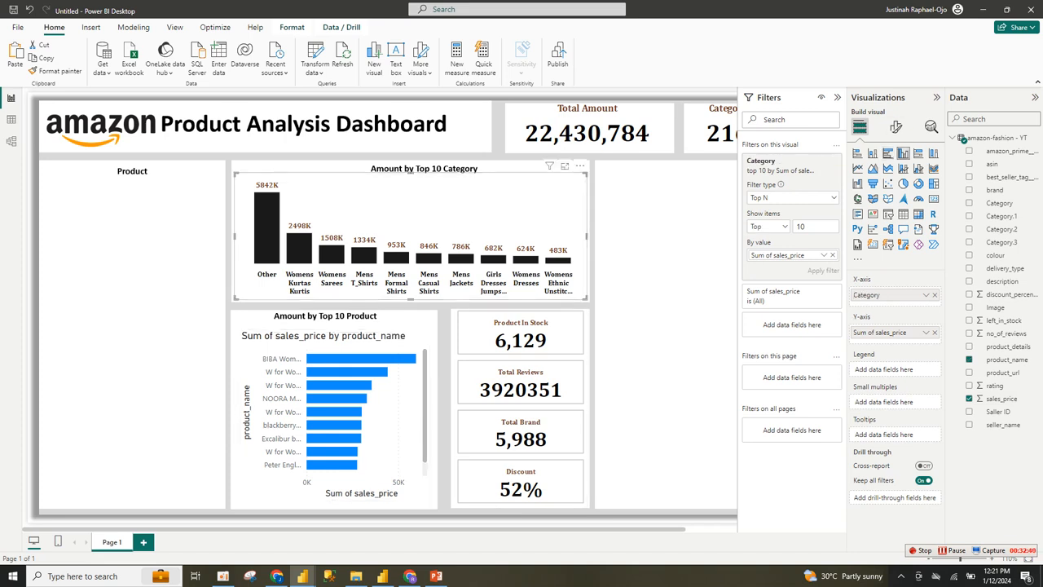
{"action": "left_click", "coordinate": [55, 71]}
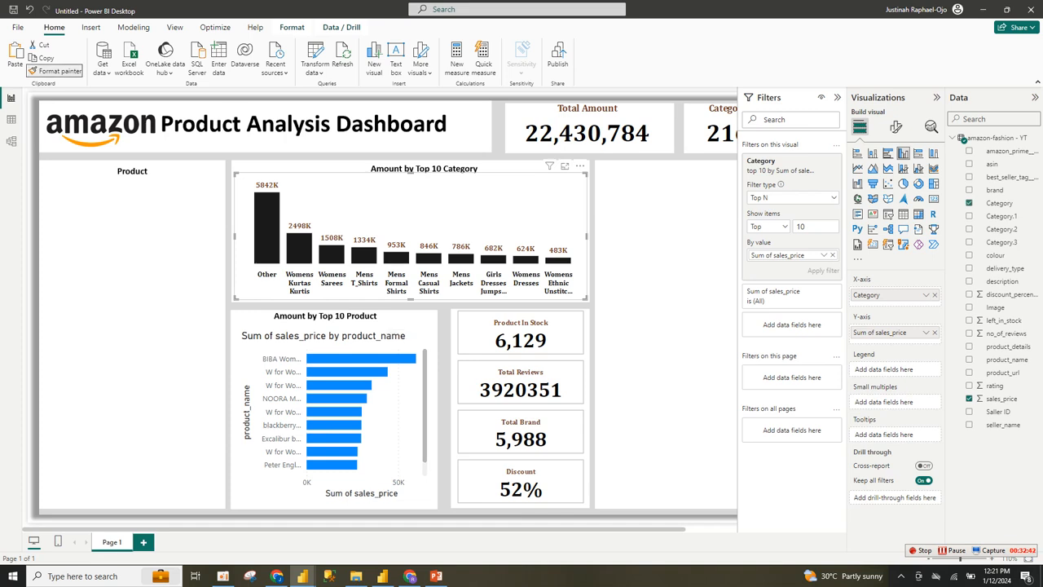
{"action": "left_click", "coordinate": [334, 411]}
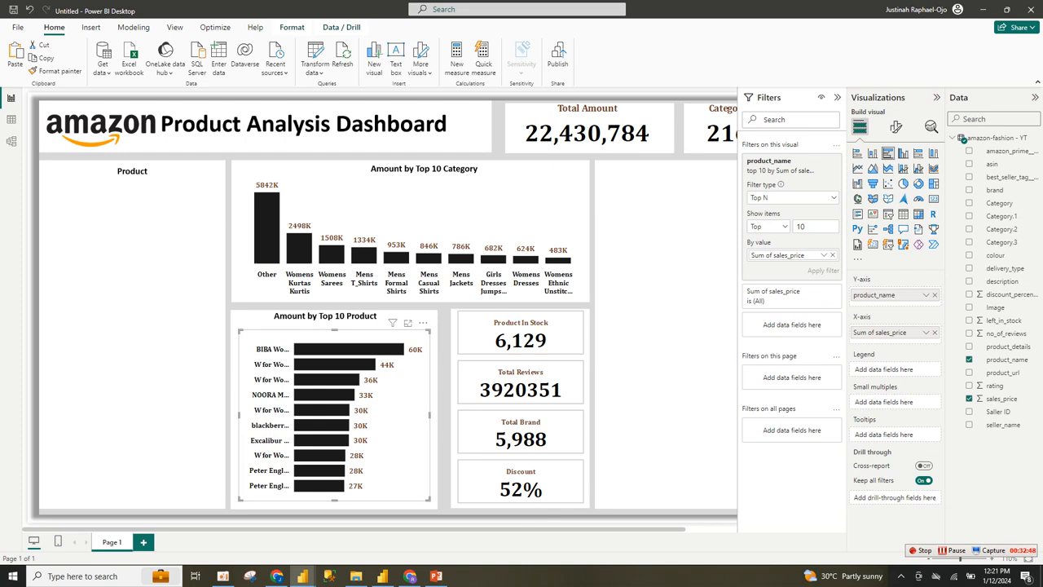
{"action": "left_click_drag", "start_coordinate": [428, 499], "coordinate": [438, 507]}
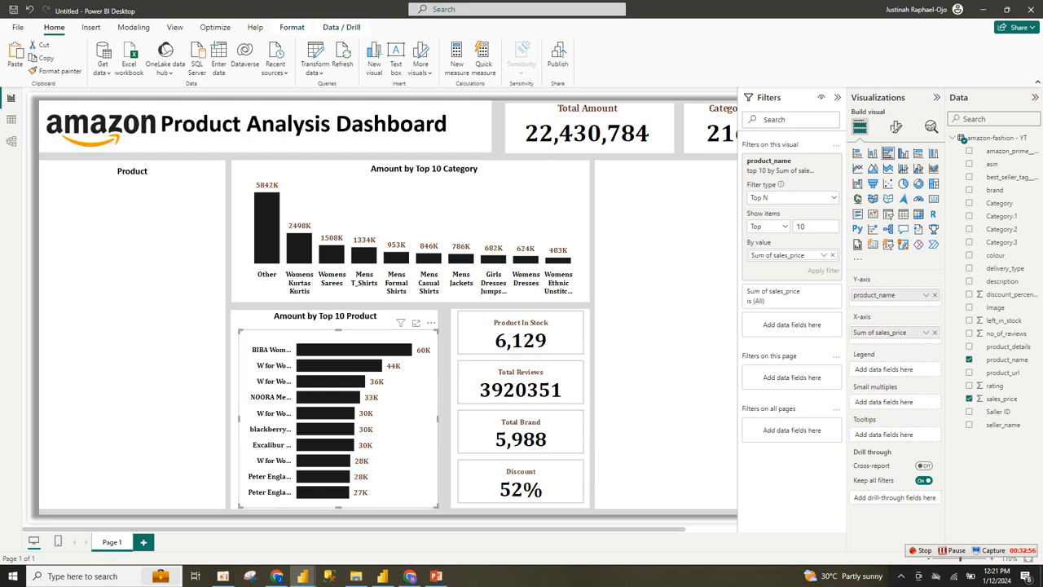
{"action": "left_click_drag", "start_coordinate": [338, 331], "coordinate": [338, 321]}
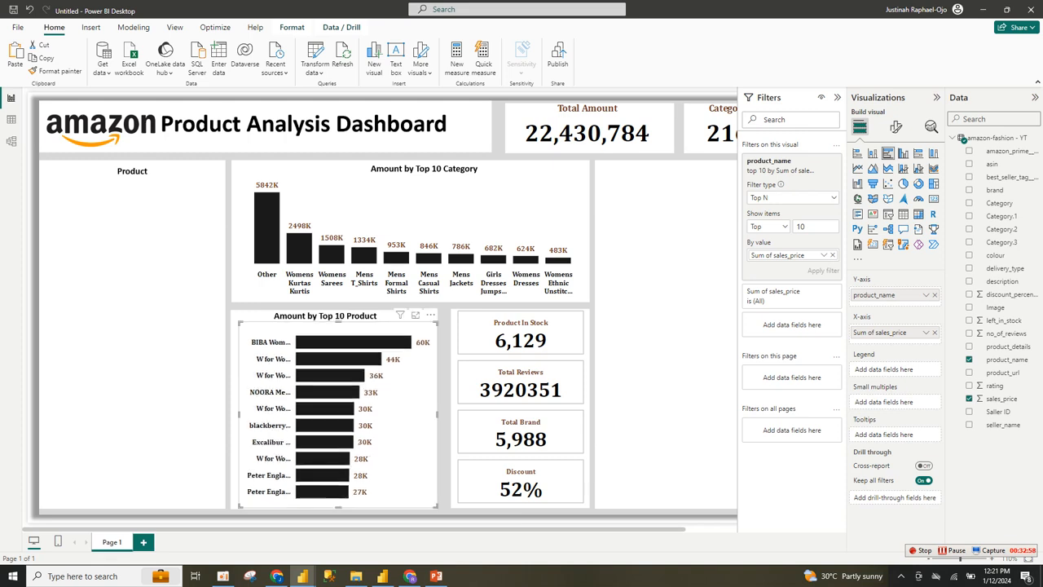
Insert a new-style slicer filling the empty panel beside the charts and assign Category as its field
{"action": "left_click", "coordinate": [665, 342]}
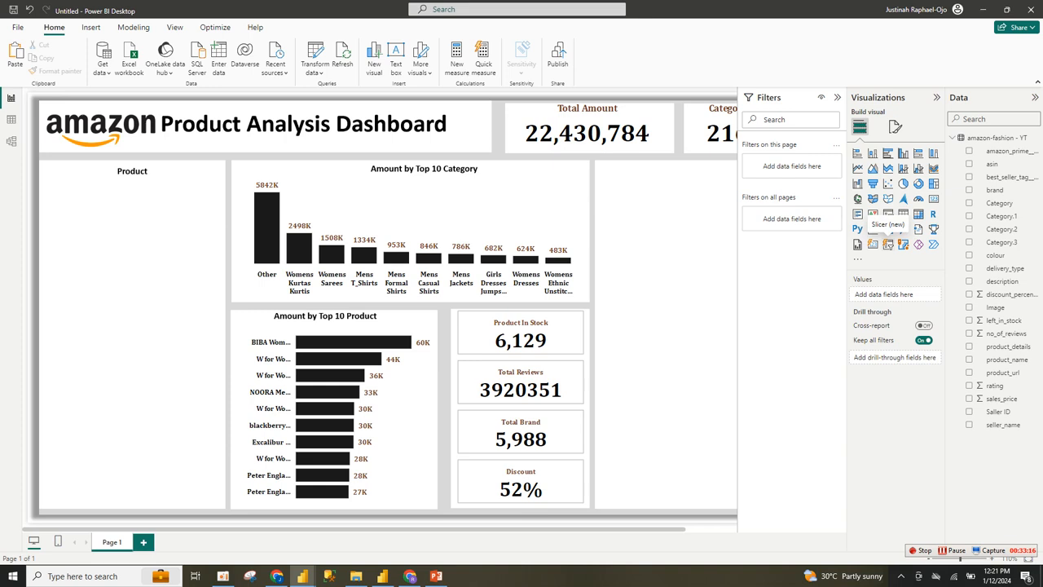
{"action": "left_click", "coordinate": [888, 243]}
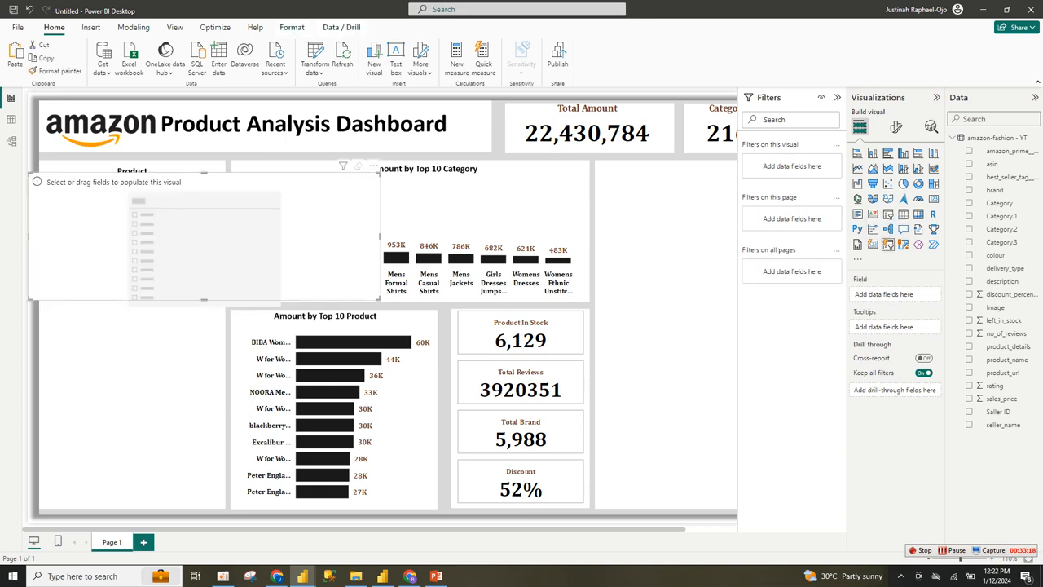
{"action": "left_click_drag", "start_coordinate": [204, 237], "coordinate": [615, 261]}
{"action": "left_click_drag", "start_coordinate": [440, 262], "coordinate": [624, 220]}
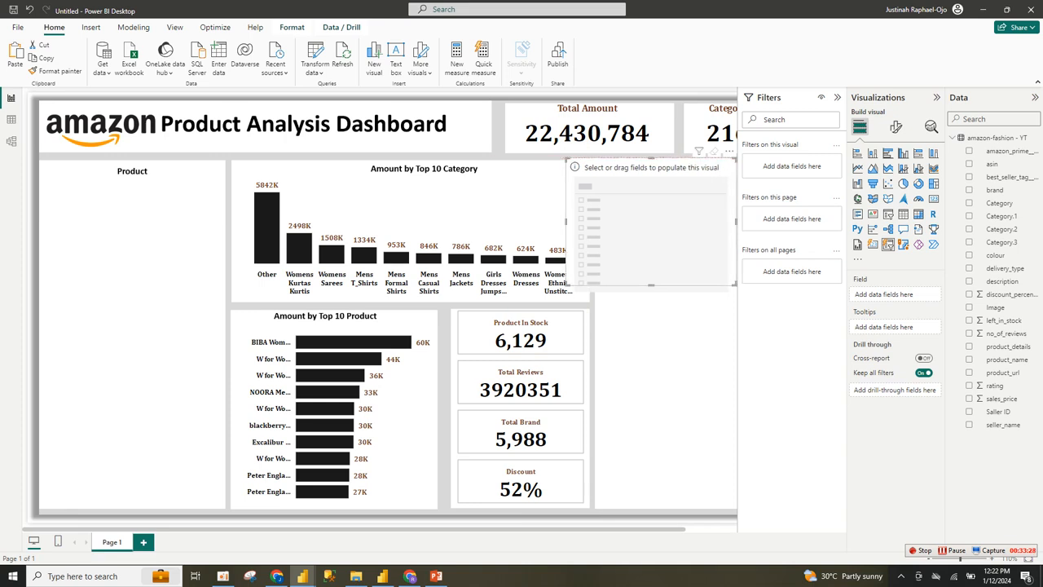
{"action": "mouse_move", "coordinate": [738, 309]}
{"action": "left_mouse_down"}
{"action": "mouse_move", "coordinate": [728, 309]}
{"action": "mouse_move", "coordinate": [748, 309]}
{"action": "left_mouse_up"}
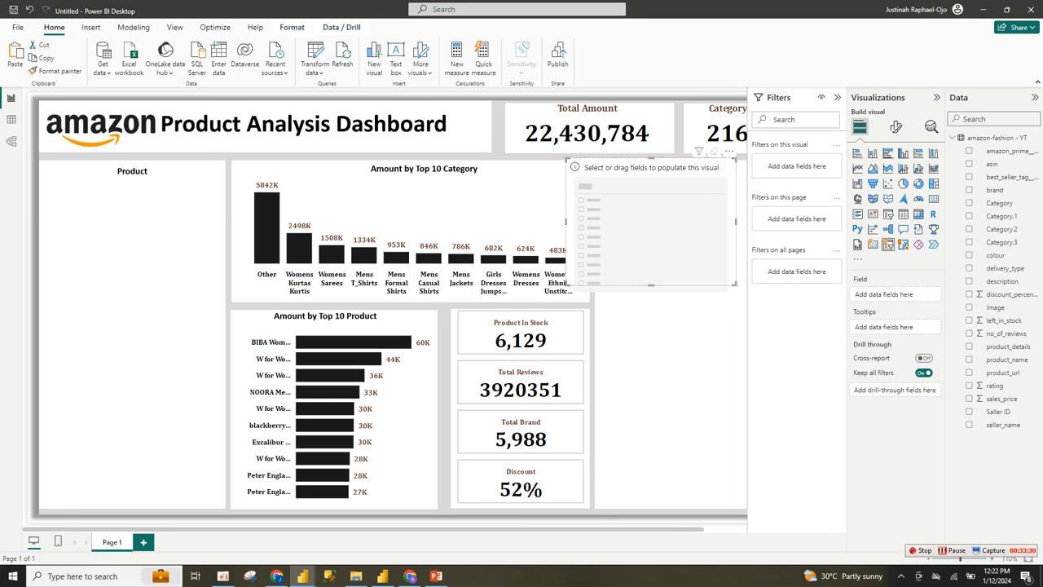
{"action": "left_click", "coordinate": [837, 97]}
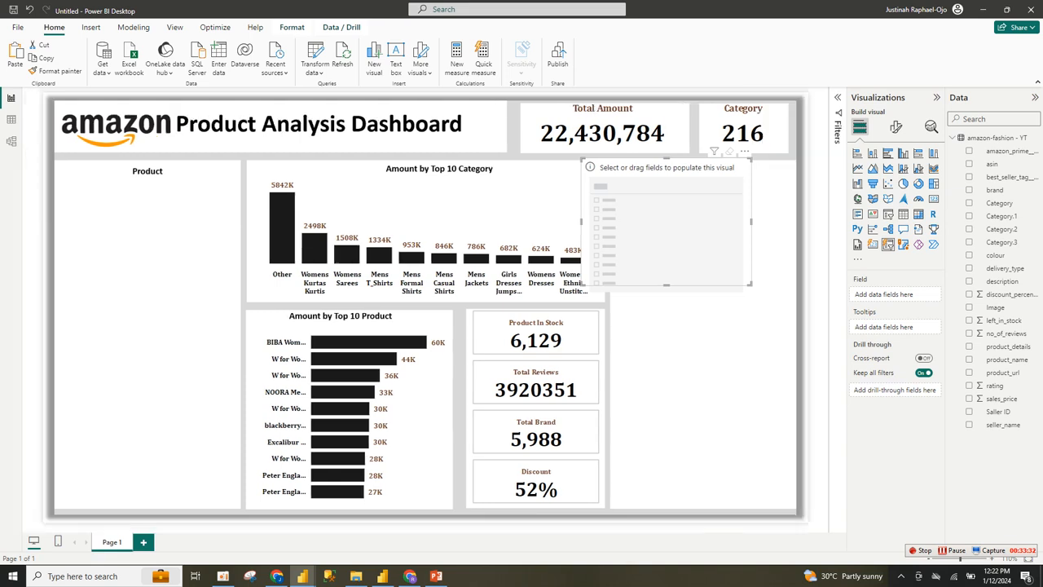
{"action": "left_click_drag", "start_coordinate": [666, 221], "coordinate": [696, 228]}
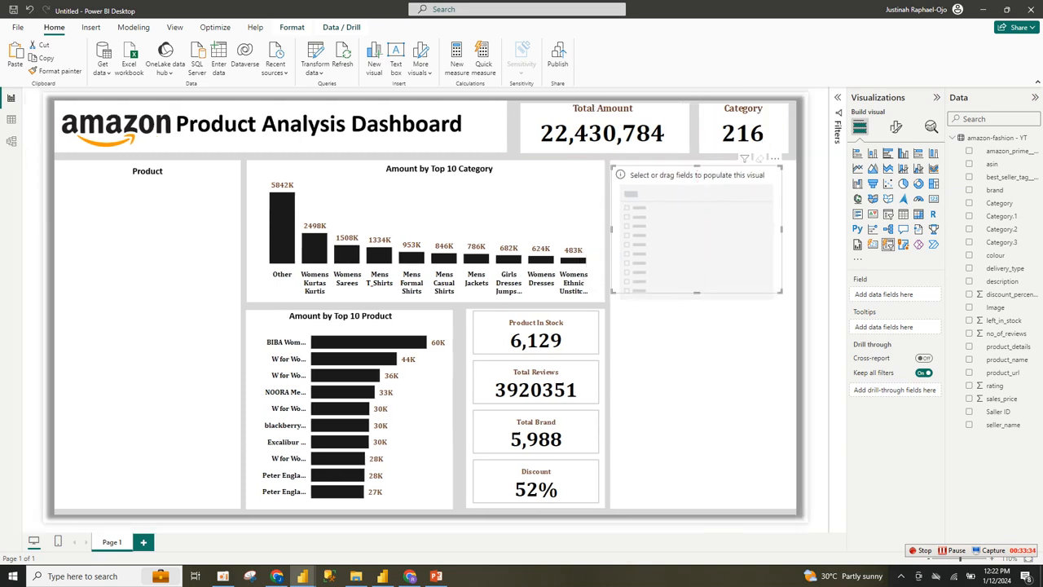
{"action": "left_click_drag", "start_coordinate": [696, 292], "coordinate": [697, 507]}
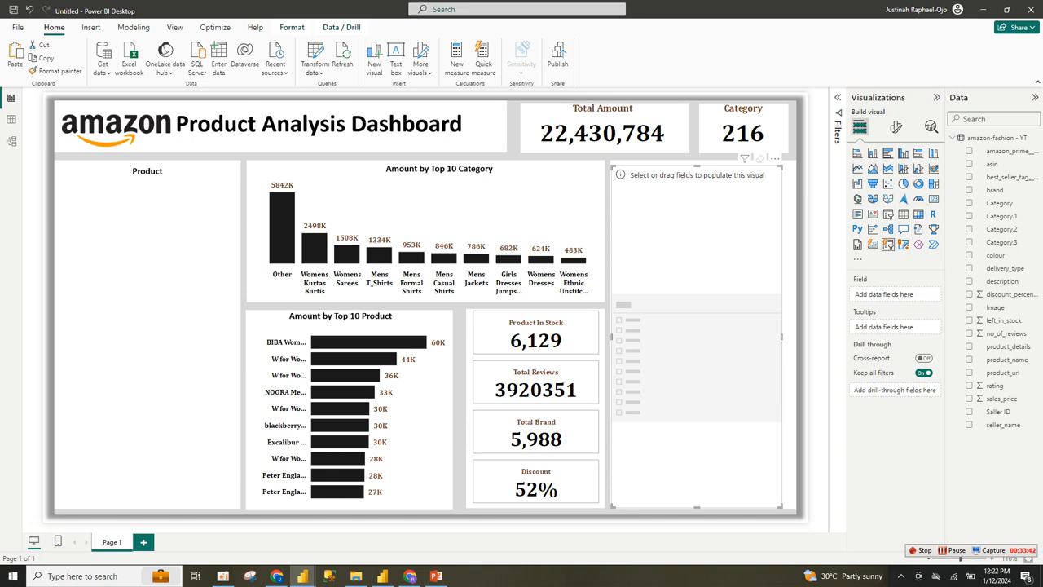
{"action": "left_click_drag", "start_coordinate": [996, 203], "coordinate": [884, 294]}
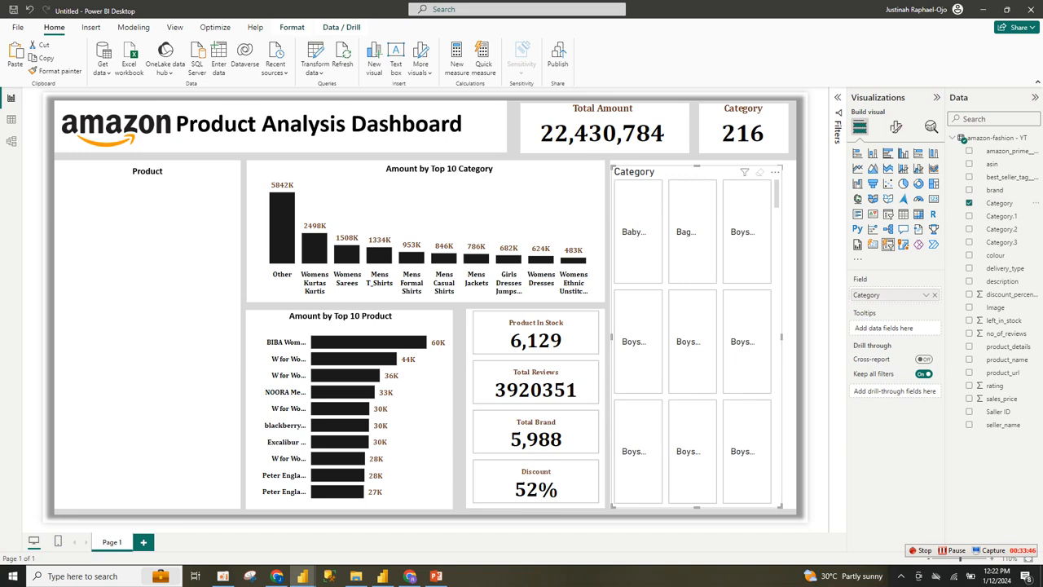
Turn off the Category slicer's background and title
{"action": "left_click", "coordinate": [896, 126]}
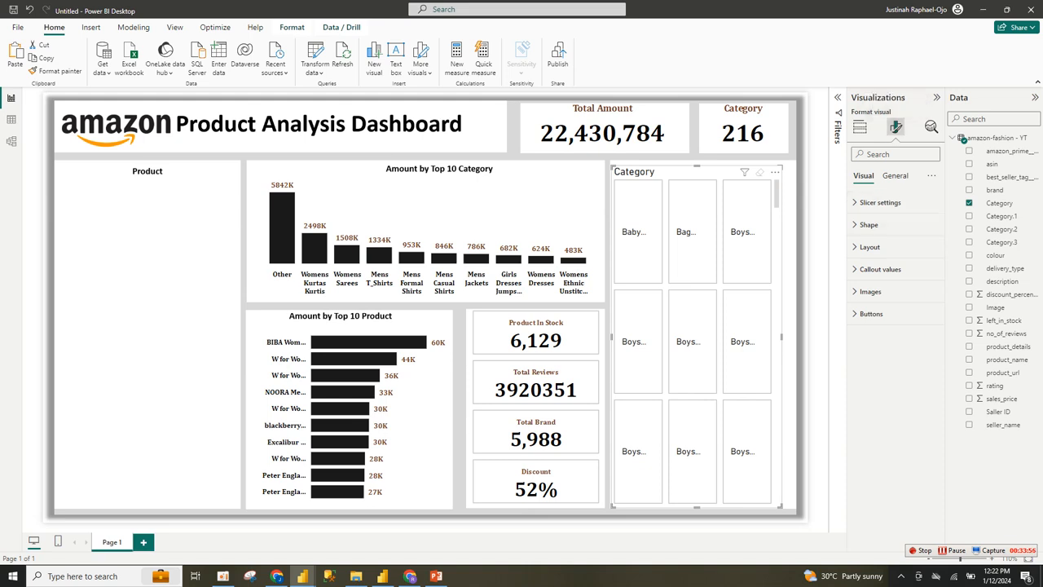
{"action": "left_click", "coordinate": [895, 176]}
{"action": "left_click", "coordinate": [869, 246]}
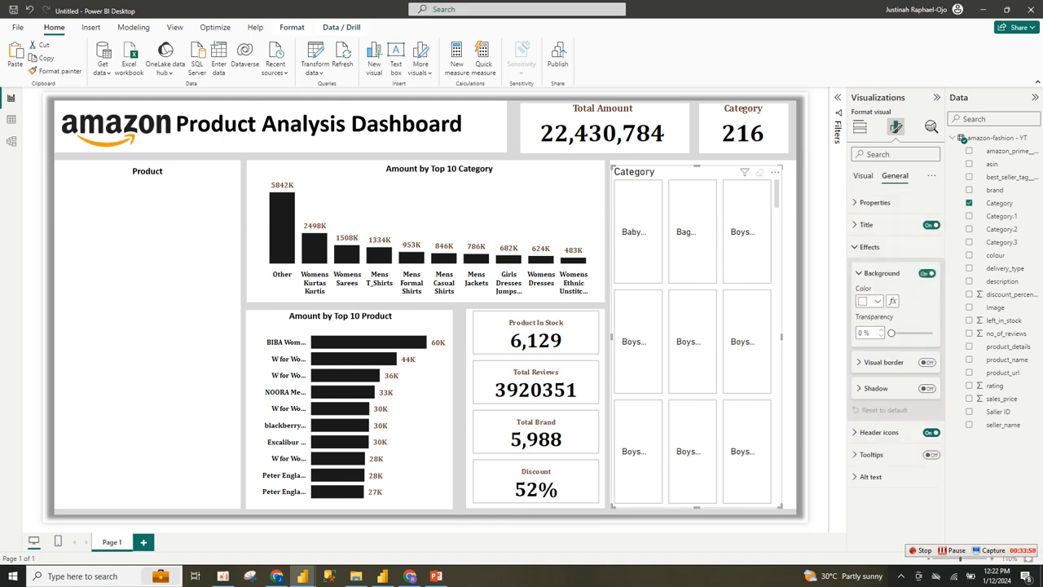
{"action": "left_click", "coordinate": [926, 273]}
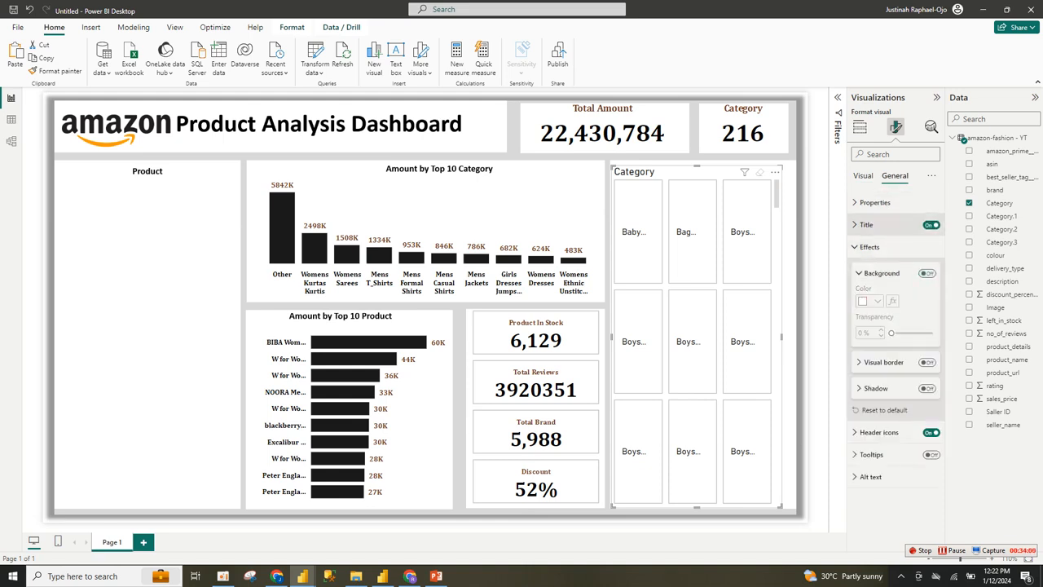
{"action": "left_click", "coordinate": [930, 225]}
{"action": "left_click", "coordinate": [863, 176]}
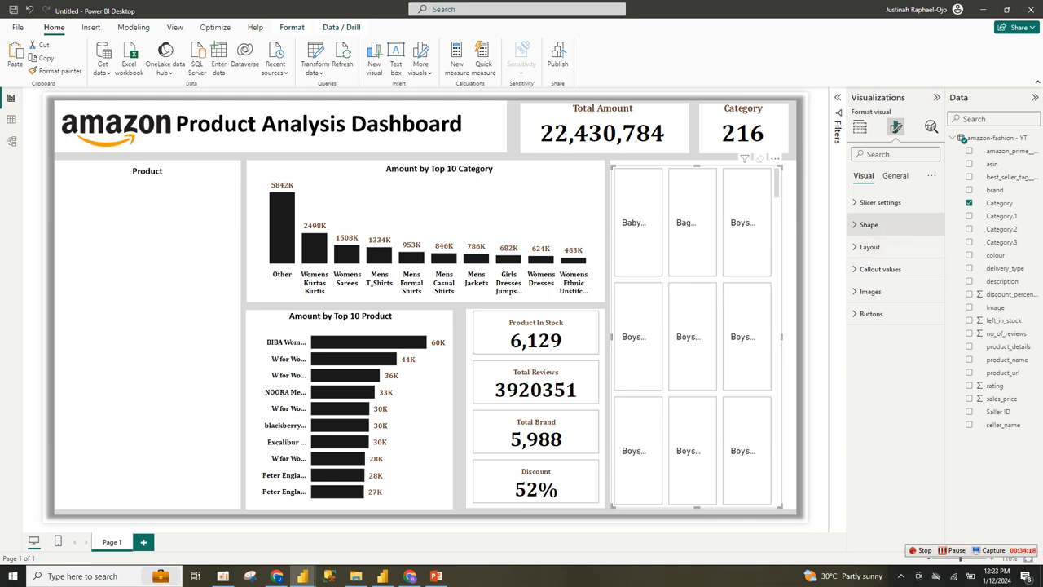
Set the Category slicer's layout to 5 rows and 1 column
{"action": "left_click", "coordinate": [869, 246]}
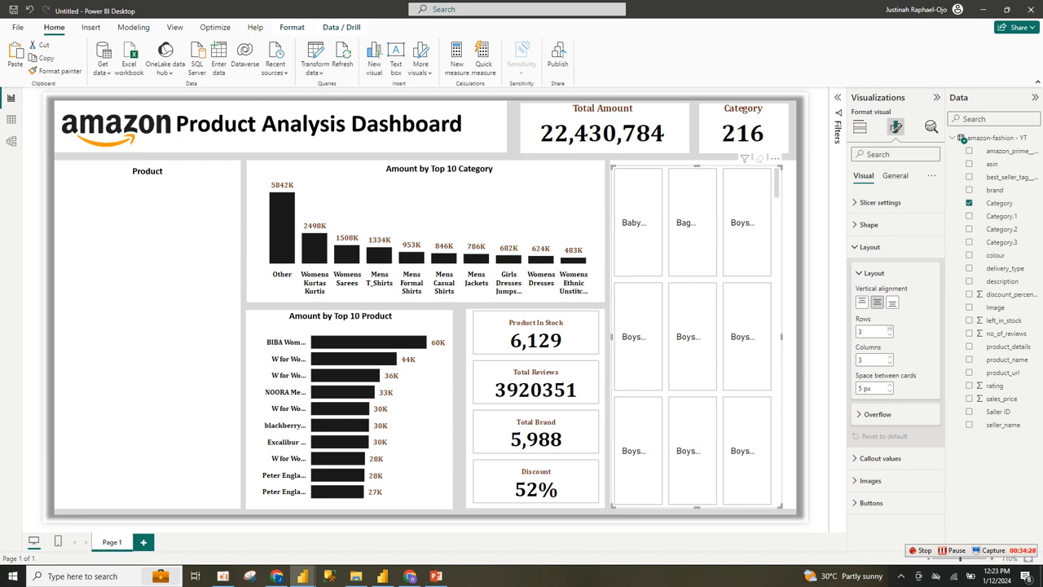
{"action": "left_click", "coordinate": [889, 329]}
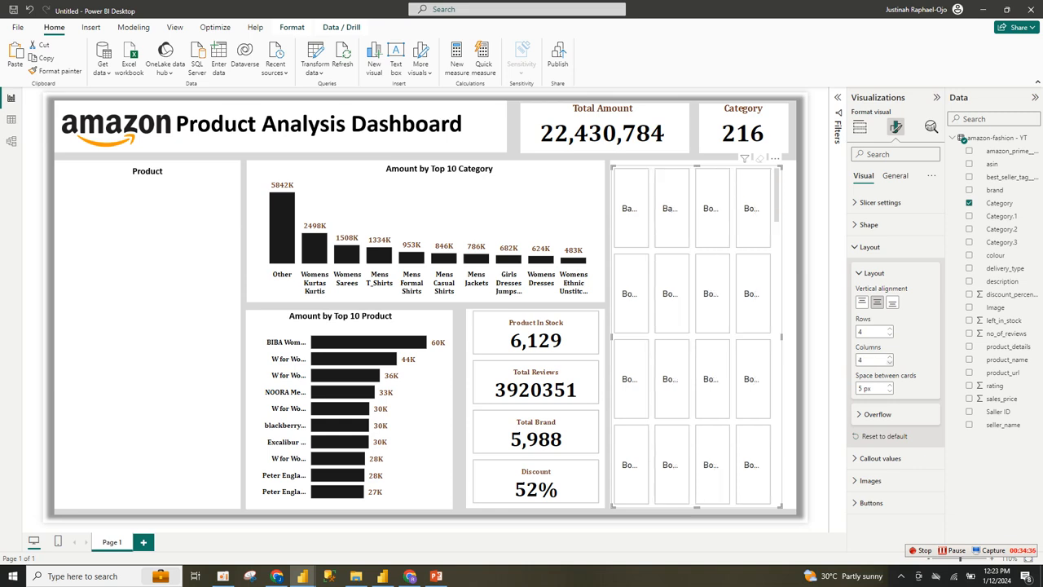
{"action": "left_click", "coordinate": [889, 362]}
{"action": "left_click", "coordinate": [890, 363]}
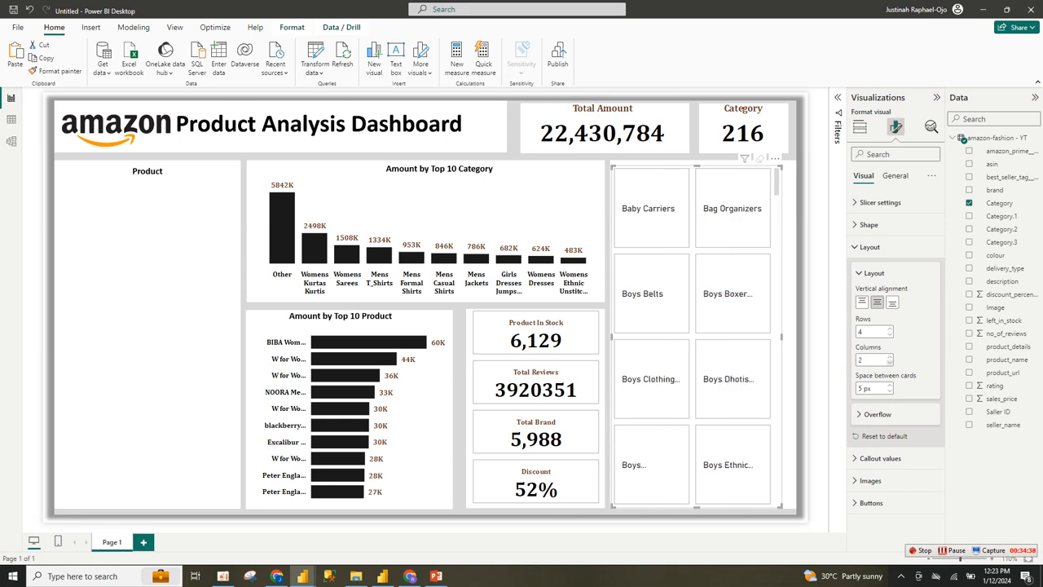
{"action": "left_click", "coordinate": [890, 362]}
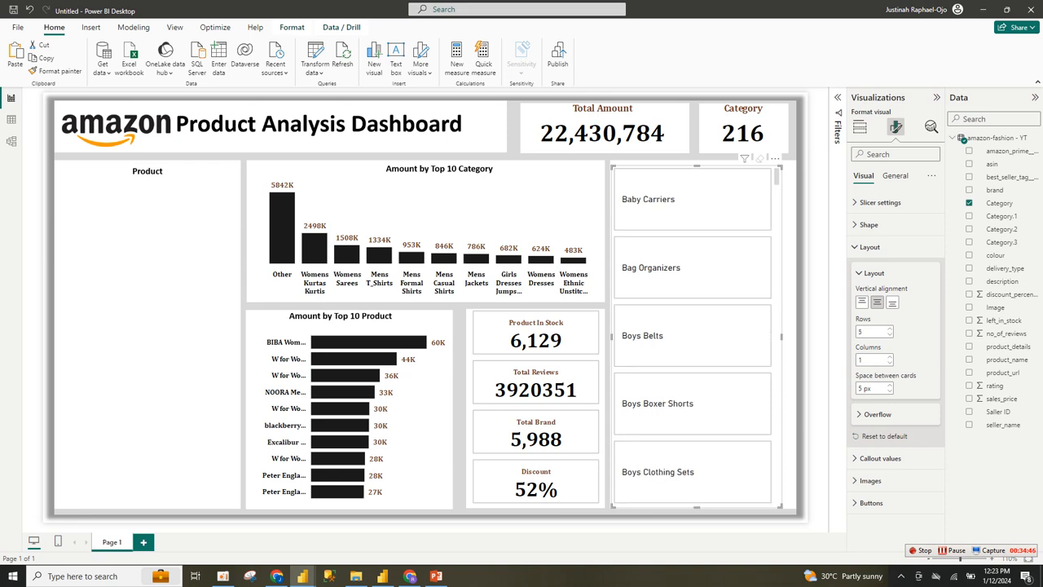
{"action": "left_click", "coordinate": [873, 273]}
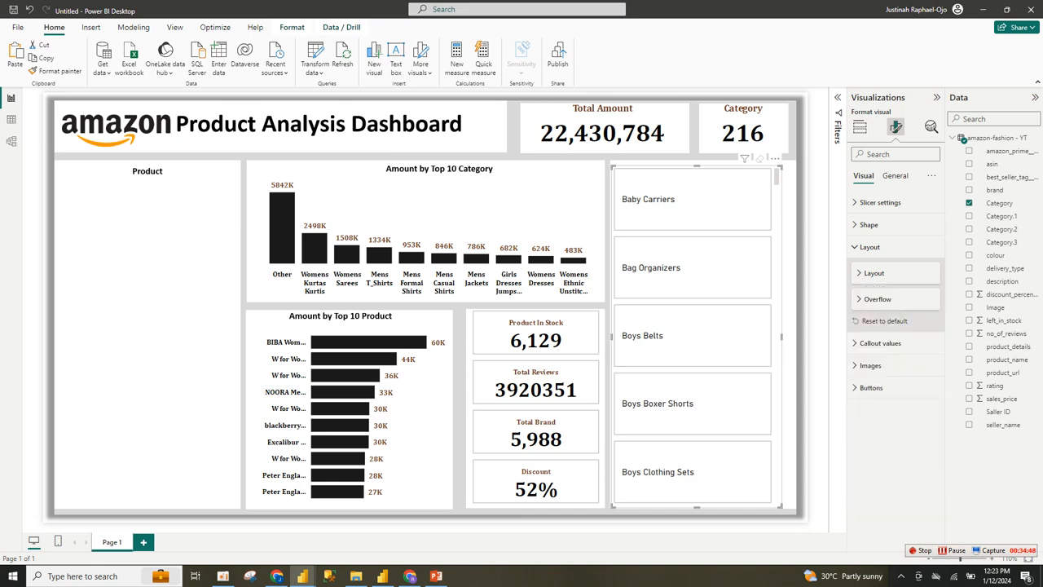
Set the Category slicer's overflow style to Paginated
{"action": "left_click", "coordinate": [877, 299]}
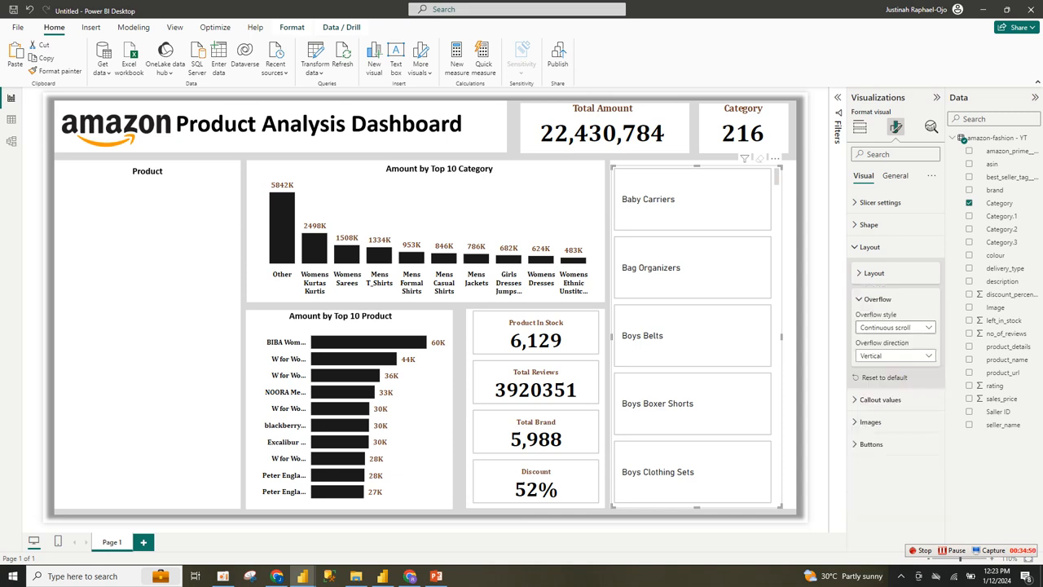
{"action": "left_click", "coordinate": [894, 327]}
{"action": "left_click", "coordinate": [874, 339]}
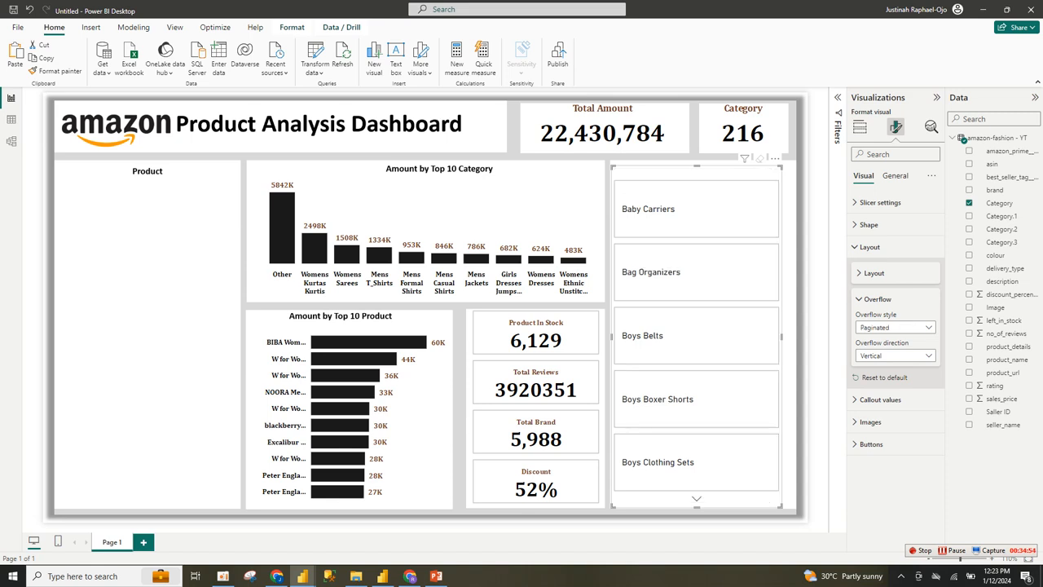
{"action": "left_click", "coordinate": [876, 299]}
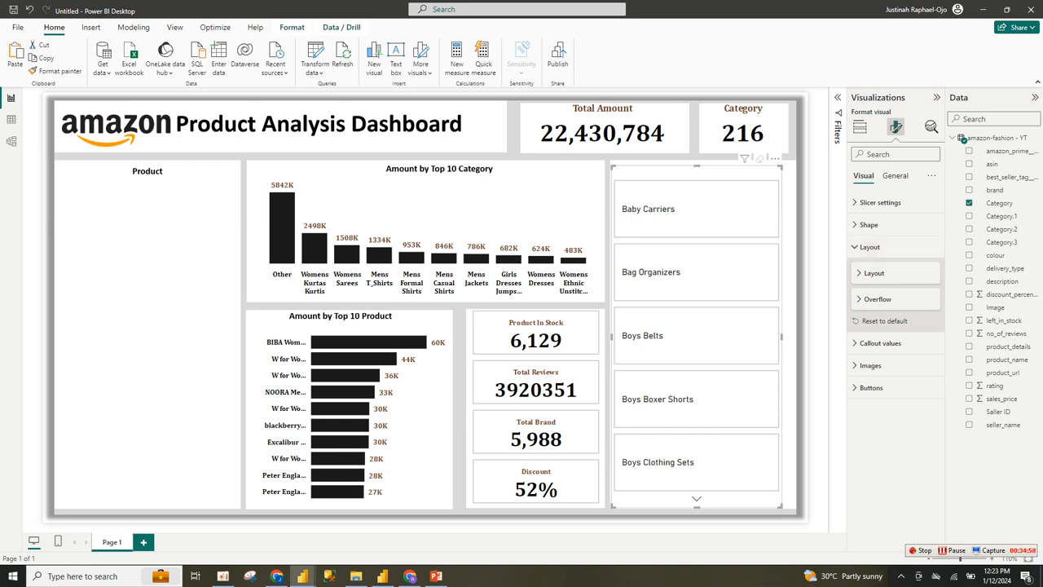
Centre the Category slicer's callout values horizontally and set their font to Cambria
{"action": "left_click", "coordinate": [880, 344]}
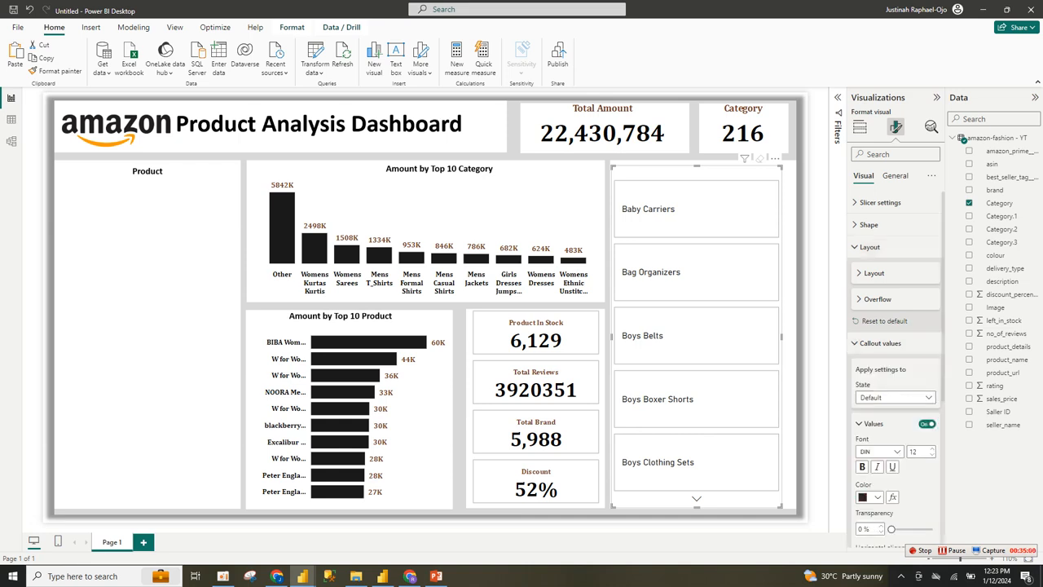
{"action": "scroll", "coordinate": [896, 367], "scroll_direction": "down", "scroll_amount": 4}
{"action": "left_click", "coordinate": [876, 399]}
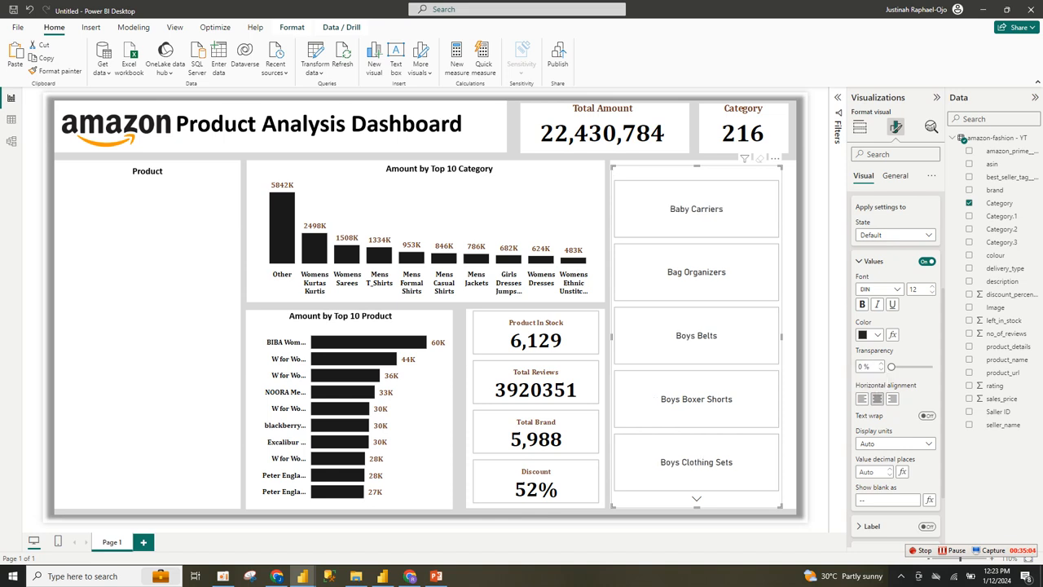
{"action": "left_click", "coordinate": [886, 289]}
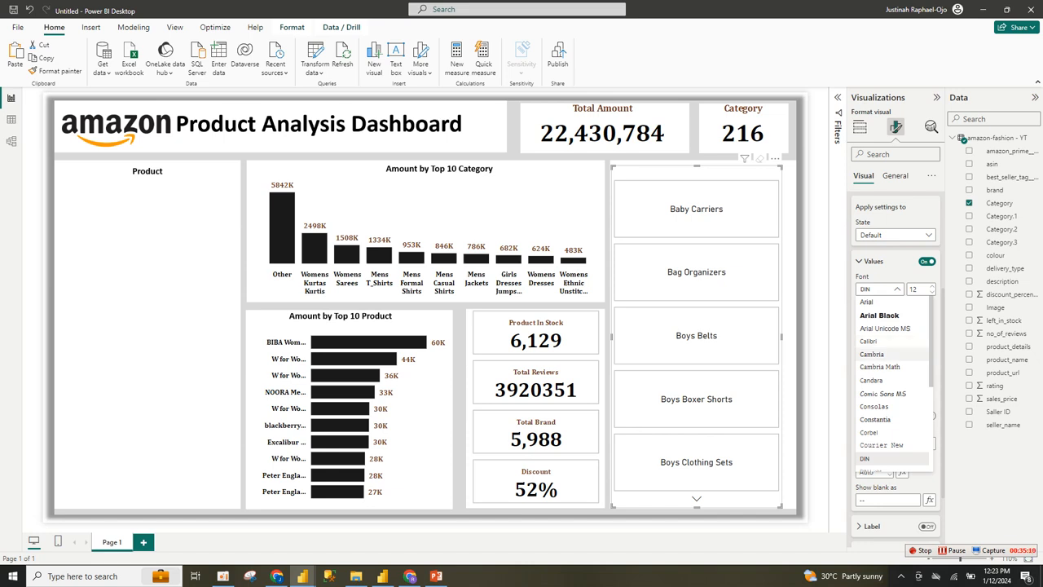
{"action": "left_click", "coordinate": [871, 354]}
Make the slicer's callout values bold, size 10, in the recently used brown colour
{"action": "left_click", "coordinate": [869, 334]}
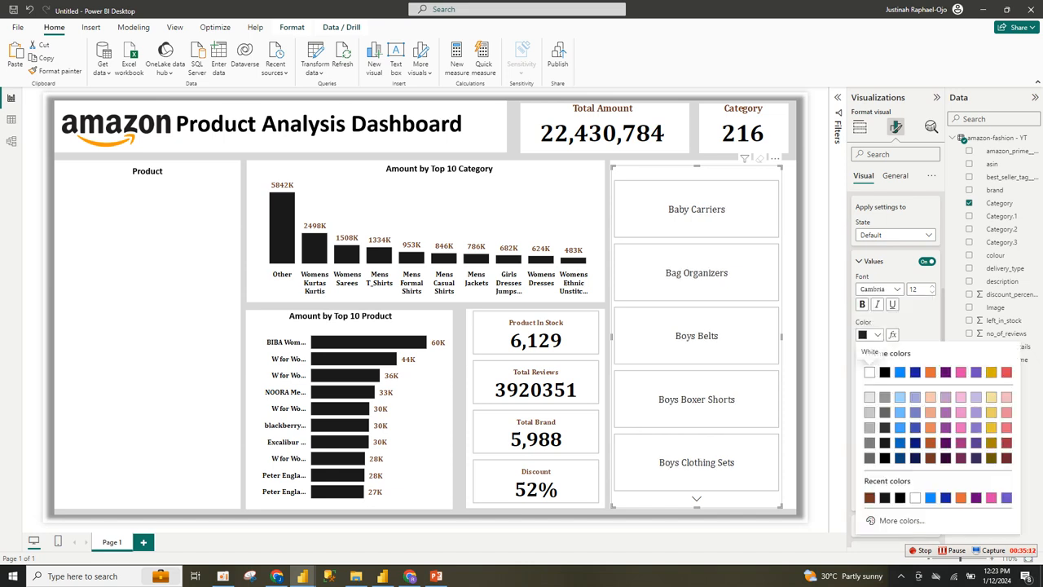
{"action": "left_click", "coordinate": [870, 497]}
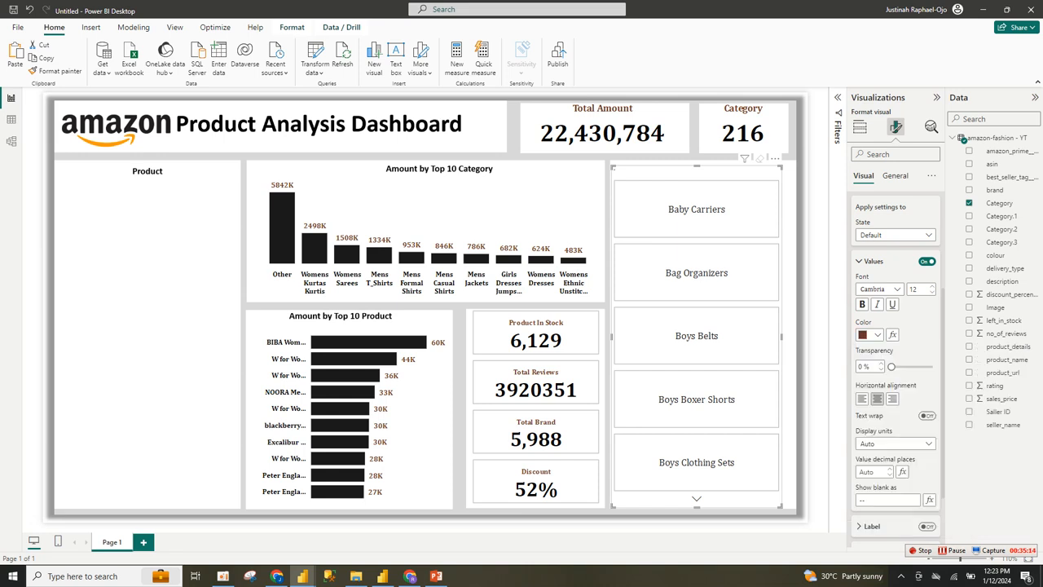
{"action": "left_click", "coordinate": [932, 292]}
{"action": "left_click", "coordinate": [932, 291]}
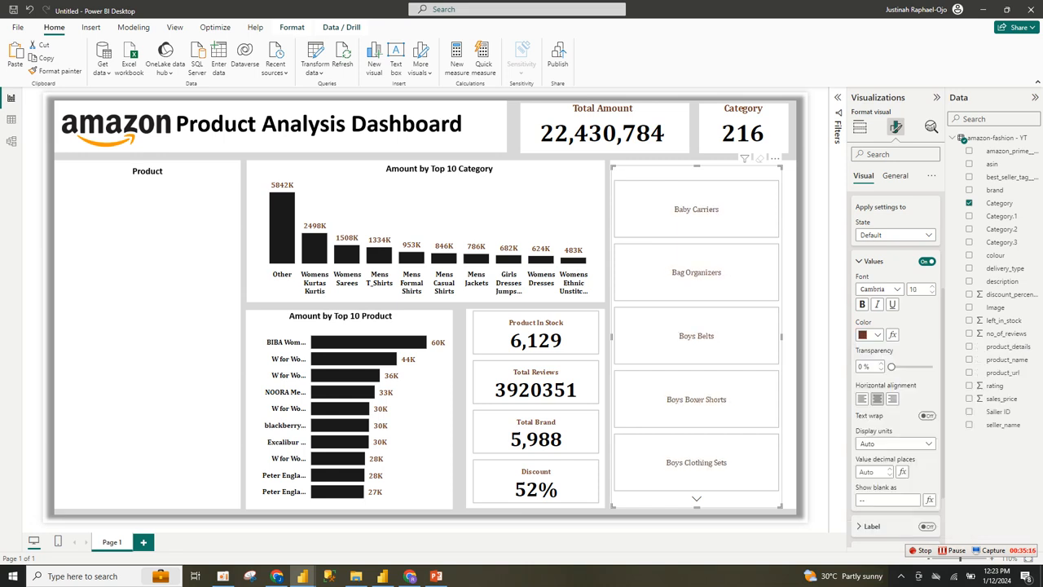
{"action": "left_click", "coordinate": [862, 304]}
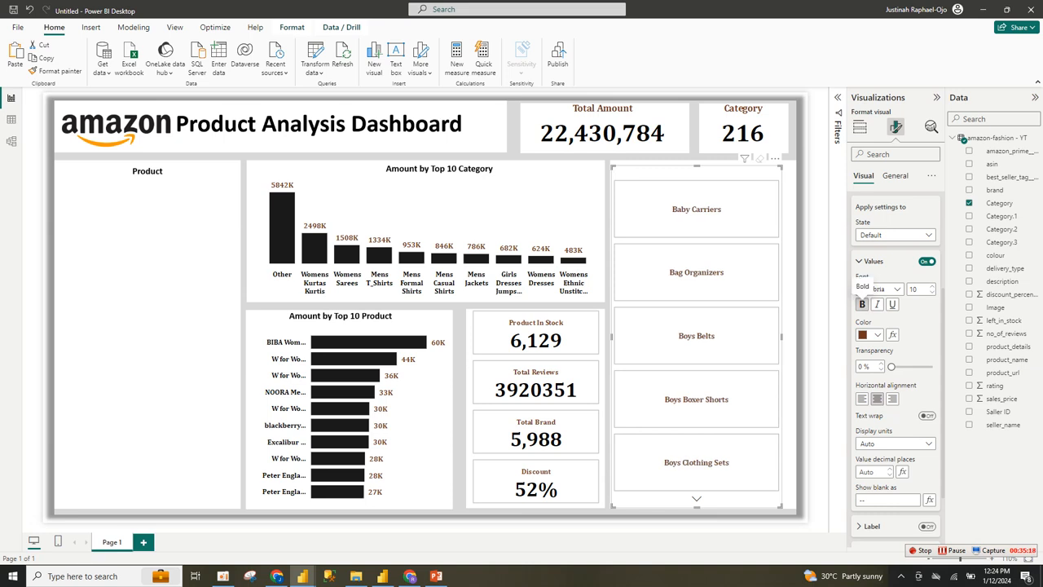
{"action": "left_click", "coordinate": [860, 262]}
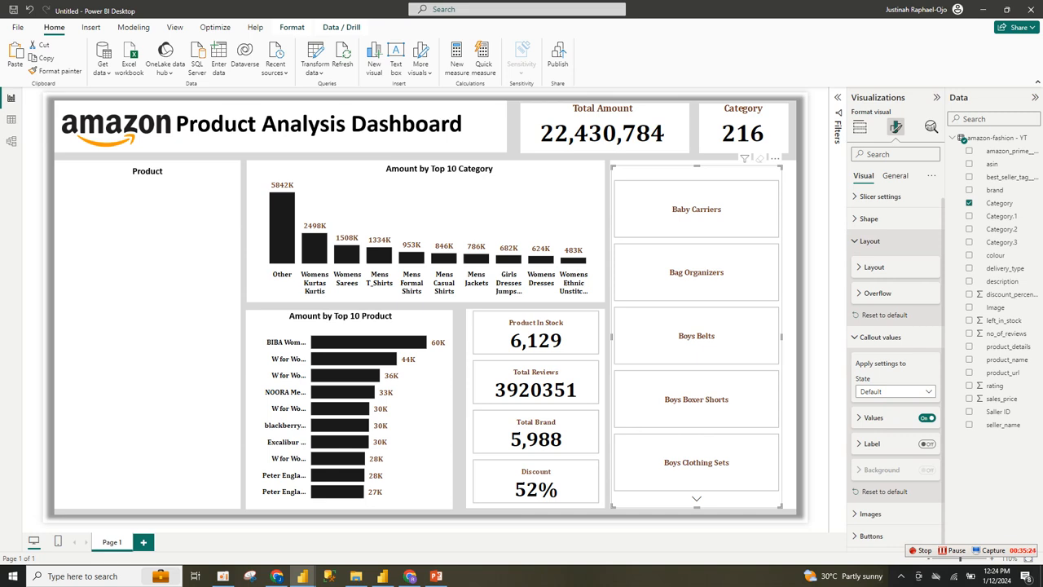
{"action": "left_click", "coordinate": [869, 241]}
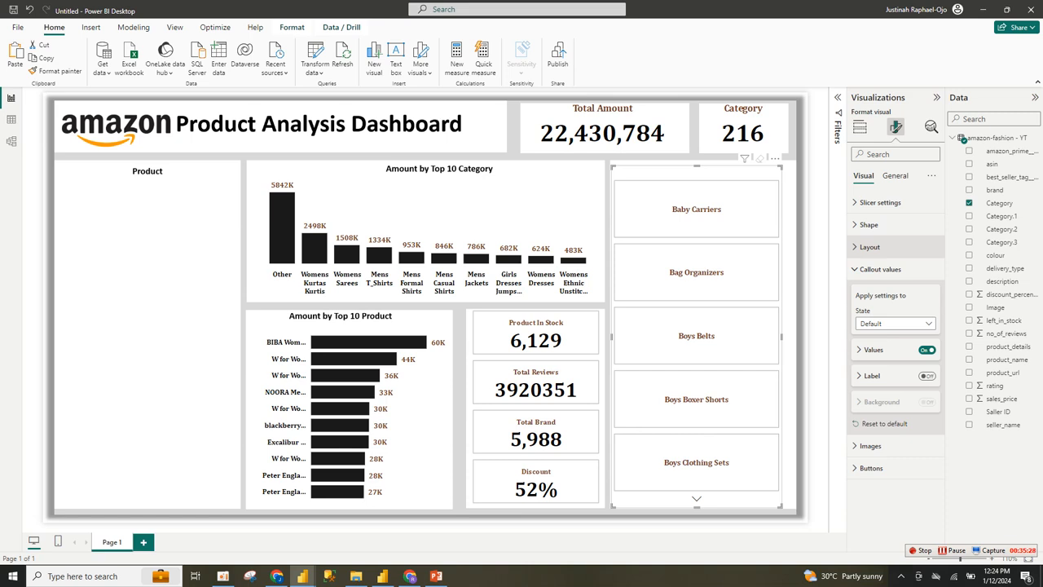
{"action": "left_click", "coordinate": [880, 268]}
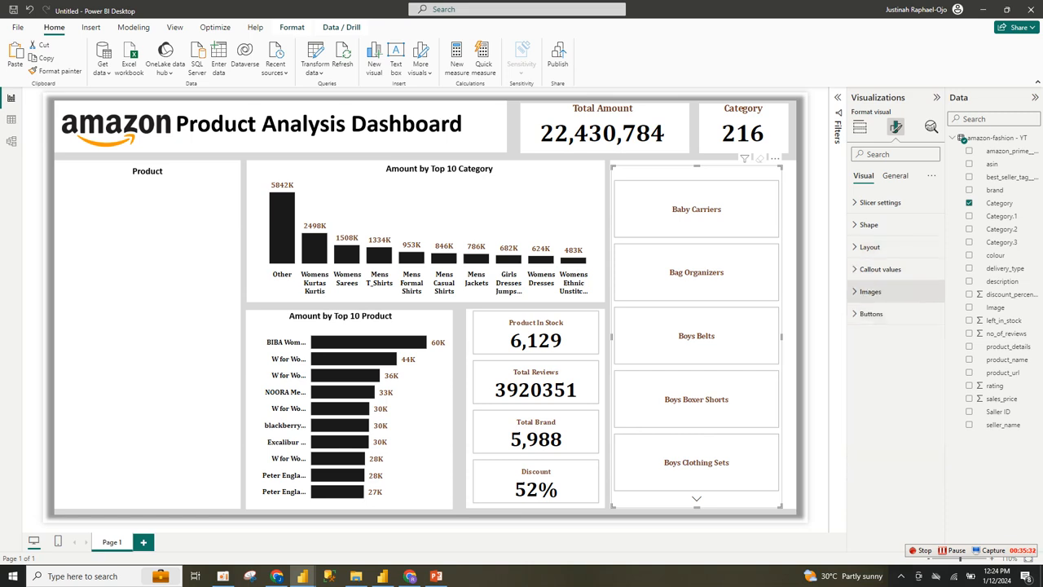
Assign the Image field to the Category slicer's images and set the image fit to Normal
{"action": "left_click", "coordinate": [870, 291]}
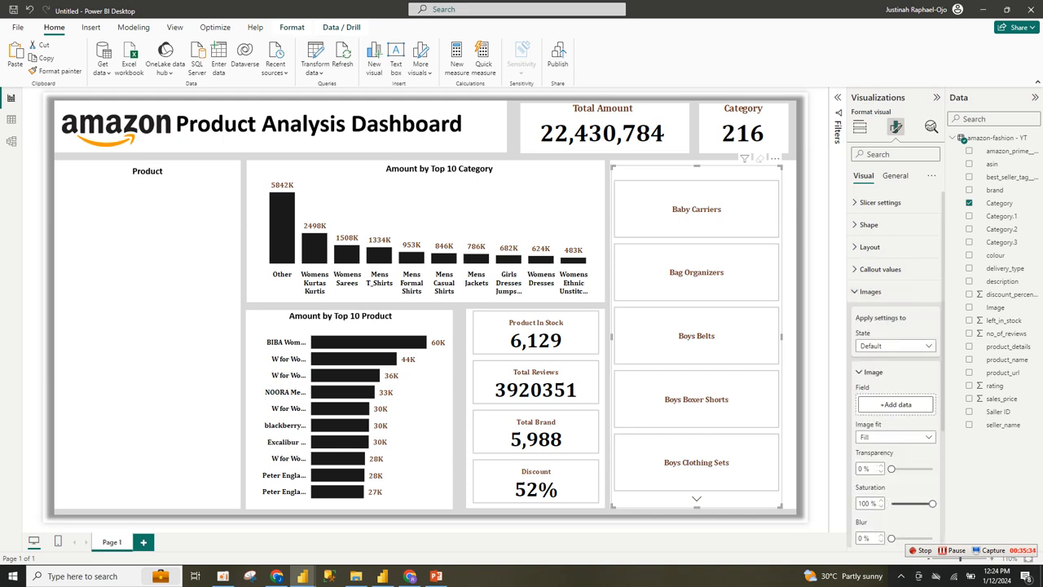
{"action": "scroll", "coordinate": [897, 366], "scroll_direction": "down", "scroll_amount": 3}
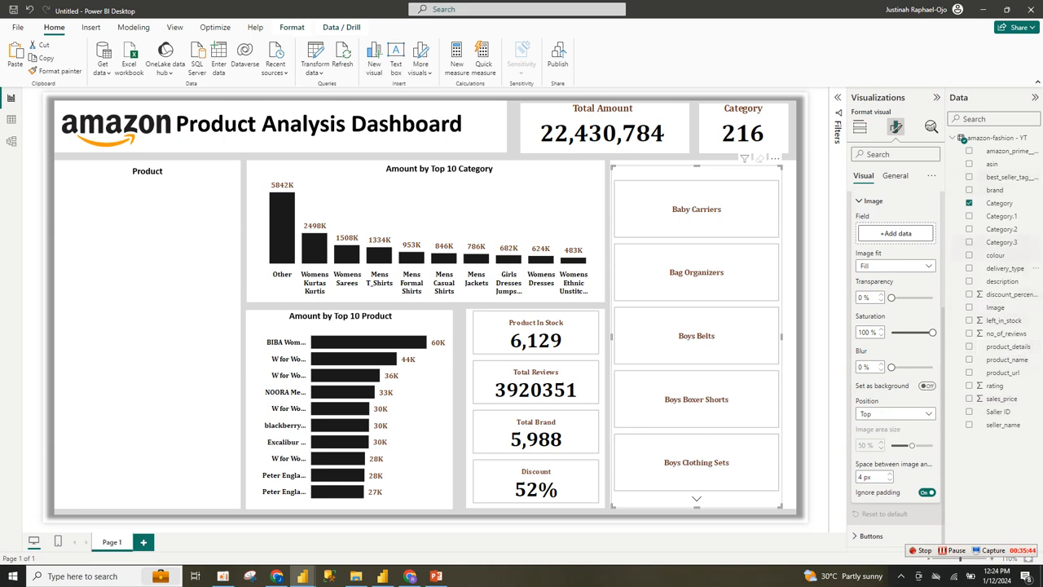
{"action": "left_click_drag", "start_coordinate": [996, 307], "coordinate": [895, 234]}
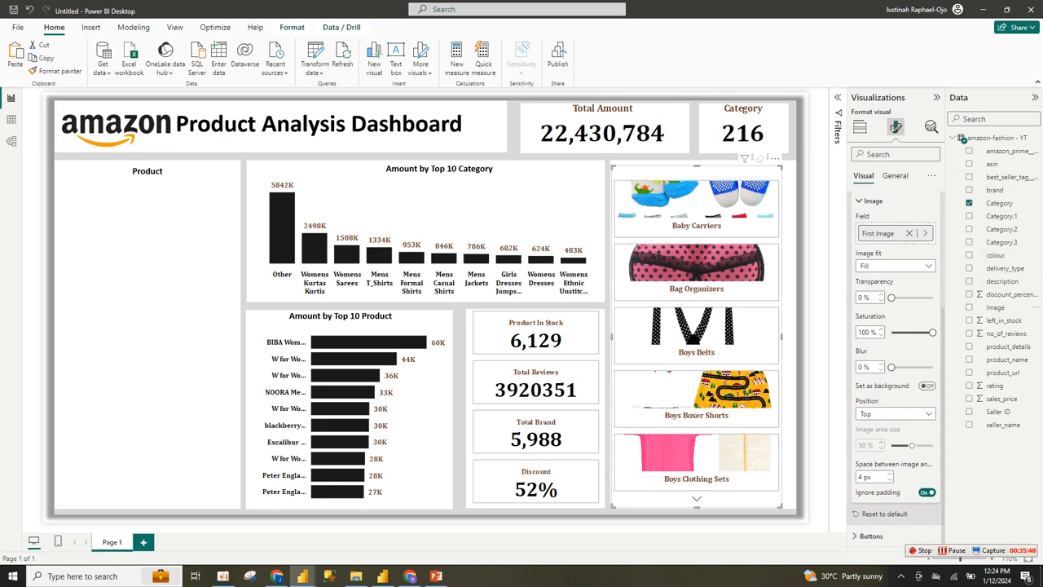
{"action": "left_click", "coordinate": [894, 265]}
{"action": "left_click", "coordinate": [870, 279]}
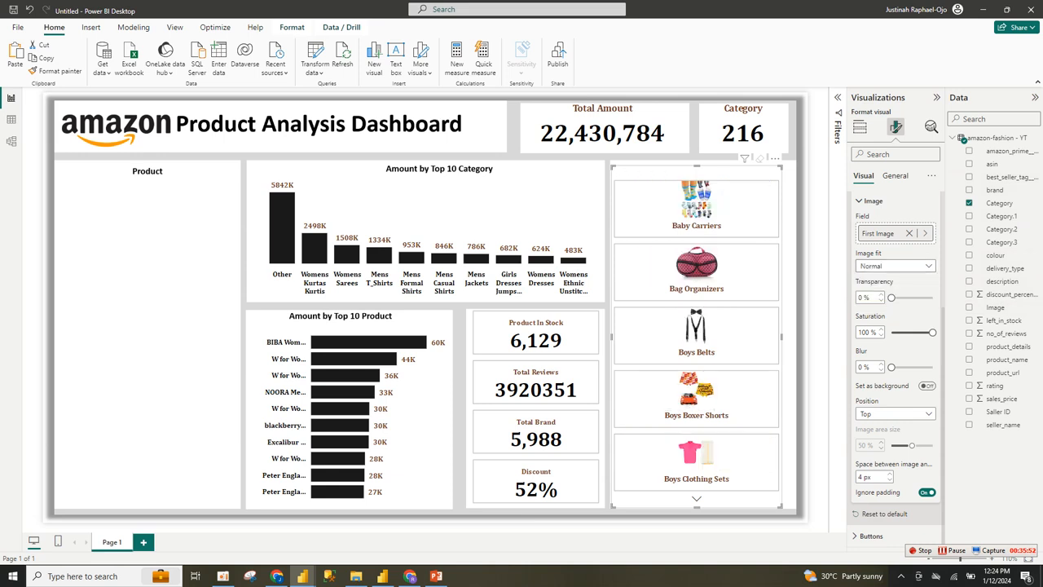
{"action": "left_click", "coordinate": [873, 201]}
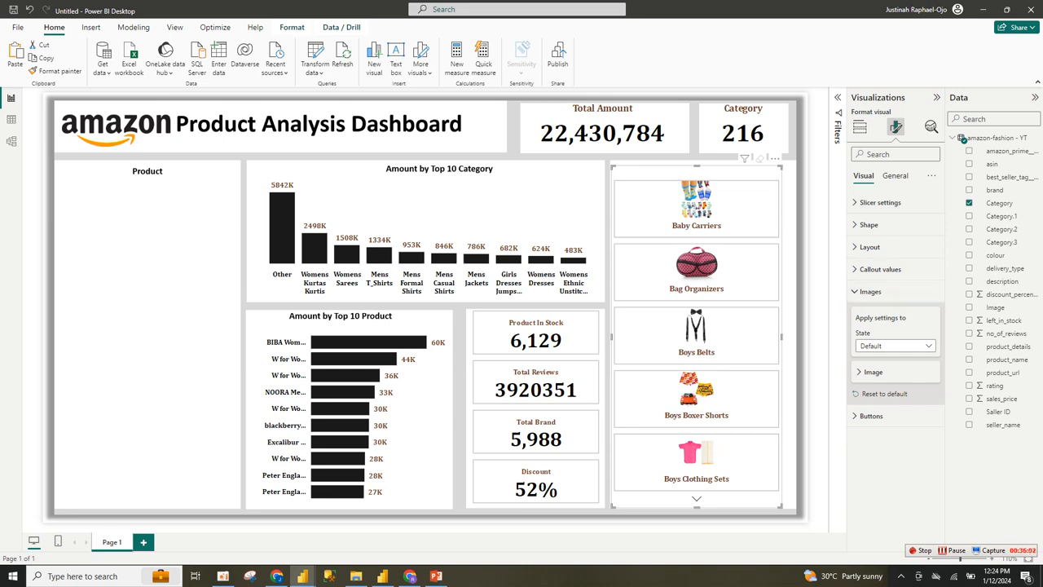
Try the Bottom position for the Category slicer's images and return them to Top
{"action": "left_click", "coordinate": [894, 346]}
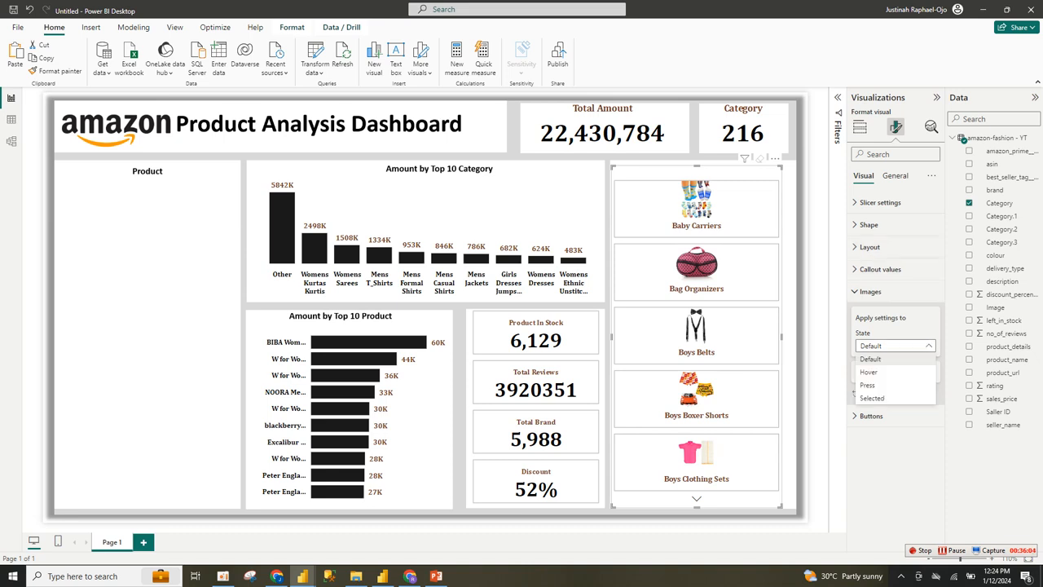
{"action": "left_click", "coordinate": [895, 345]}
{"action": "left_click", "coordinate": [872, 372]}
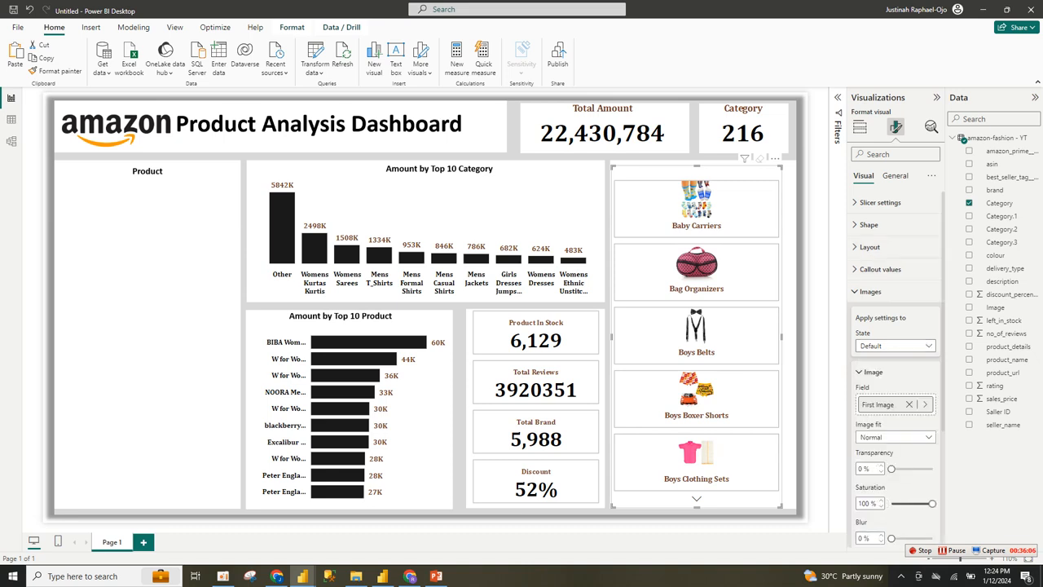
{"action": "scroll", "coordinate": [895, 367], "scroll_direction": "down", "scroll_amount": 5}
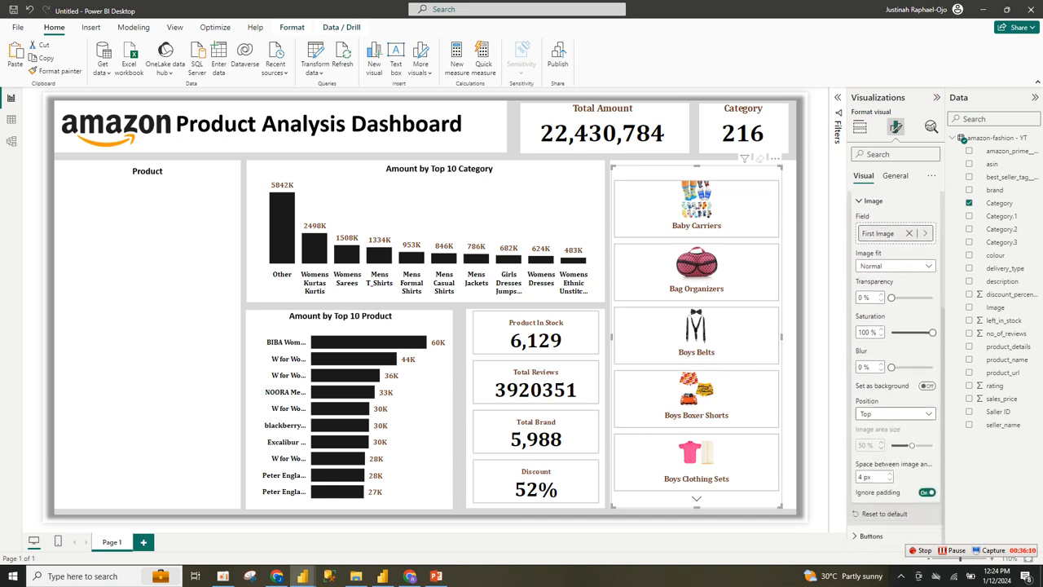
{"action": "left_click", "coordinate": [895, 413]}
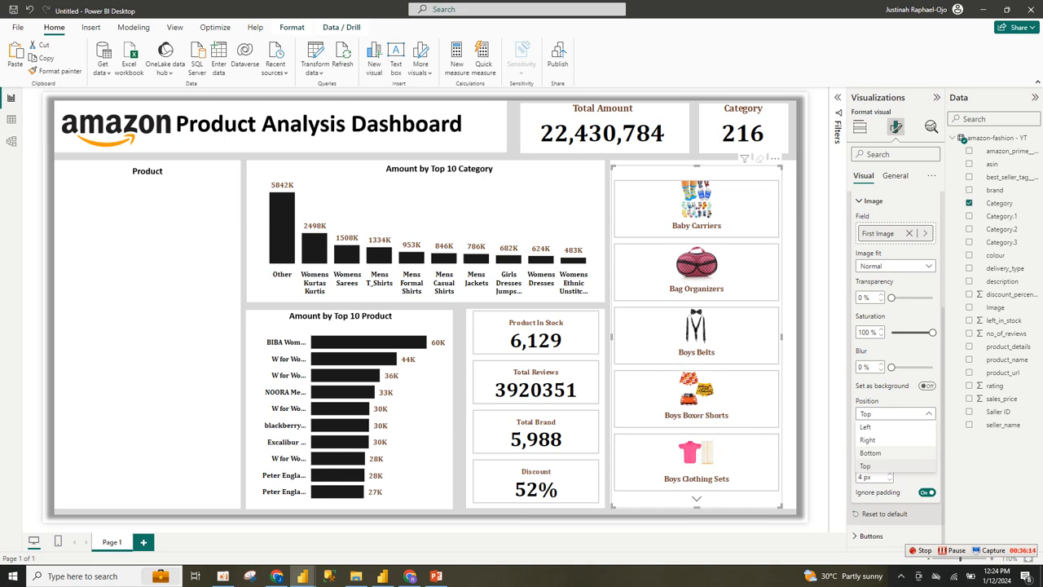
{"action": "left_click", "coordinate": [870, 452]}
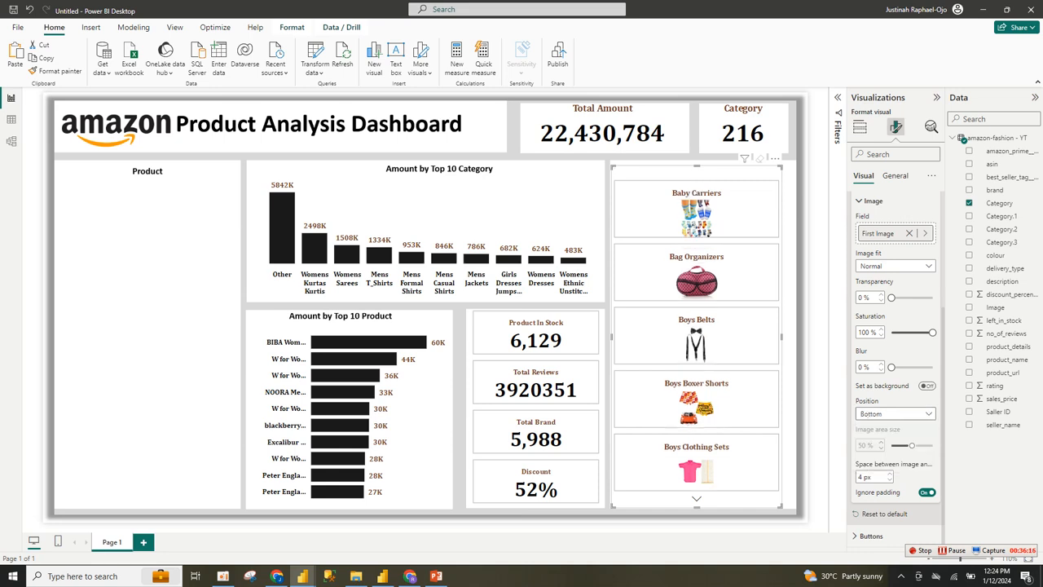
{"action": "left_click", "coordinate": [894, 413]}
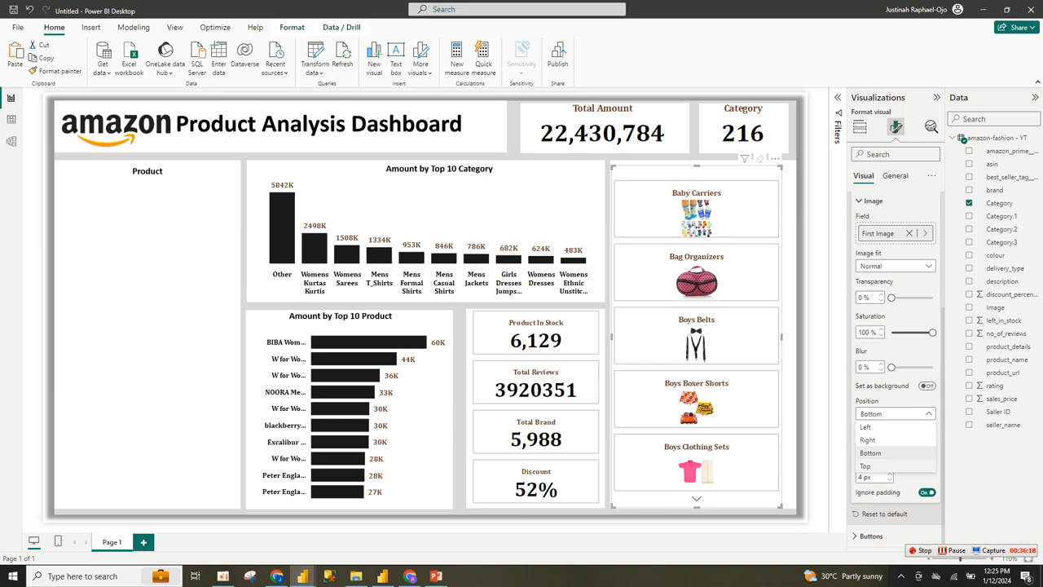
{"action": "left_click", "coordinate": [870, 466]}
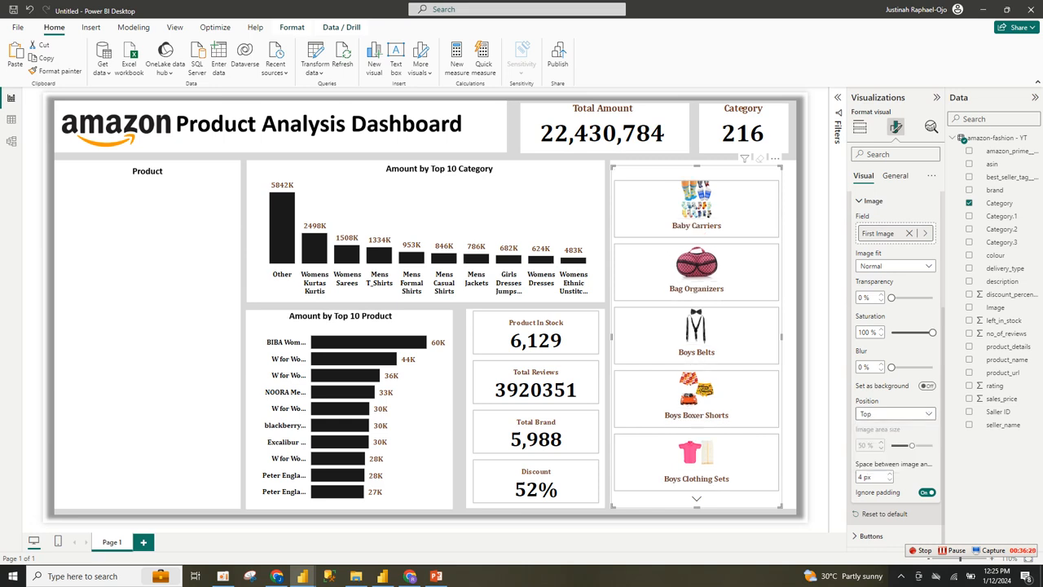
Try the Left and Right positions for the Category slicer's images and set the position back to Top
{"action": "left_click", "coordinate": [894, 413]}
{"action": "left_click", "coordinate": [870, 428]}
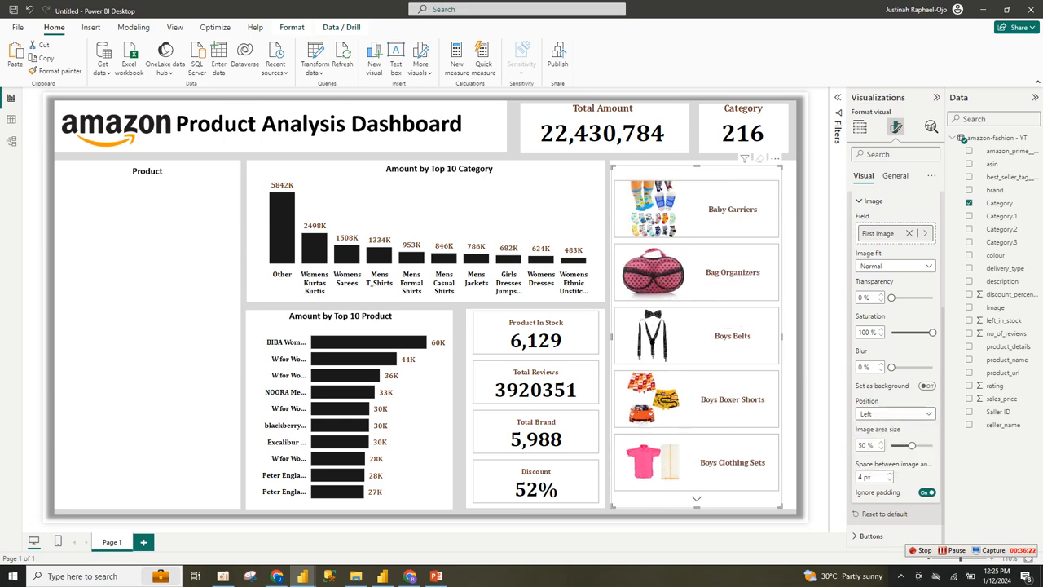
{"action": "left_click", "coordinate": [895, 413]}
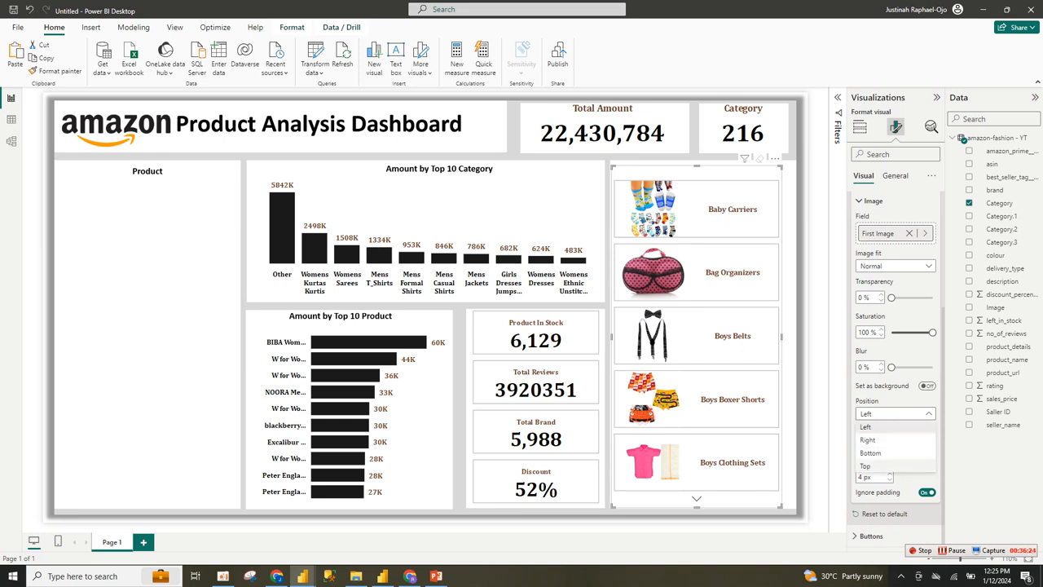
{"action": "left_click", "coordinate": [868, 439]}
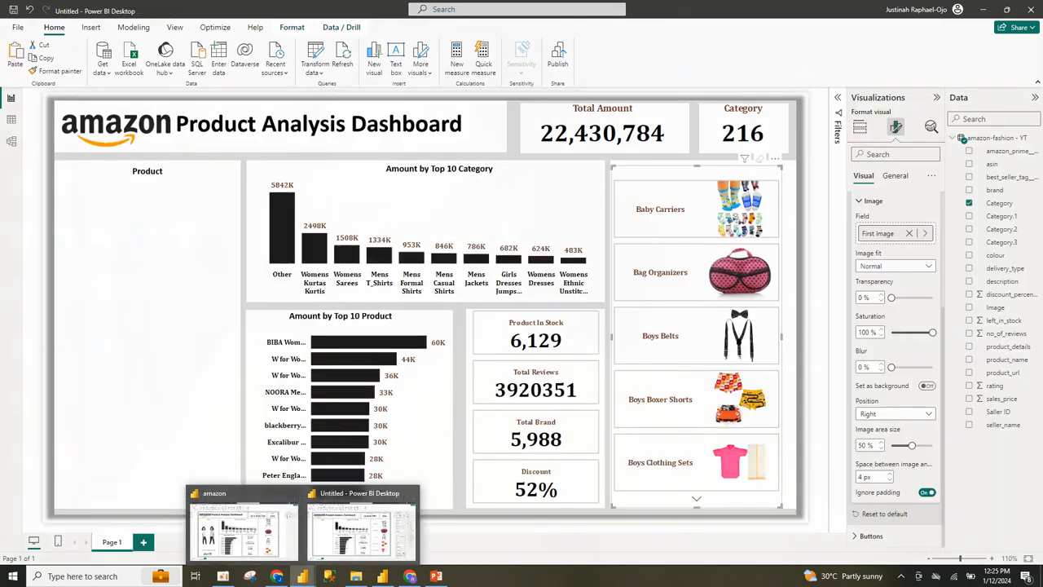
{"action": "left_click", "coordinate": [895, 414]}
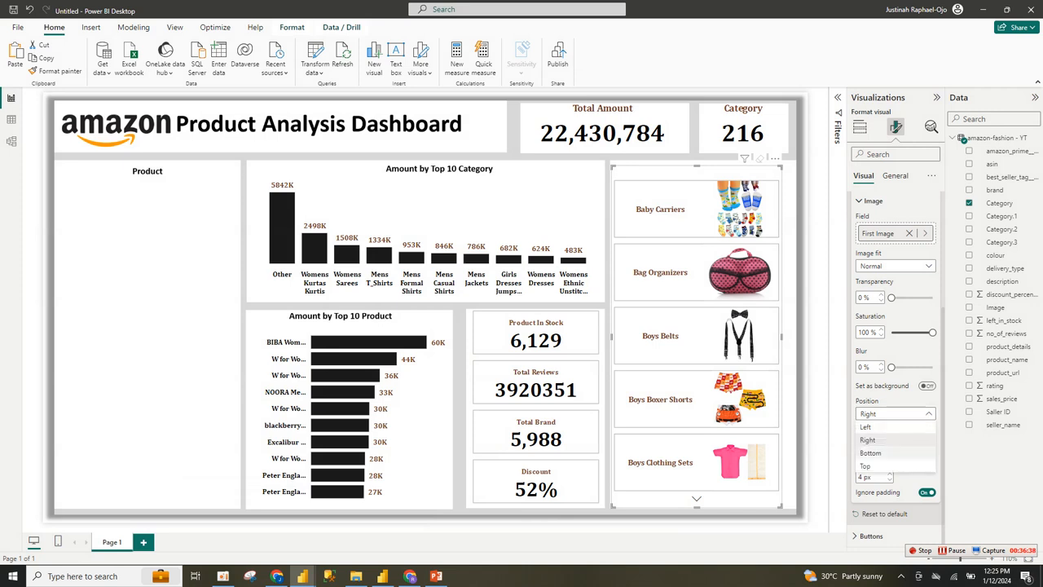
{"action": "left_click", "coordinate": [866, 466]}
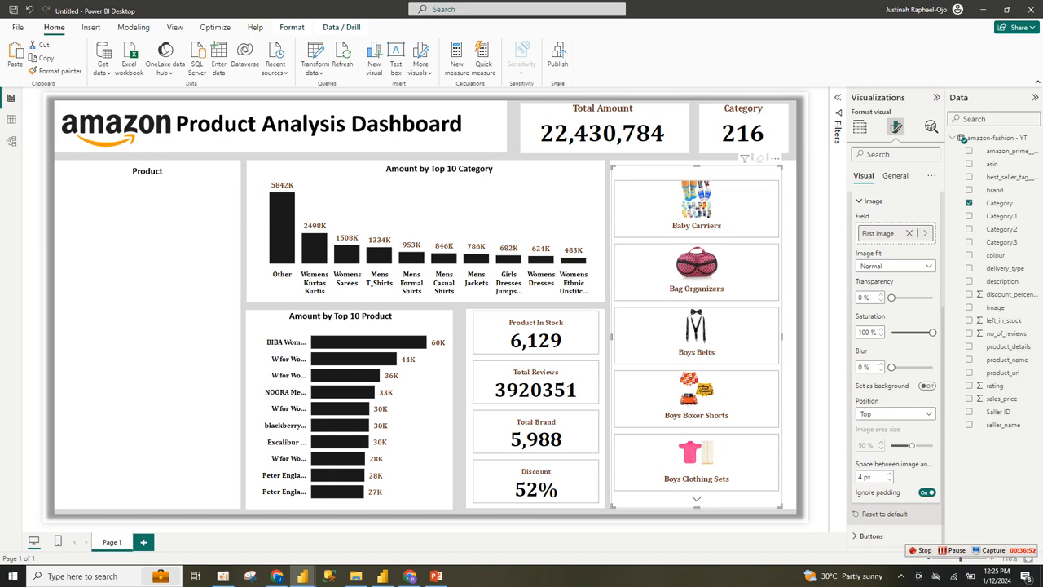
{"action": "left_click", "coordinate": [860, 201]}
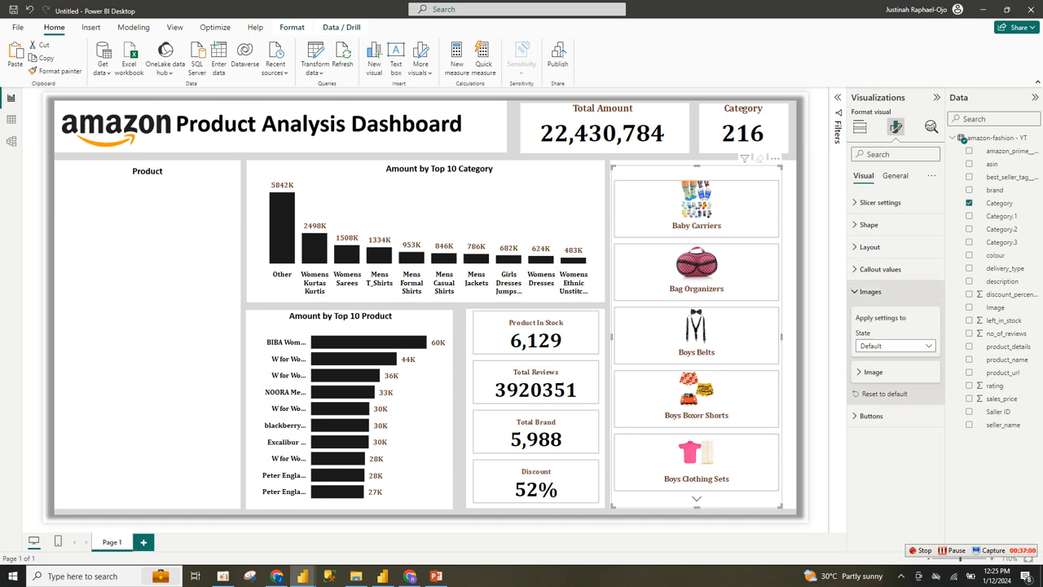
{"action": "left_click", "coordinate": [869, 291]}
{"action": "left_click", "coordinate": [868, 224]}
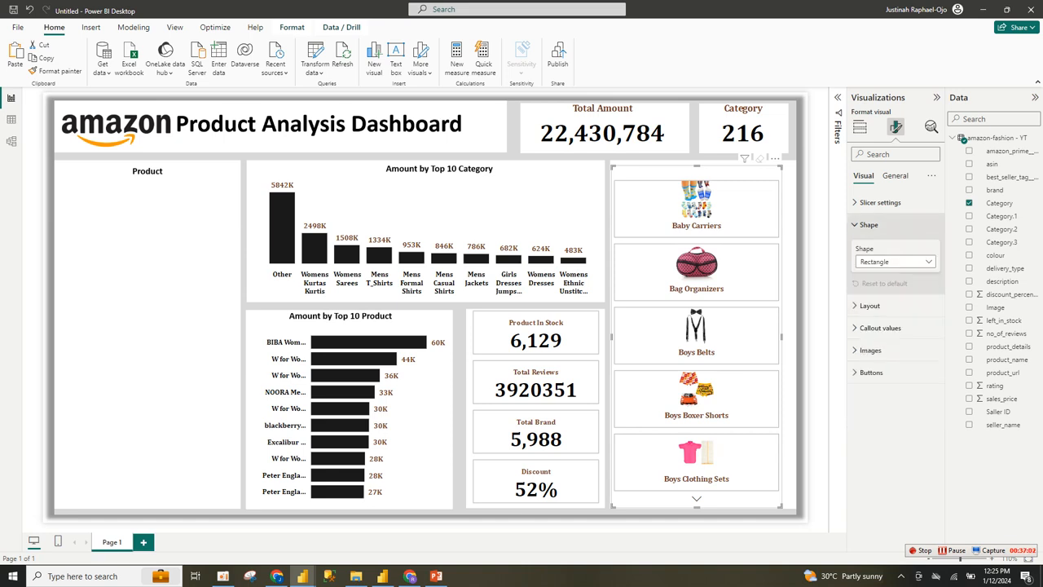
{"action": "left_click", "coordinate": [869, 224]}
{"action": "left_click", "coordinate": [880, 202]}
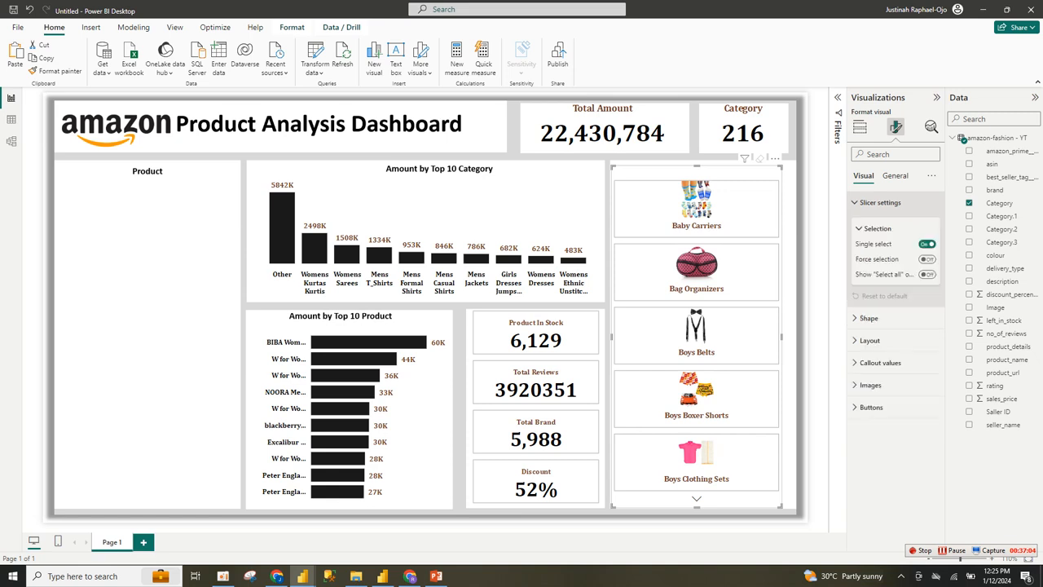
{"action": "left_click", "coordinate": [880, 202]}
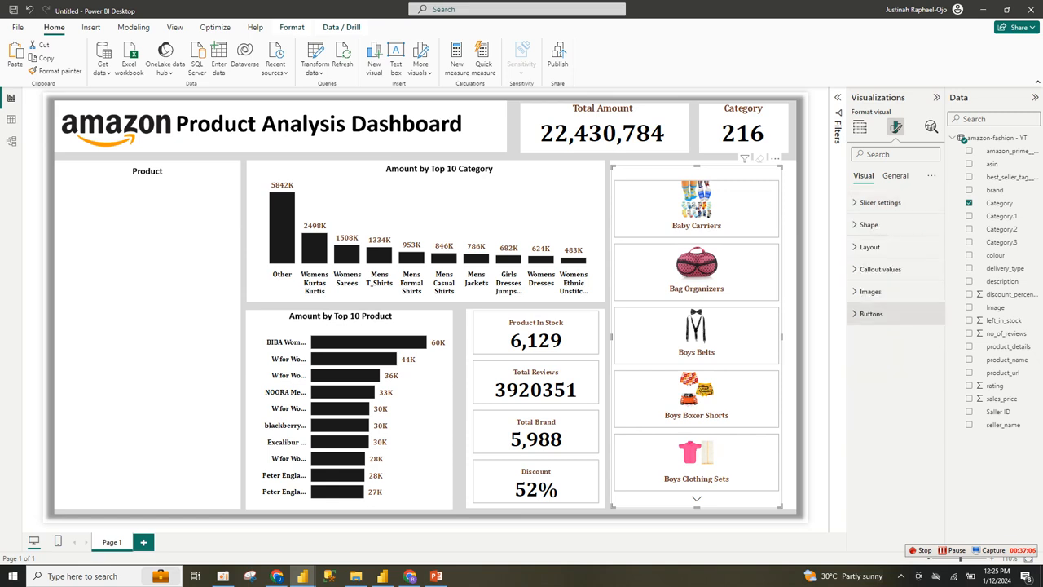
Turn off the border on the Category slicer's buttons for the Default state
{"action": "left_click", "coordinate": [871, 312]}
{"action": "left_click", "coordinate": [926, 474]}
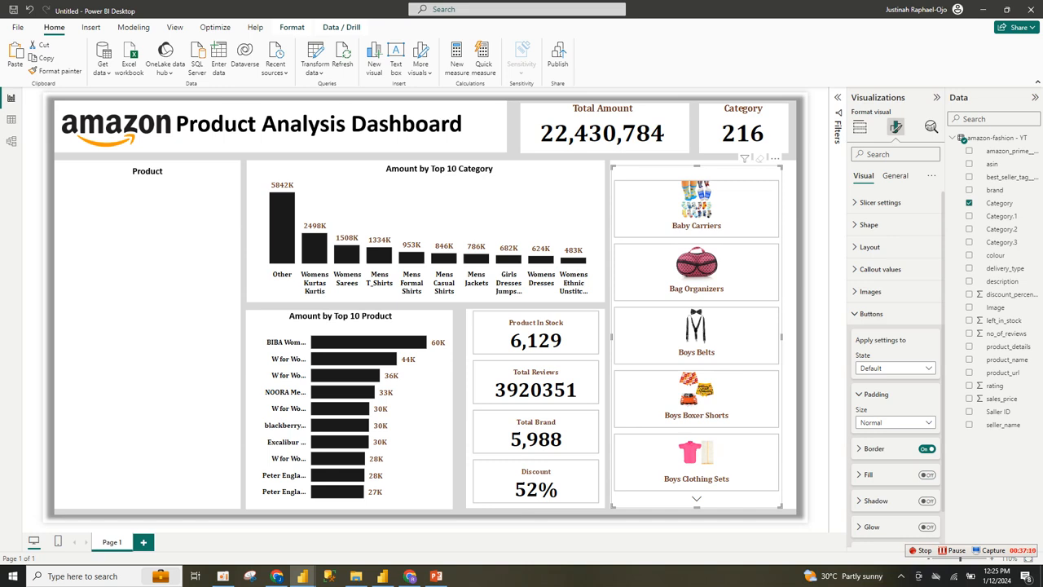
{"action": "left_click", "coordinate": [926, 448]}
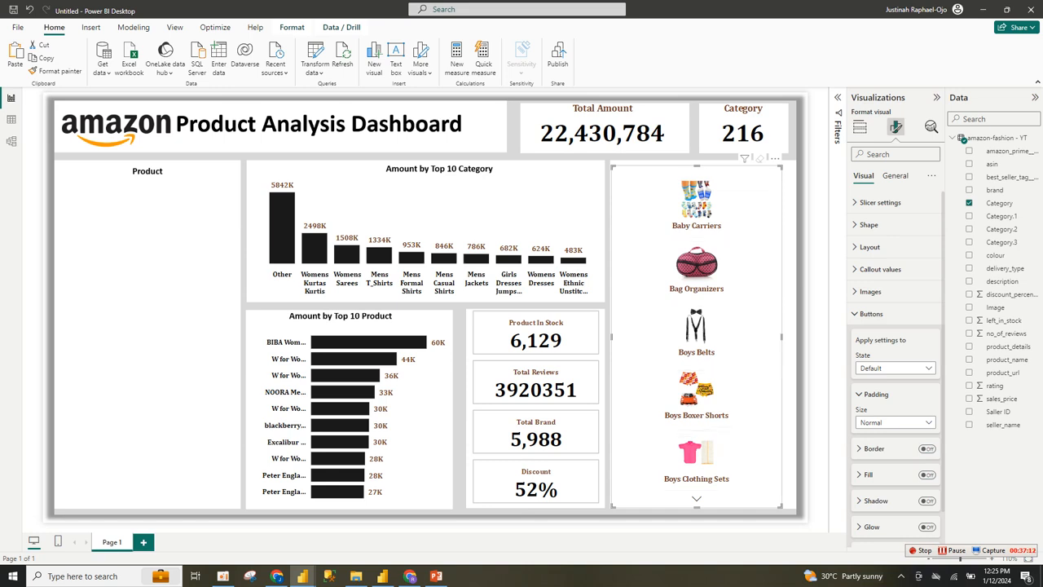
{"action": "scroll", "coordinate": [897, 367], "scroll_direction": "down", "scroll_amount": 1}
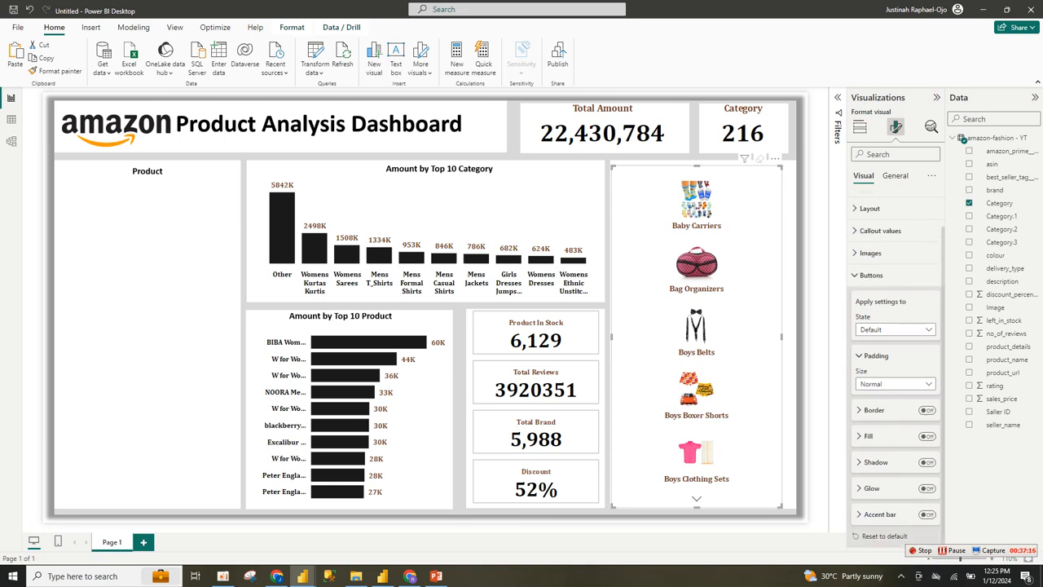
{"action": "left_click", "coordinate": [927, 410]}
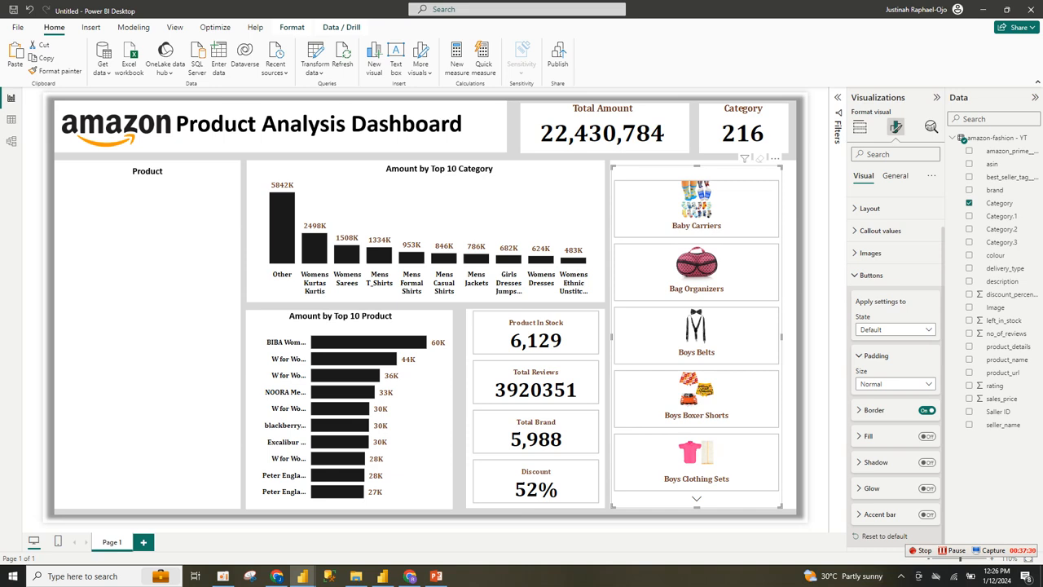
{"action": "left_click", "coordinate": [927, 410]}
Turn on the shadow and fill for the Category slicer's buttons, keeping the border off
{"action": "left_click", "coordinate": [928, 462]}
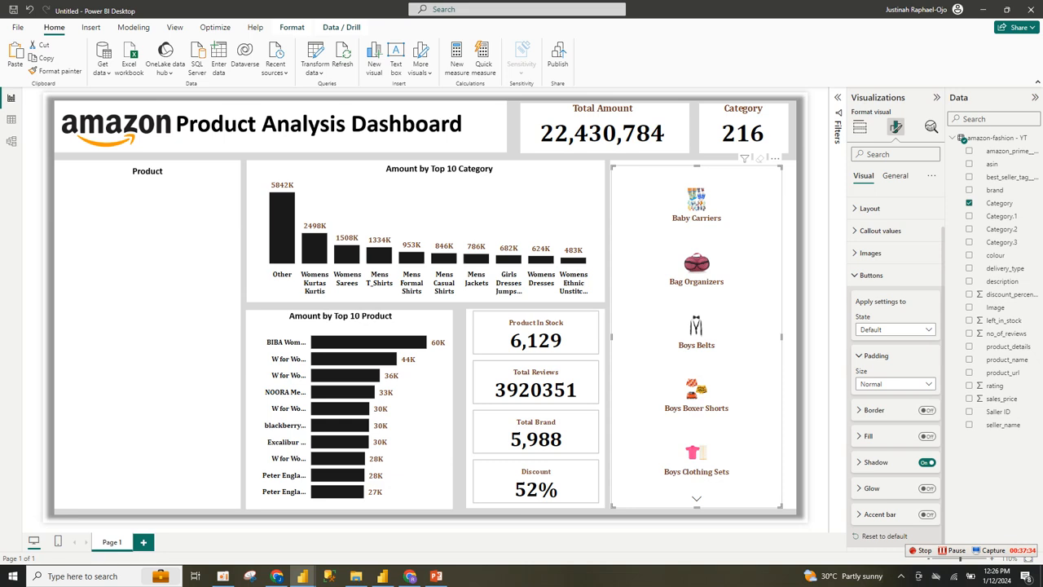
{"action": "left_click", "coordinate": [927, 410]}
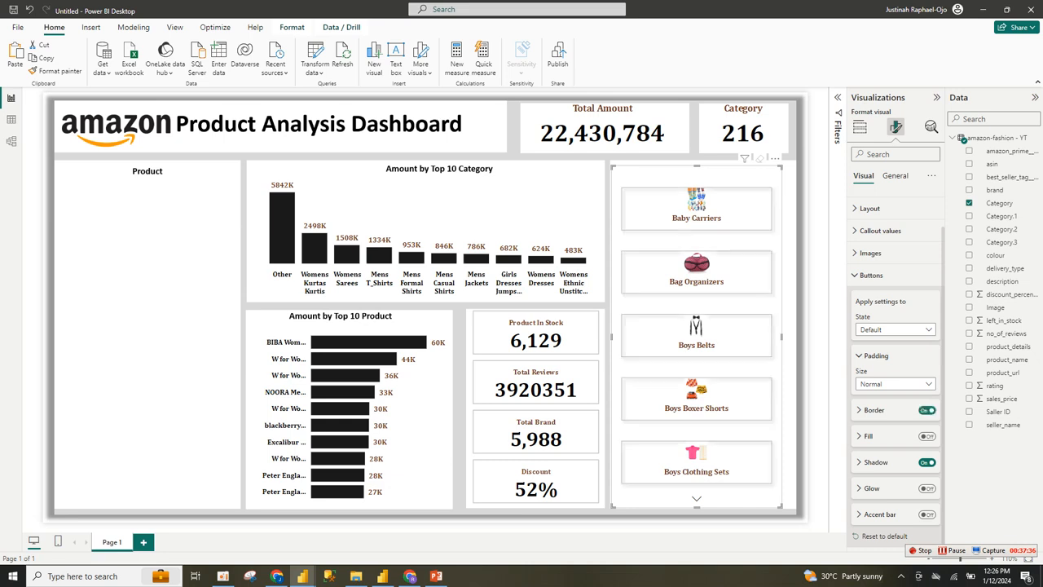
{"action": "left_click", "coordinate": [927, 410]}
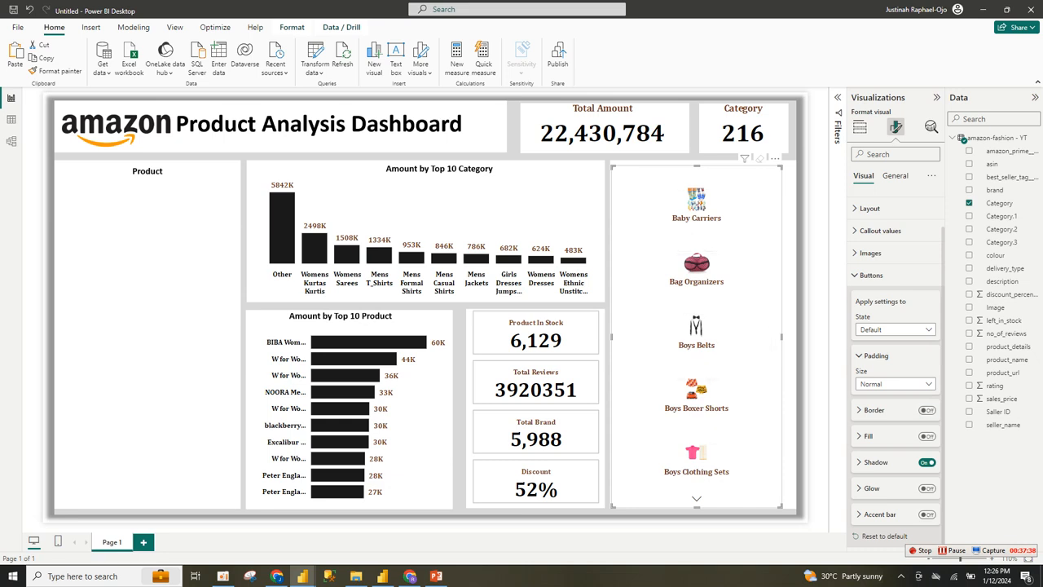
{"action": "mouse_move", "coordinate": [302, 576]}
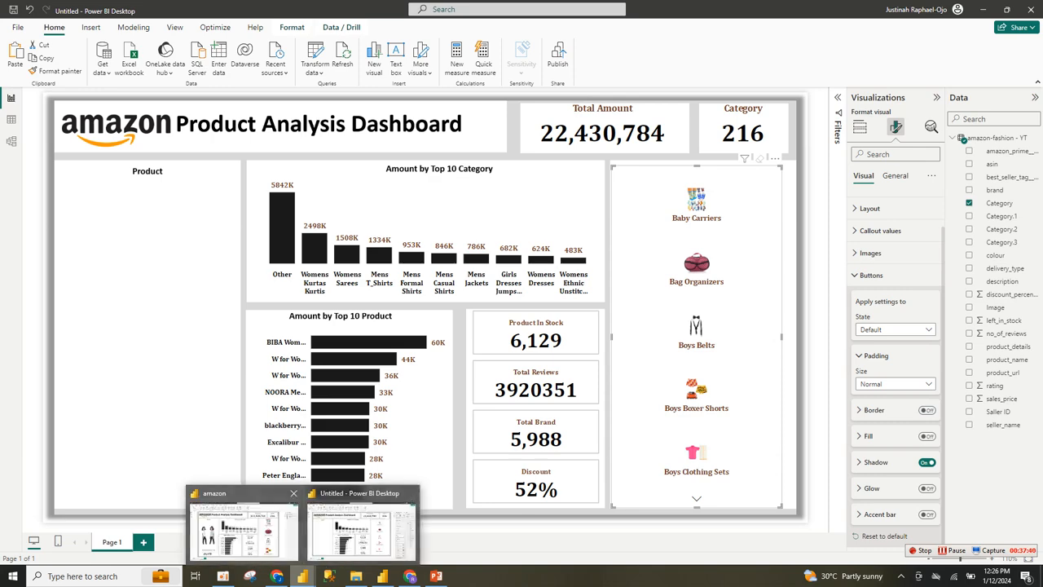
{"action": "mouse_move", "coordinate": [243, 528]}
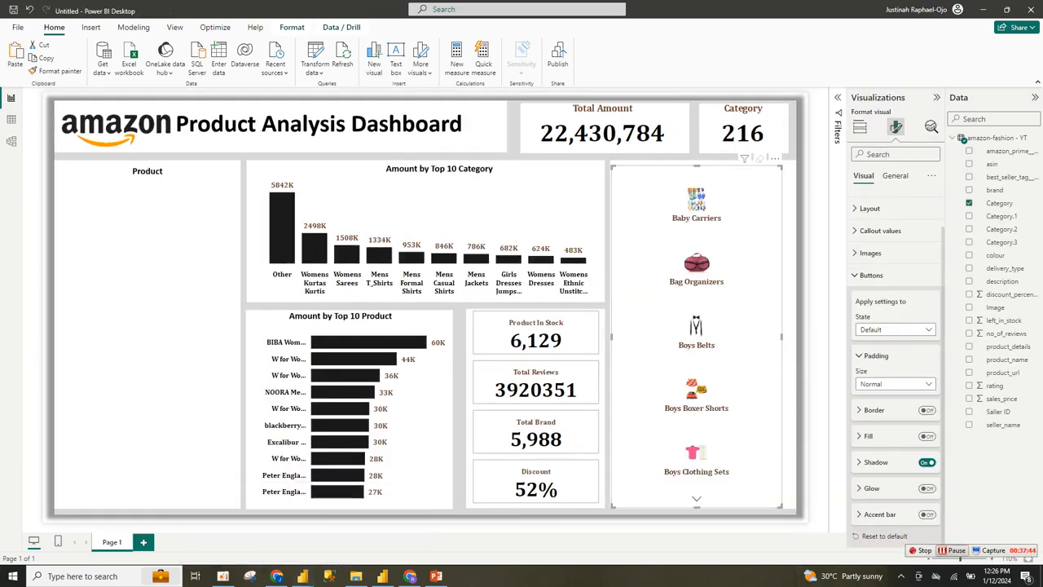
{"action": "left_click", "coordinate": [928, 436]}
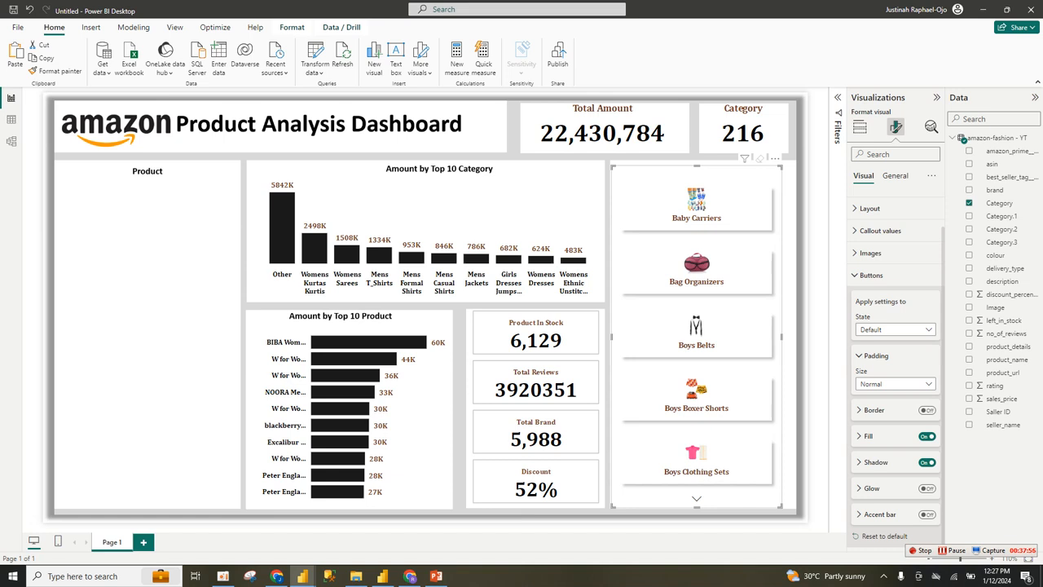
Set the position of the slicer buttons' shadow to Custom
{"action": "left_click", "coordinate": [860, 462]}
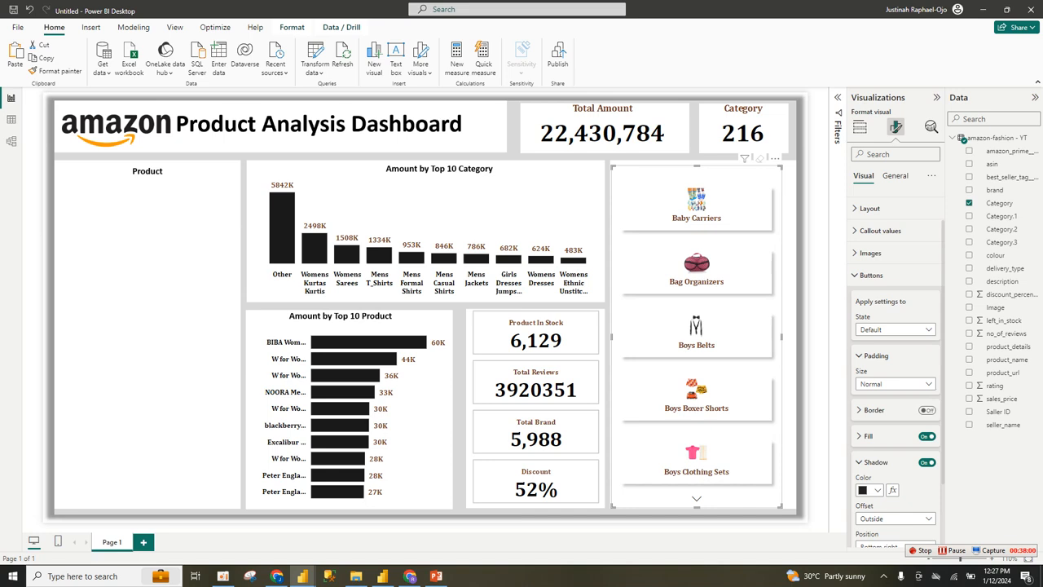
{"action": "scroll", "coordinate": [896, 367], "scroll_direction": "down", "scroll_amount": 3}
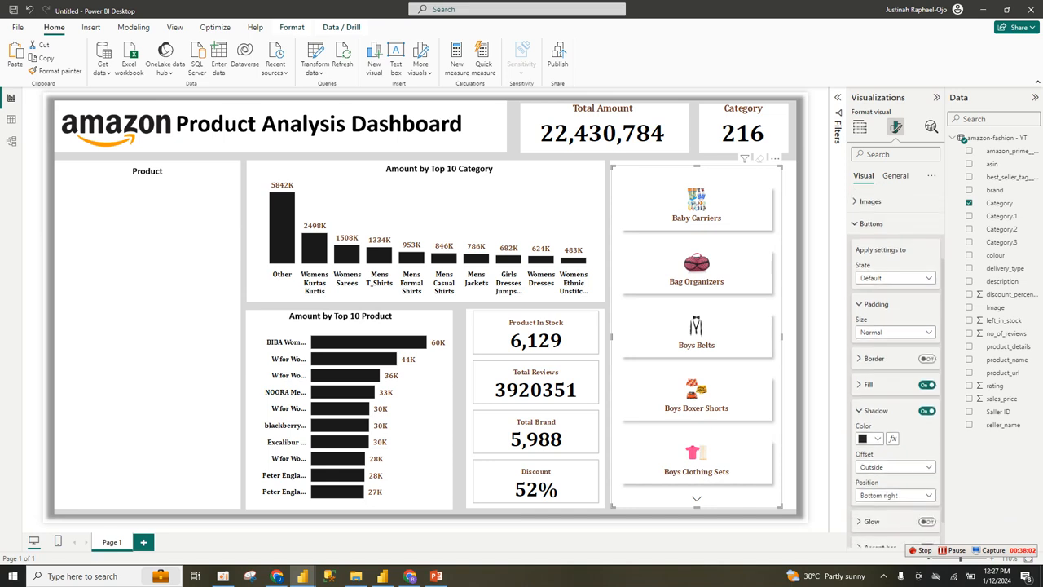
{"action": "scroll", "coordinate": [896, 367], "scroll_direction": "down", "scroll_amount": 1}
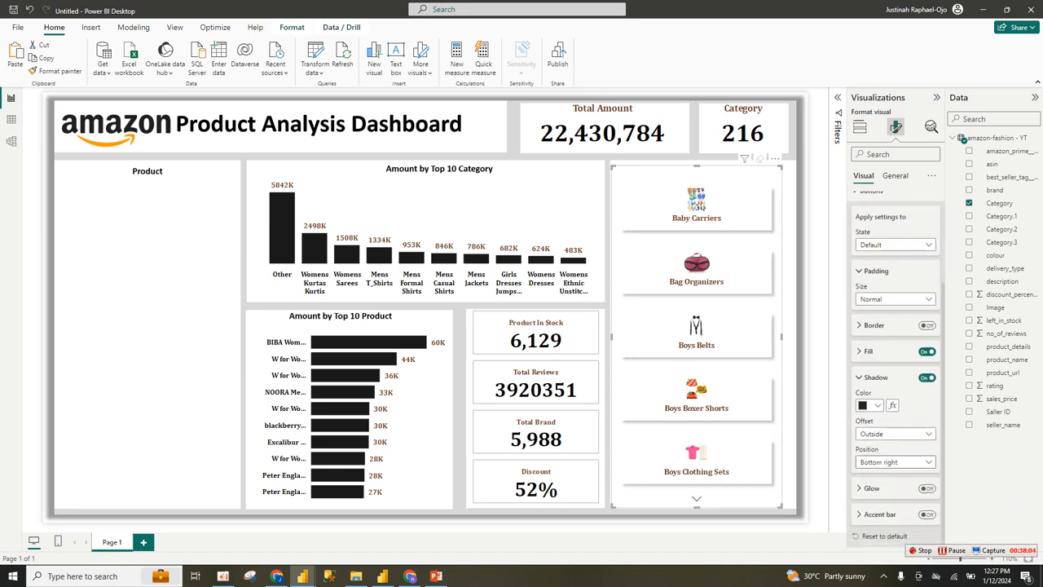
{"action": "left_click", "coordinate": [896, 462]}
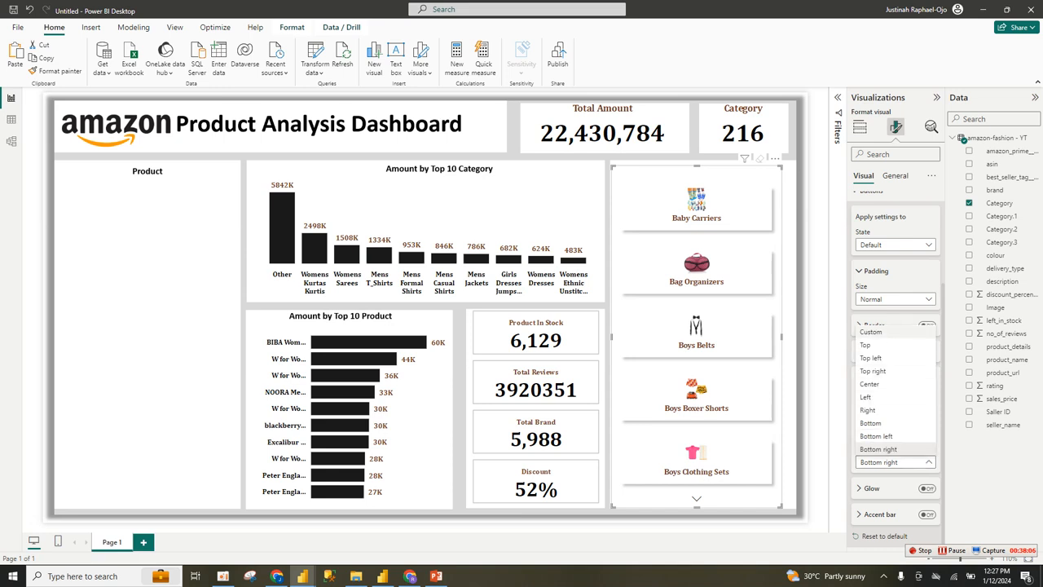
{"action": "left_click", "coordinate": [872, 332]}
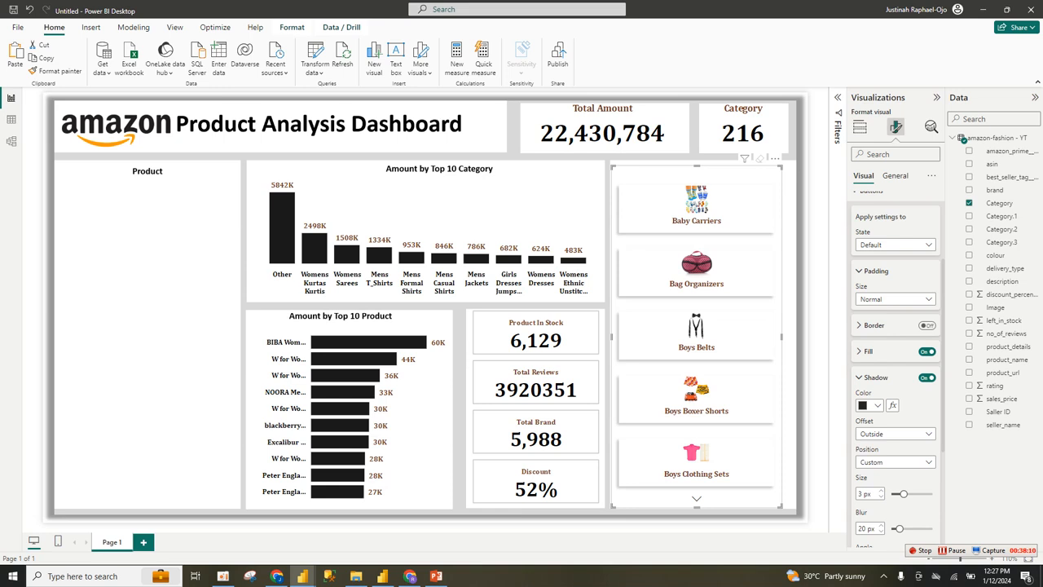
Set the button shadow's size to 1 px, blur to 43 px, angle to 44° and distance to 47 px
{"action": "scroll", "coordinate": [895, 366], "scroll_direction": "down", "scroll_amount": 3}
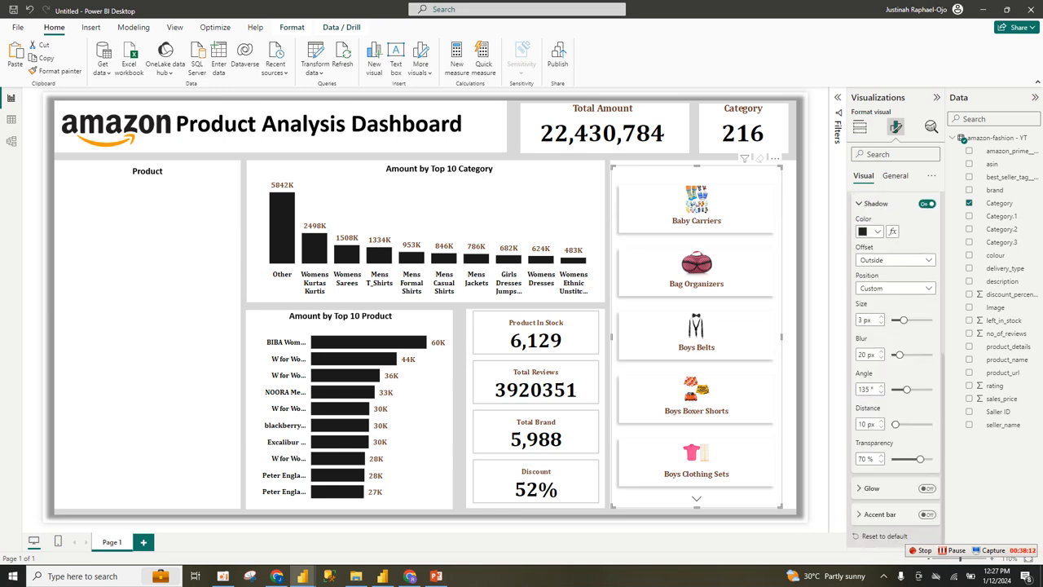
{"action": "left_click_drag", "start_coordinate": [904, 320], "coordinate": [896, 320]}
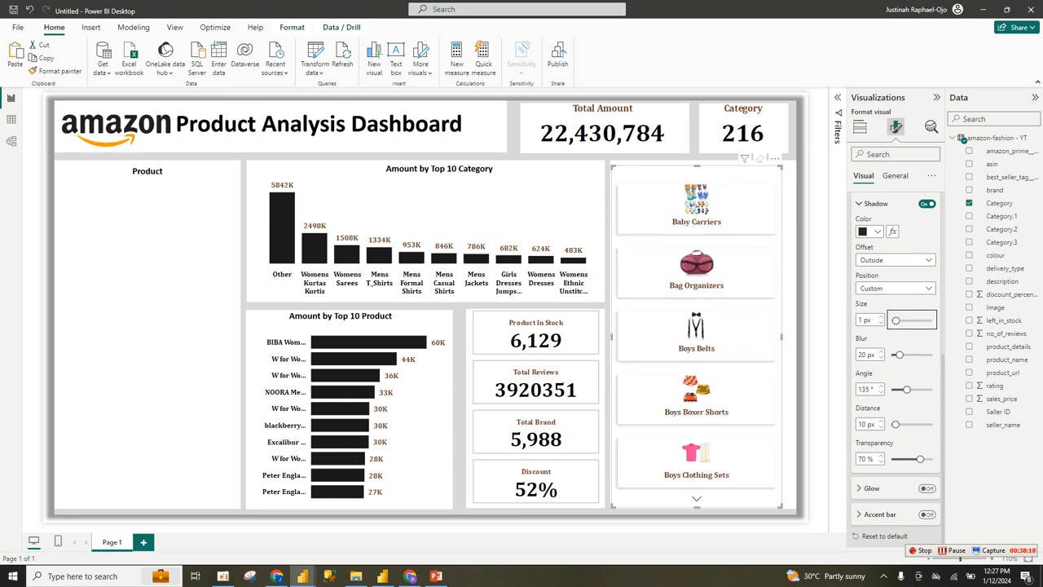
{"action": "left_click_drag", "start_coordinate": [898, 355], "coordinate": [895, 389]}
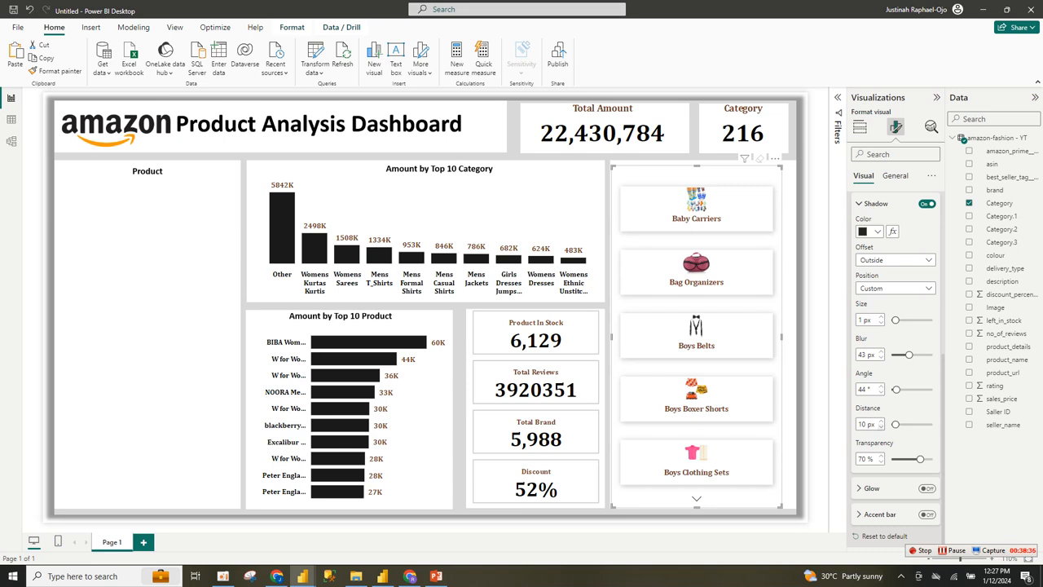
{"action": "double_click", "coordinate": [862, 424]}
{"action": "type", "text": "41"}
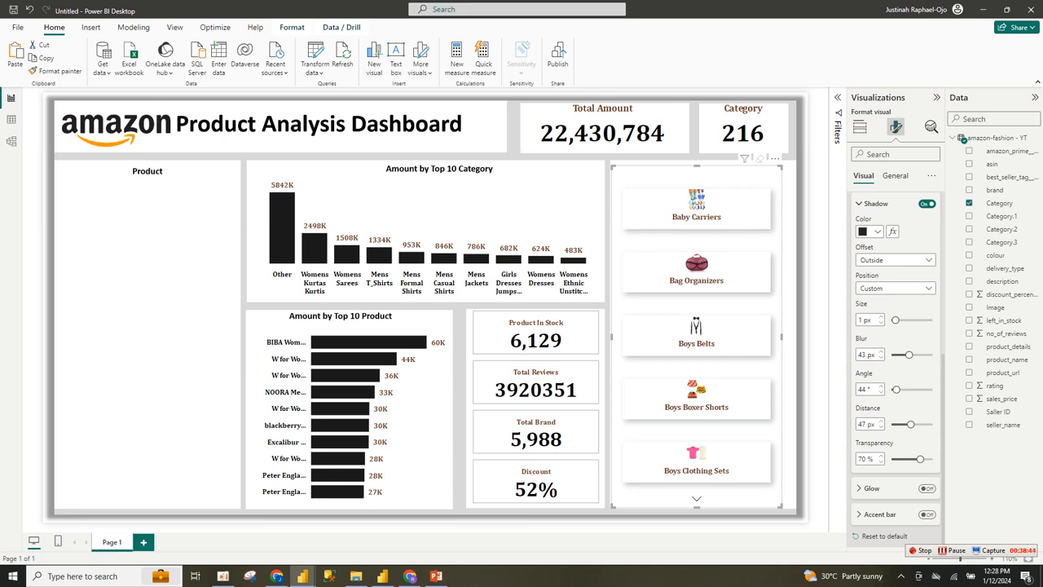
Set the transparency of the slicer buttons' shadow to 85% and close the button settings
{"action": "double_click", "coordinate": [862, 458]}
{"action": "left_click", "coordinate": [863, 459]}
{"action": "double_click", "coordinate": [862, 459]}
{"action": "double_click", "coordinate": [862, 458]}
{"action": "type", "text": "85"}
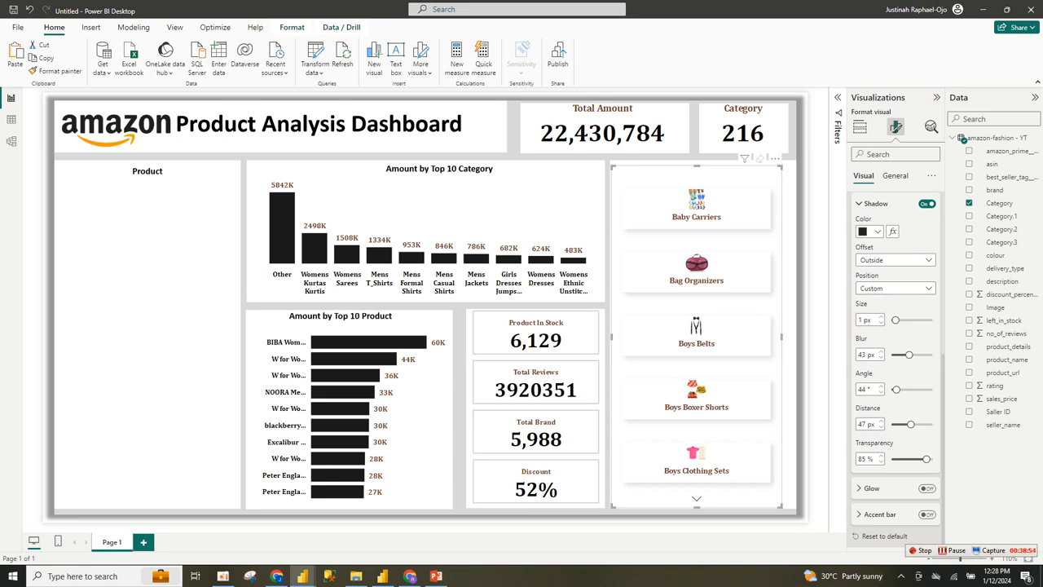
{"action": "left_click", "coordinate": [875, 203]}
{"action": "left_click", "coordinate": [871, 275]}
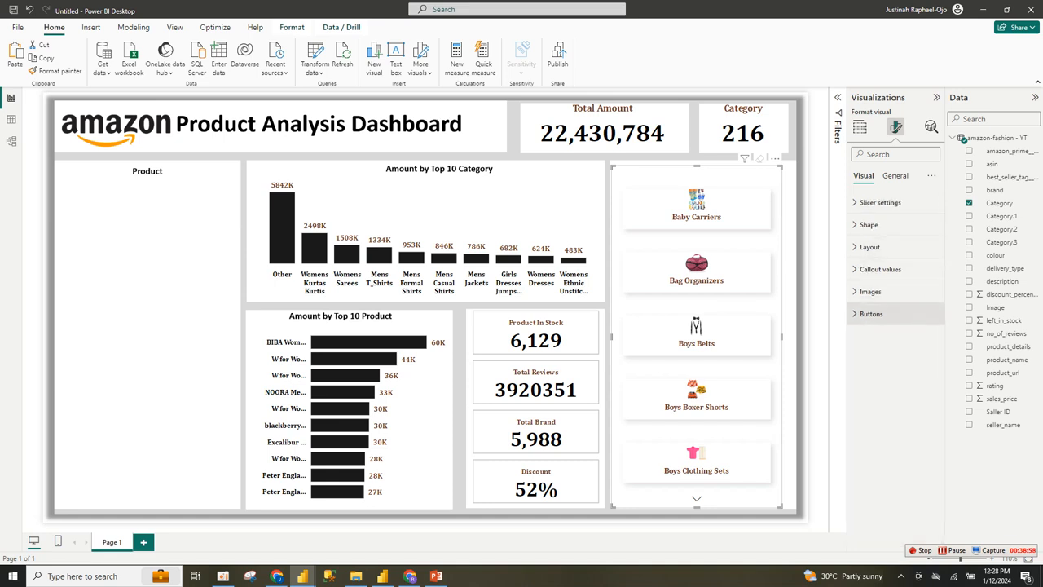
Set the Category slicer's layout to 3 rows and enlarge the slicer slightly to fill its background panel
{"action": "left_click", "coordinate": [870, 247]}
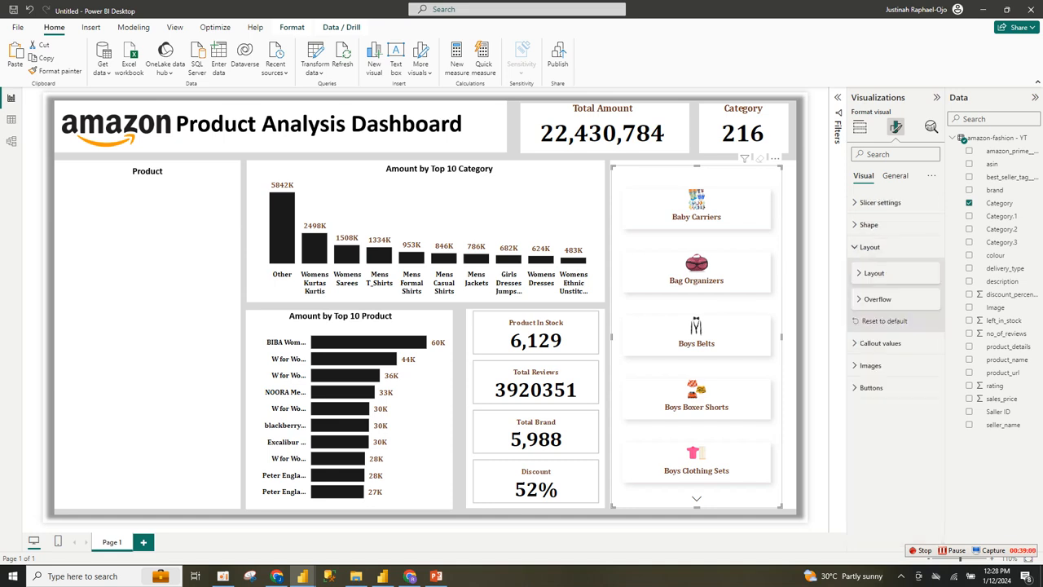
{"action": "left_click", "coordinate": [874, 273]}
{"action": "left_click", "coordinate": [890, 334]}
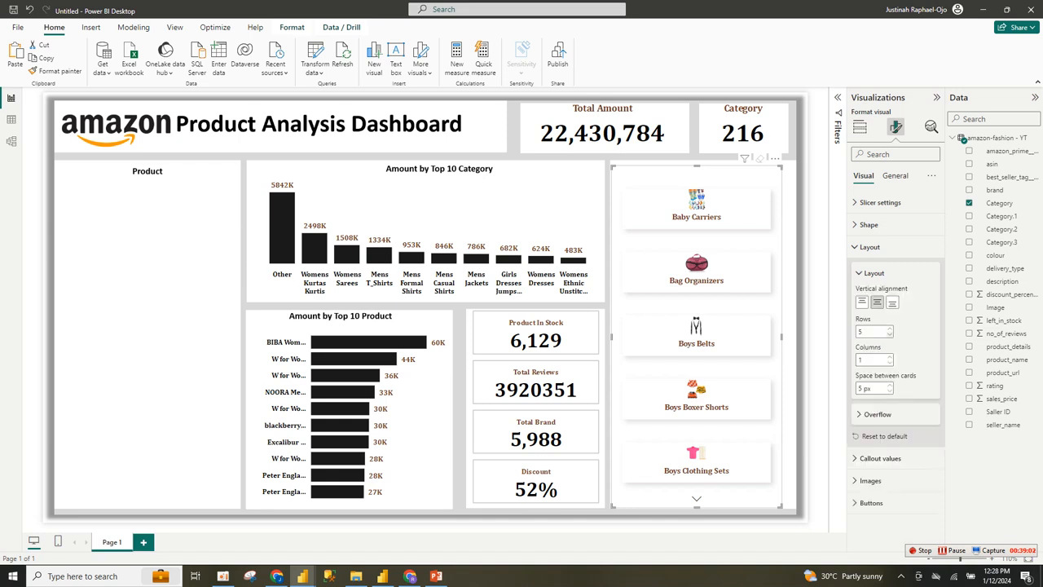
{"action": "left_click", "coordinate": [889, 334]}
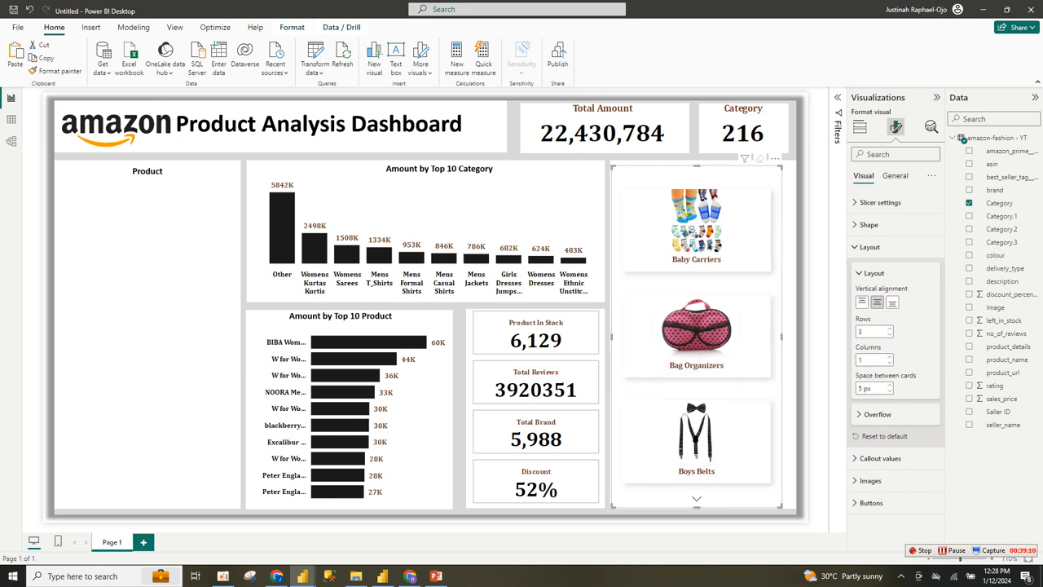
{"action": "left_click_drag", "start_coordinate": [781, 167], "coordinate": [789, 162]}
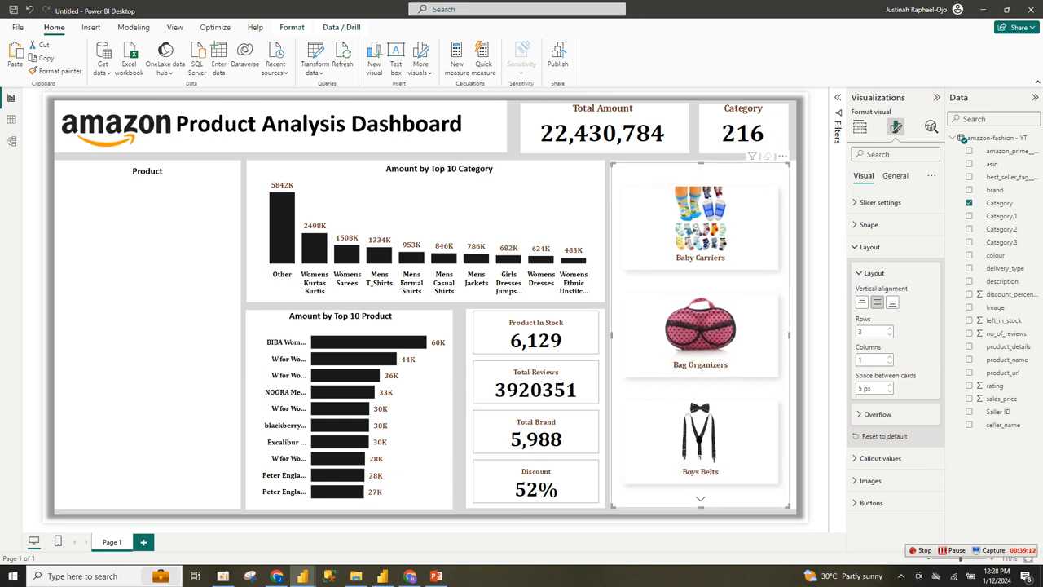
Page forward and back through the Category slicer's cards to review the category names and product images
{"action": "left_click", "coordinate": [700, 498]}
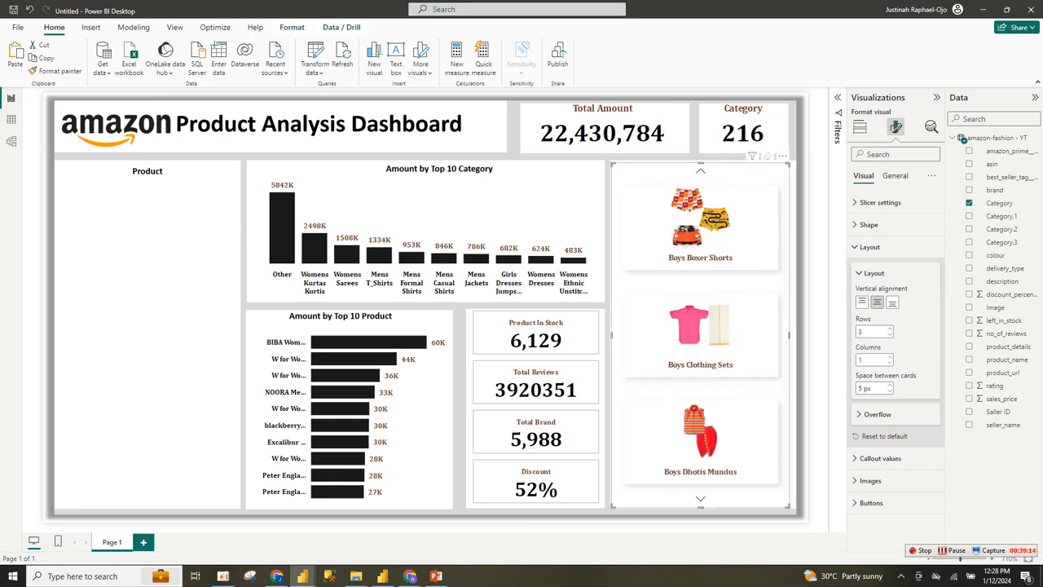
{"action": "left_click", "coordinate": [701, 499]}
{"action": "left_click", "coordinate": [701, 499]}
{"action": "left_click", "coordinate": [701, 499]}
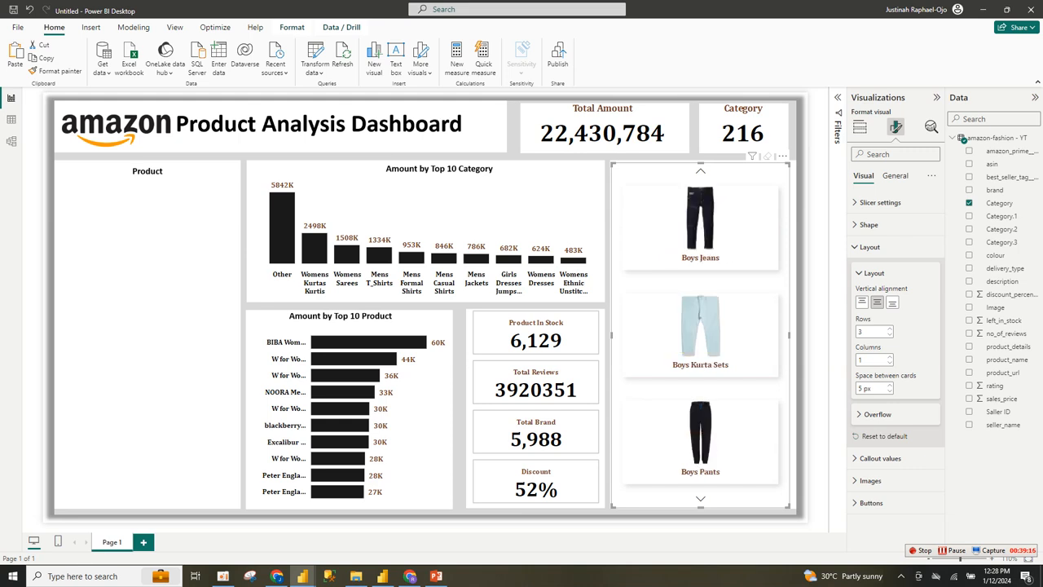
{"action": "left_click", "coordinate": [701, 499]}
{"action": "left_click", "coordinate": [701, 499]}
{"action": "left_click", "coordinate": [701, 498]}
{"action": "left_click", "coordinate": [701, 499]}
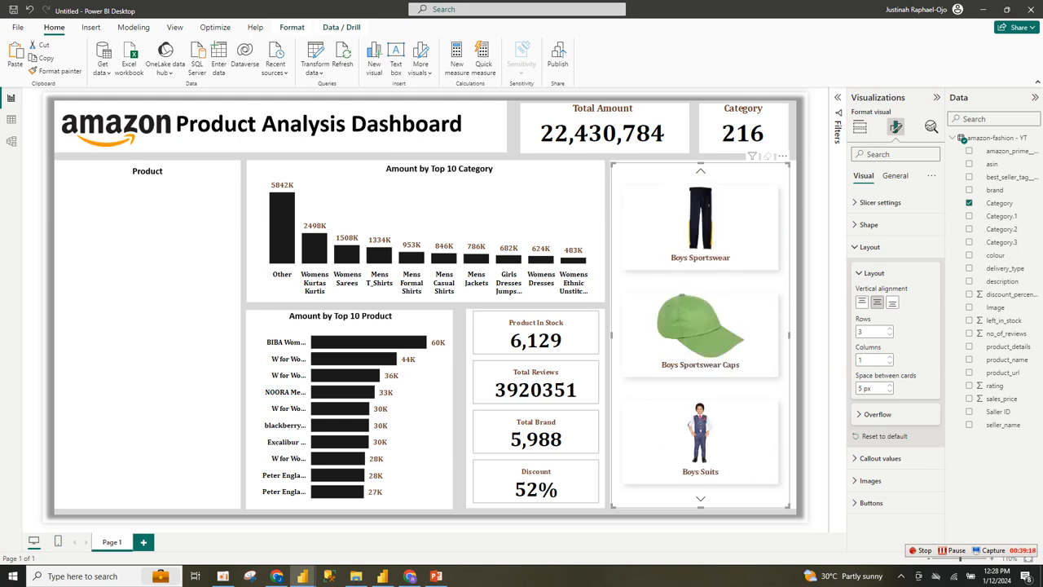
{"action": "left_click", "coordinate": [700, 499]}
{"action": "left_click", "coordinate": [701, 499]}
{"action": "left_click", "coordinate": [701, 499]}
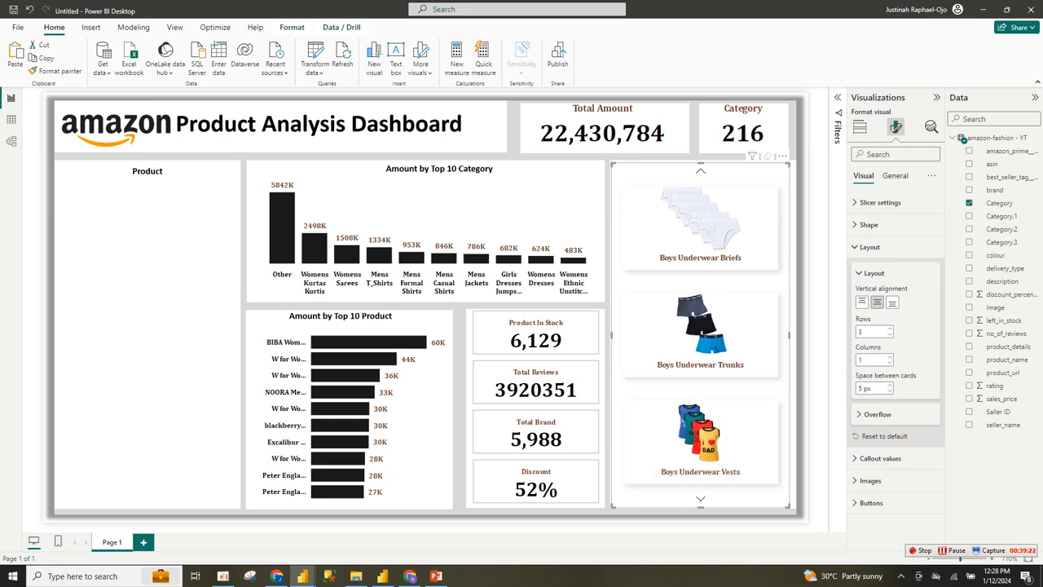
{"action": "left_click", "coordinate": [701, 171]}
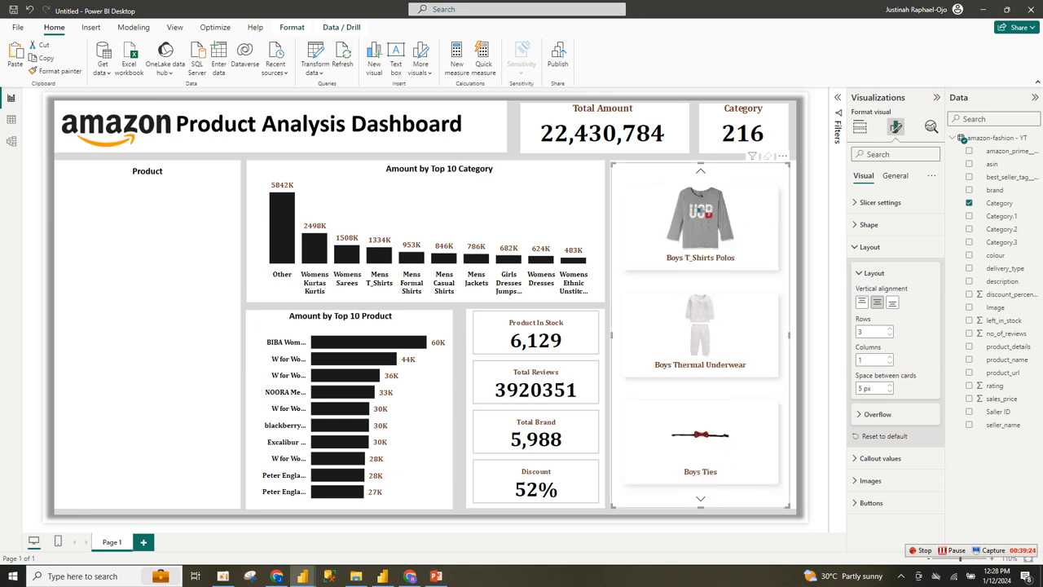
{"action": "left_click", "coordinate": [700, 171]}
{"action": "left_click", "coordinate": [700, 171]}
{"action": "left_click", "coordinate": [701, 171]}
{"action": "left_click", "coordinate": [701, 171]}
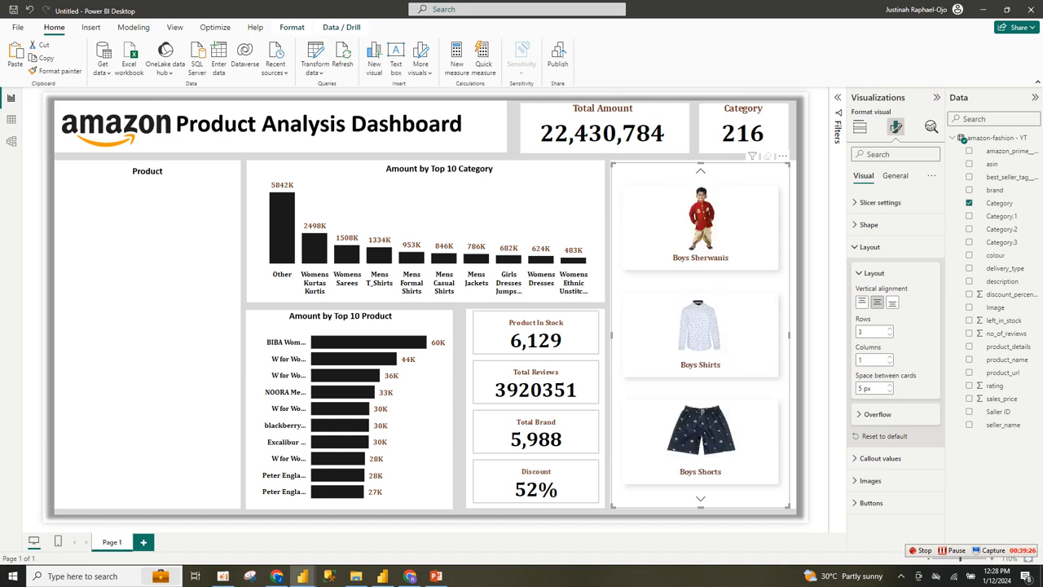
Page the Category slicer back to its first cards and look at the finished amazon report for comparison
{"action": "left_click", "coordinate": [701, 171]}
{"action": "left_click", "coordinate": [700, 171]}
{"action": "left_click", "coordinate": [701, 171]}
{"action": "left_click", "coordinate": [701, 171]}
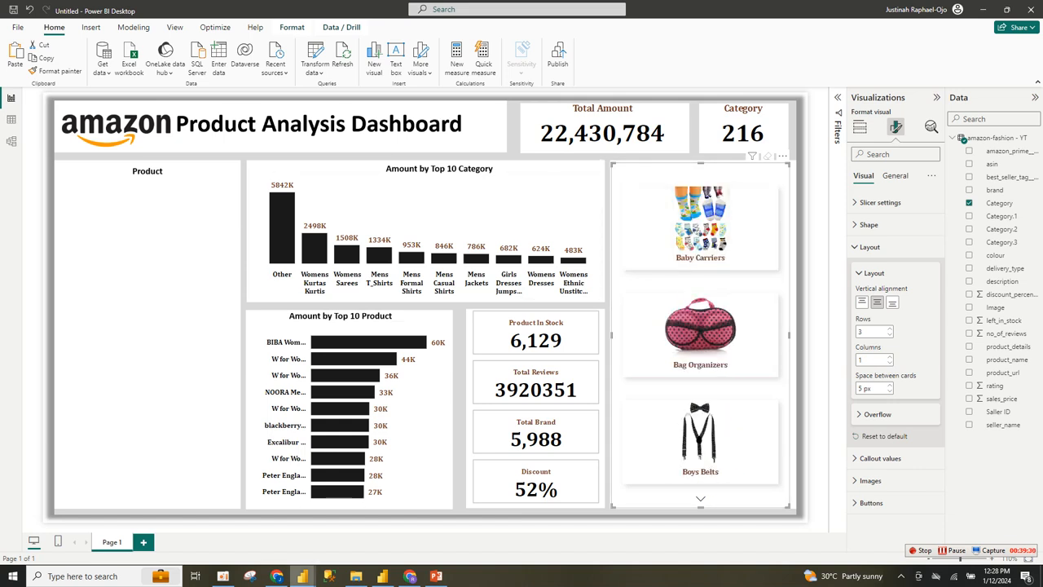
{"action": "mouse_move", "coordinate": [302, 577]}
{"action": "left_click", "coordinate": [366, 542]}
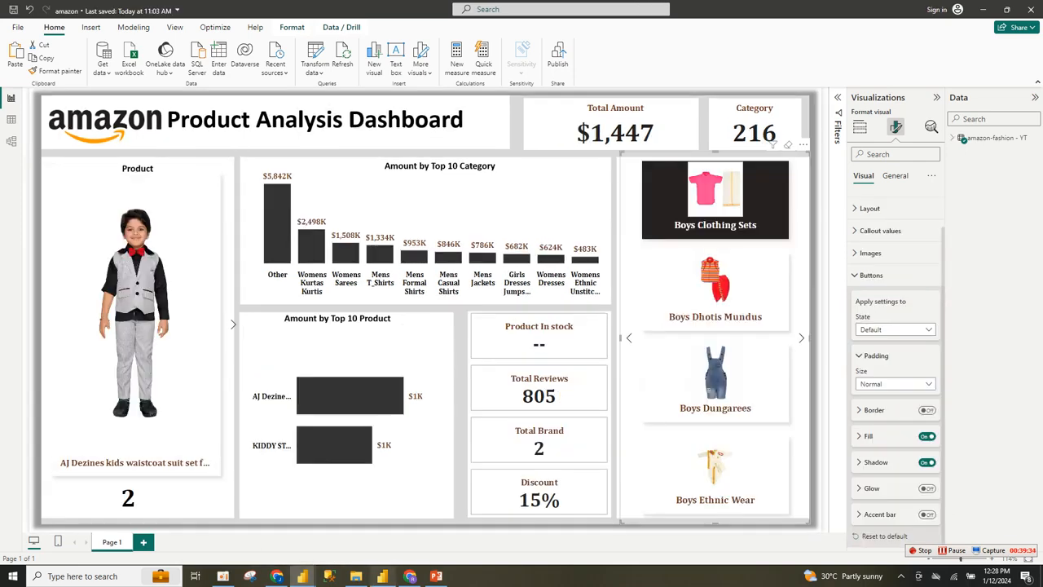
{"action": "mouse_move", "coordinate": [302, 576]}
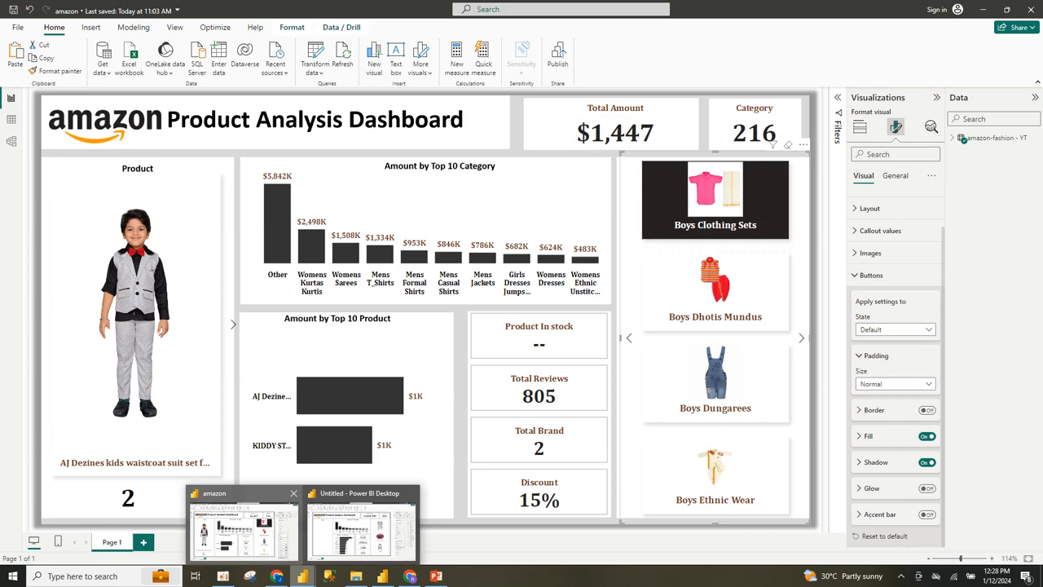
{"action": "left_click", "coordinate": [361, 530]}
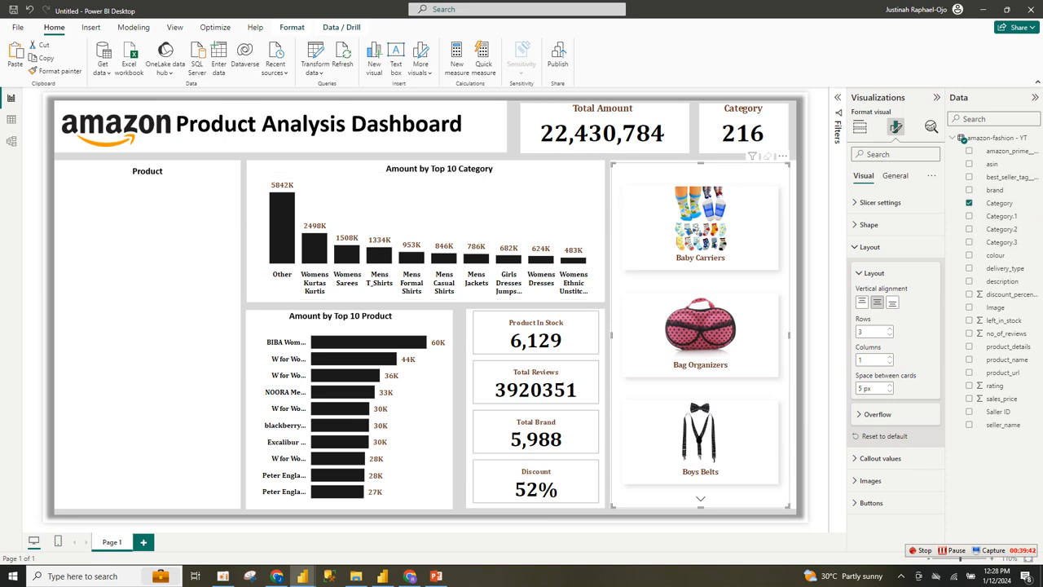
Add a new button-style slicer on product_name and fit it inside the Product panel below its heading
{"action": "left_click", "coordinate": [149, 292]}
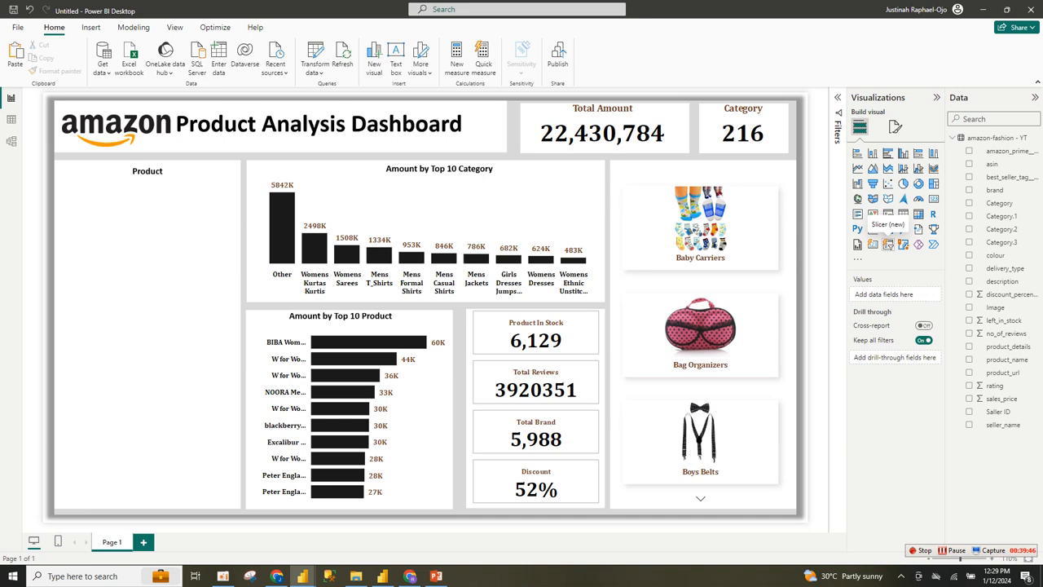
{"action": "left_click", "coordinate": [887, 229]}
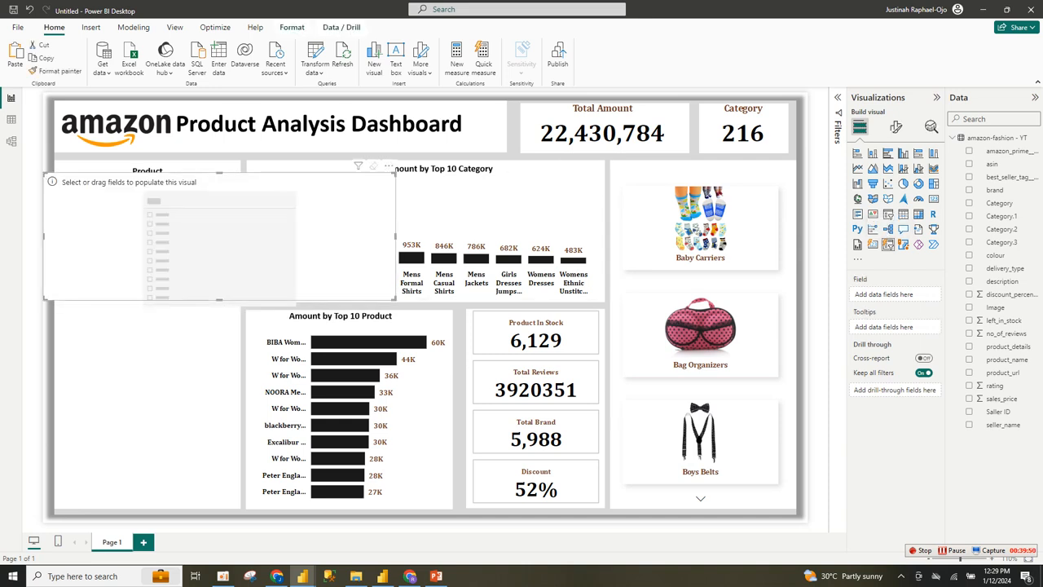
{"action": "left_click_drag", "start_coordinate": [395, 299], "coordinate": [235, 499]}
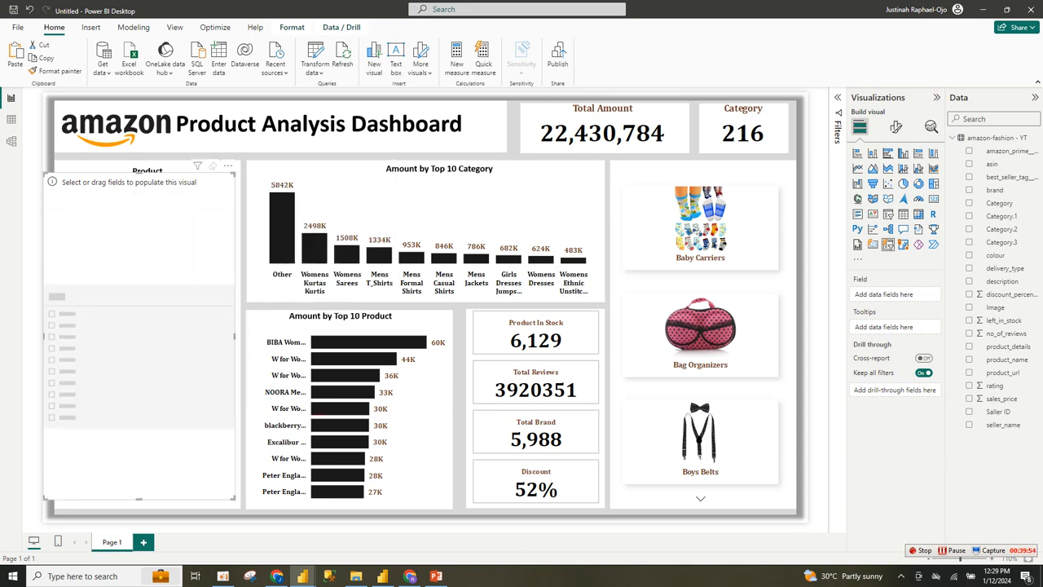
{"action": "left_click_drag", "start_coordinate": [44, 498], "coordinate": [65, 506]}
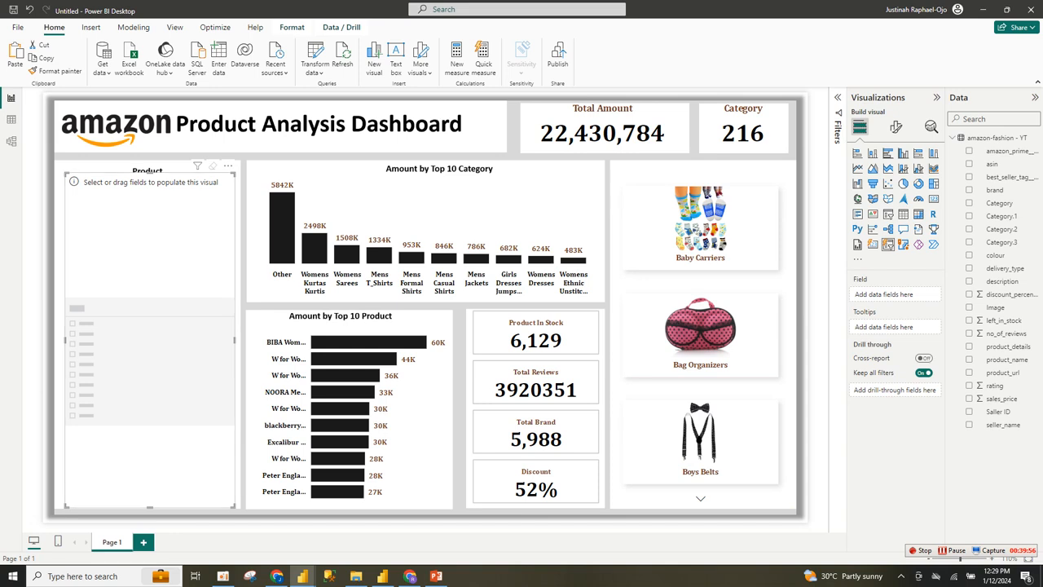
{"action": "left_click_drag", "start_coordinate": [234, 174], "coordinate": [233, 179]}
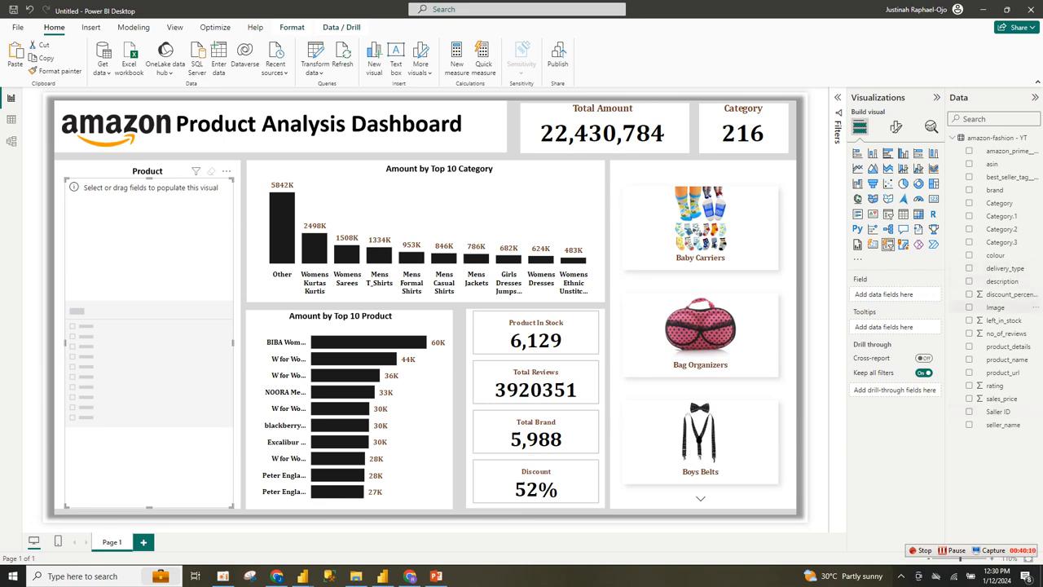
{"action": "left_click_drag", "start_coordinate": [1009, 360], "coordinate": [888, 295]}
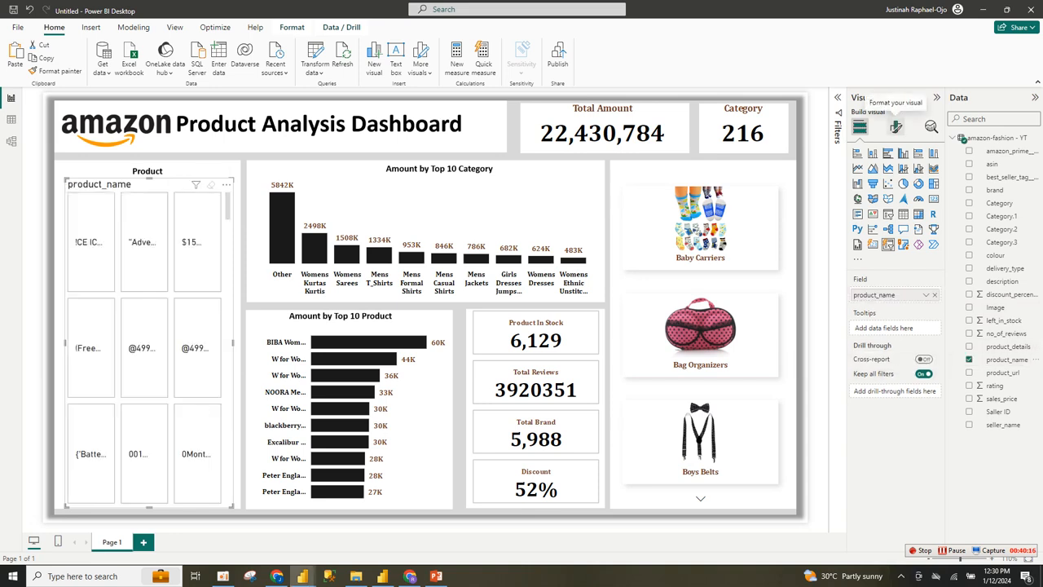
Show product images in the product_name slicer by using the Image field as its image source
{"action": "left_click", "coordinate": [895, 127]}
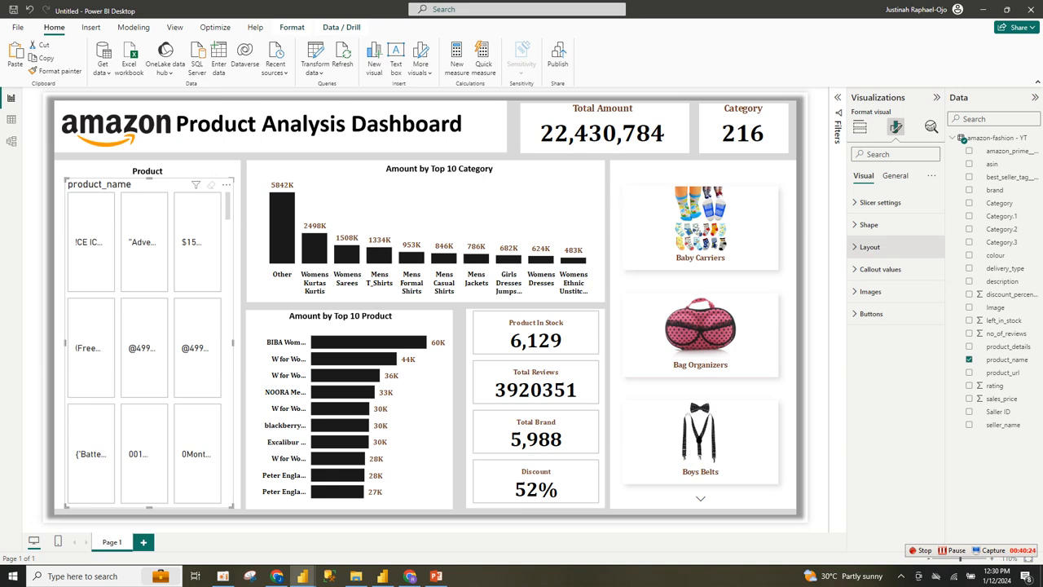
{"action": "left_click", "coordinate": [870, 291]}
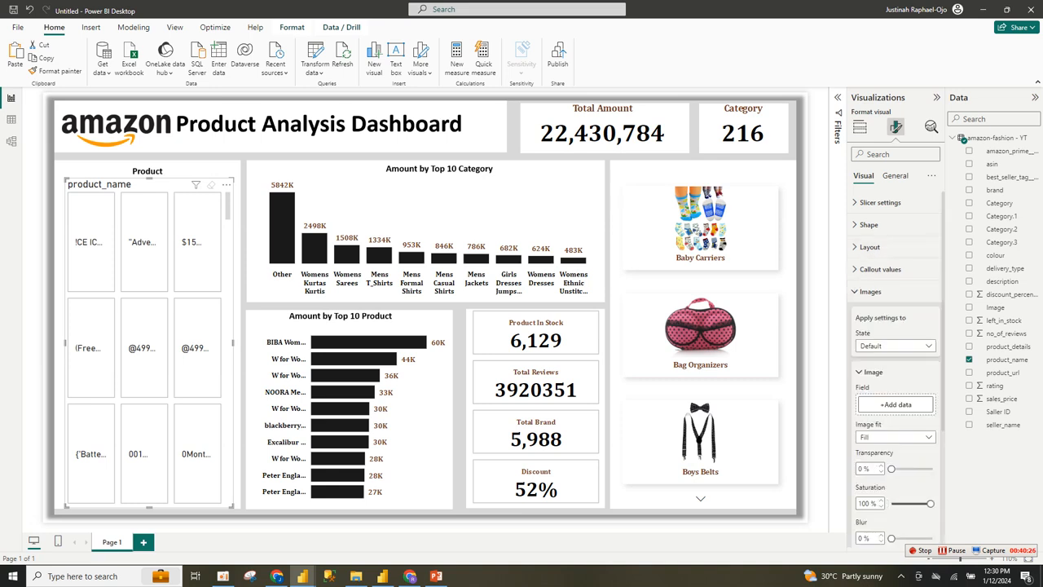
{"action": "left_click", "coordinate": [895, 404]}
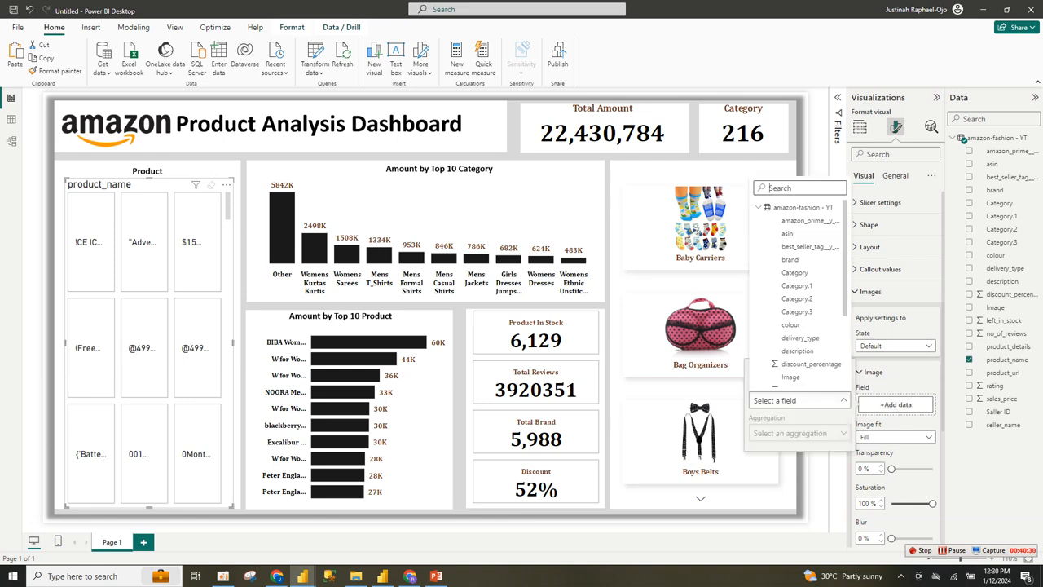
{"action": "type", "text": "i"}
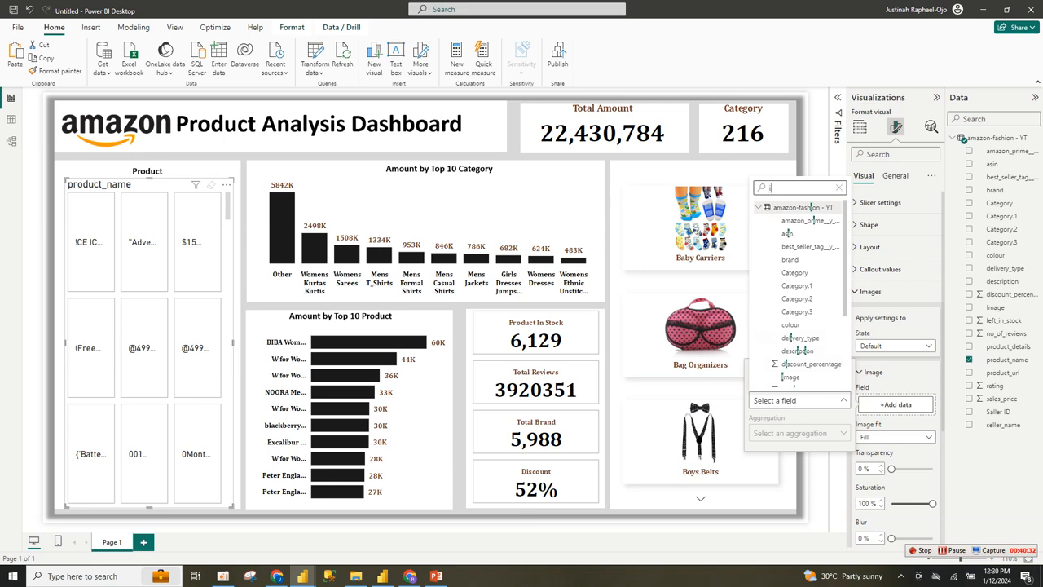
{"action": "type", "text": "ma"}
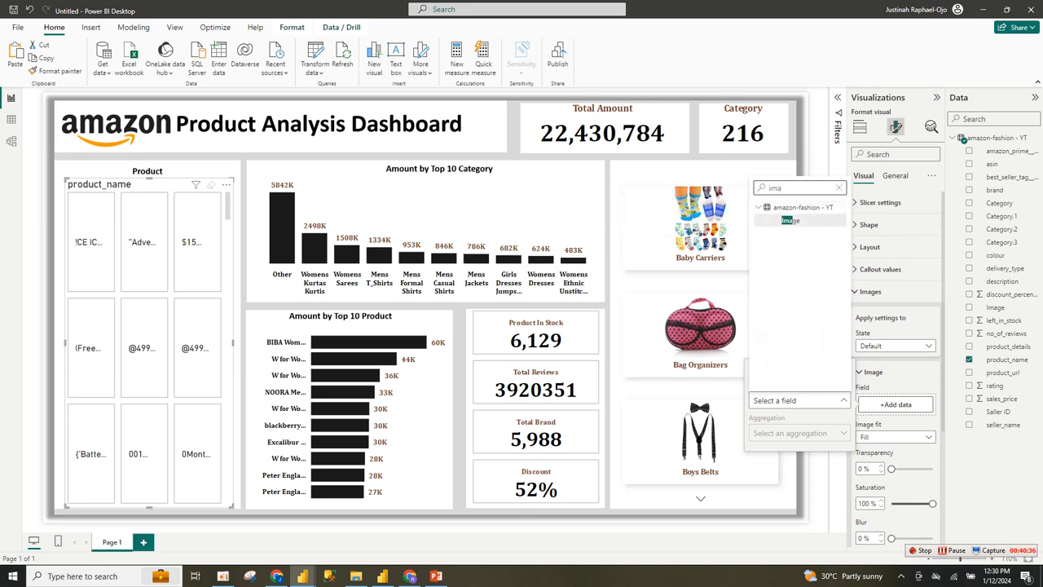
{"action": "left_click", "coordinate": [789, 220]}
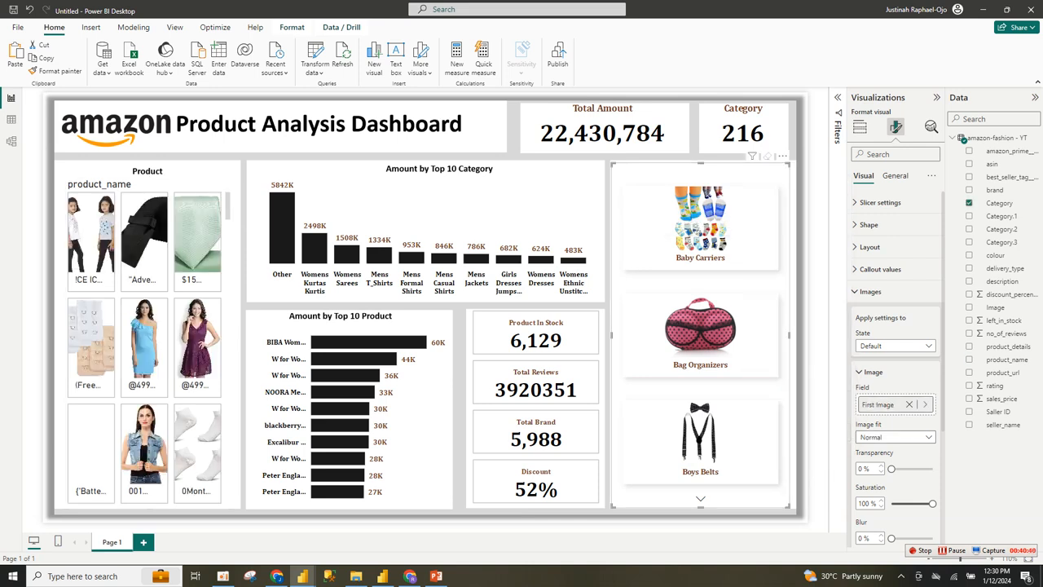
Check the Category slicer's image fit and layout settings, and browse the product_name slicer's image cards
{"action": "left_click", "coordinate": [895, 436]}
{"action": "left_click", "coordinate": [888, 450]}
{"action": "left_click", "coordinate": [895, 437]}
{"action": "left_click", "coordinate": [888, 450]}
{"action": "left_click", "coordinate": [871, 247]}
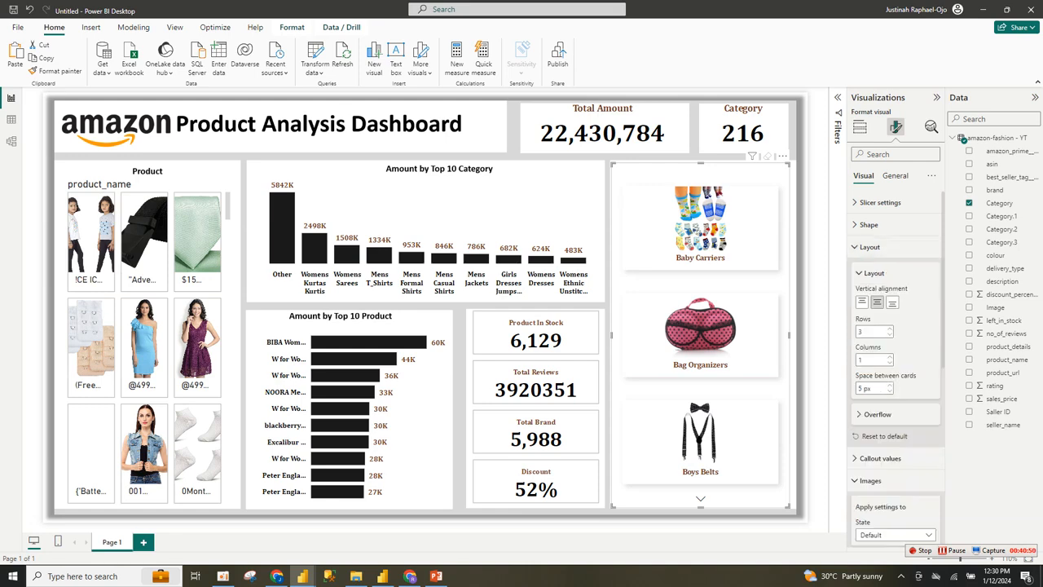
{"action": "left_click", "coordinate": [890, 335]}
{"action": "left_click_drag", "start_coordinate": [229, 206], "coordinate": [228, 229]}
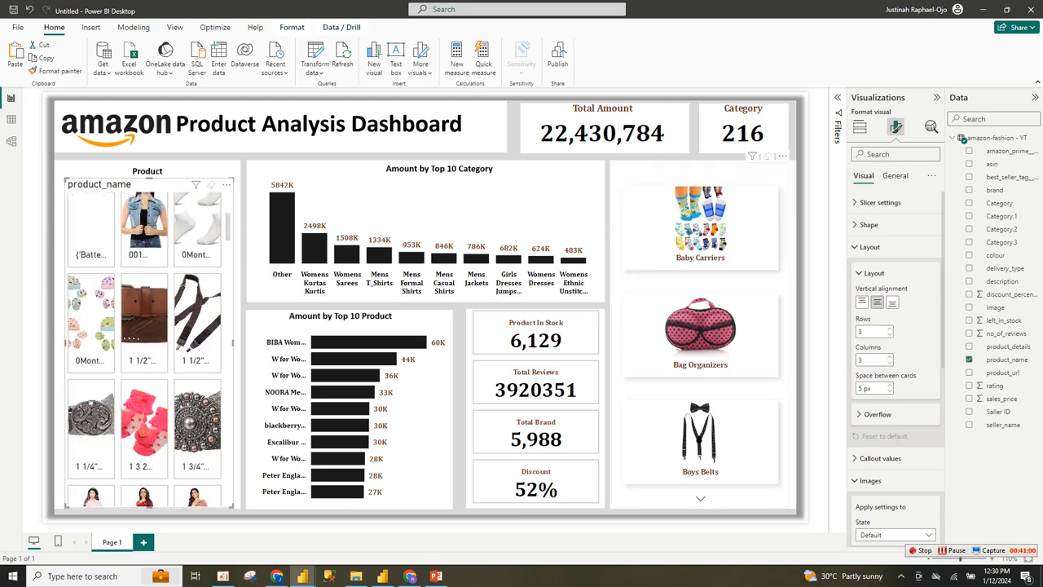
{"action": "left_click", "coordinate": [701, 281]}
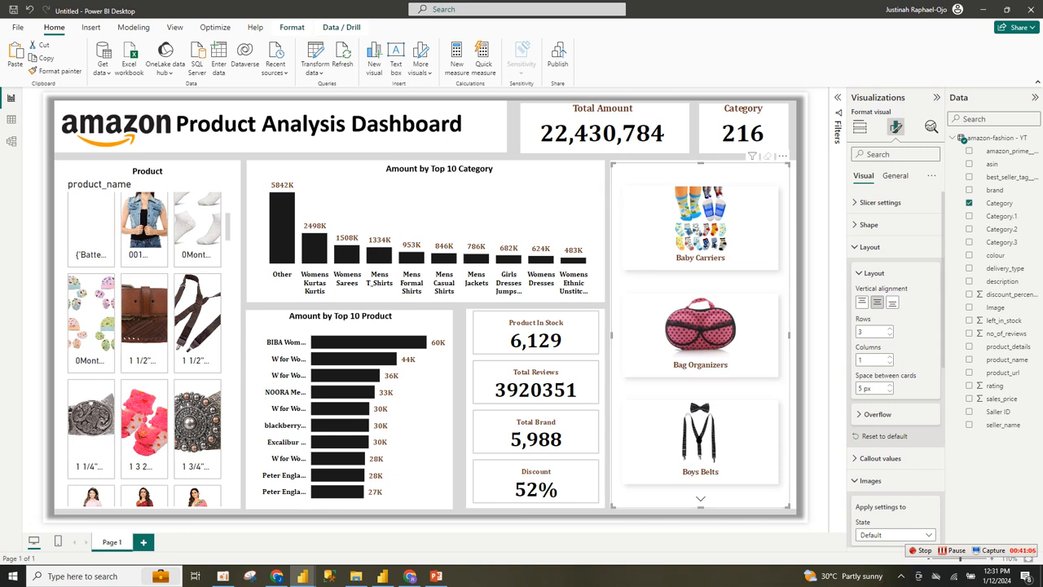
{"action": "left_click", "coordinate": [55, 71]}
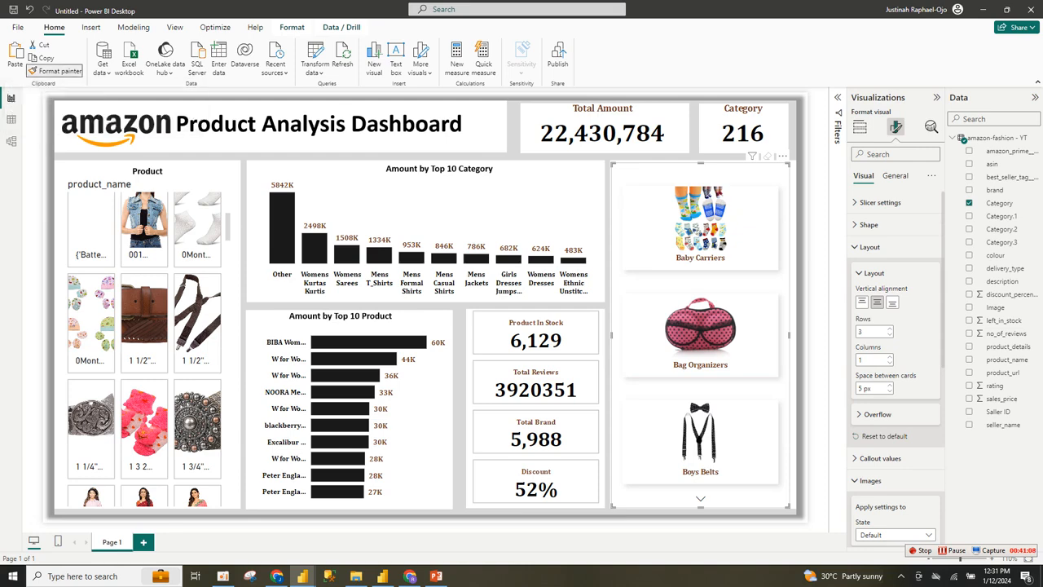
{"action": "left_click", "coordinate": [38, 163]}
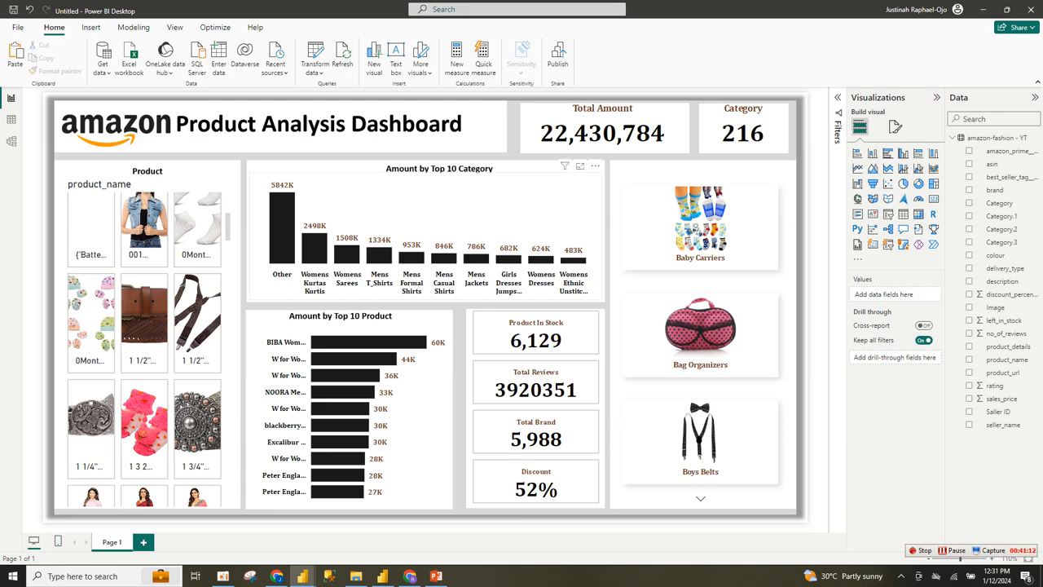
{"action": "left_click_drag", "start_coordinate": [440, 212], "coordinate": [646, 229]}
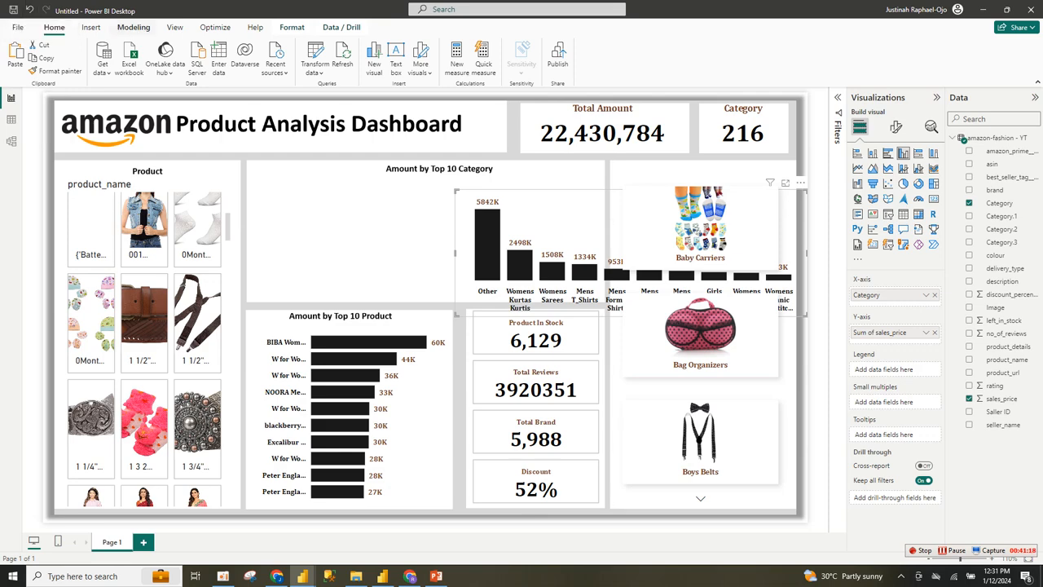
{"action": "left_click_drag", "start_coordinate": [632, 215], "coordinate": [430, 203]}
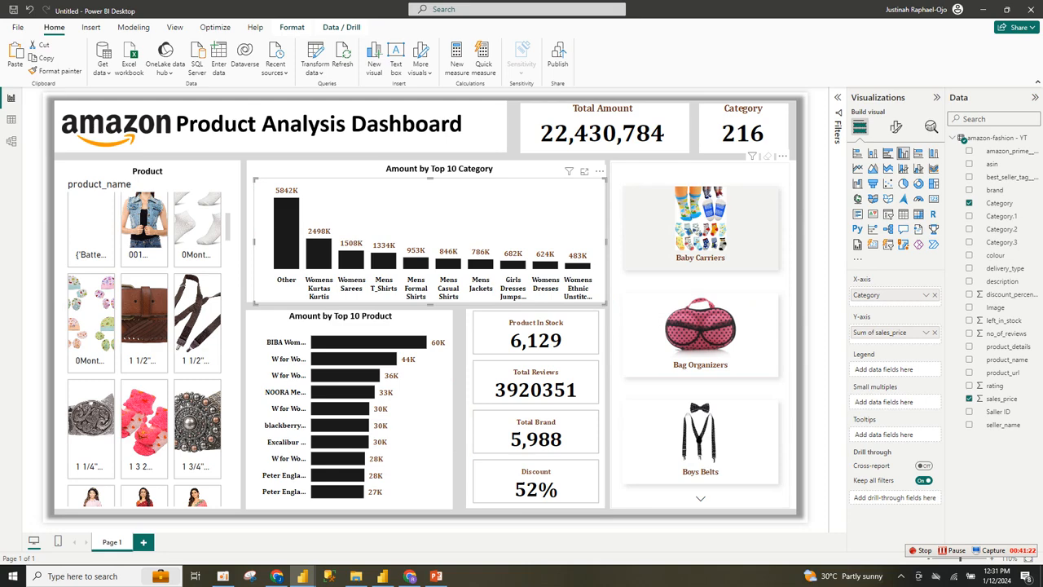
Copy the Category slicer's formatting onto the product_name slicer with Format painter and widen that slicer to the panel's edge
{"action": "left_click", "coordinate": [701, 282]}
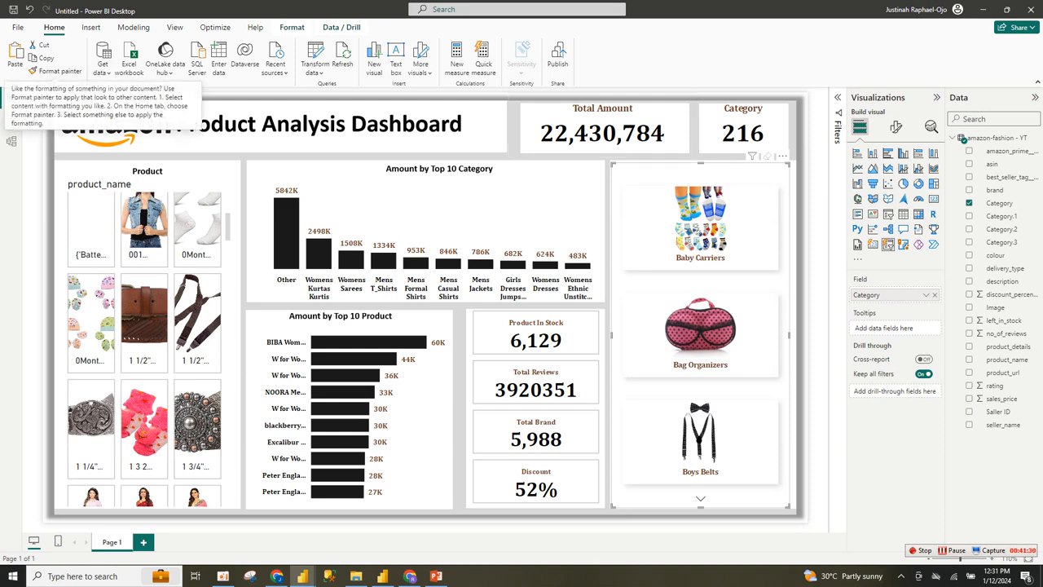
{"action": "left_click", "coordinate": [54, 71]}
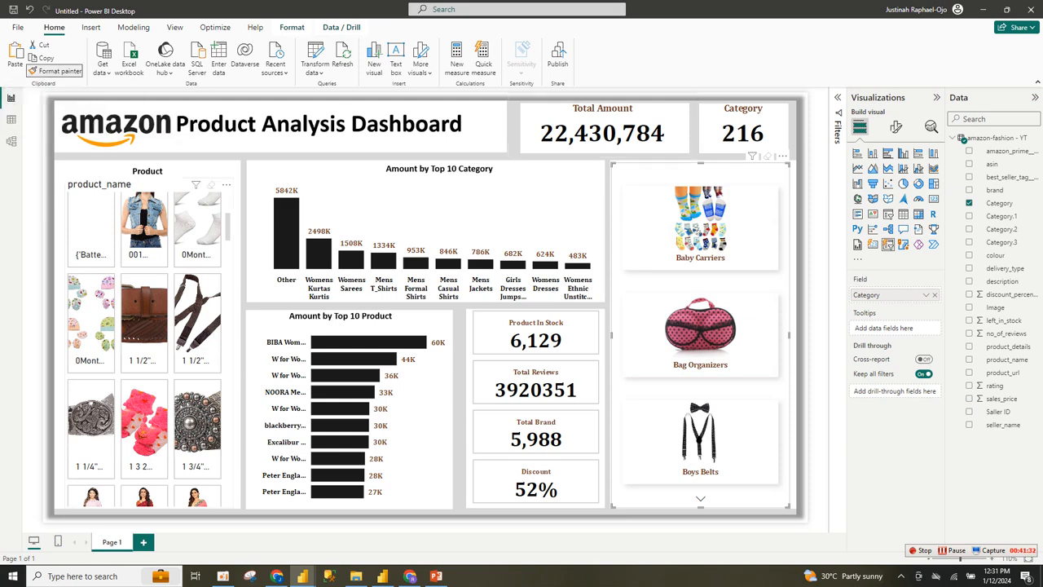
{"action": "left_click", "coordinate": [146, 193]}
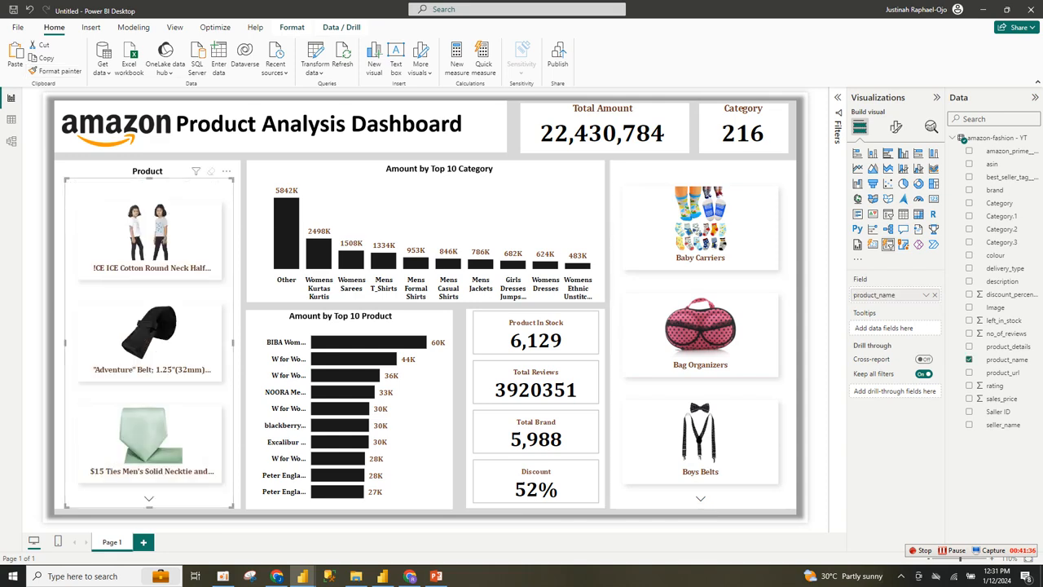
{"action": "left_click_drag", "start_coordinate": [233, 342], "coordinate": [242, 342]}
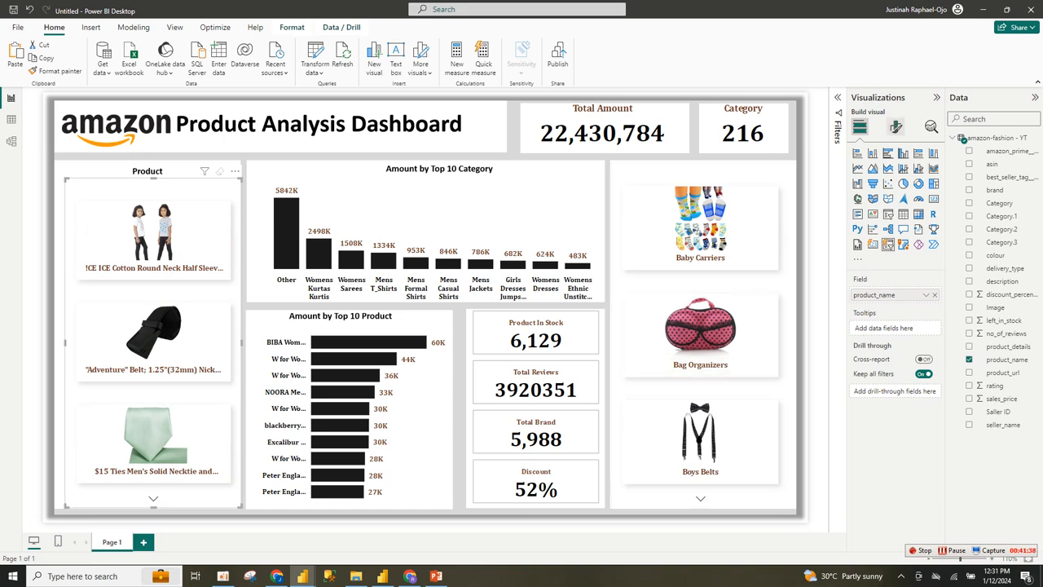
Set the product_name slicer's layout to 1 row and shorten the slicer to leave space beneath it in the Product panel
{"action": "left_click", "coordinate": [896, 127]}
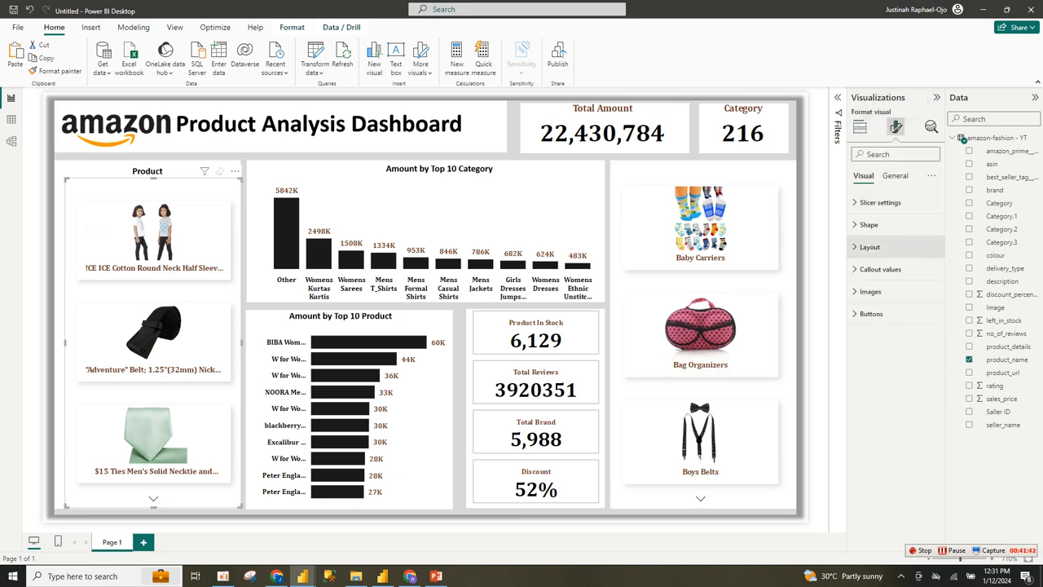
{"action": "left_click", "coordinate": [869, 246]}
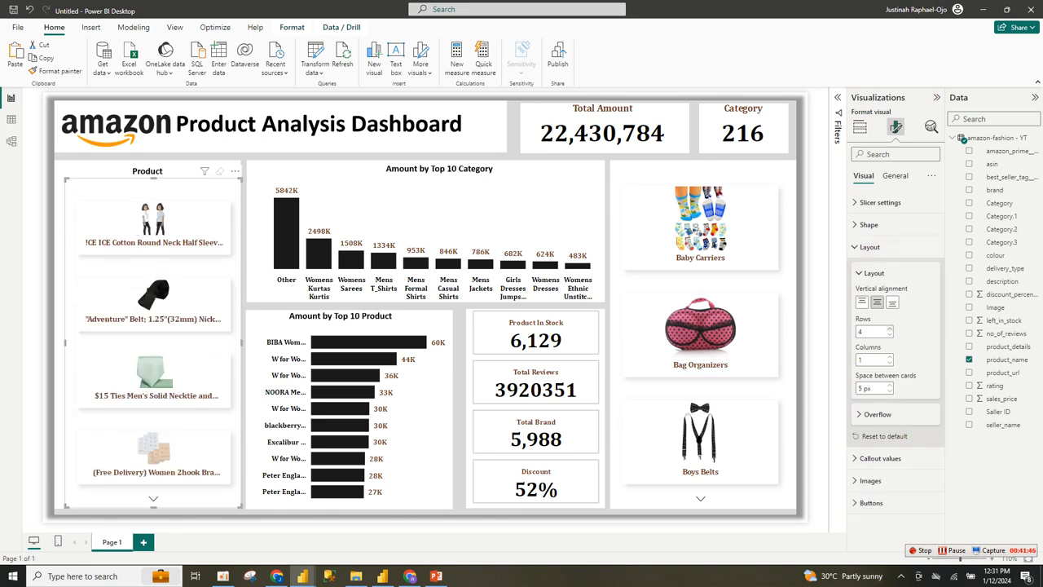
{"action": "double_click", "coordinate": [890, 335]}
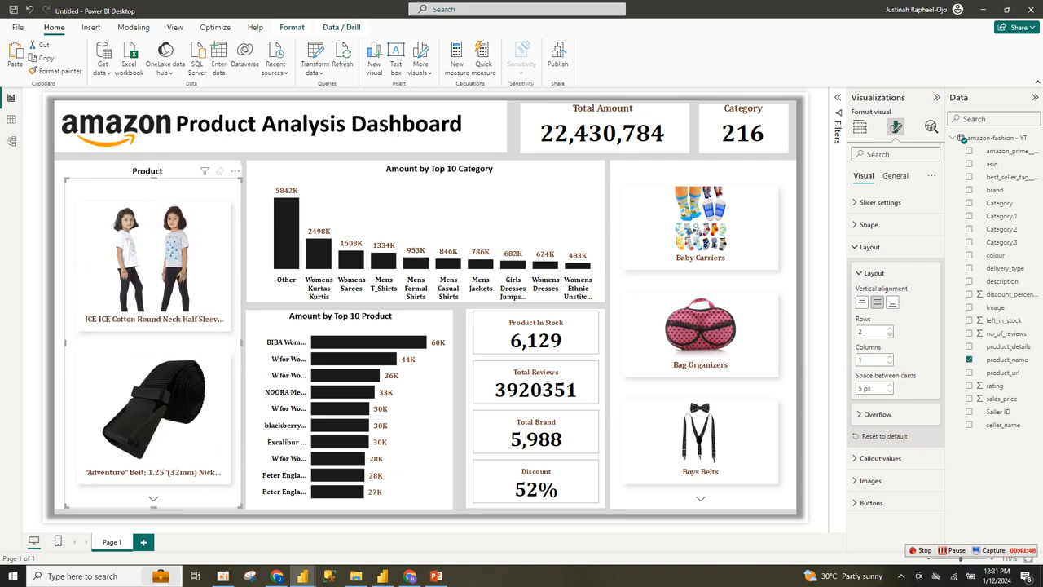
{"action": "left_click", "coordinate": [889, 335]}
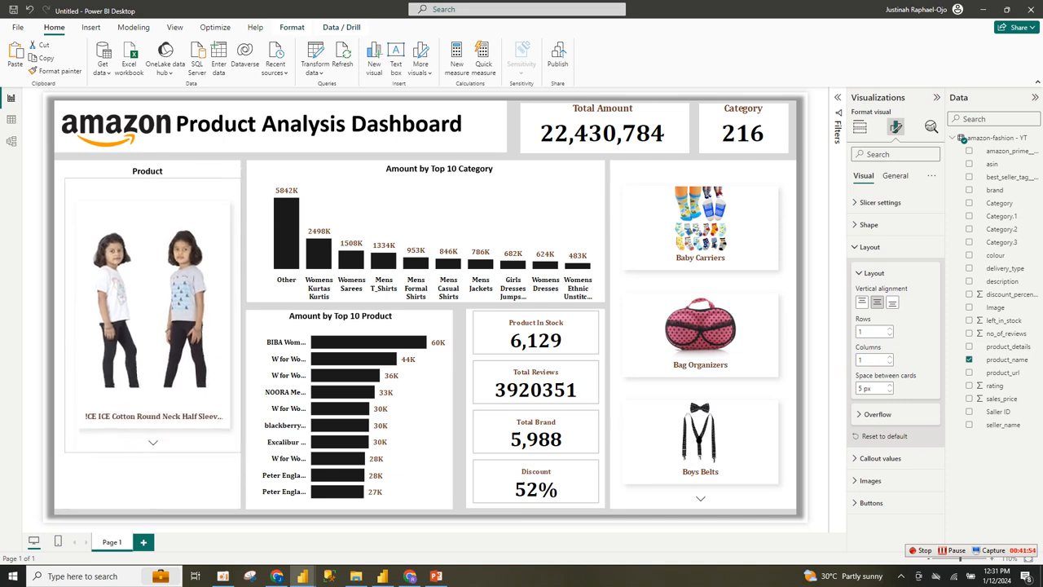
{"action": "left_click_drag", "start_coordinate": [241, 454], "coordinate": [239, 460]}
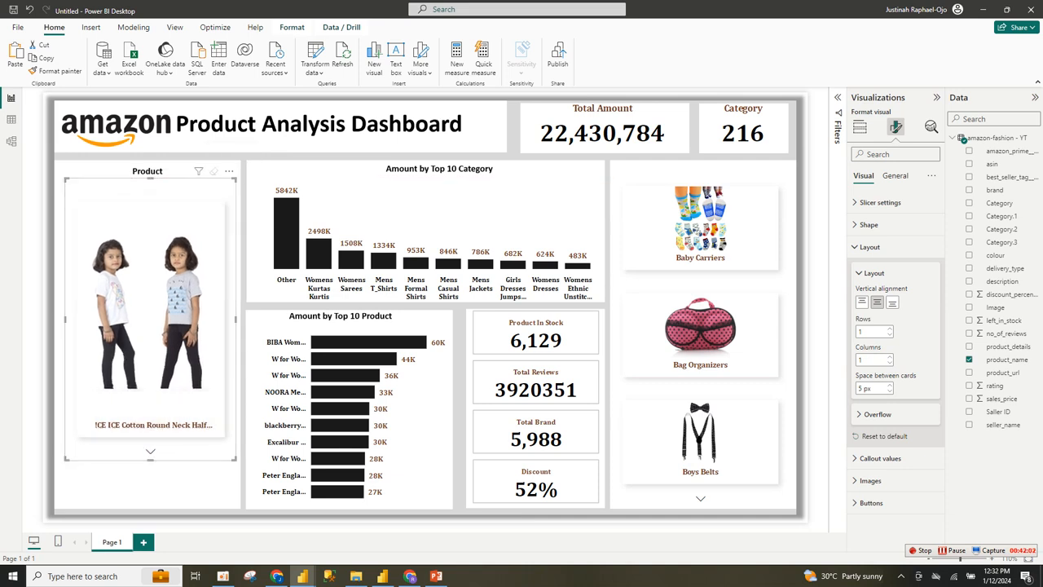
{"action": "left_click_drag", "start_coordinate": [151, 460], "coordinate": [151, 467]}
{"action": "left_click_drag", "start_coordinate": [235, 466], "coordinate": [234, 456]}
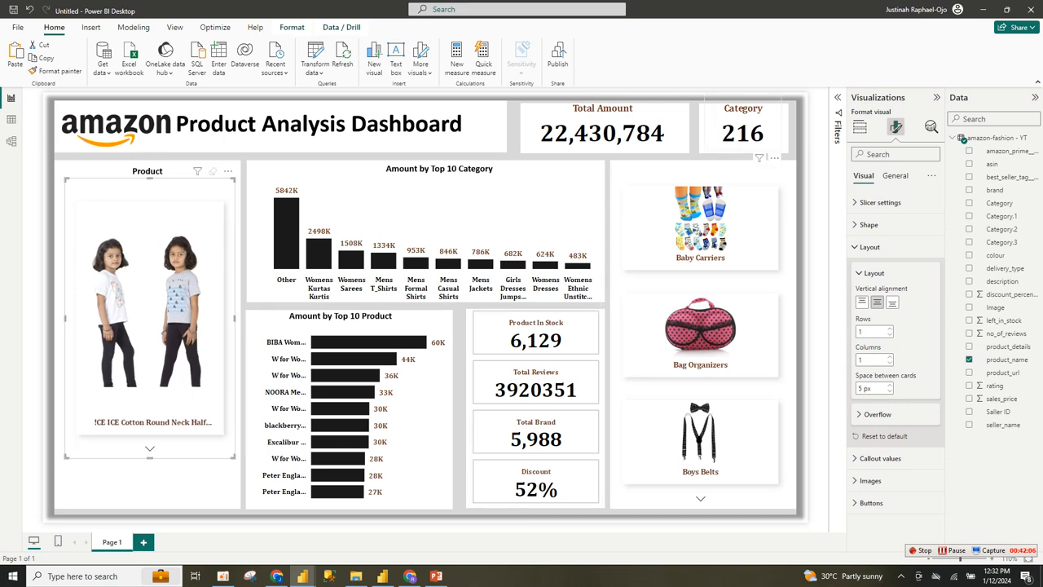
Duplicate the Category count card in the dashboard header
{"action": "left_click", "coordinate": [743, 128]}
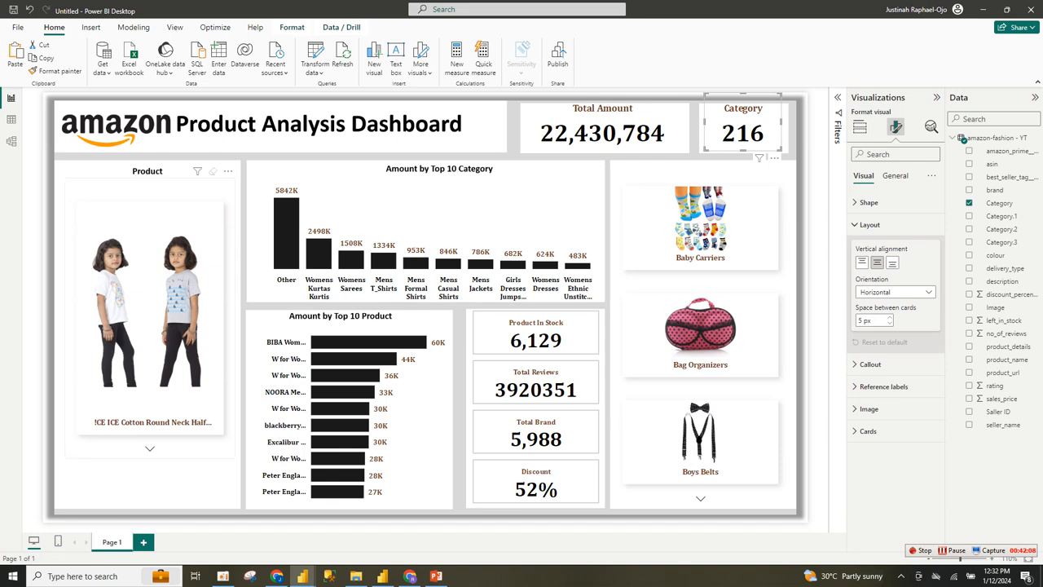
{"action": "left_click", "coordinate": [150, 318]}
{"action": "key", "text": "ctrl+v"}
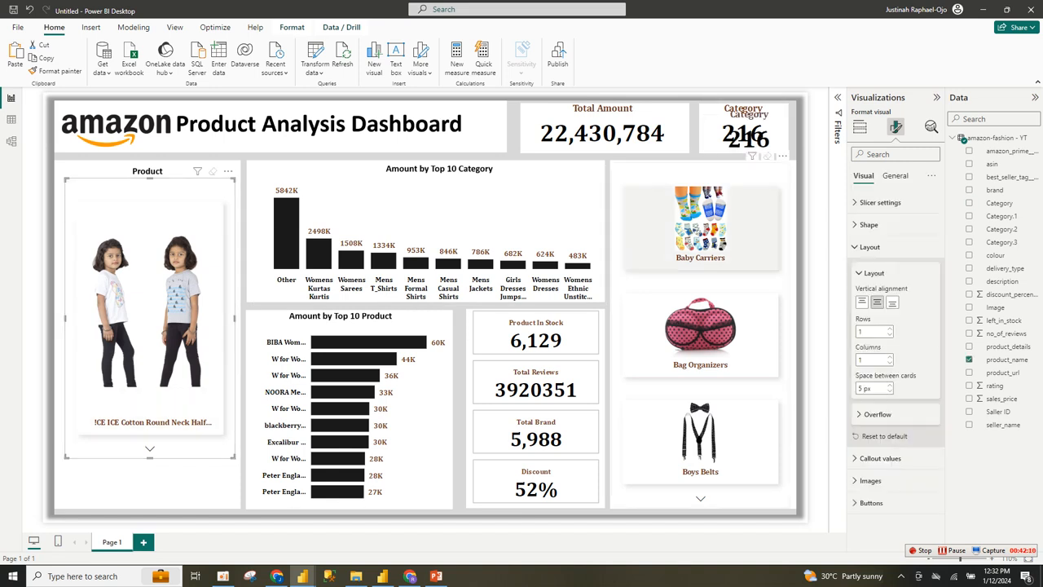
Move the duplicated Category card beneath the product_name slicer and stretch it to the slicer's width
{"action": "left_click_drag", "start_coordinate": [748, 130], "coordinate": [234, 442]}
{"action": "left_click_drag", "start_coordinate": [162, 470], "coordinate": [149, 448]}
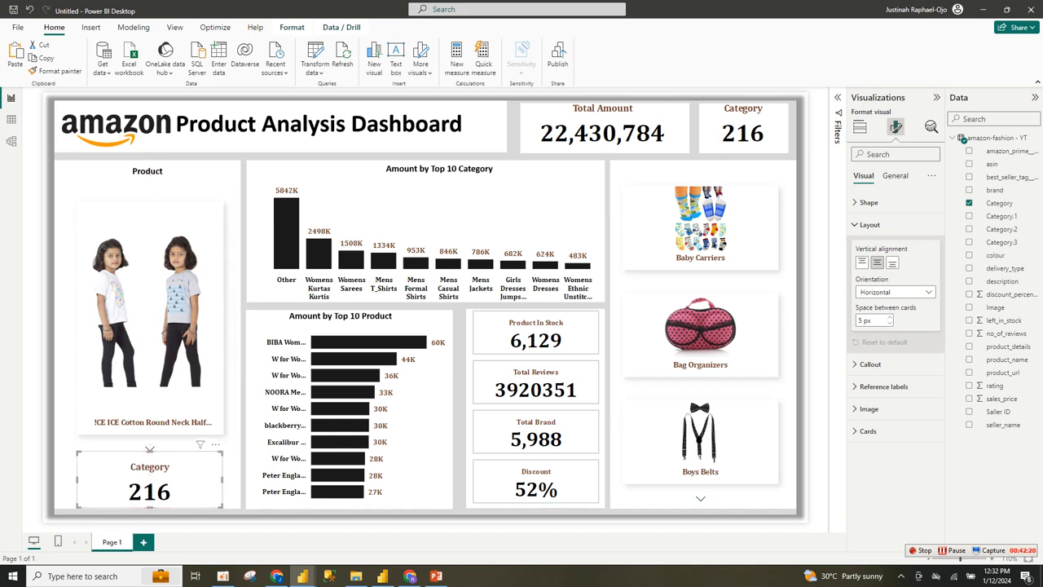
{"action": "left_click_drag", "start_coordinate": [222, 452], "coordinate": [235, 451]}
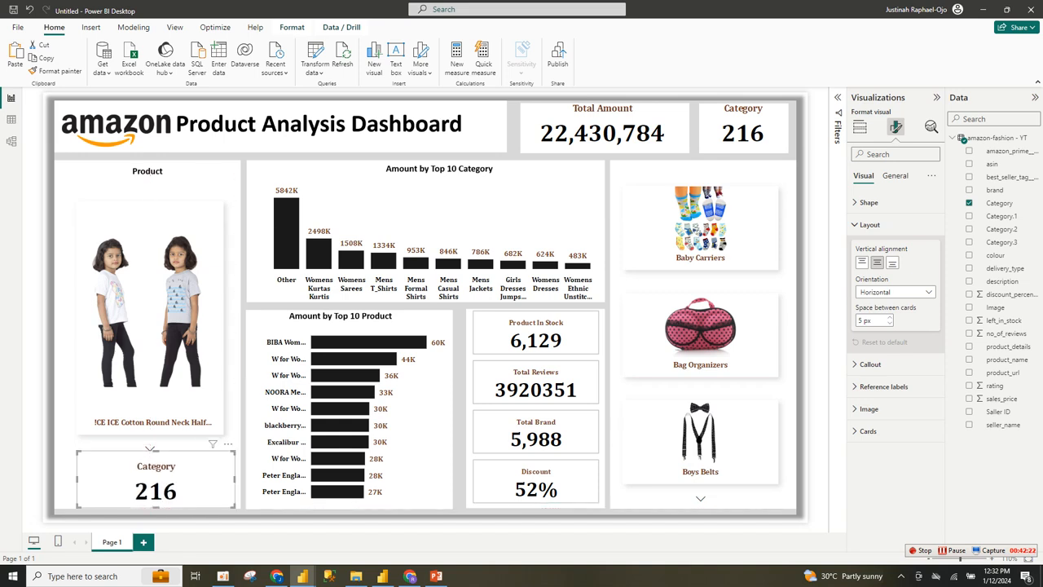
{"action": "left_click_drag", "start_coordinate": [77, 452], "coordinate": [65, 446]}
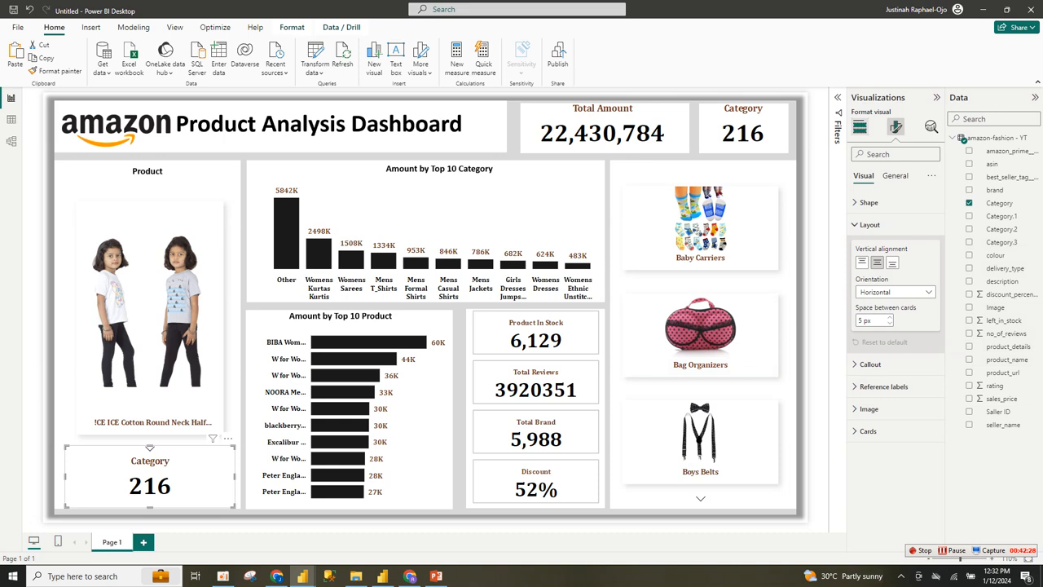
Replace the Category field in the duplicated card with product_name, aggregated as Count (Distinct)
{"action": "left_click", "coordinate": [859, 127]}
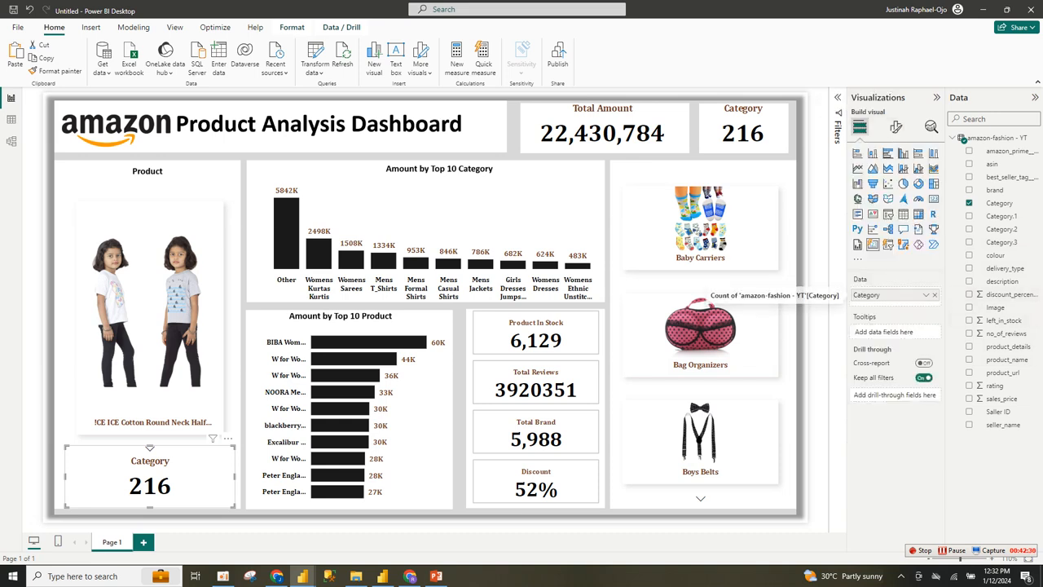
{"action": "left_click", "coordinate": [935, 294]}
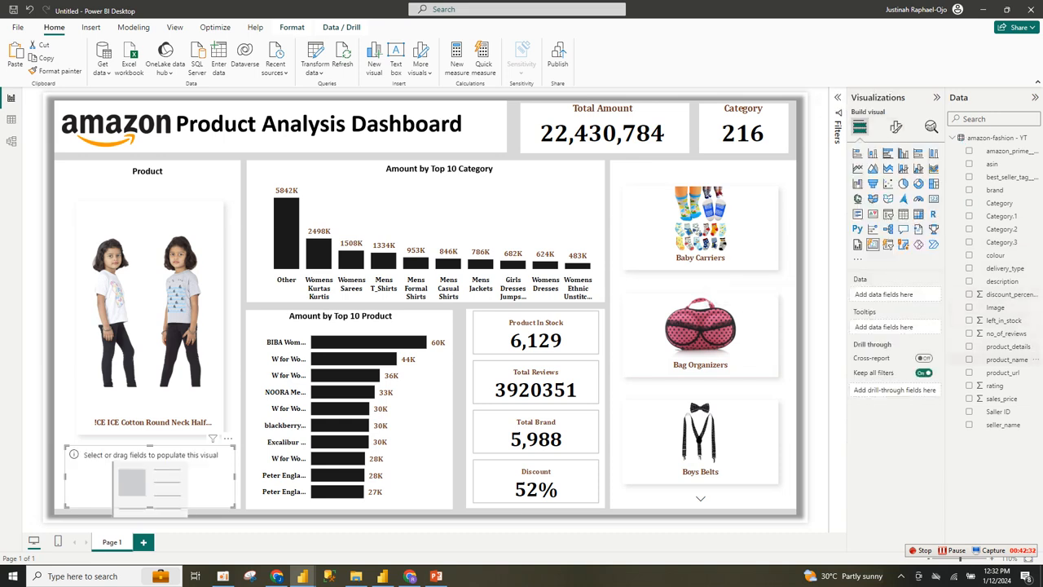
{"action": "left_click", "coordinate": [969, 359]}
{"action": "left_click", "coordinate": [926, 294]}
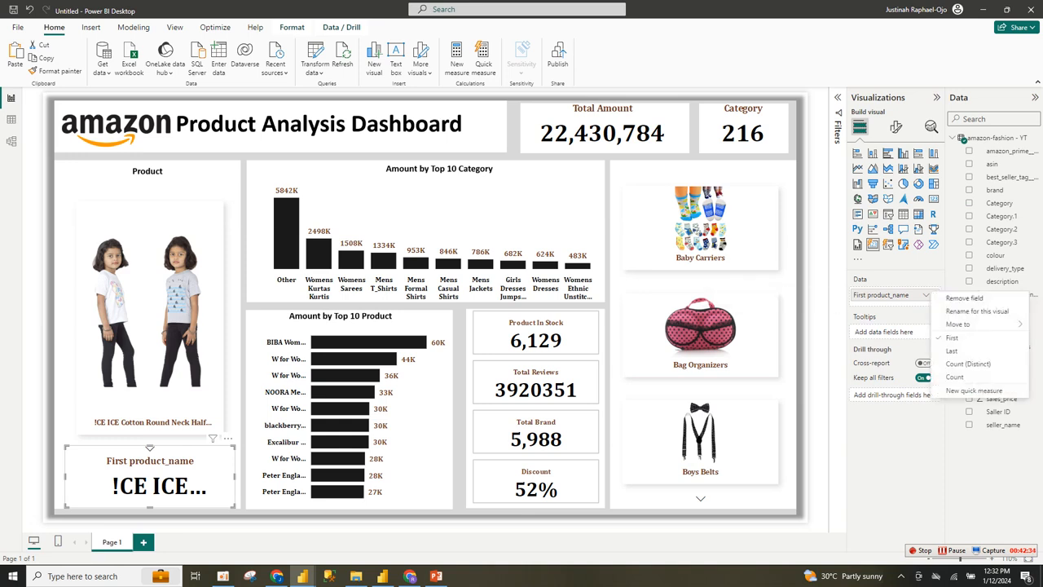
{"action": "left_click", "coordinate": [968, 363]}
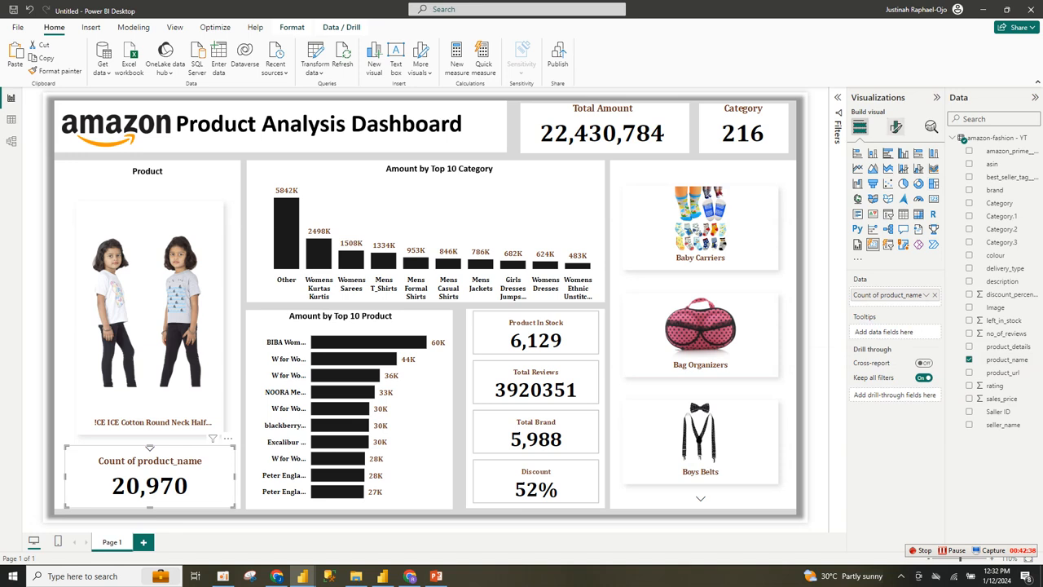
Turn off the callout label on the product count card, keeping its value on
{"action": "left_click", "coordinate": [895, 126]}
{"action": "left_click", "coordinate": [870, 246]}
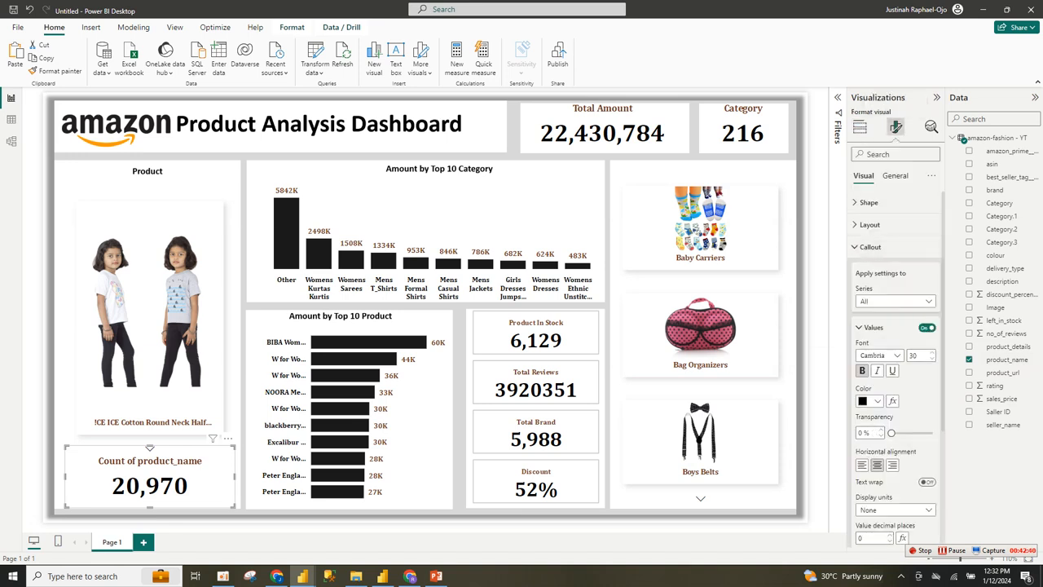
{"action": "left_click", "coordinate": [927, 327]}
{"action": "left_click", "coordinate": [927, 327]}
{"action": "left_click", "coordinate": [872, 328]}
{"action": "left_click", "coordinate": [926, 354]}
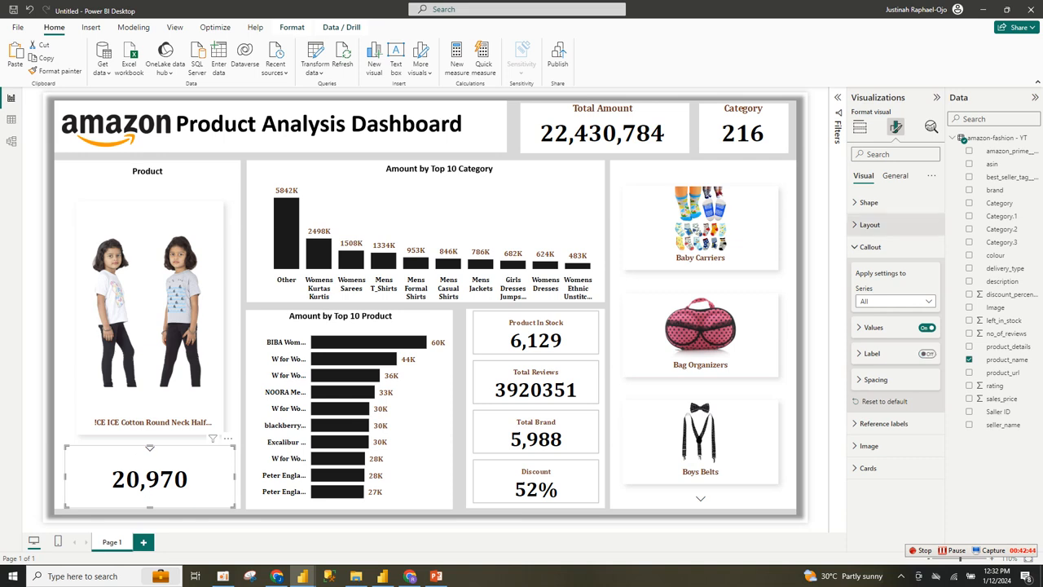
{"action": "left_click", "coordinate": [870, 246]}
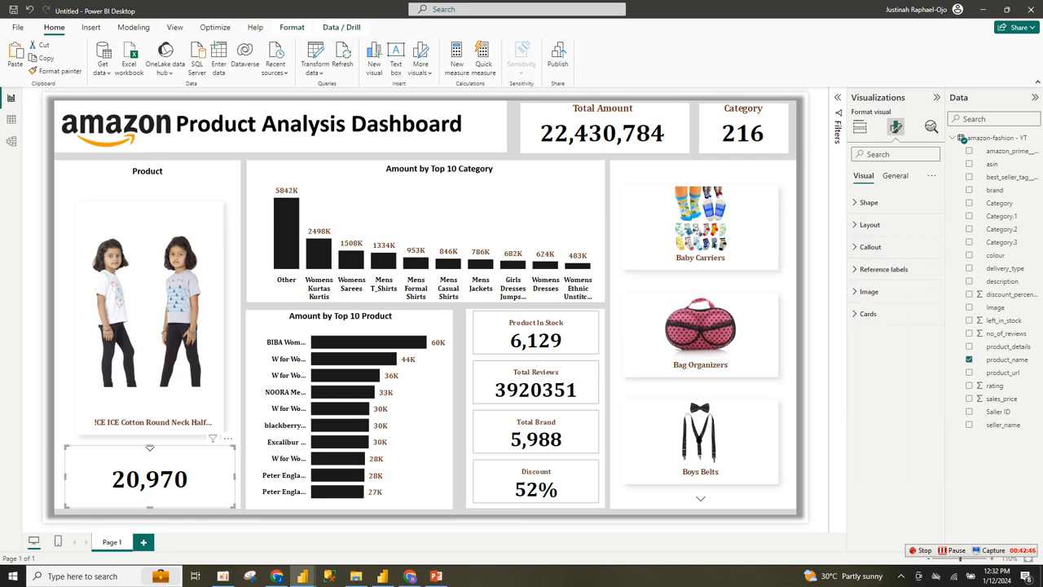
{"action": "left_click", "coordinate": [155, 525]}
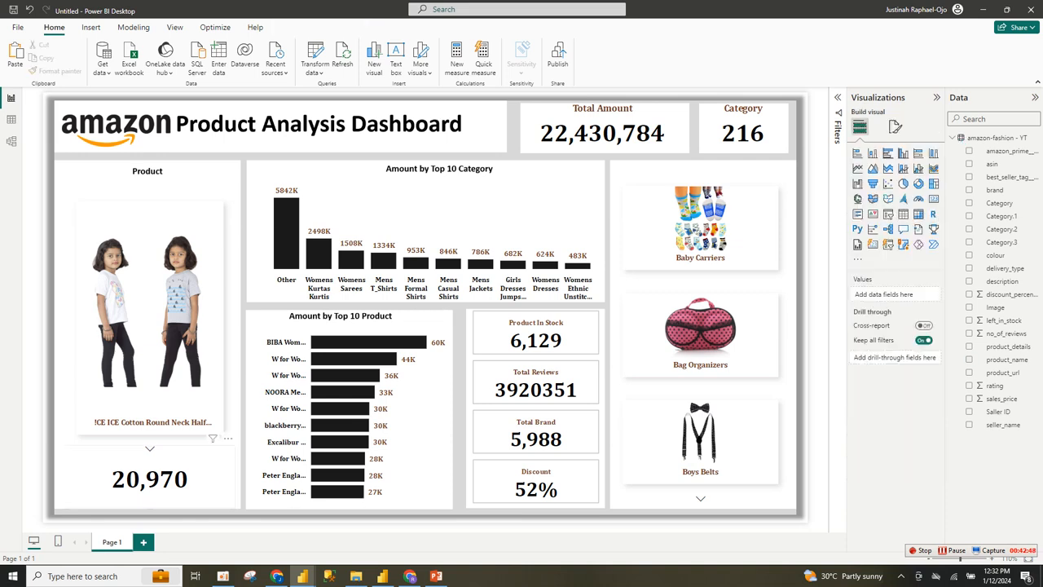
Test the dashboard's response to the Category slicer by filtering to Baby Carriers, and clear the selection
{"action": "left_click", "coordinate": [155, 481]}
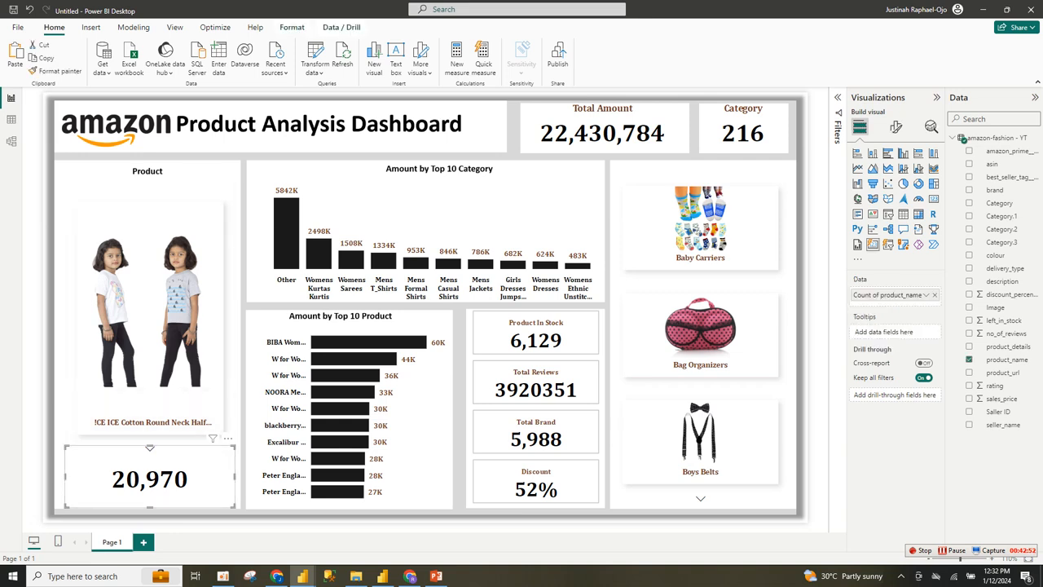
{"action": "left_click", "coordinate": [155, 525]}
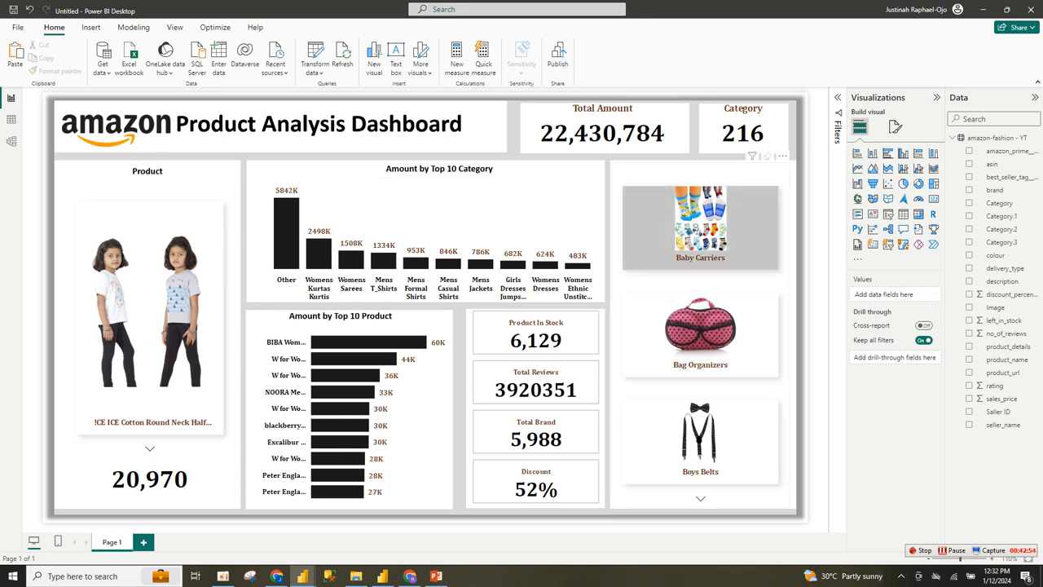
{"action": "left_click", "coordinate": [700, 228]}
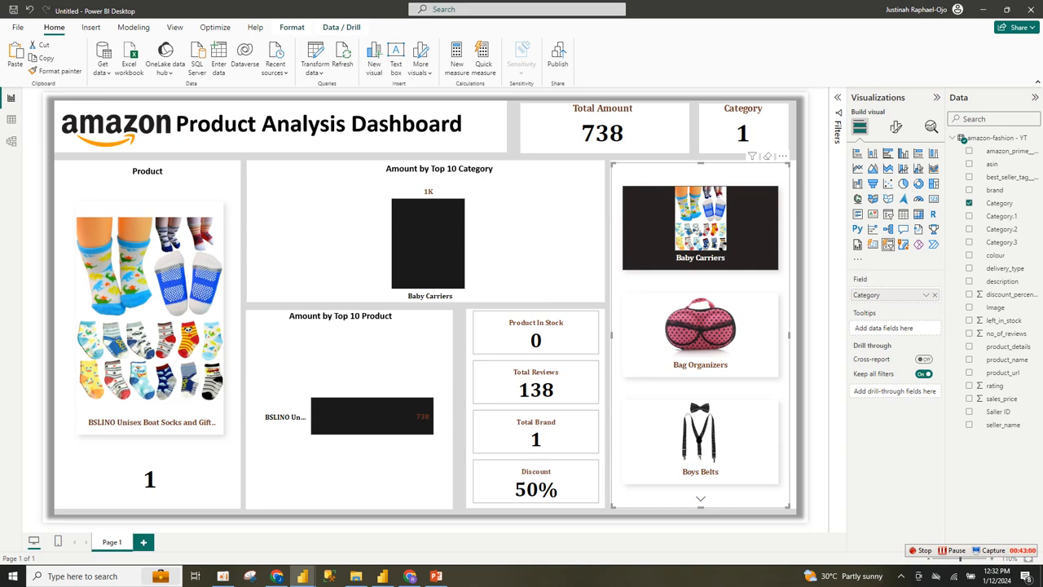
{"action": "left_click", "coordinate": [700, 229]}
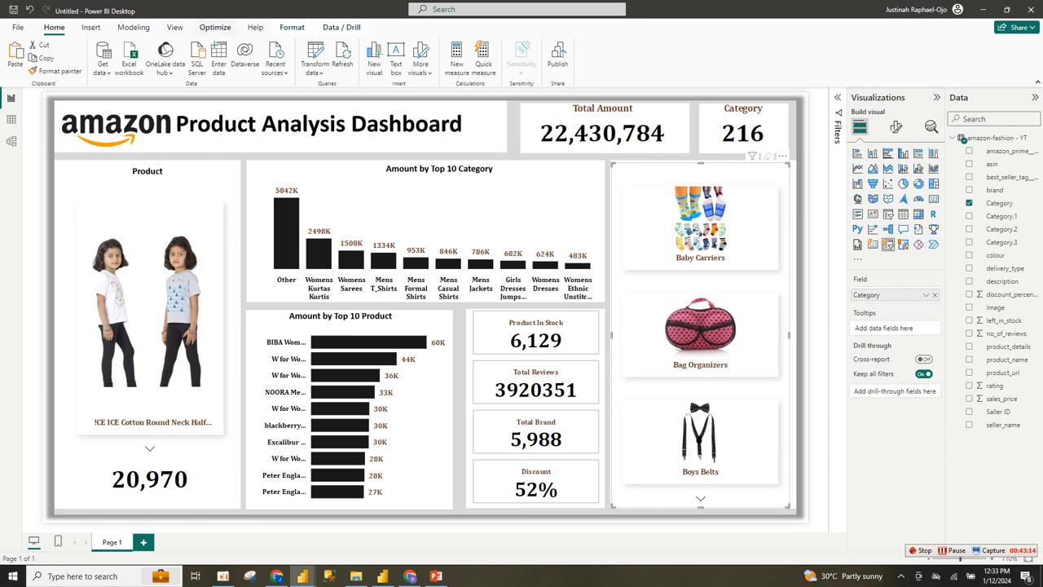
Edit the Category slicer's interactions so it does not filter the Amount by Top 10 Category chart or the header's Category card
{"action": "left_click", "coordinate": [291, 27]}
{"action": "left_click", "coordinate": [22, 57]}
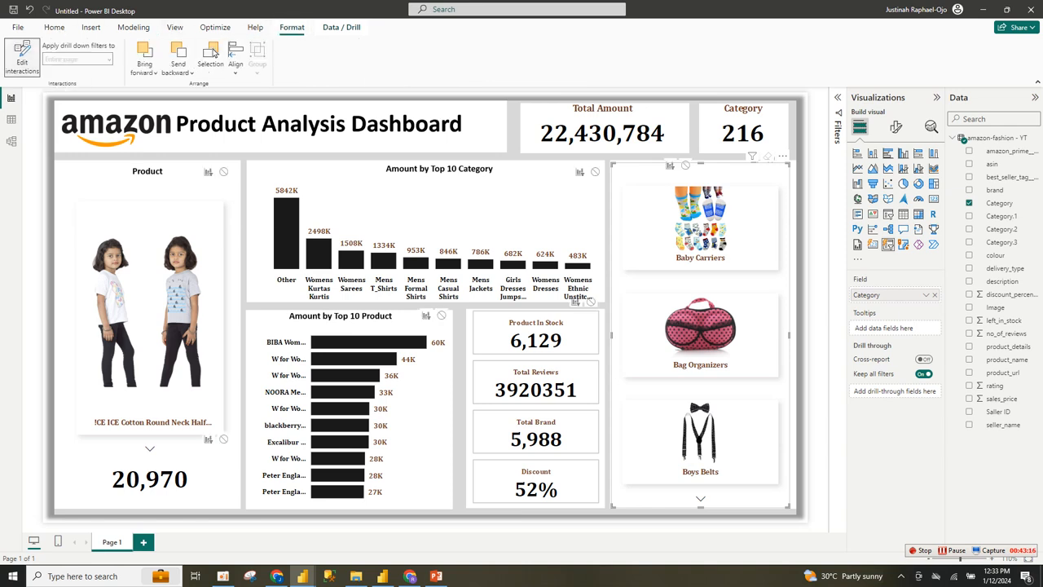
{"action": "left_click", "coordinate": [595, 171]}
{"action": "left_click_drag", "start_coordinate": [743, 133], "coordinate": [736, 153]}
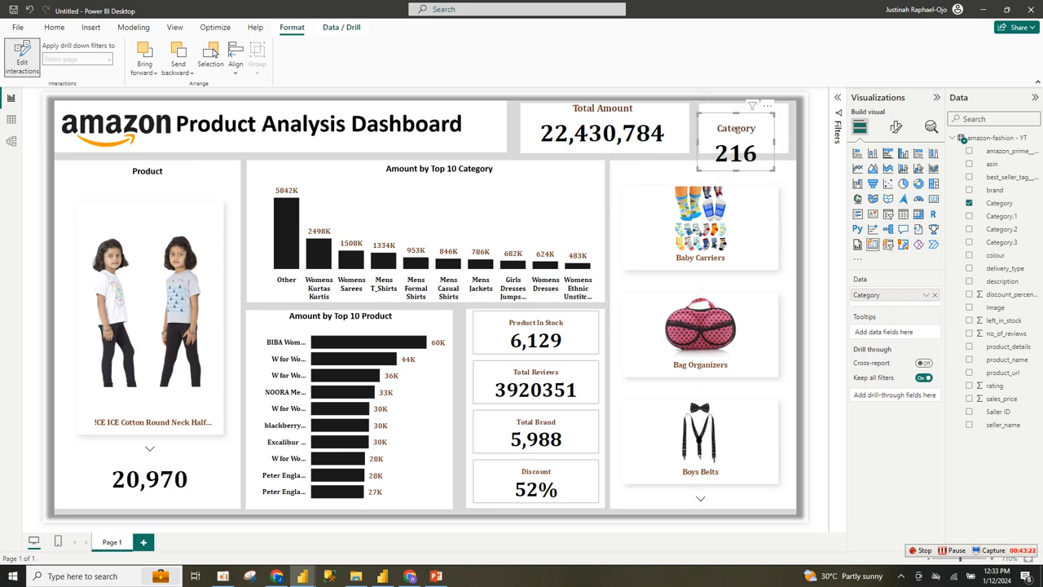
{"action": "left_click", "coordinate": [770, 178]}
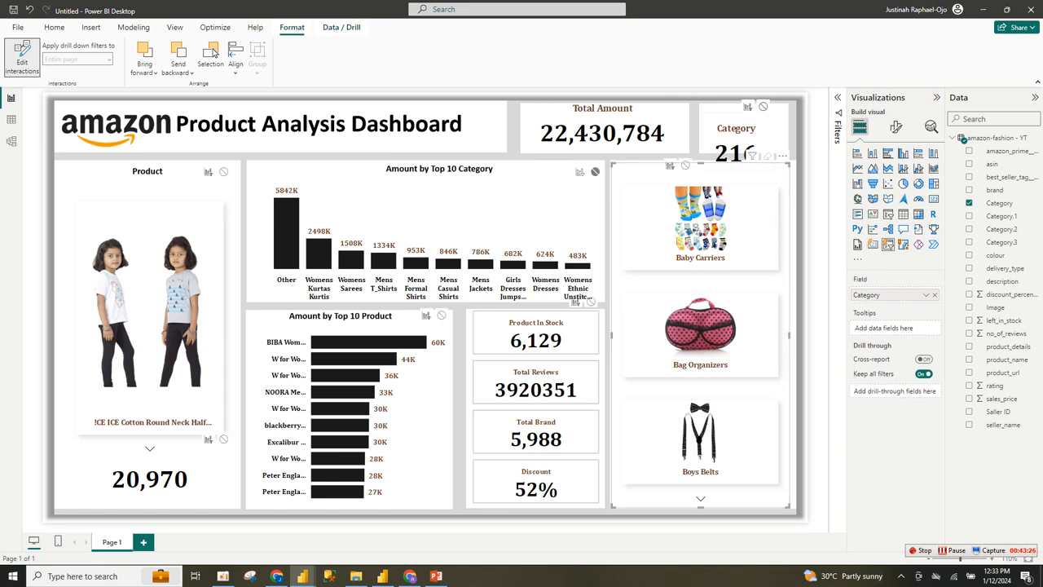
{"action": "left_click_drag", "start_coordinate": [736, 136], "coordinate": [746, 124]}
Test the edited interactions by filtering to Baby Carriers, Bag Organizers, Boys Belts and Boys Dhotis Mundus in turn
{"action": "left_click", "coordinate": [707, 228]}
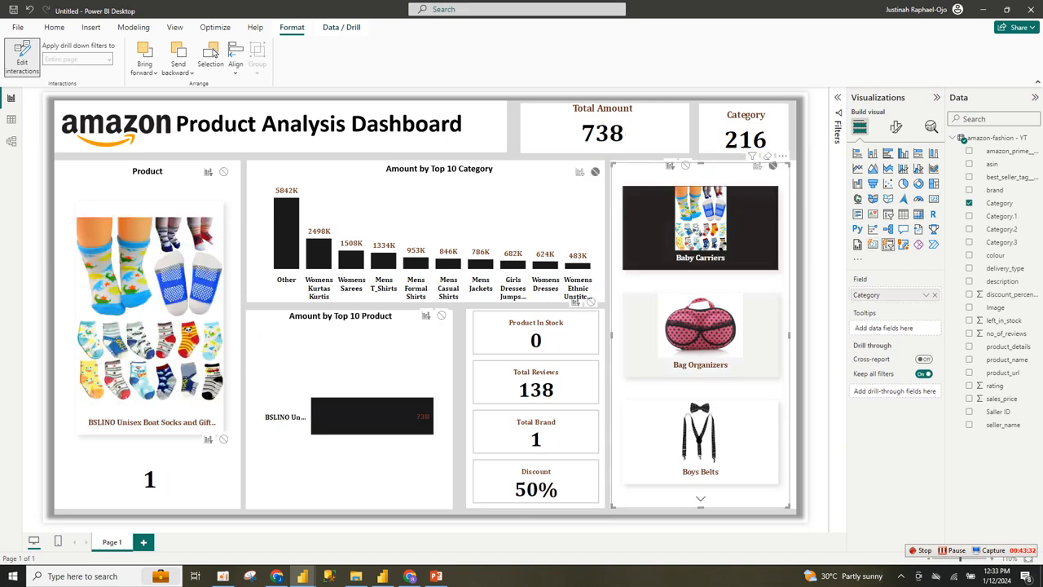
{"action": "left_click", "coordinate": [700, 336]}
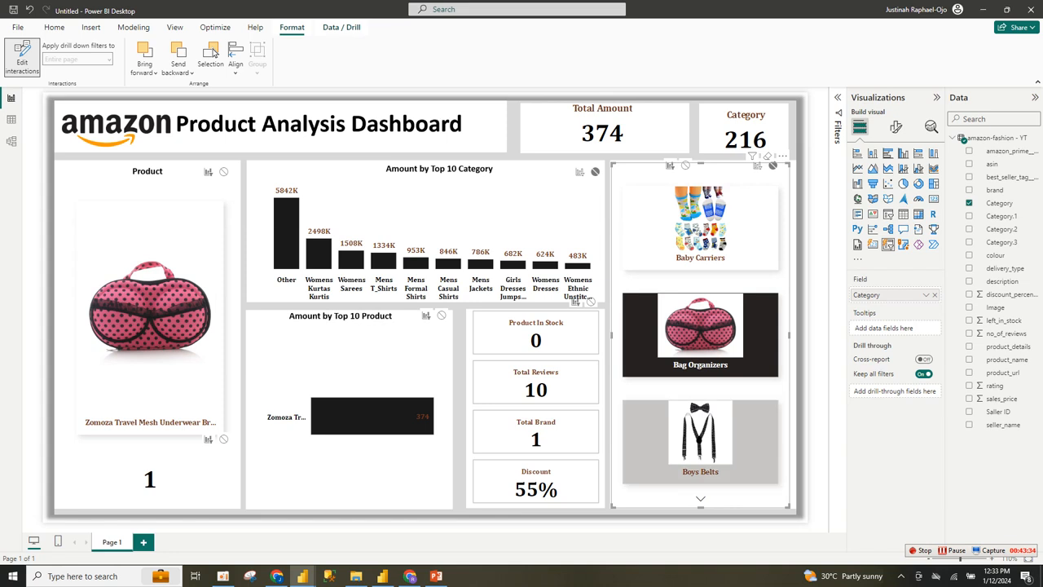
{"action": "left_click", "coordinate": [700, 441]}
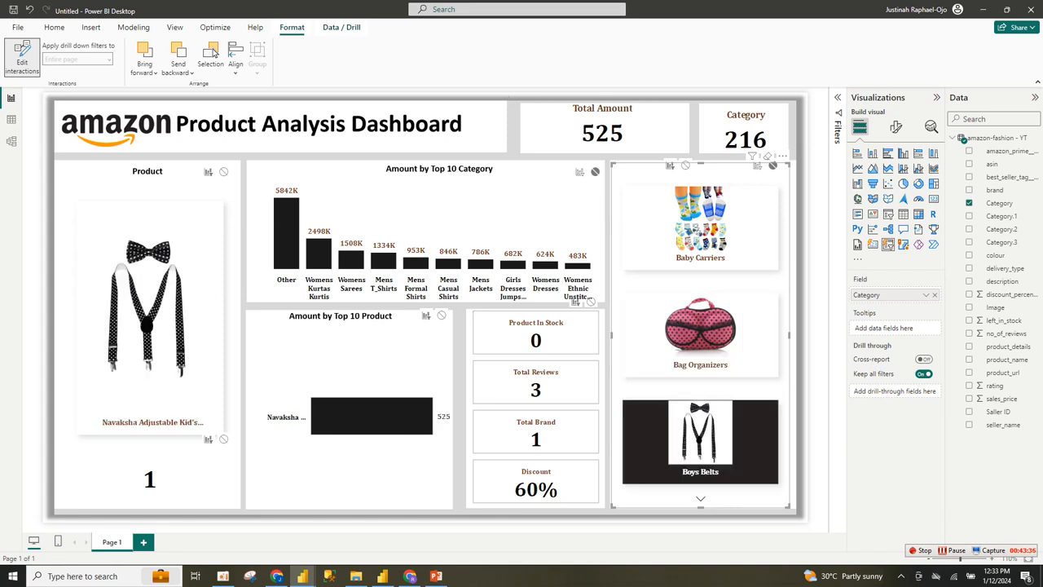
{"action": "scroll", "coordinate": [701, 440], "scroll_direction": "down", "scroll_amount": 3}
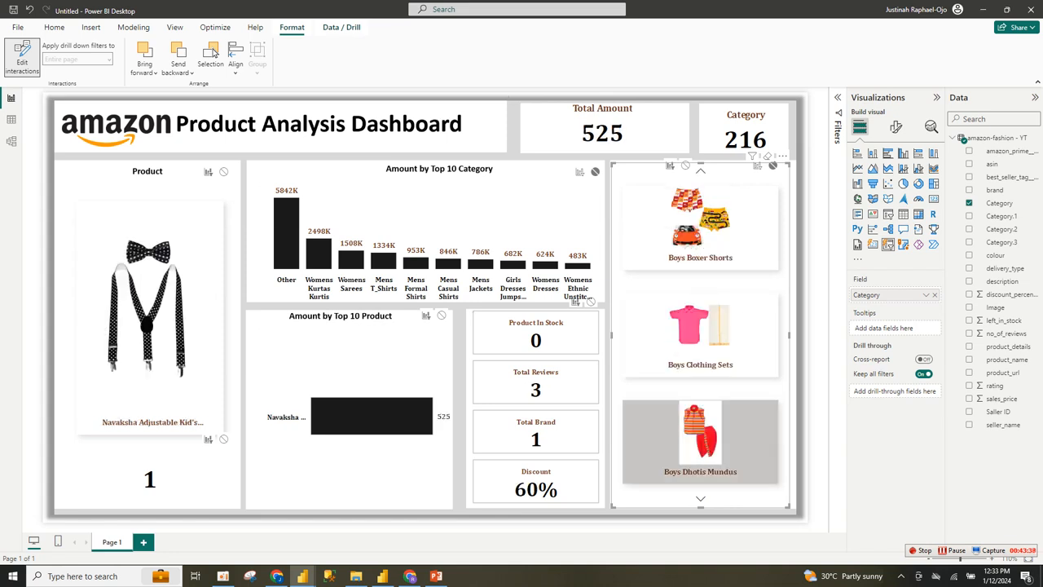
{"action": "left_click", "coordinate": [701, 442]}
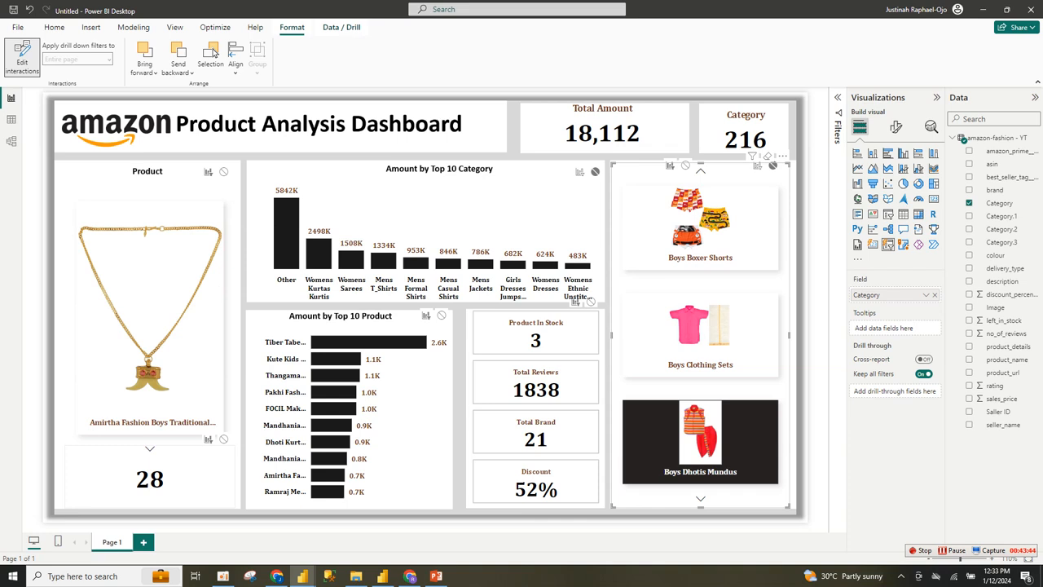
Lower the top edge of the product count card to clear the product_name slicer's scroll arrow, and check that the slicer scrolls
{"action": "left_click", "coordinate": [150, 479]}
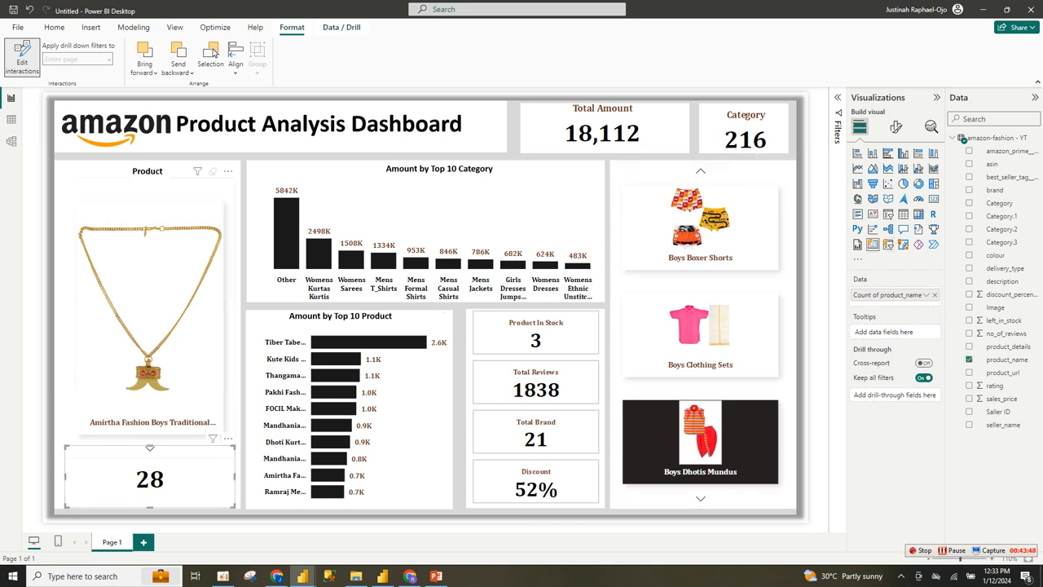
{"action": "left_click_drag", "start_coordinate": [150, 446], "coordinate": [150, 460]}
{"action": "left_click", "coordinate": [150, 448]}
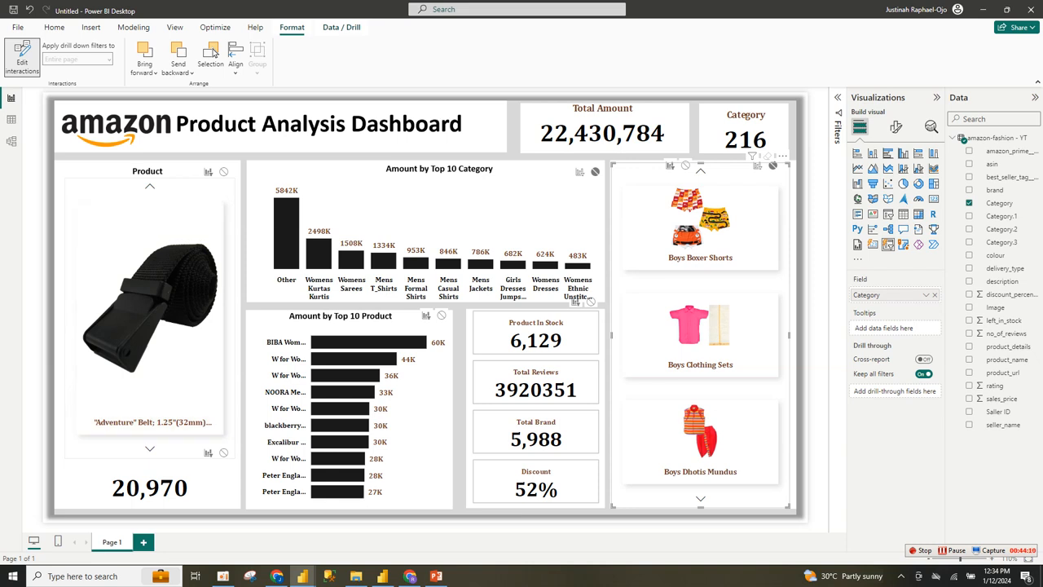
{"action": "left_click", "coordinate": [150, 187]}
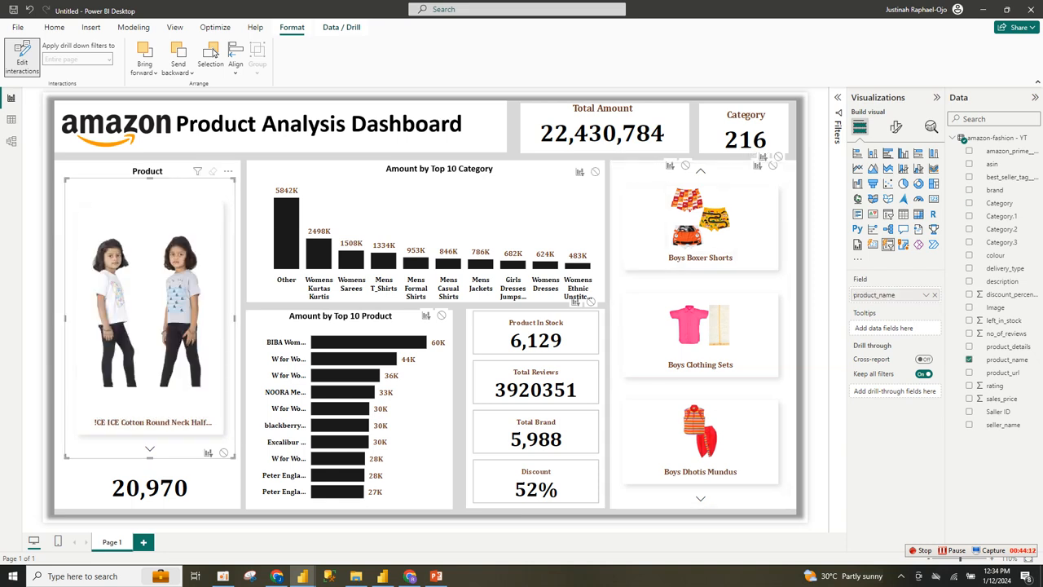
{"action": "left_click", "coordinate": [603, 130]}
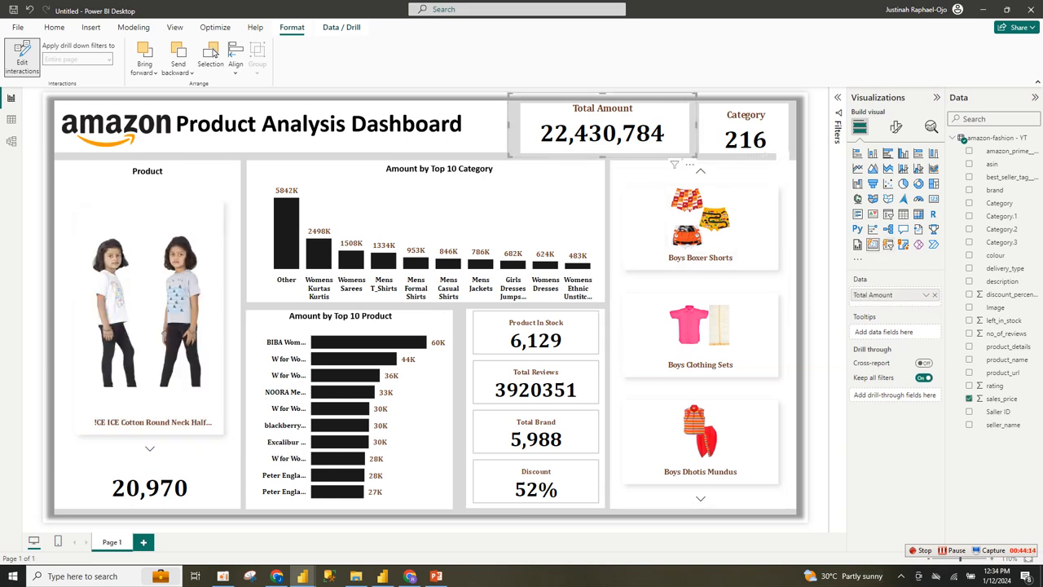